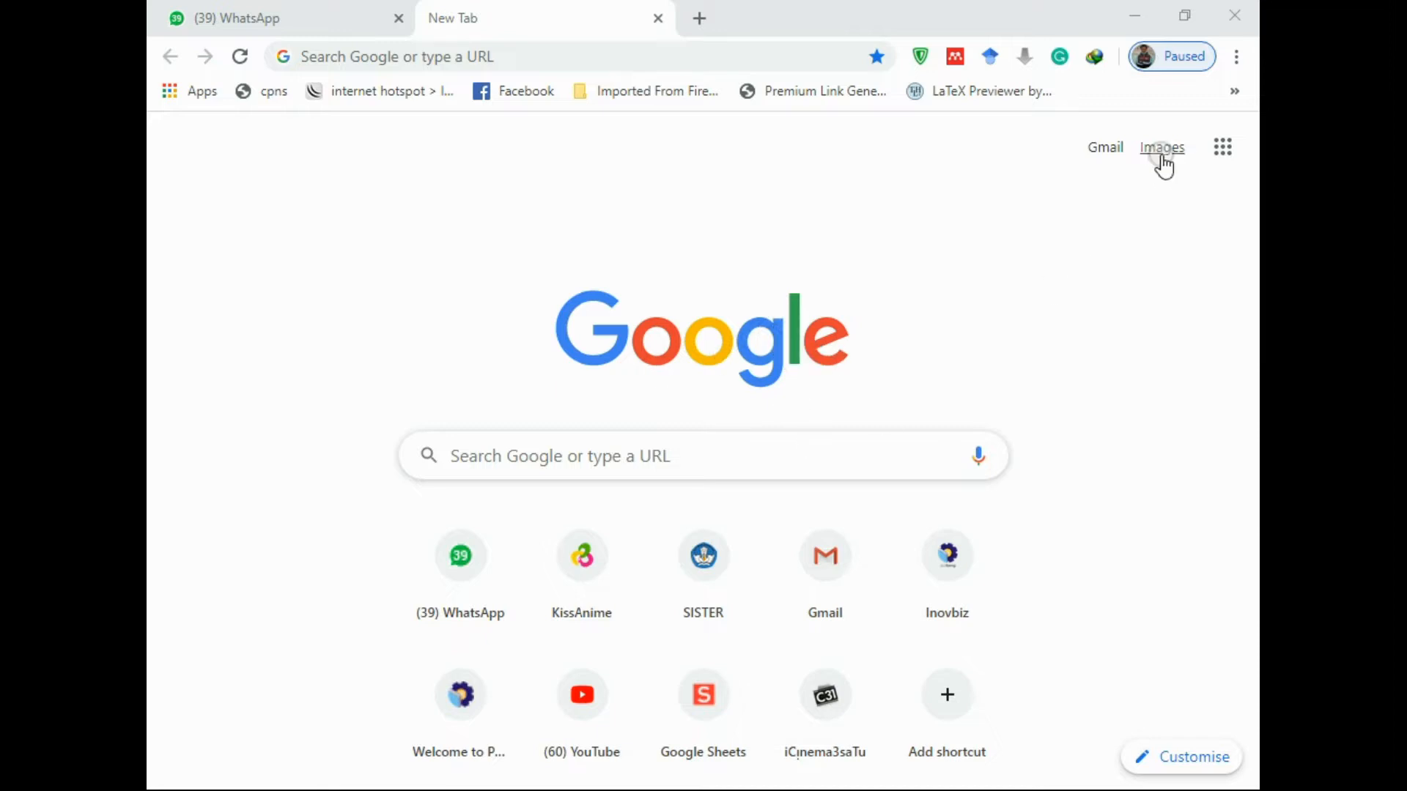
Sign in to Gmail with the practicum account and its password
click(1099, 156)
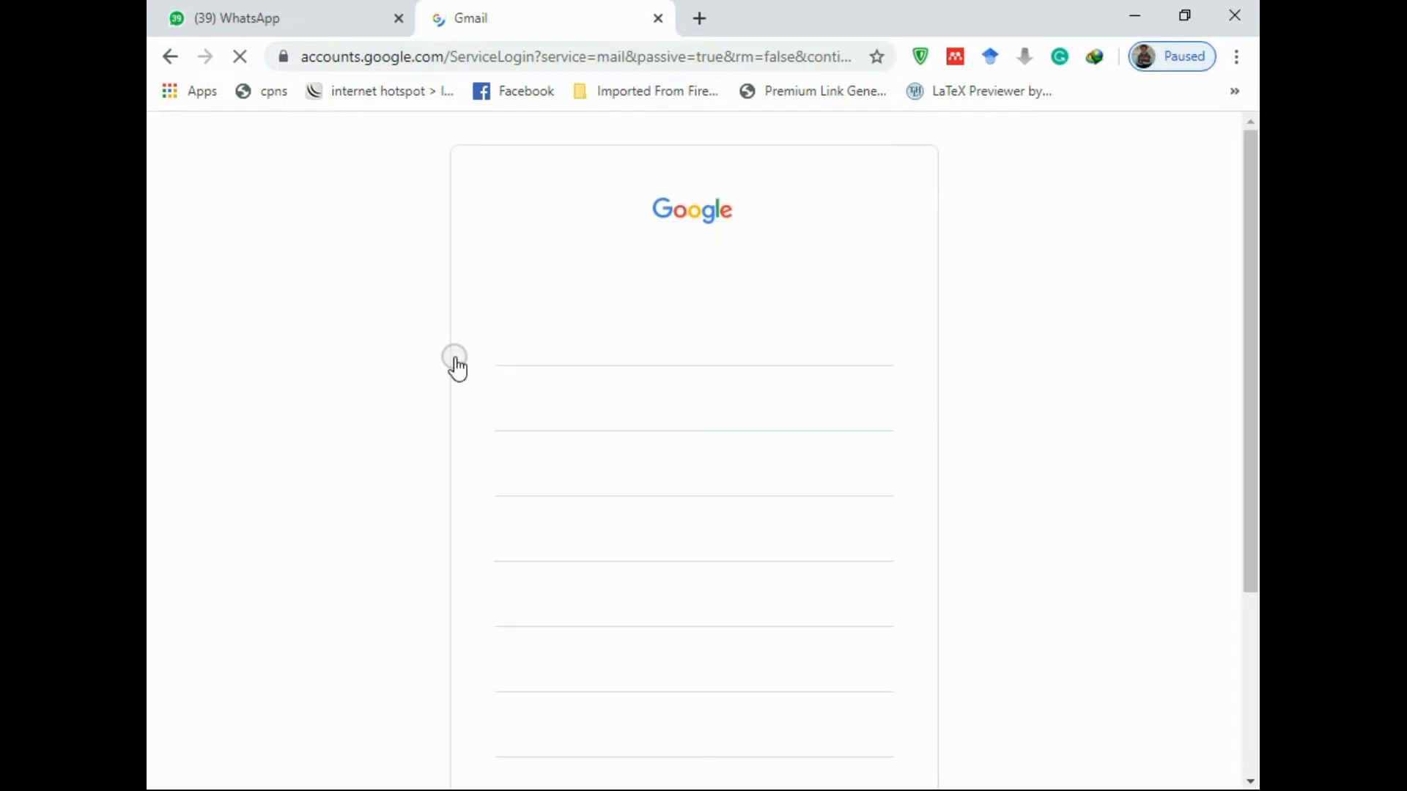
scroll(703, 366, down, 1)
scroll(691, 382, down, 1)
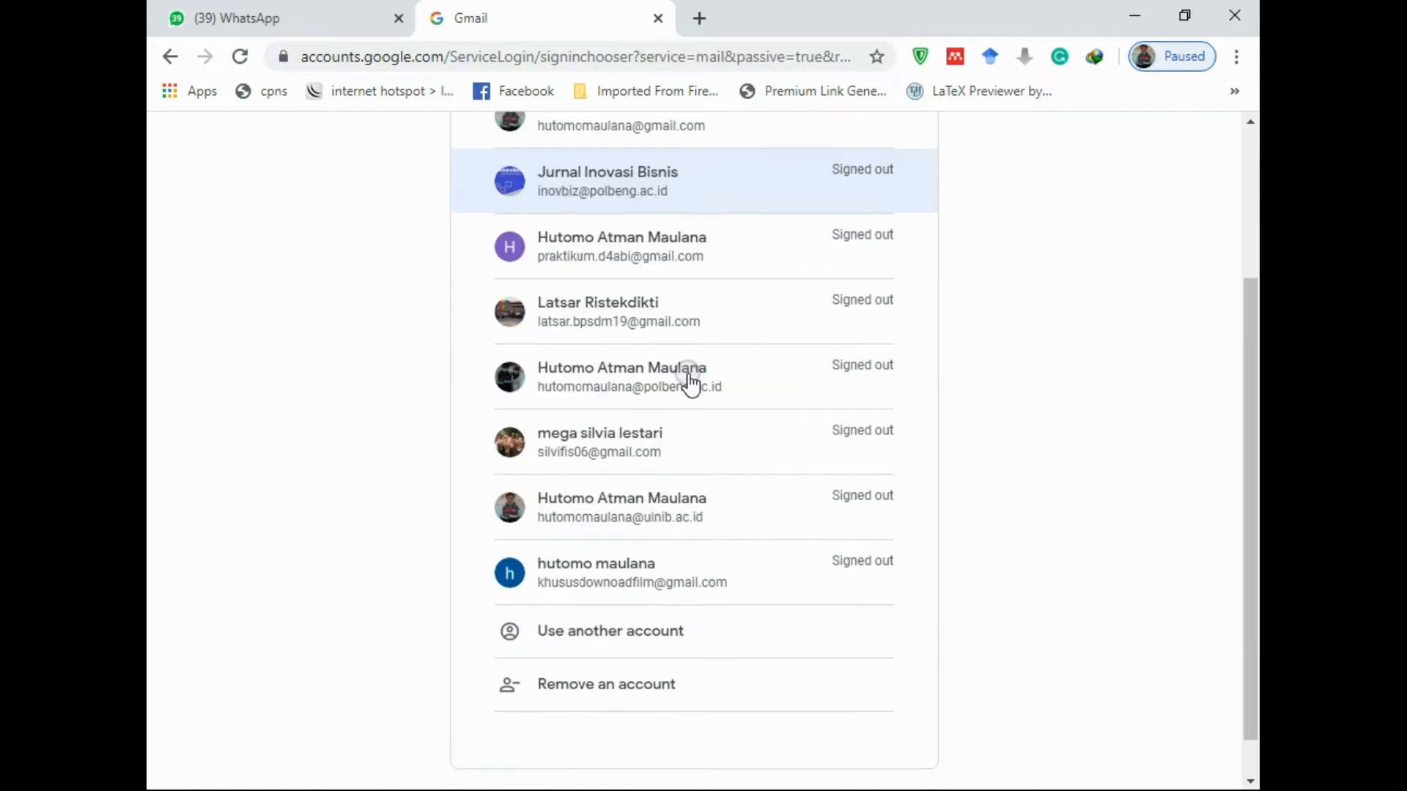
click(654, 254)
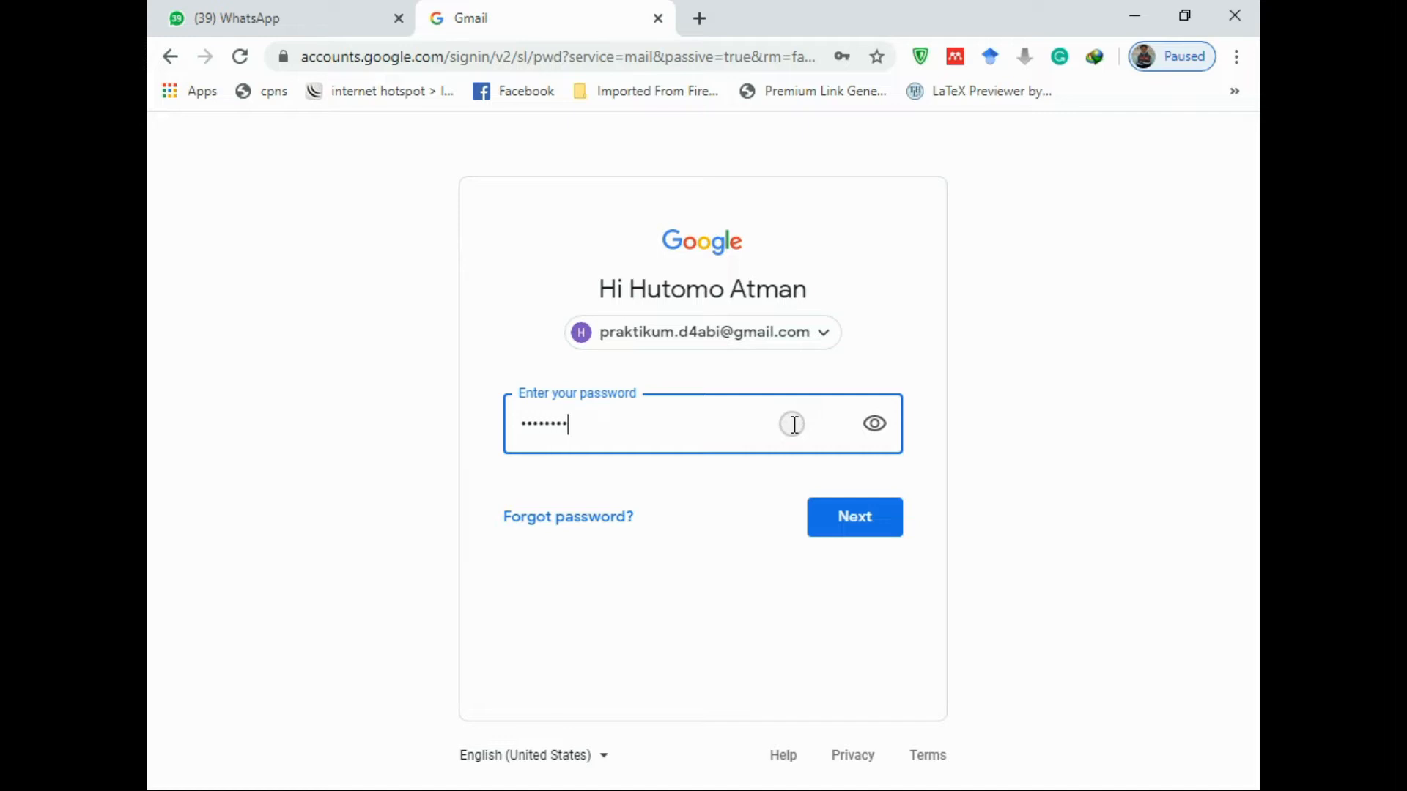
key(Return)
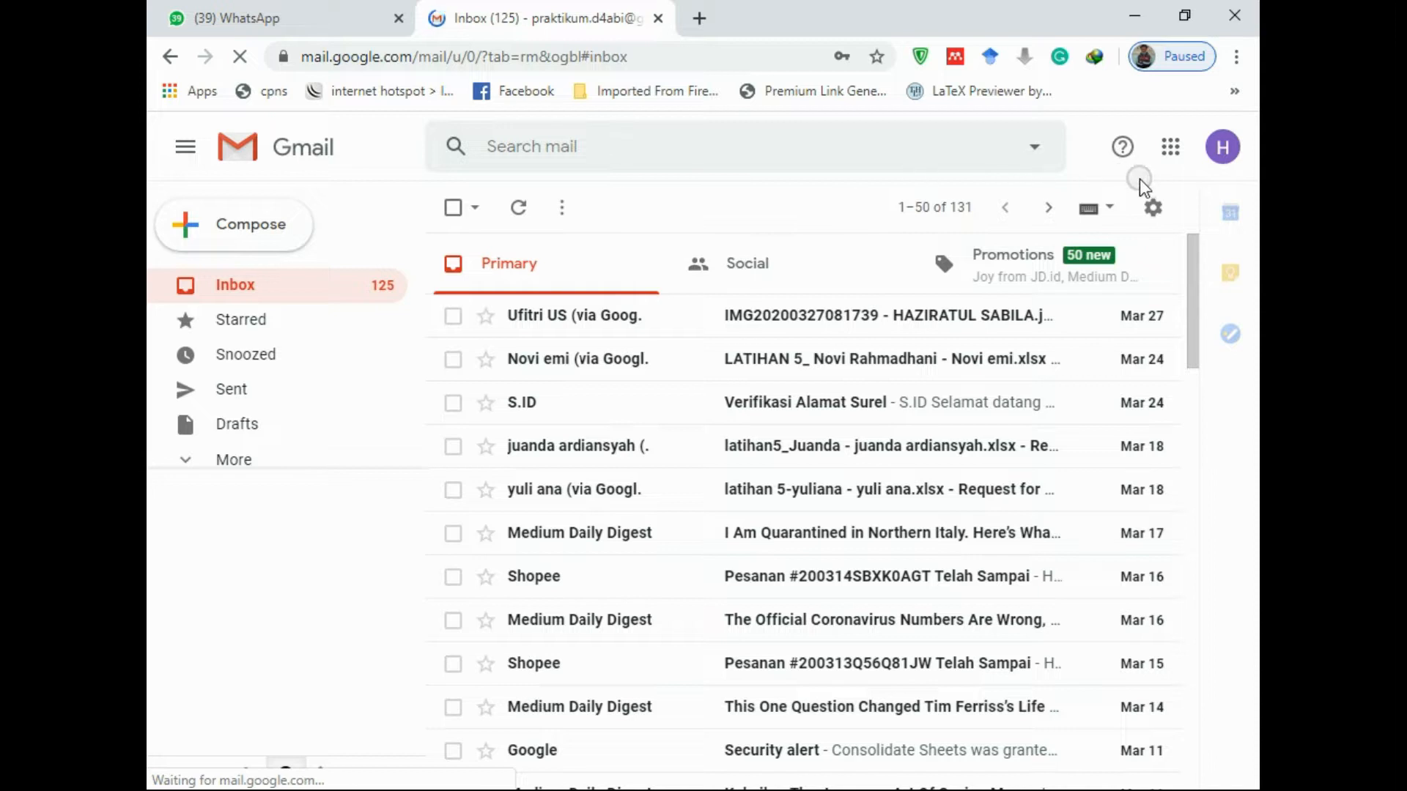
Launch Google Drive from Gmail's Google apps grid
click(1188, 155)
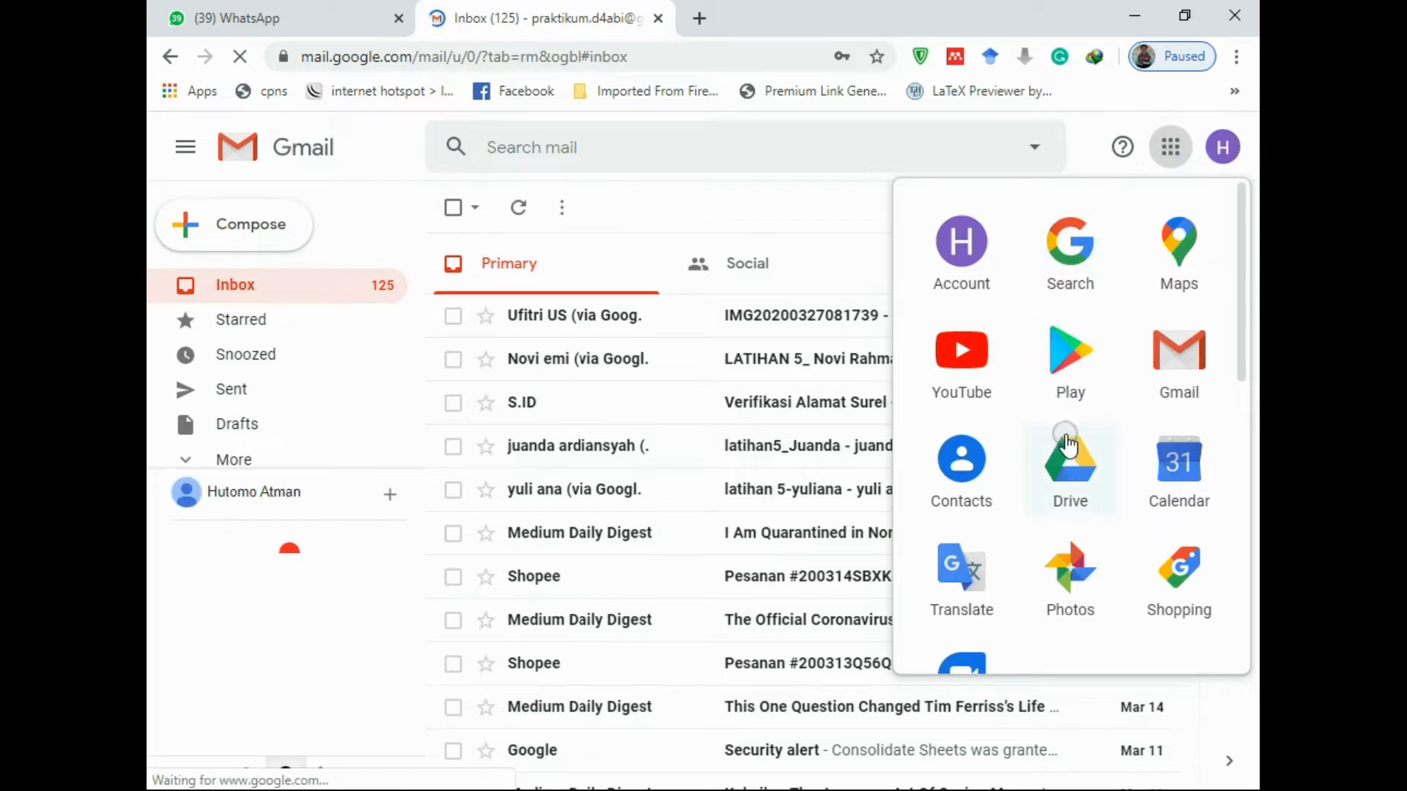
click(1073, 480)
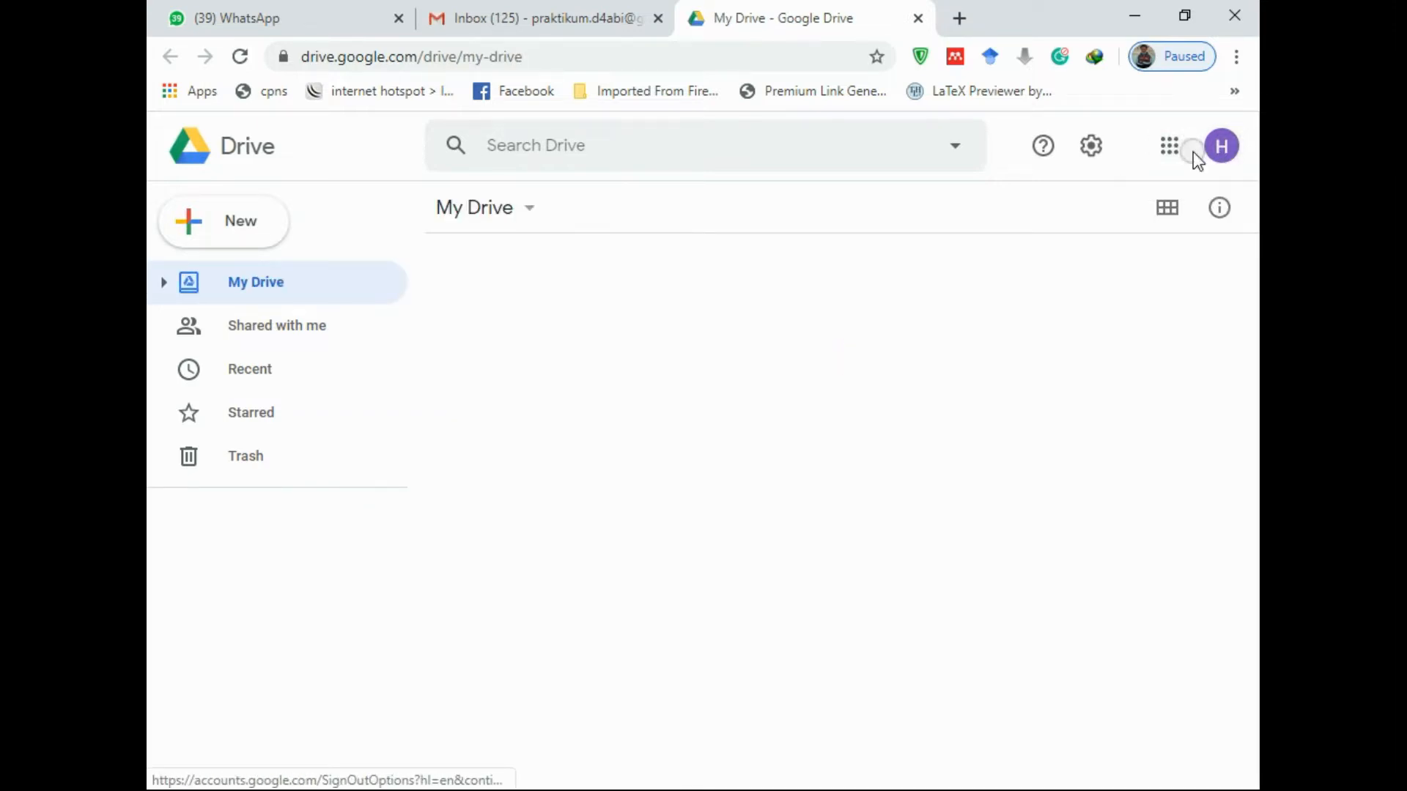
Dismiss the Google apps grid and bring up My Drive's New menu
click(1175, 158)
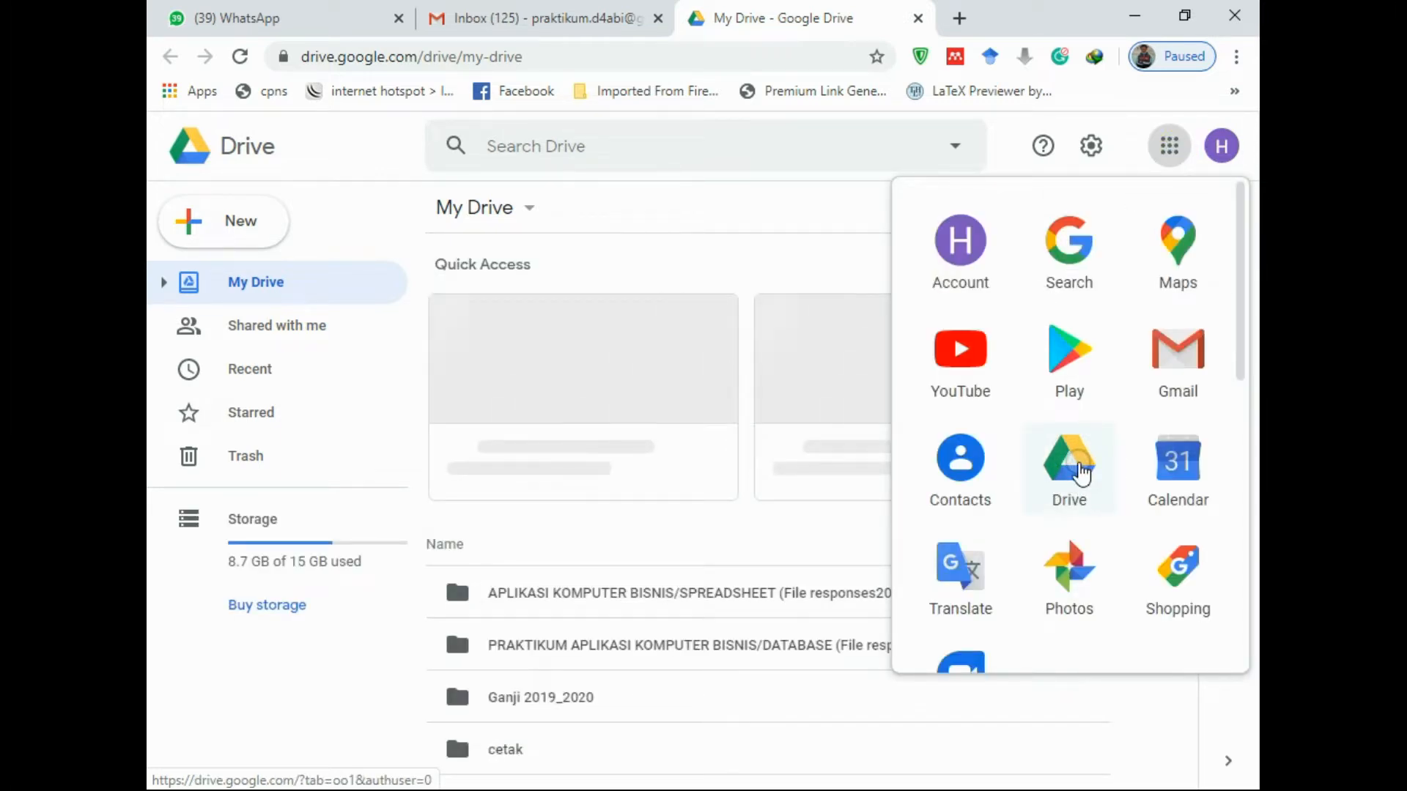
click(742, 214)
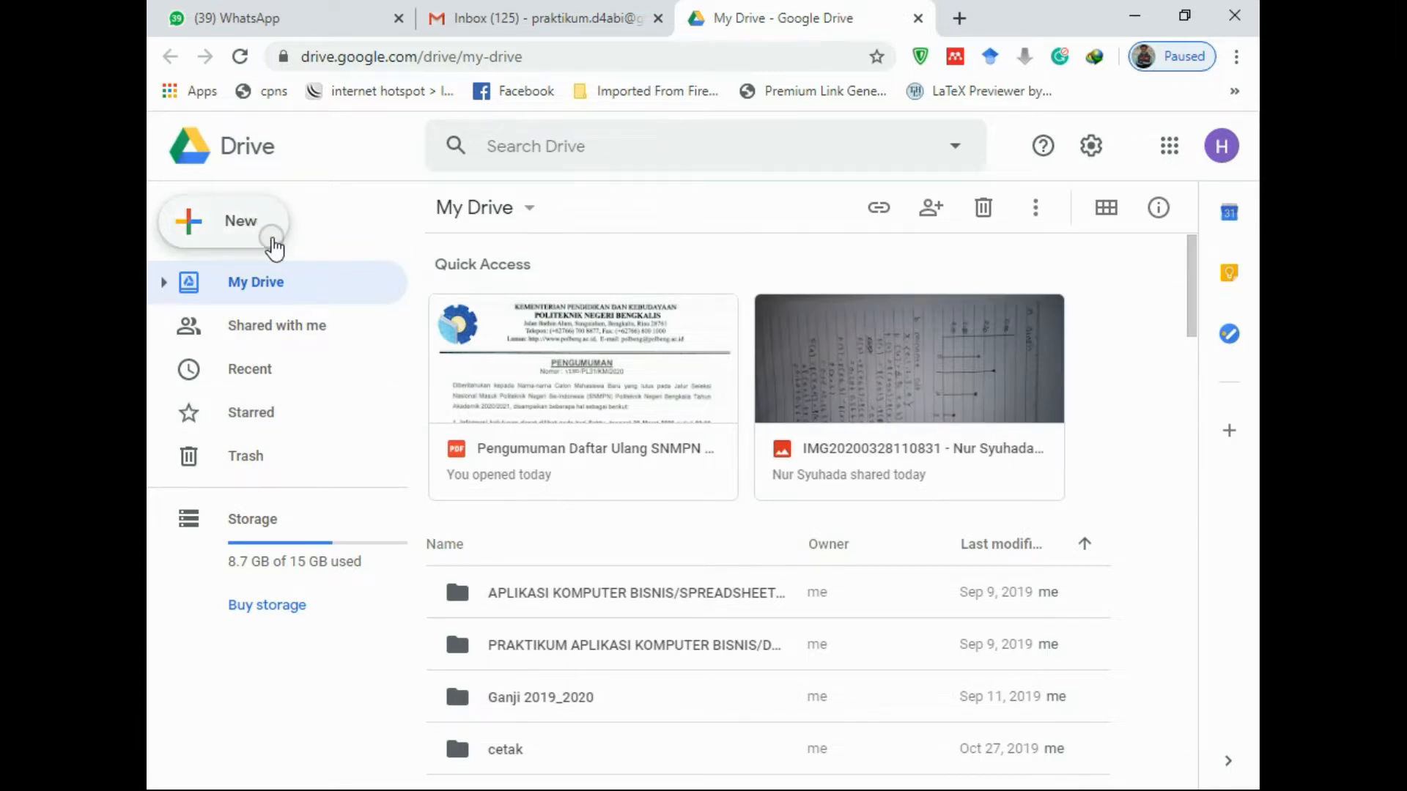
click(259, 231)
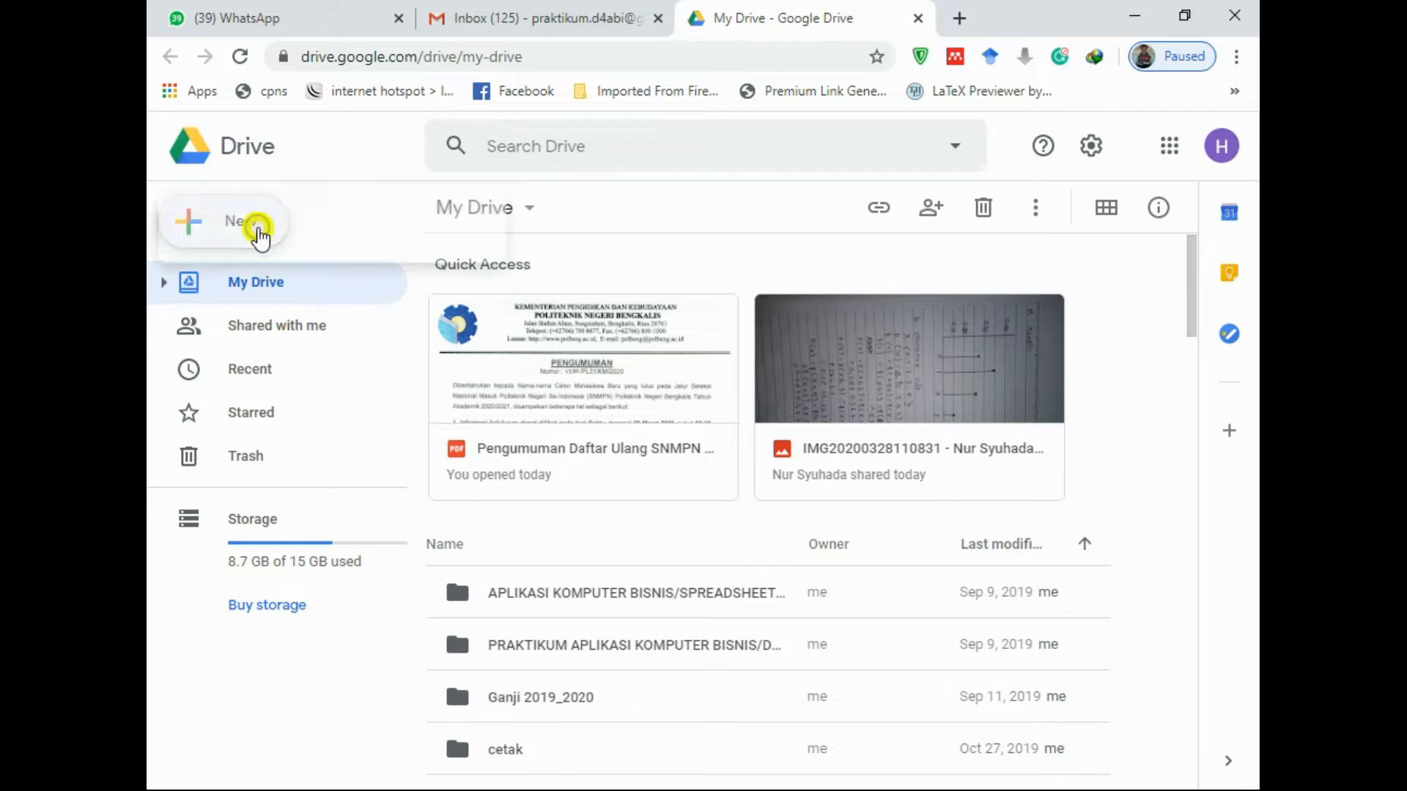
Create a new folder named 'Matematika Bisnis' in My Drive
click(235, 231)
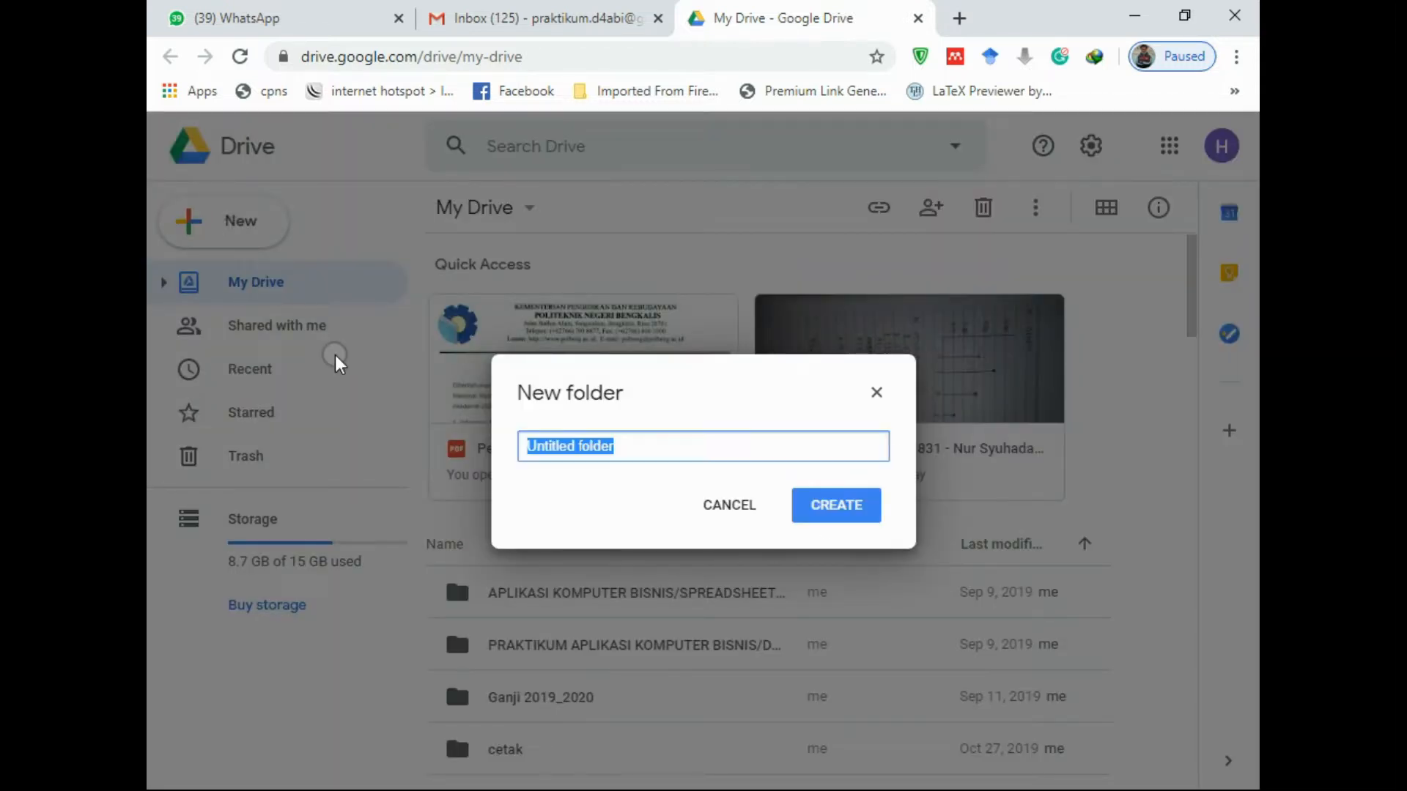
text(Matem)
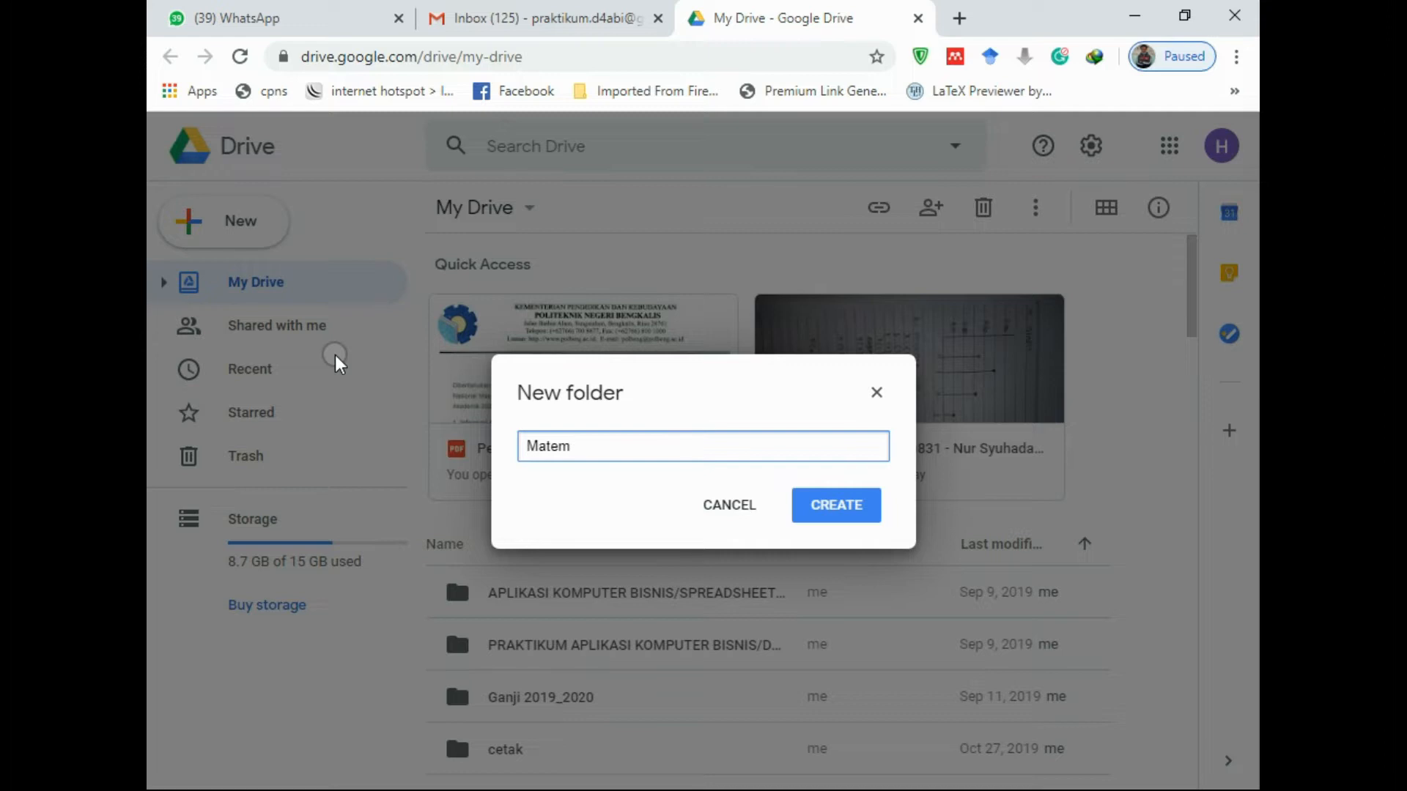
text(atika Bisnis)
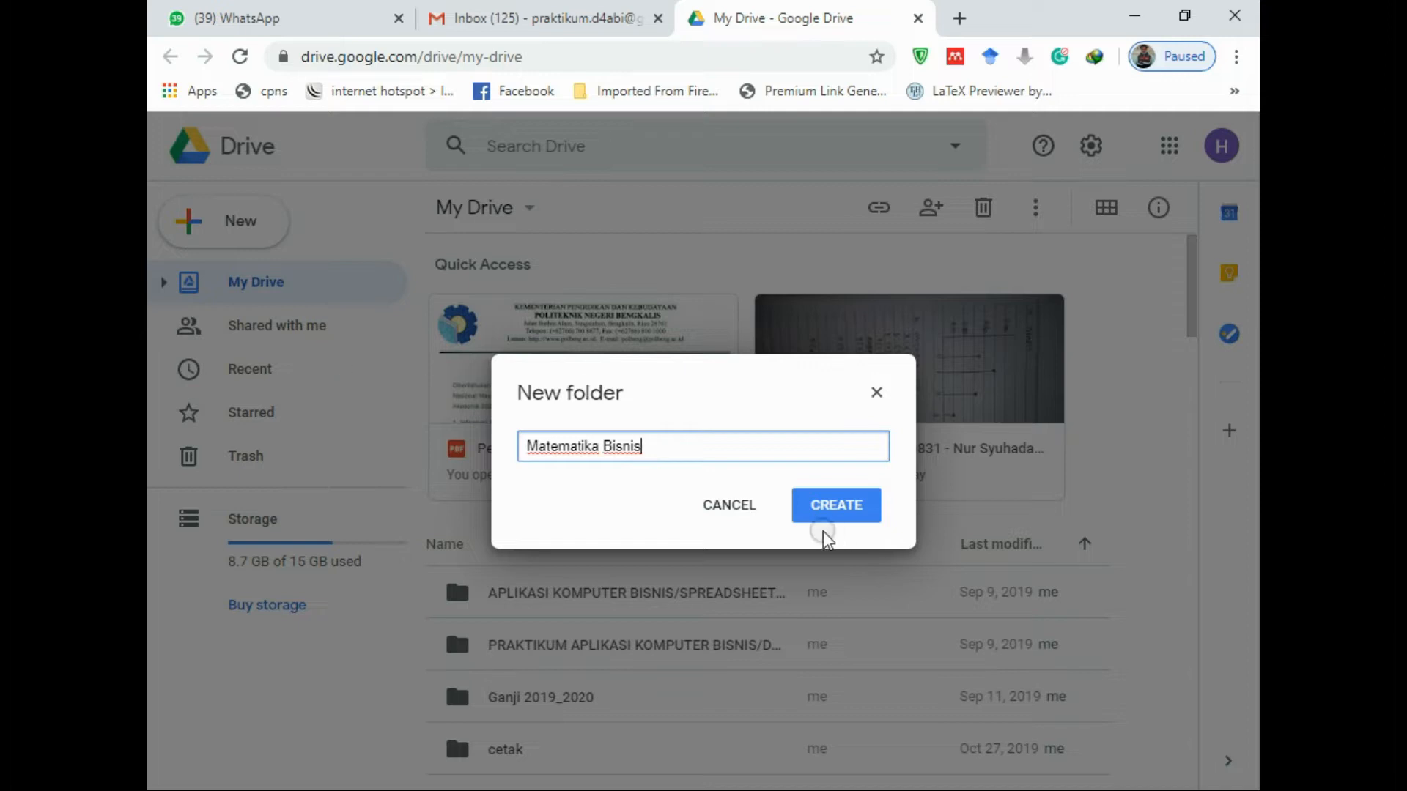
click(839, 506)
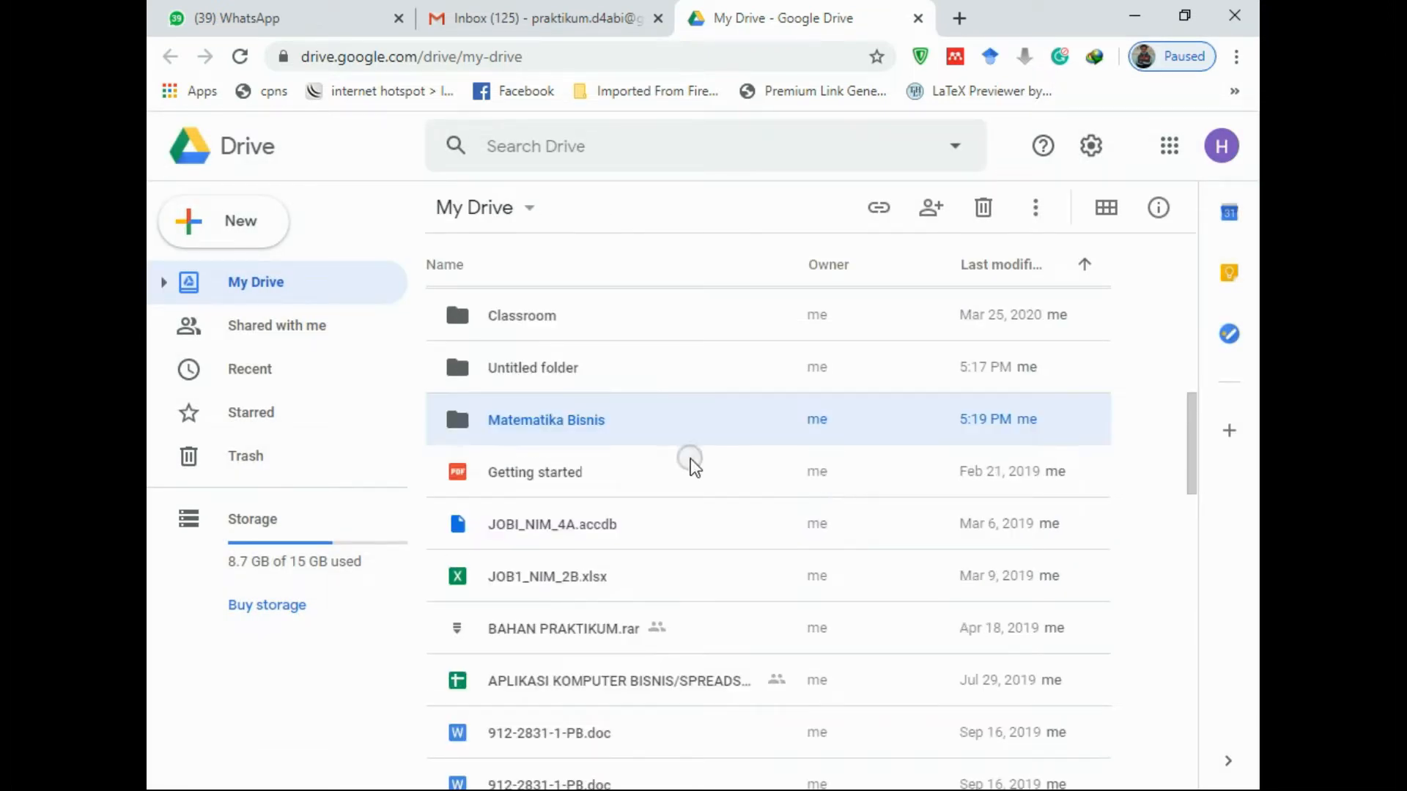
Find the Matematika Bisnis folder in the list and open it
scroll(687, 461, up, 10)
scroll(641, 498, down, 6)
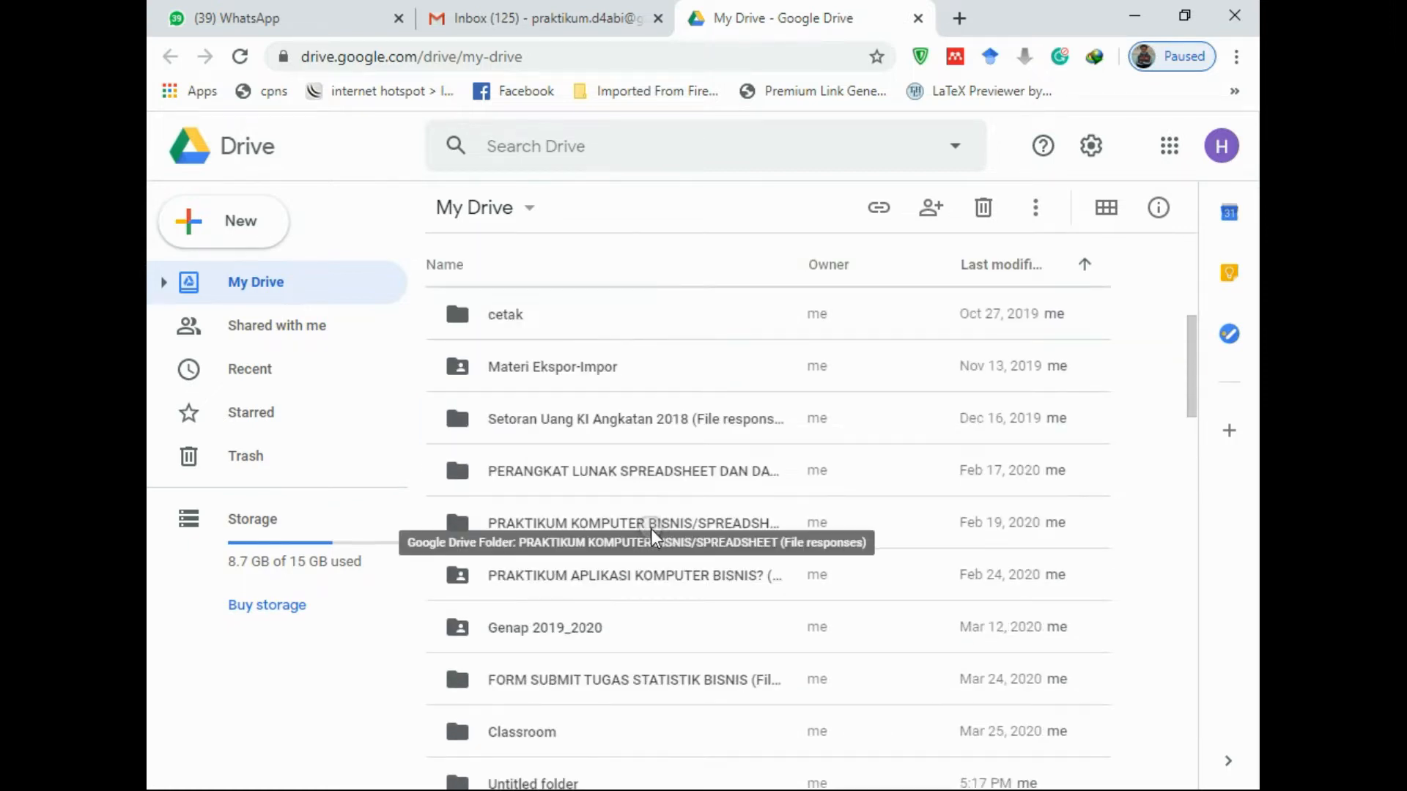
scroll(652, 533, down, 5)
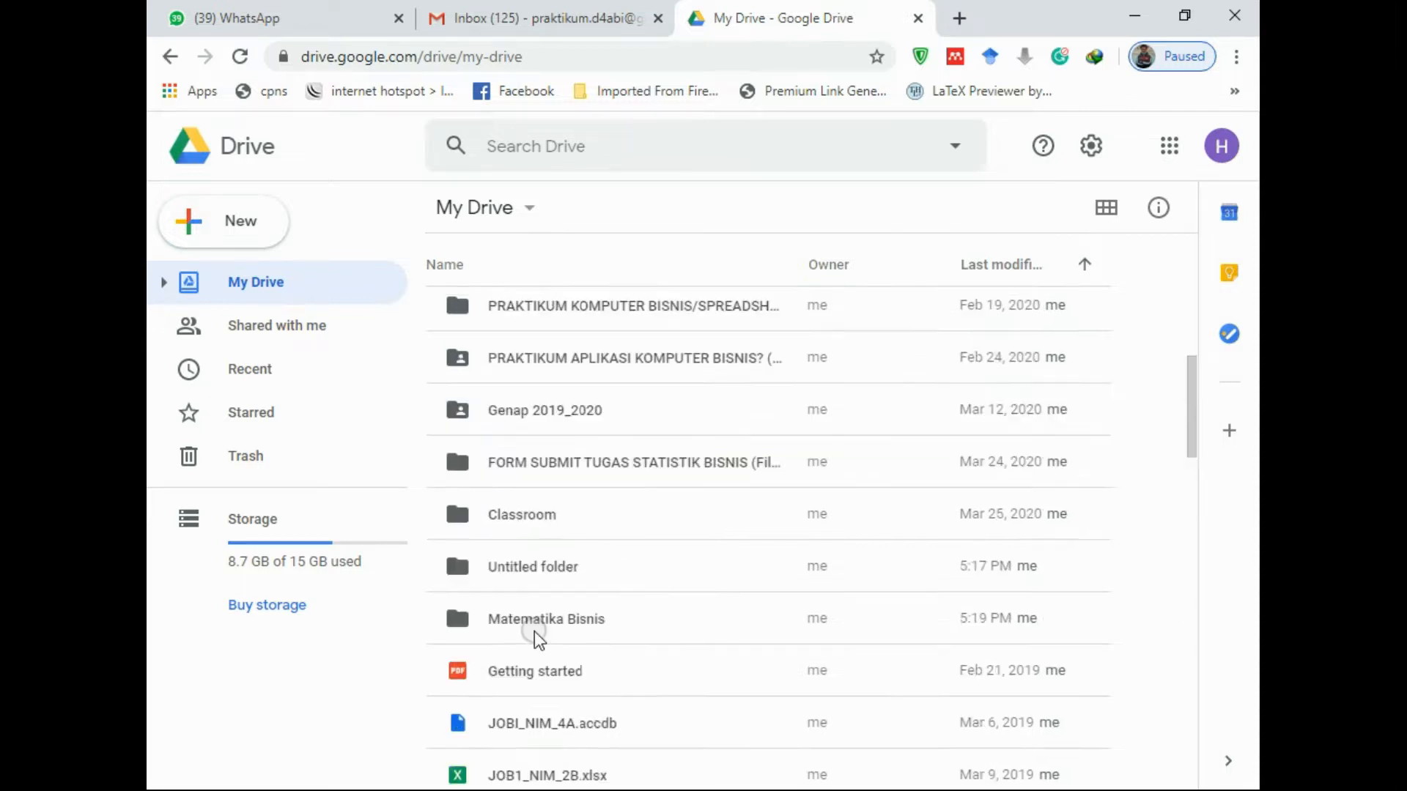
double_click(573, 623)
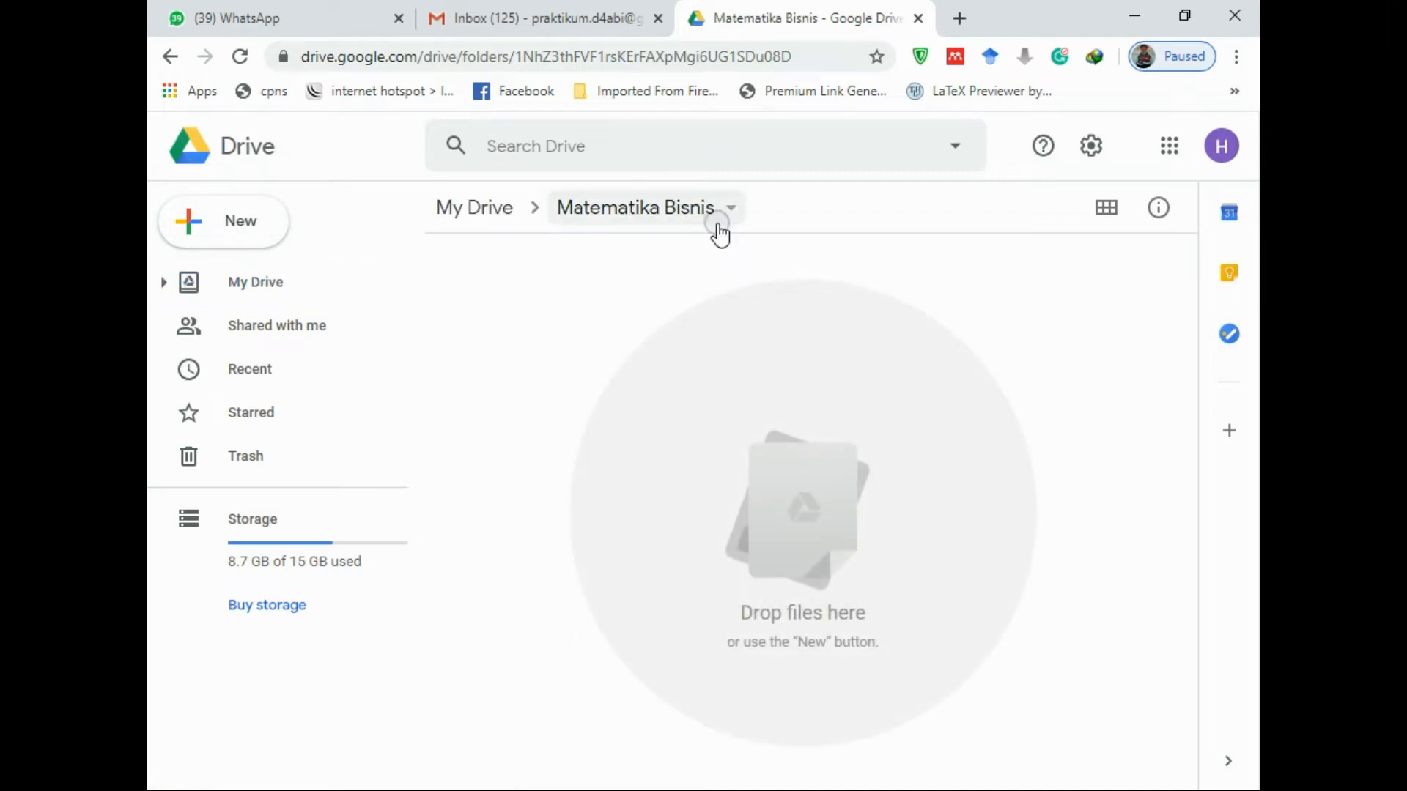
Create a blank Google Form inside Matematika Bisnis via New > More > Google Forms
click(245, 231)
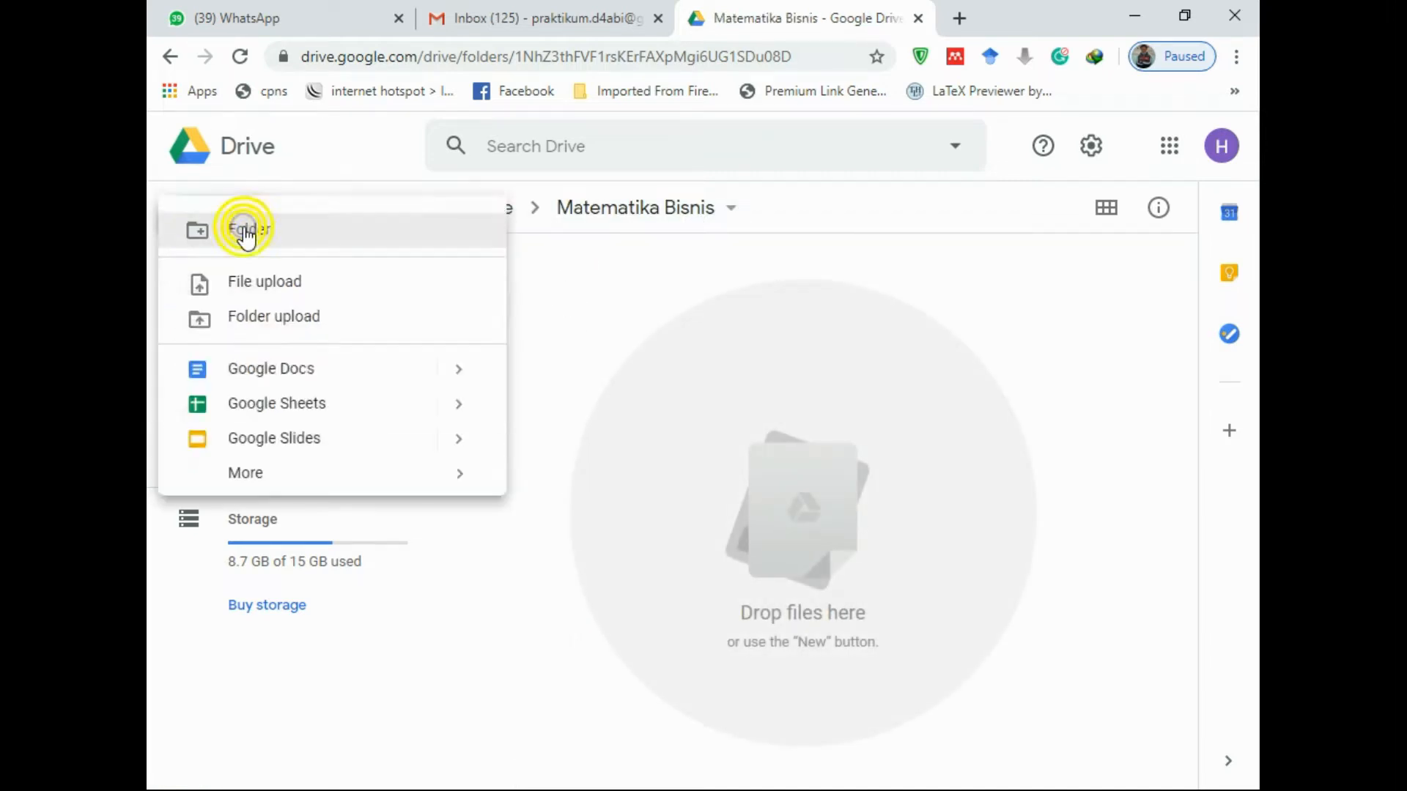
click(328, 478)
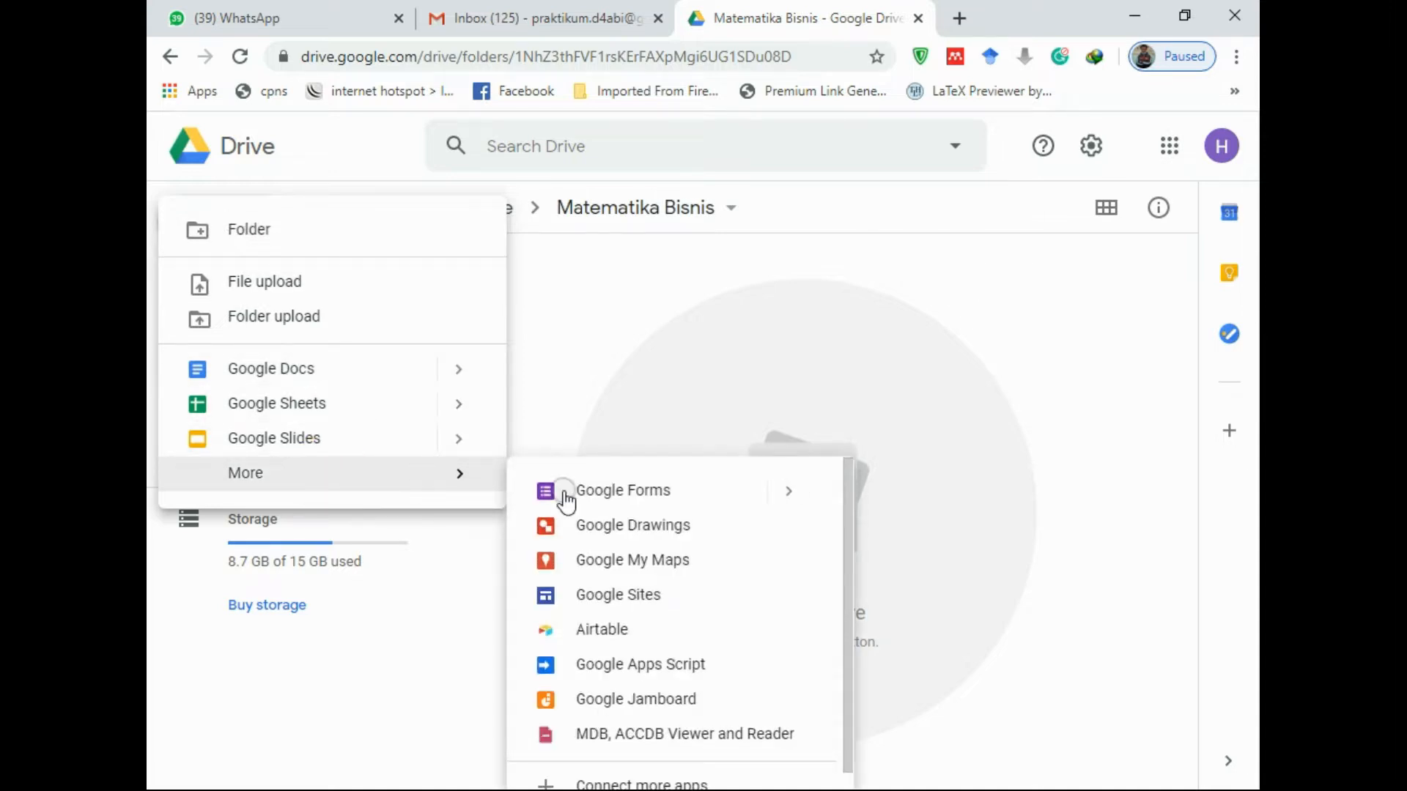
mouse_move(692, 501)
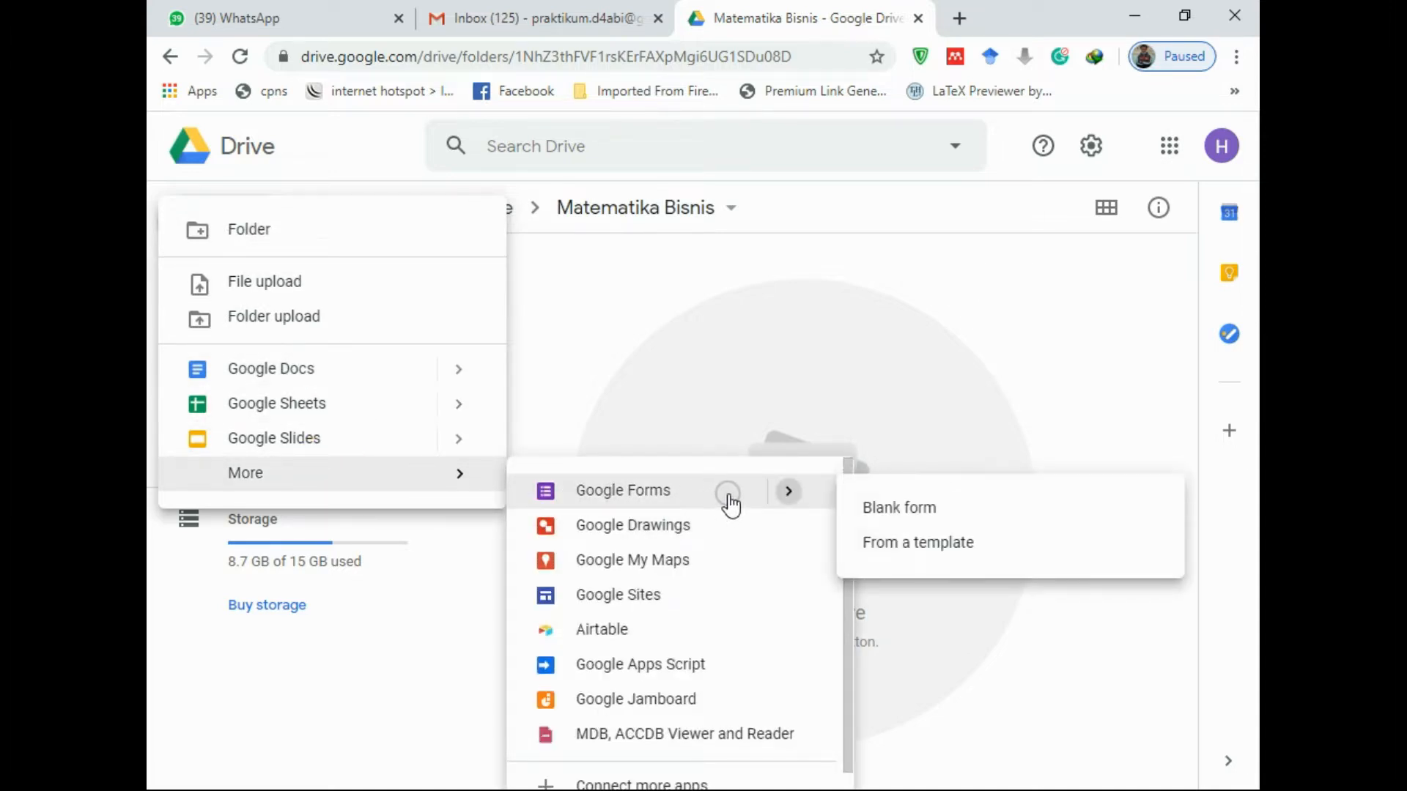
click(877, 516)
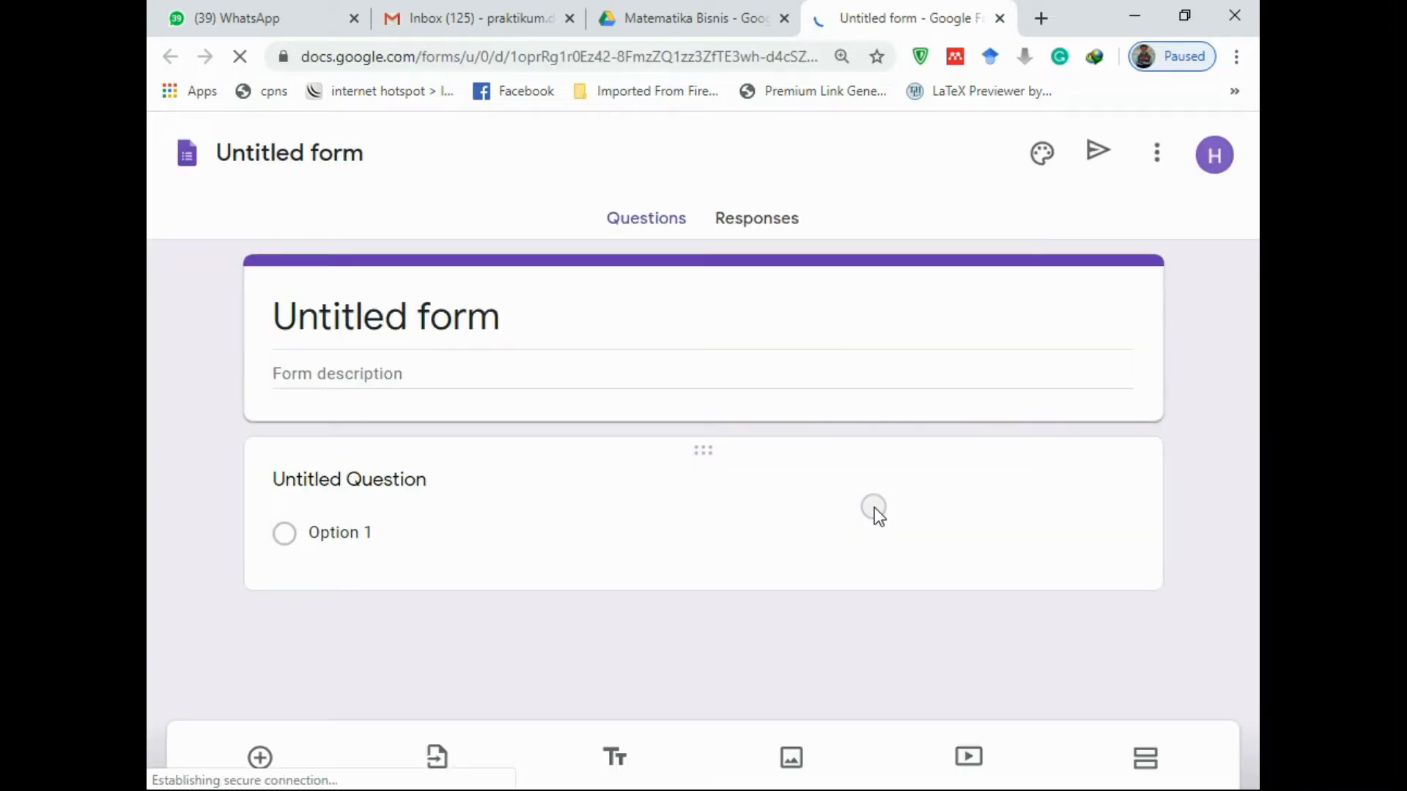
Title the form 'MATEMATIKA BISNIS' with description 'Form ini digunakan untuk mengumpulkan tugas mata kuliah Matematika Bisnis'
click(408, 318)
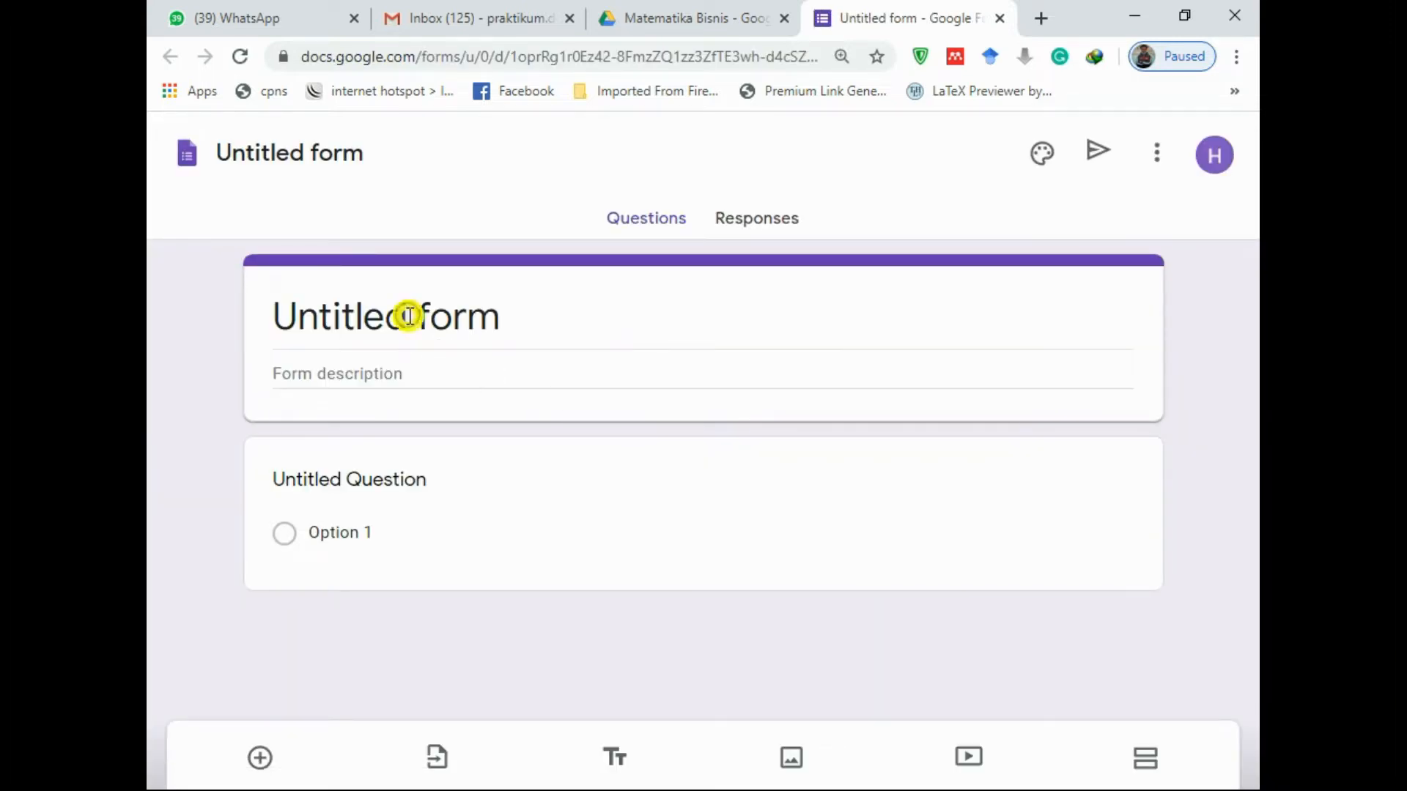
click(533, 327)
drag(533, 328, 192, 332)
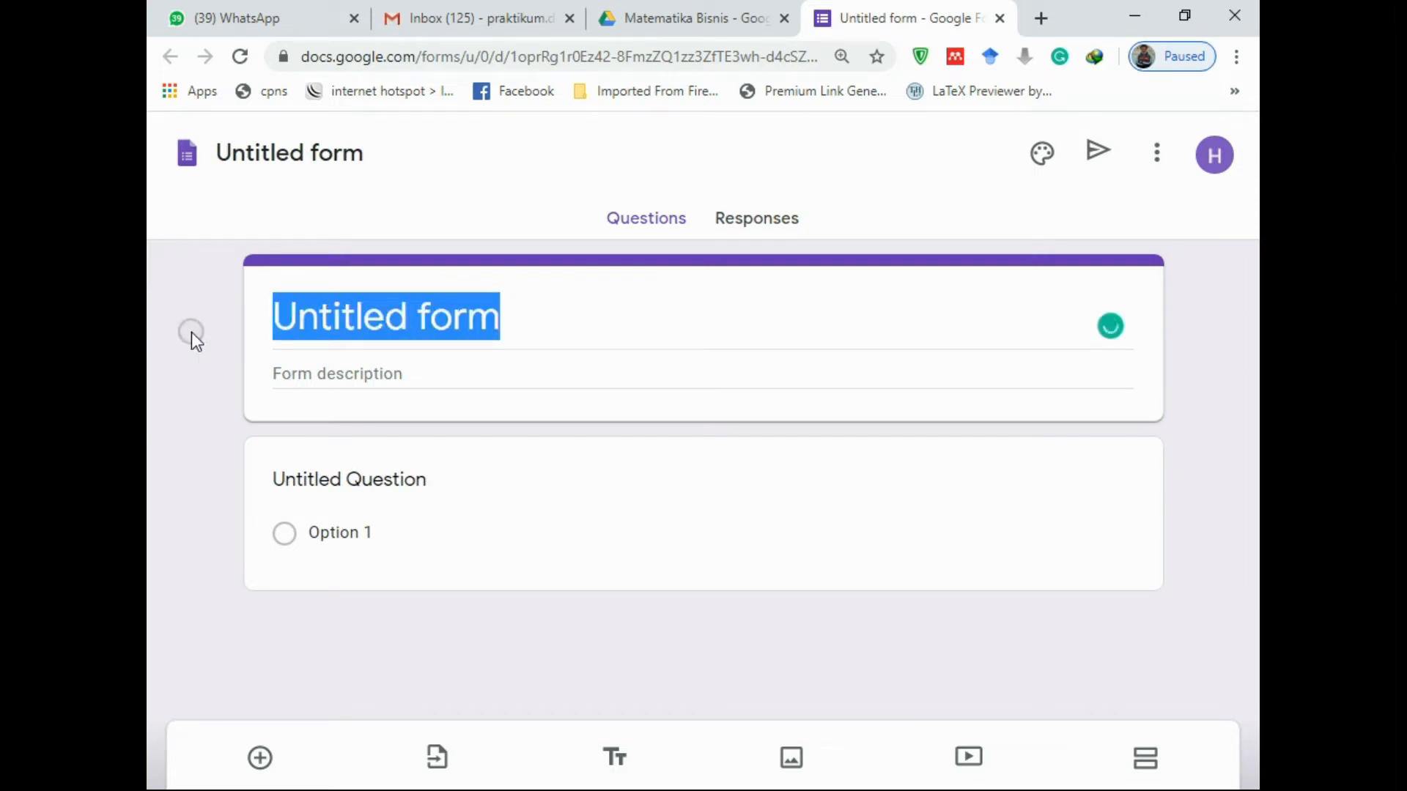
text(MATEMATIKA BISNIS)
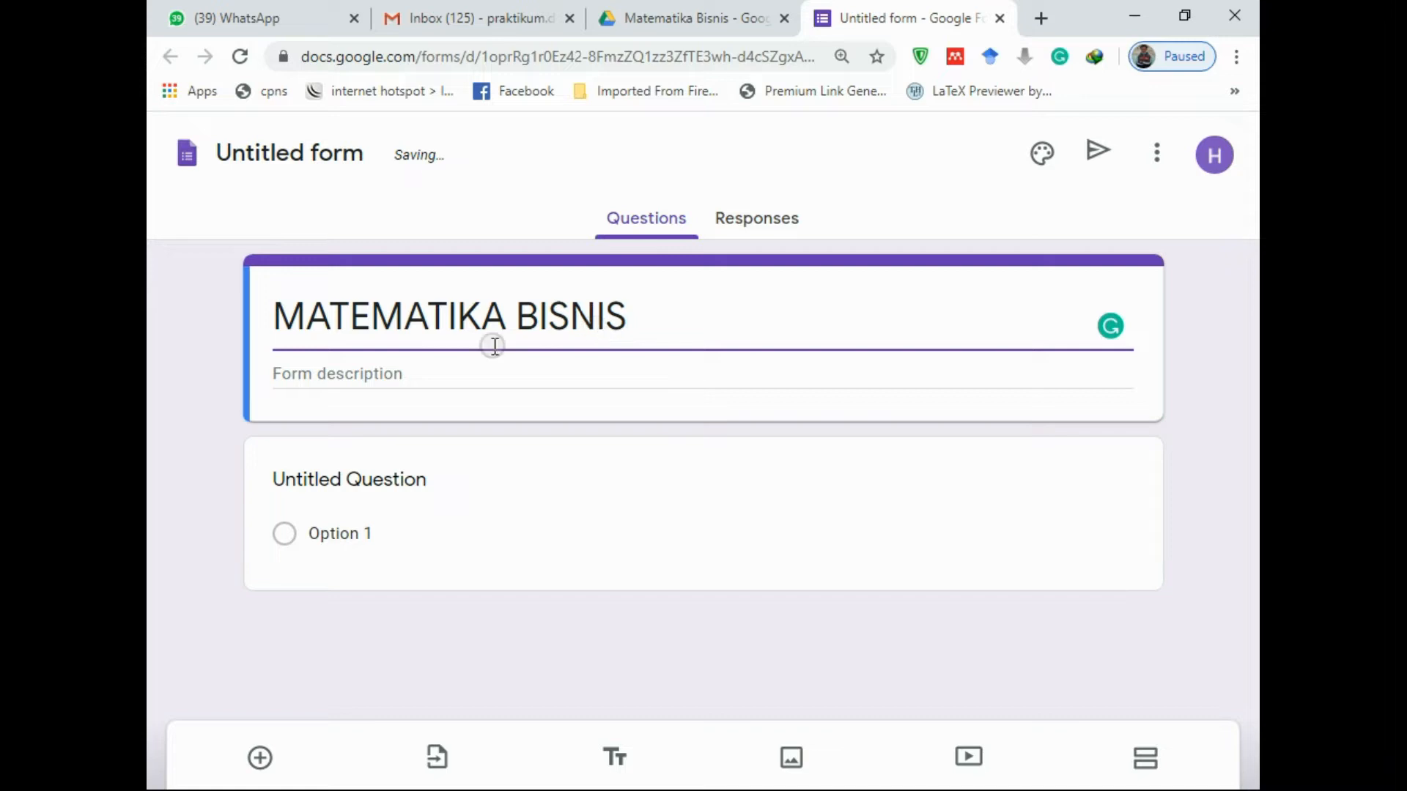
click(364, 373)
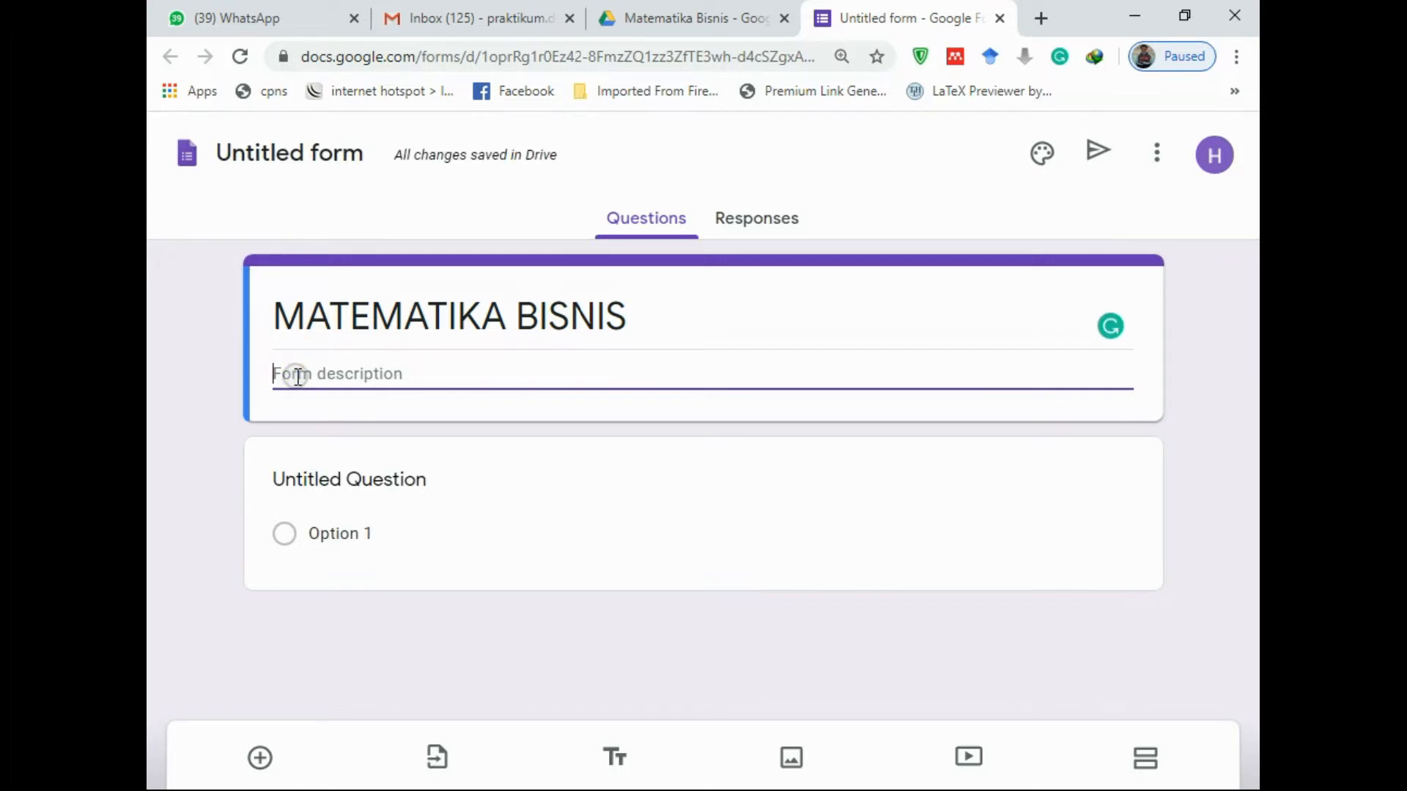
text(Form ini digunakan untuk mengumpulkan tugas mata kuliah Matematika Bisnis)
click(377, 485)
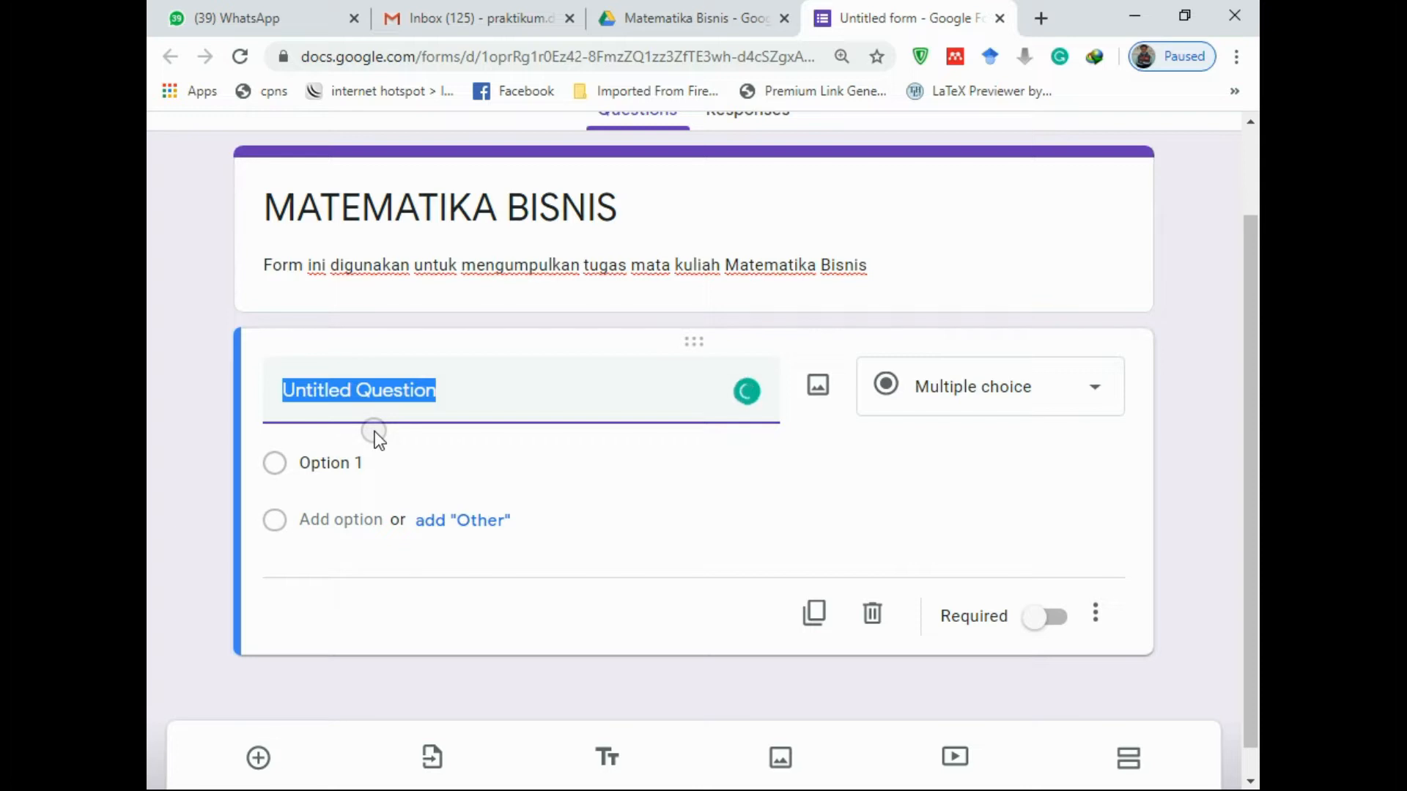
Make NAMA and NIM required short-answer questions, then add a third question
text(Nama)
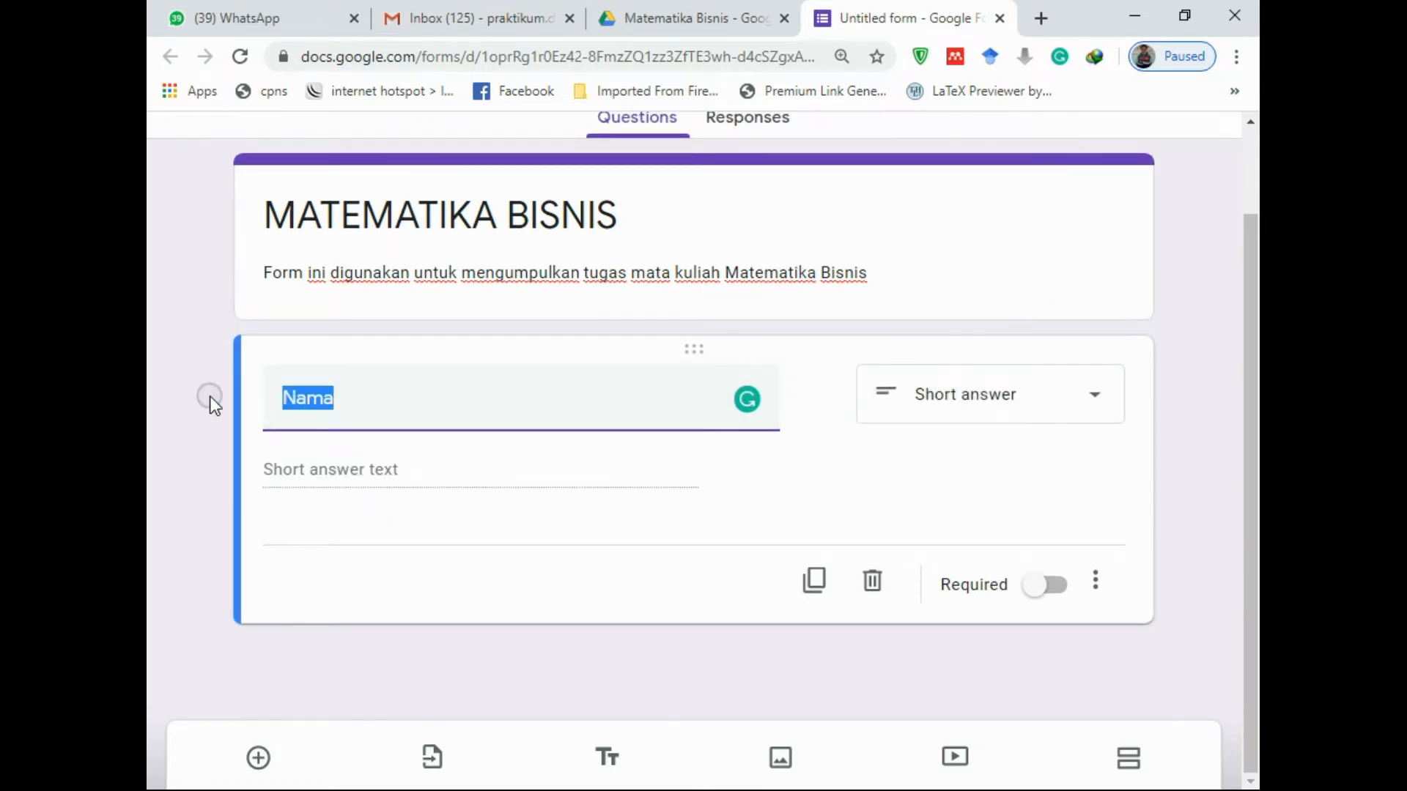
text(NAMA)
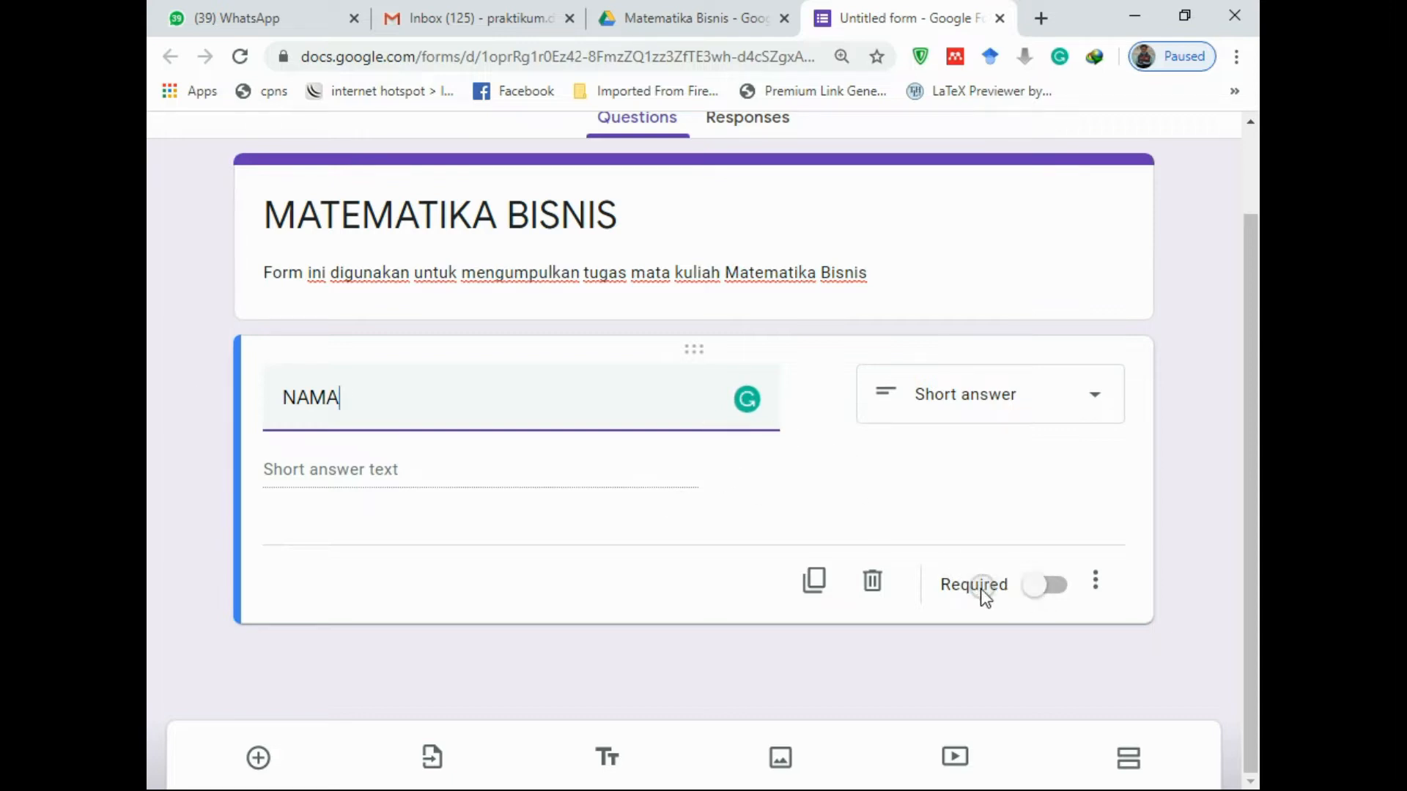
click(1057, 597)
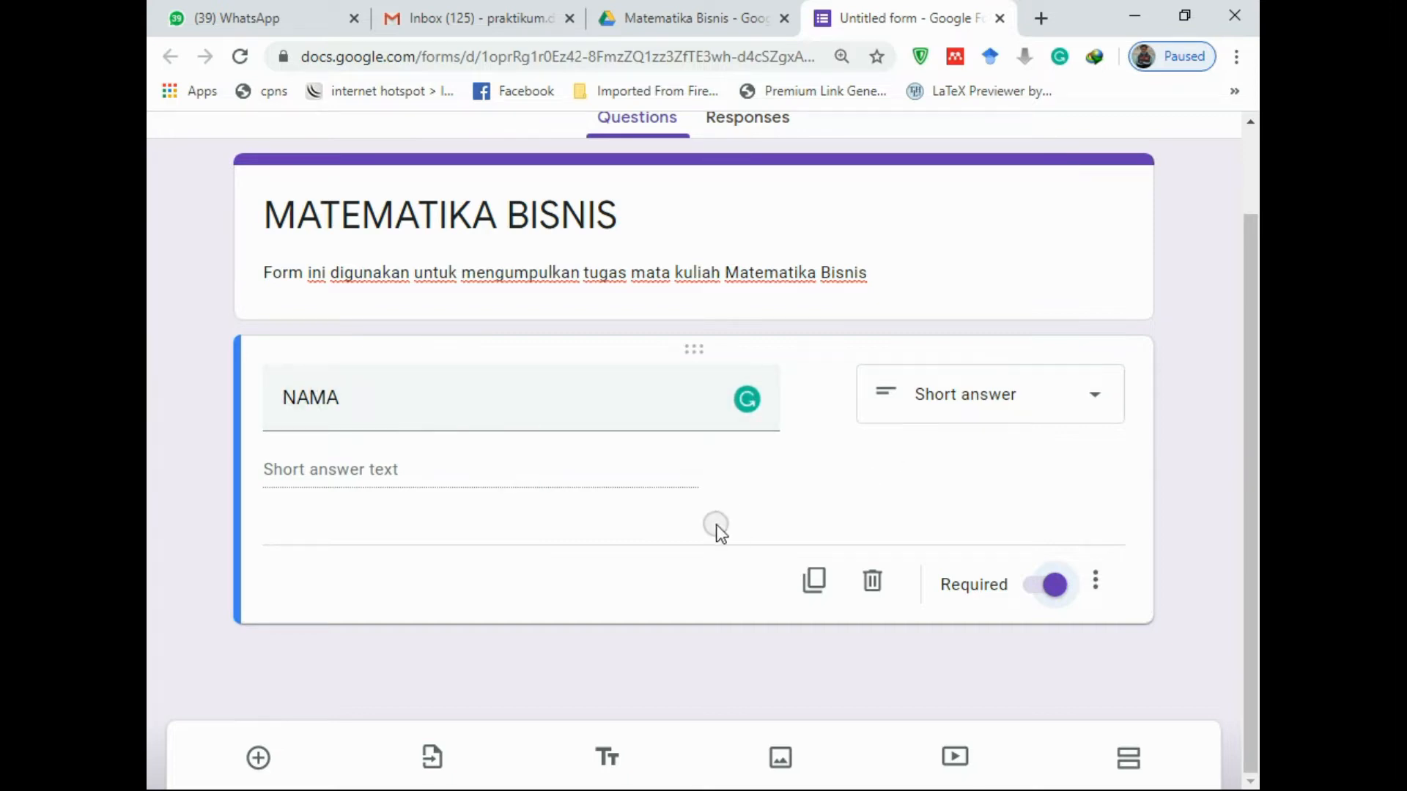
click(276, 761)
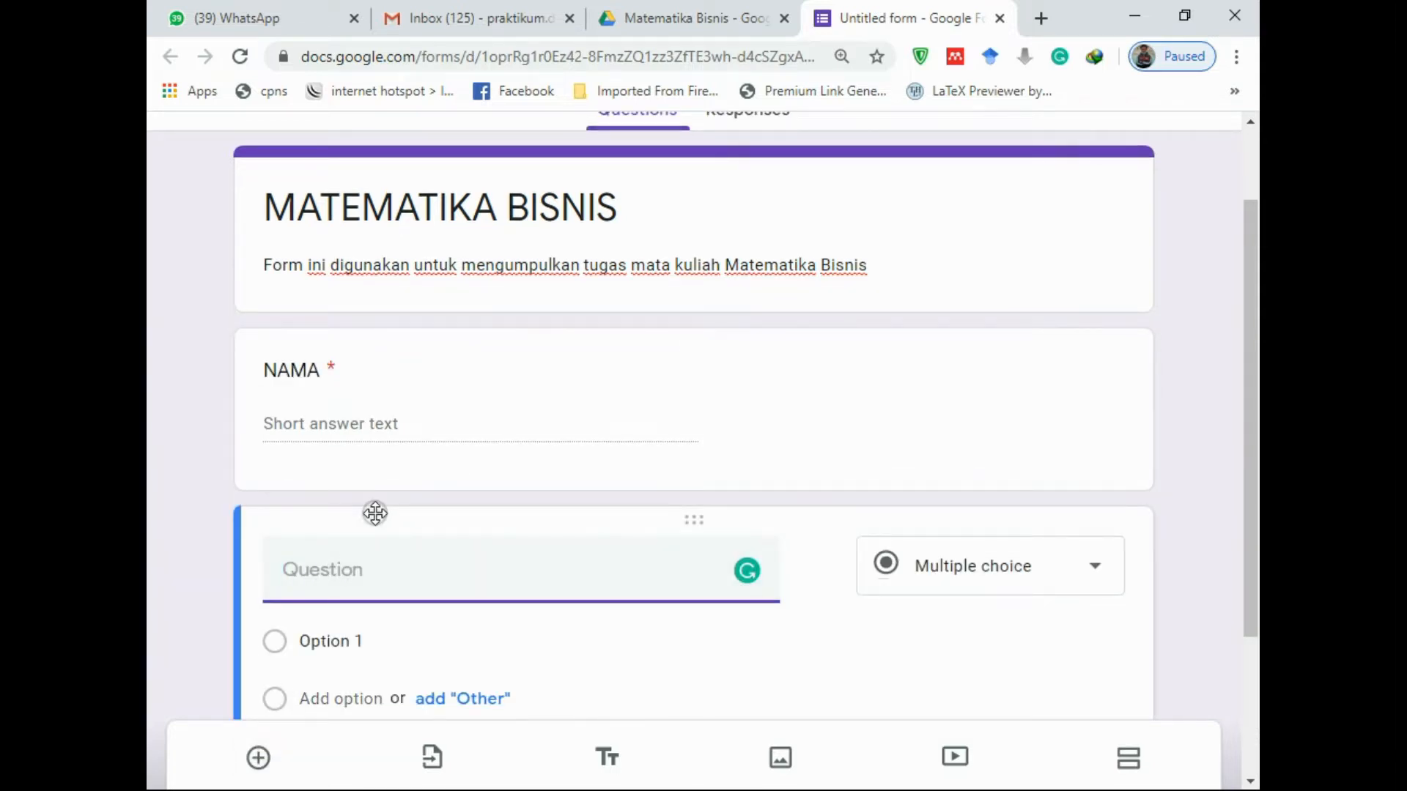
text(NIM)
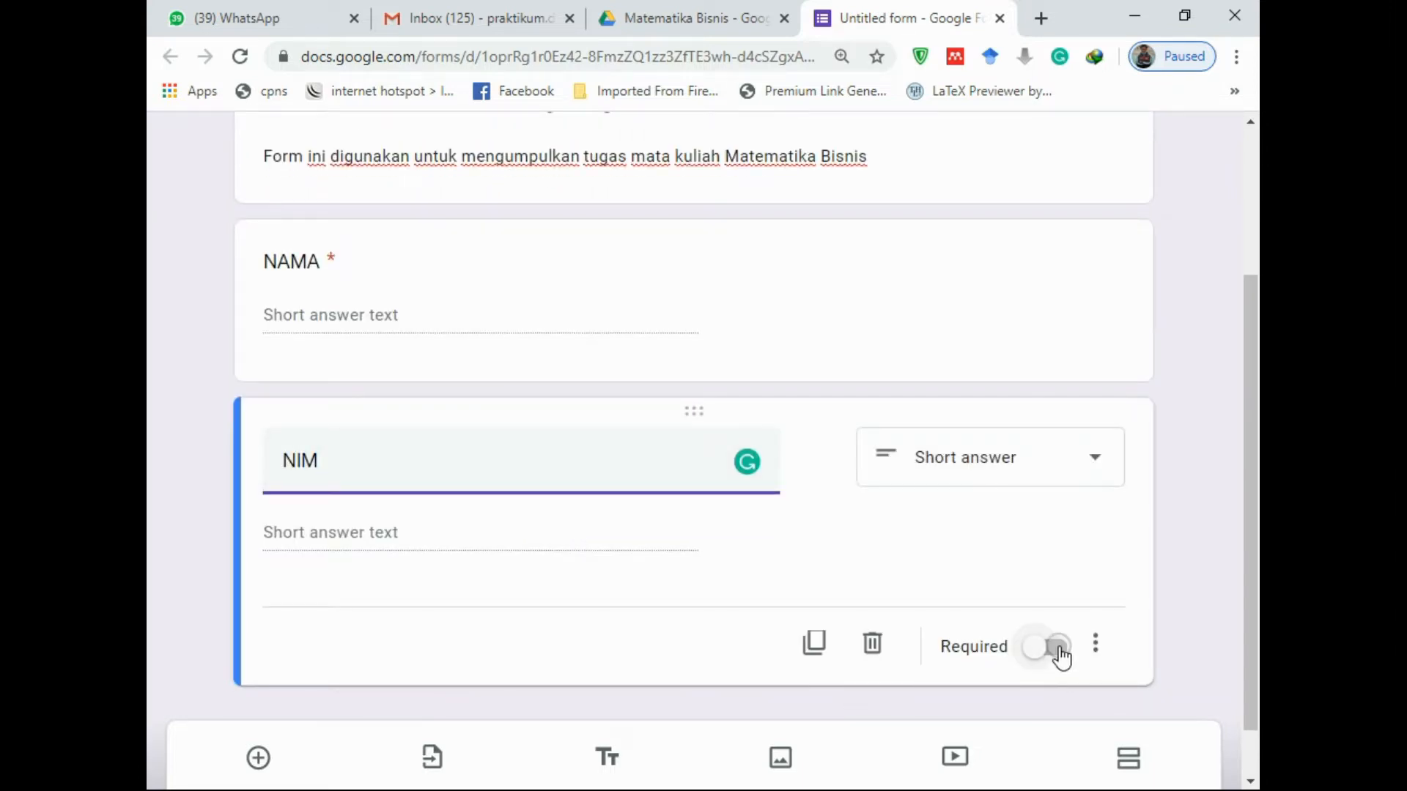
click(1055, 656)
scroll(373, 632, down, 1)
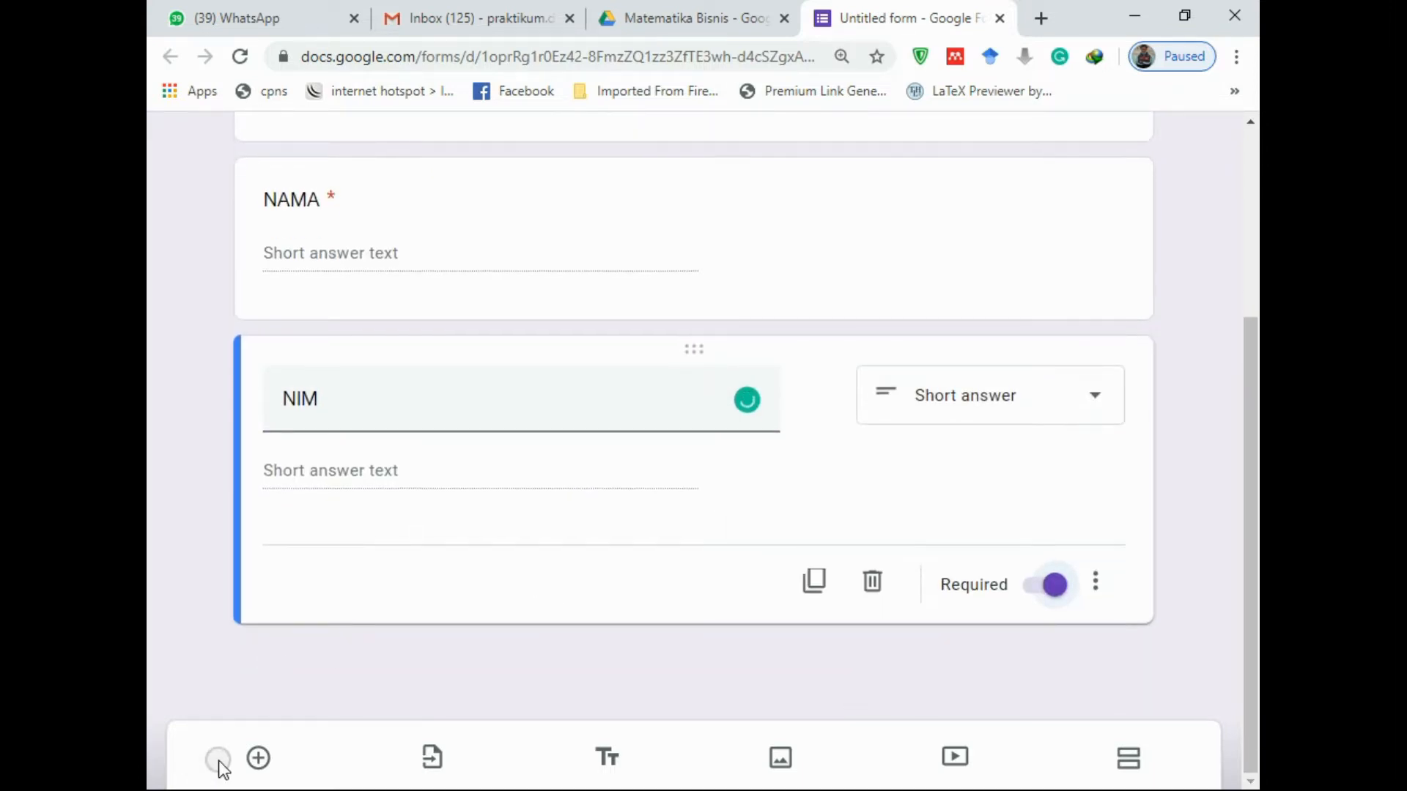
click(257, 759)
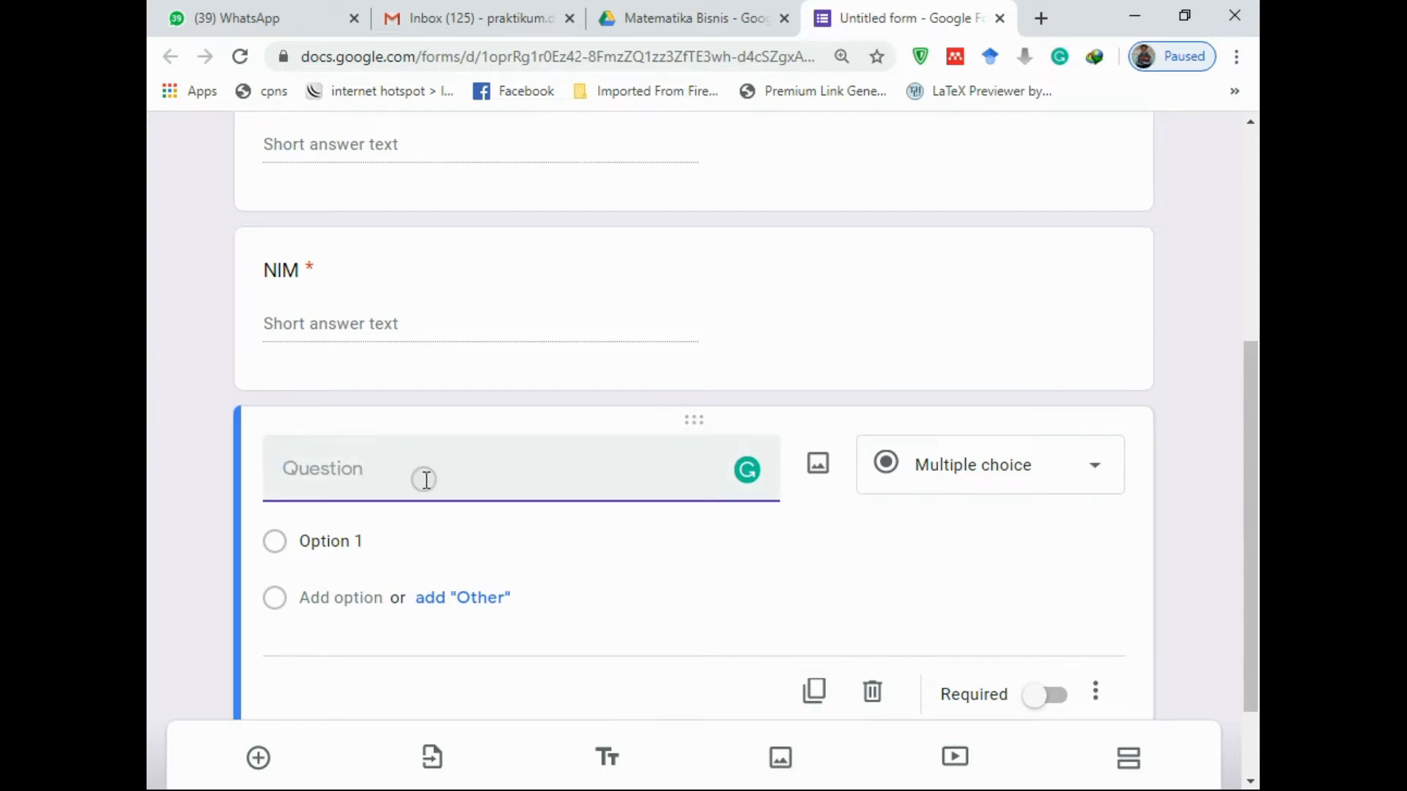
Title the third question KELAS as a dropdown with options A and B
text(KELAS)
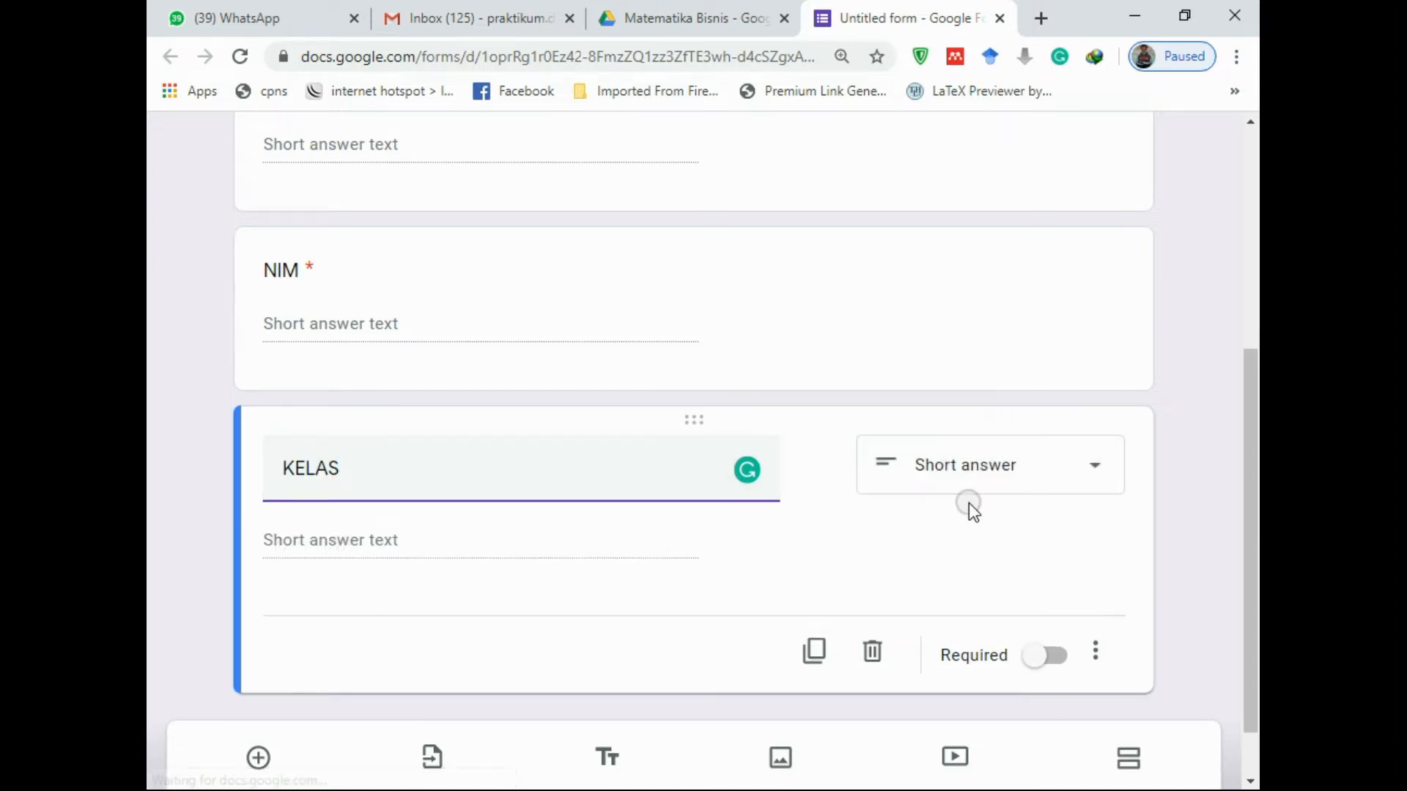
click(1033, 477)
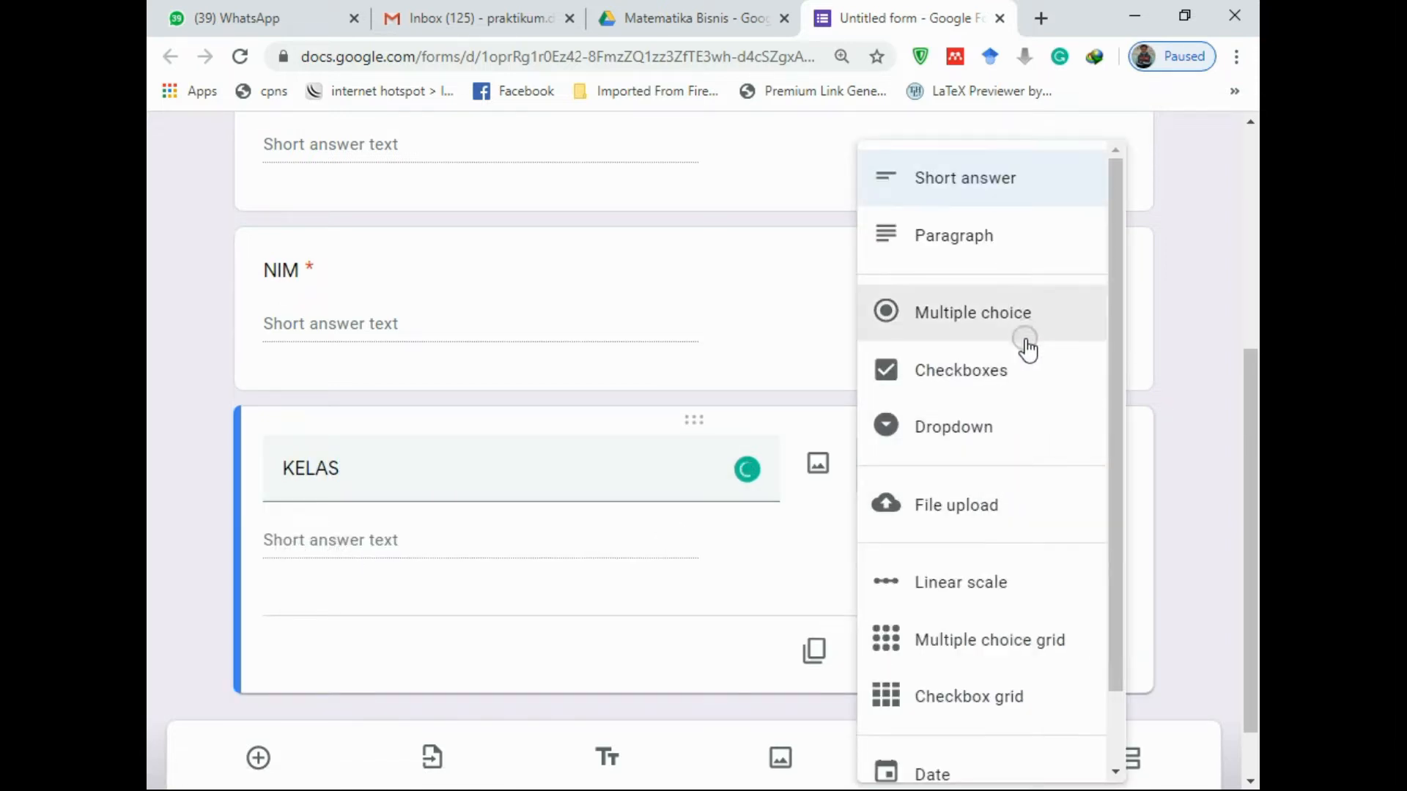
click(981, 429)
scroll(584, 528, down, 1)
click(327, 431)
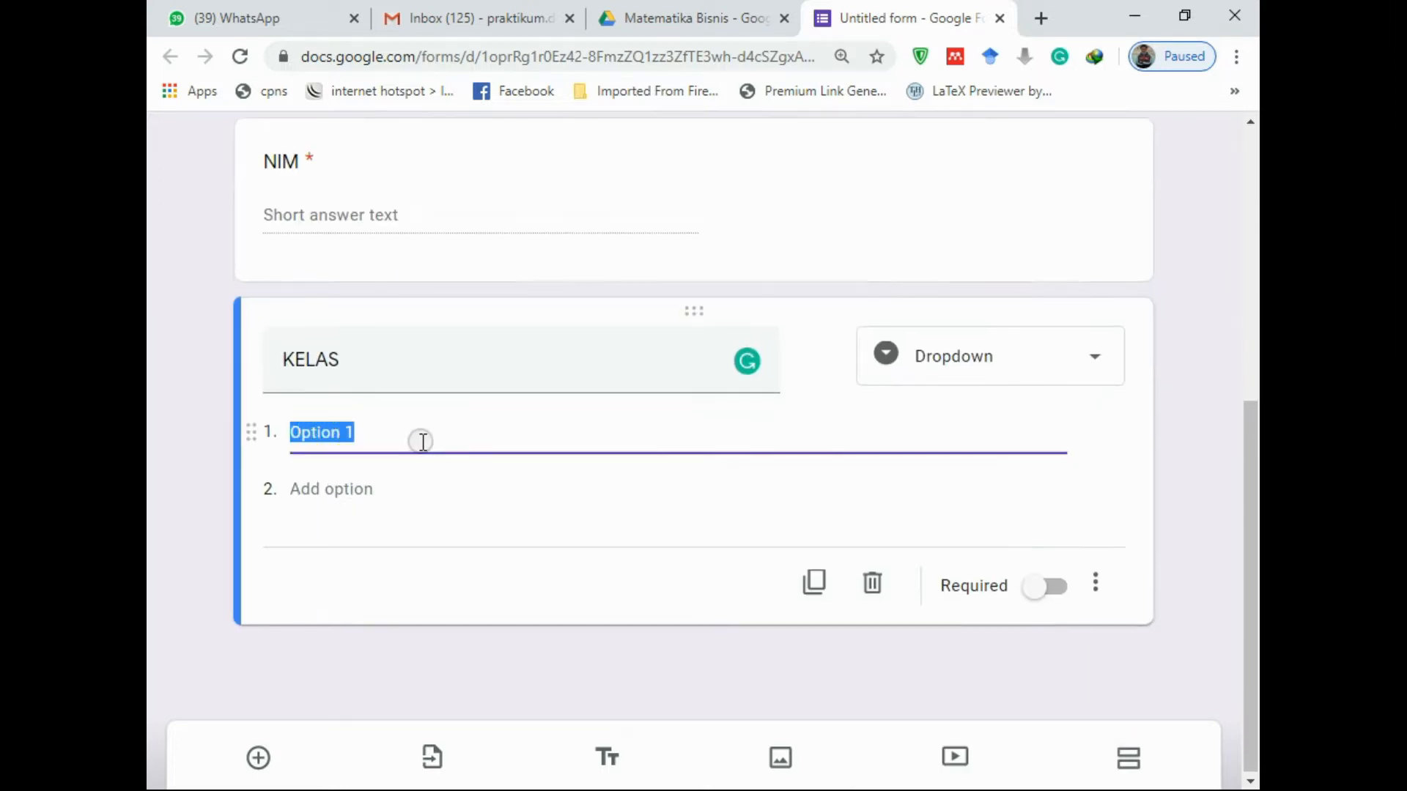
text(A)
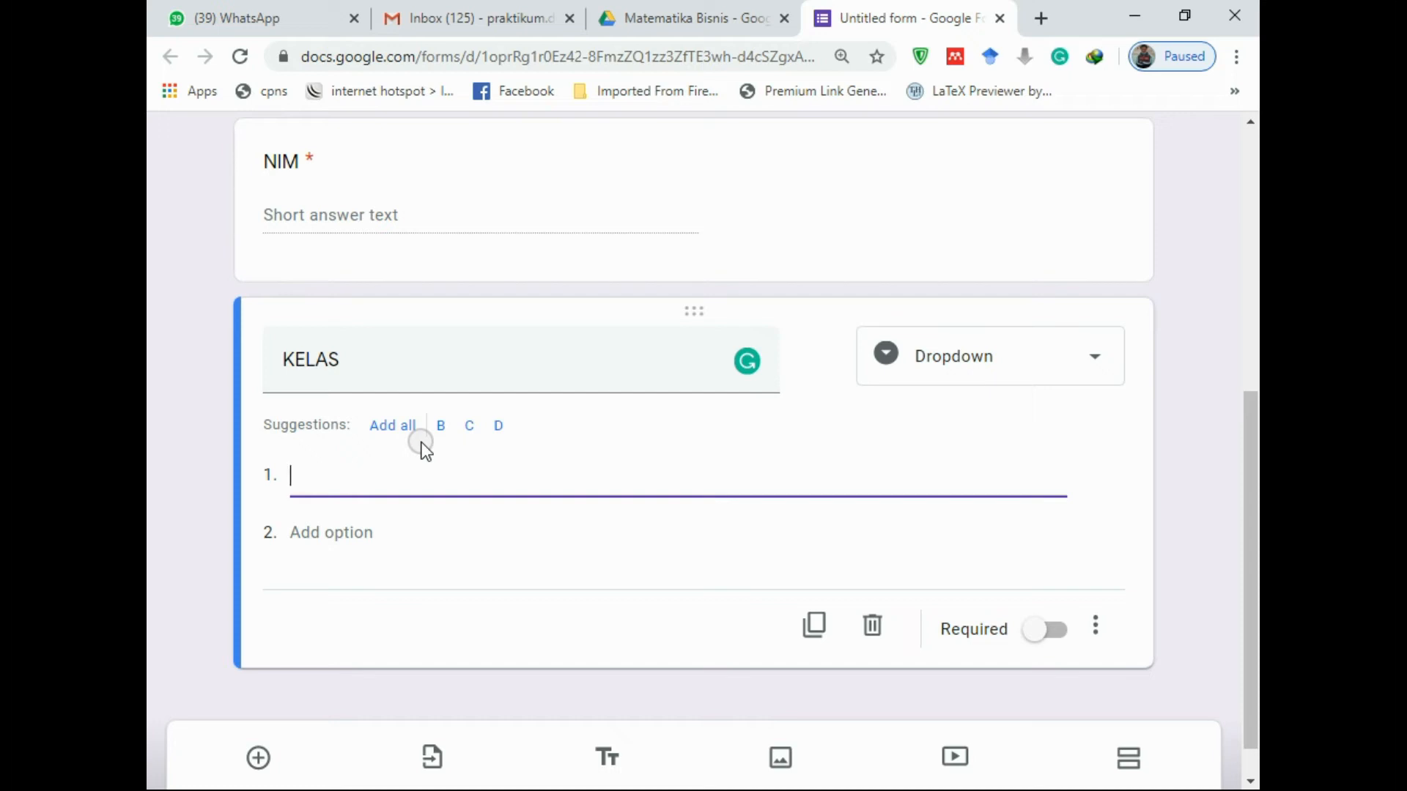
text(1A)
click(337, 524)
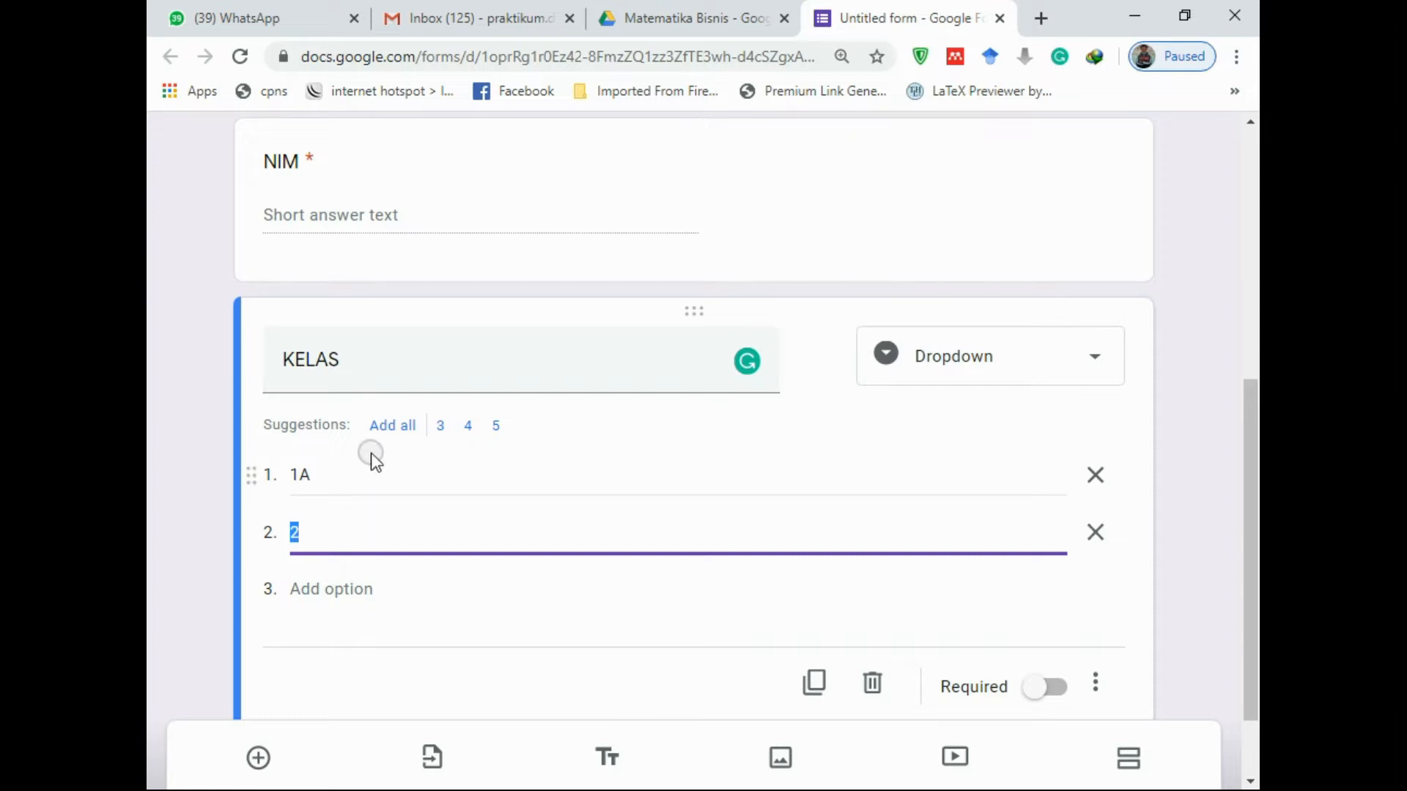
click(349, 473)
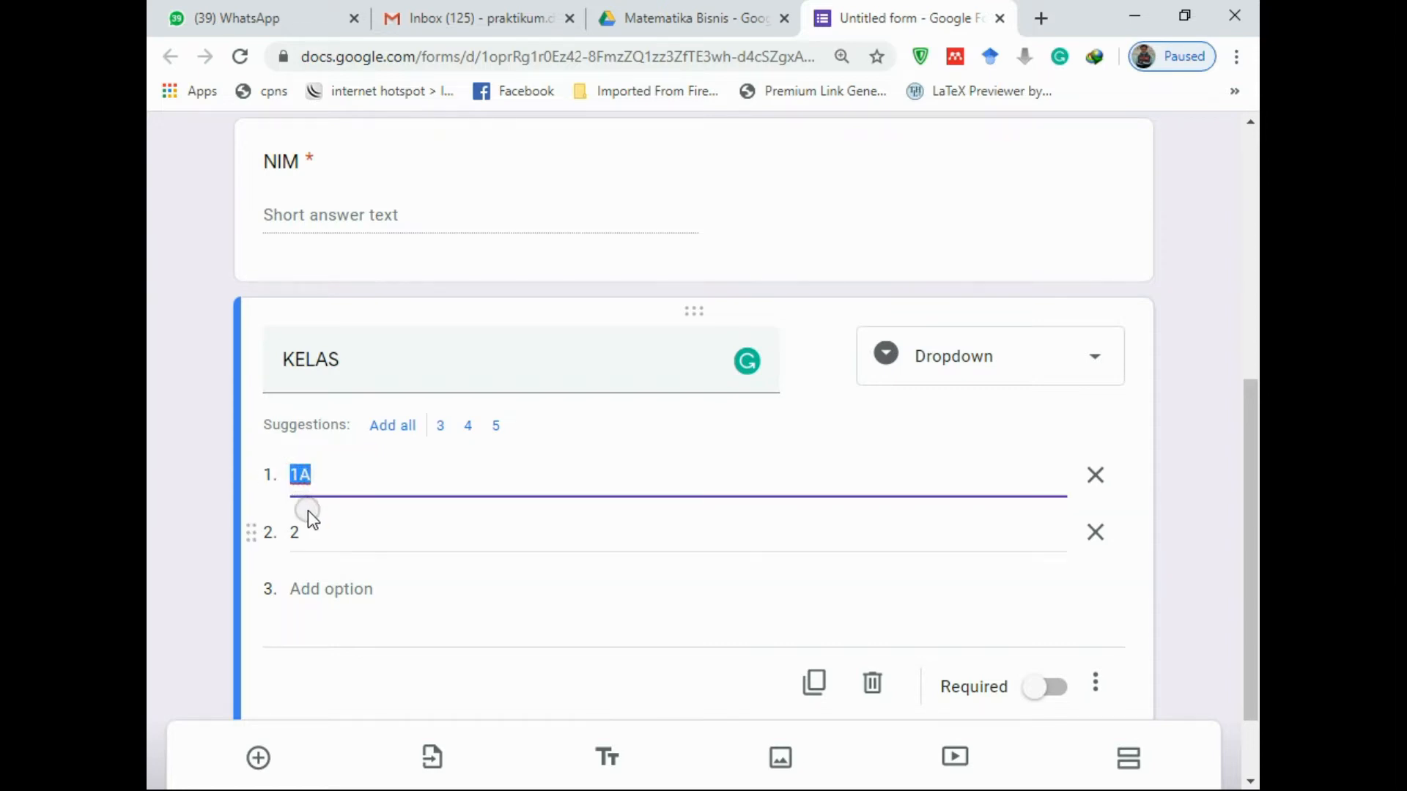
click(321, 540)
text(B)
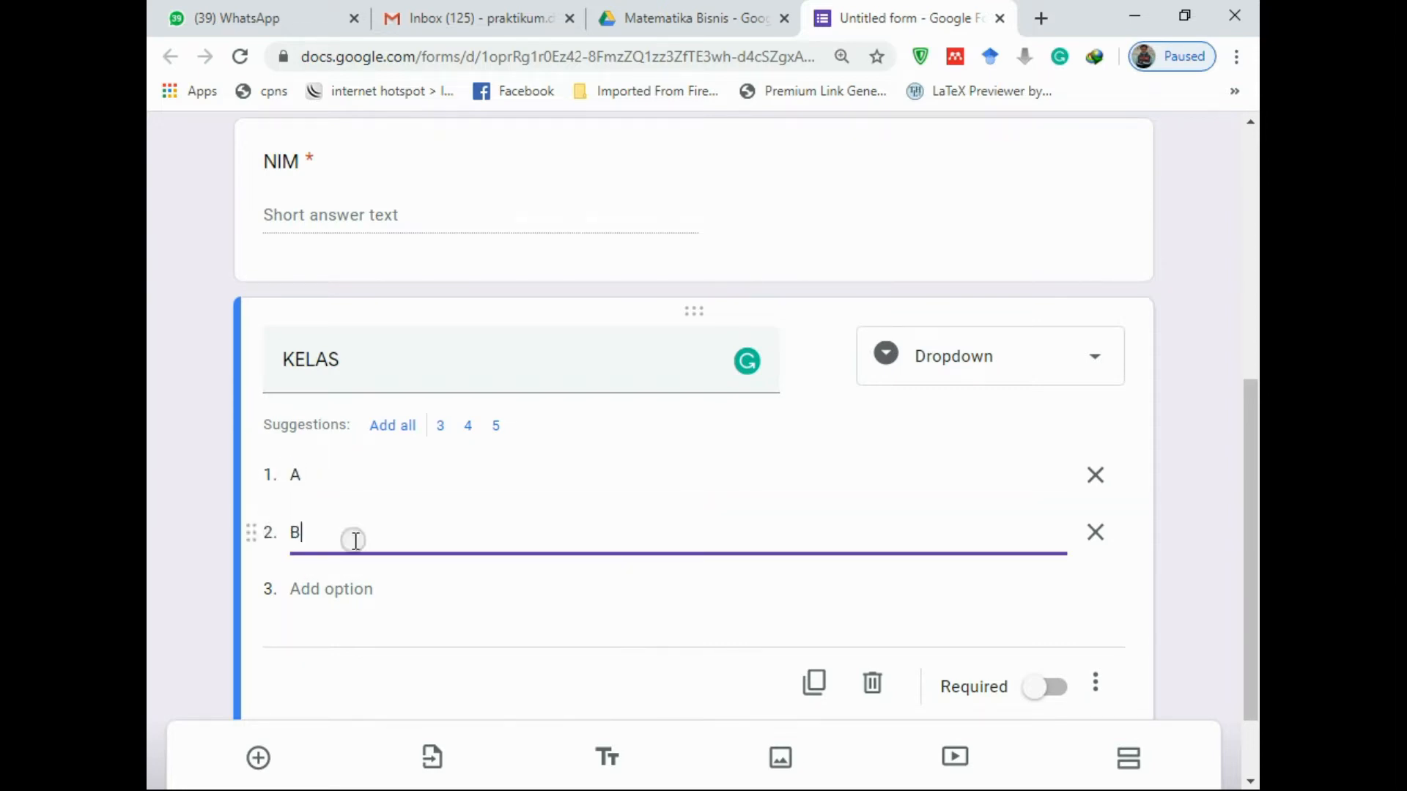
Make KELAS required and add a new question below it
click(1049, 689)
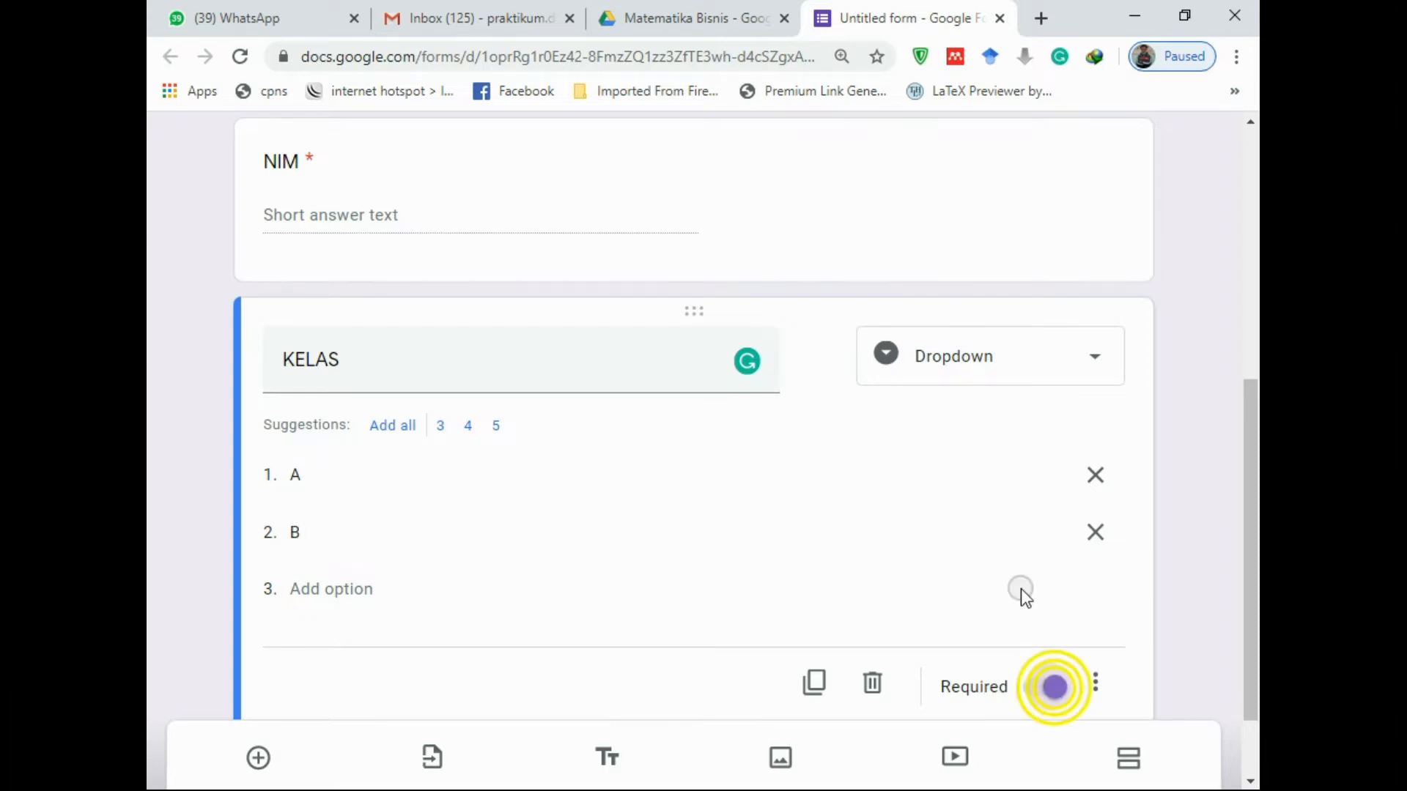
scroll(751, 568, down, 2)
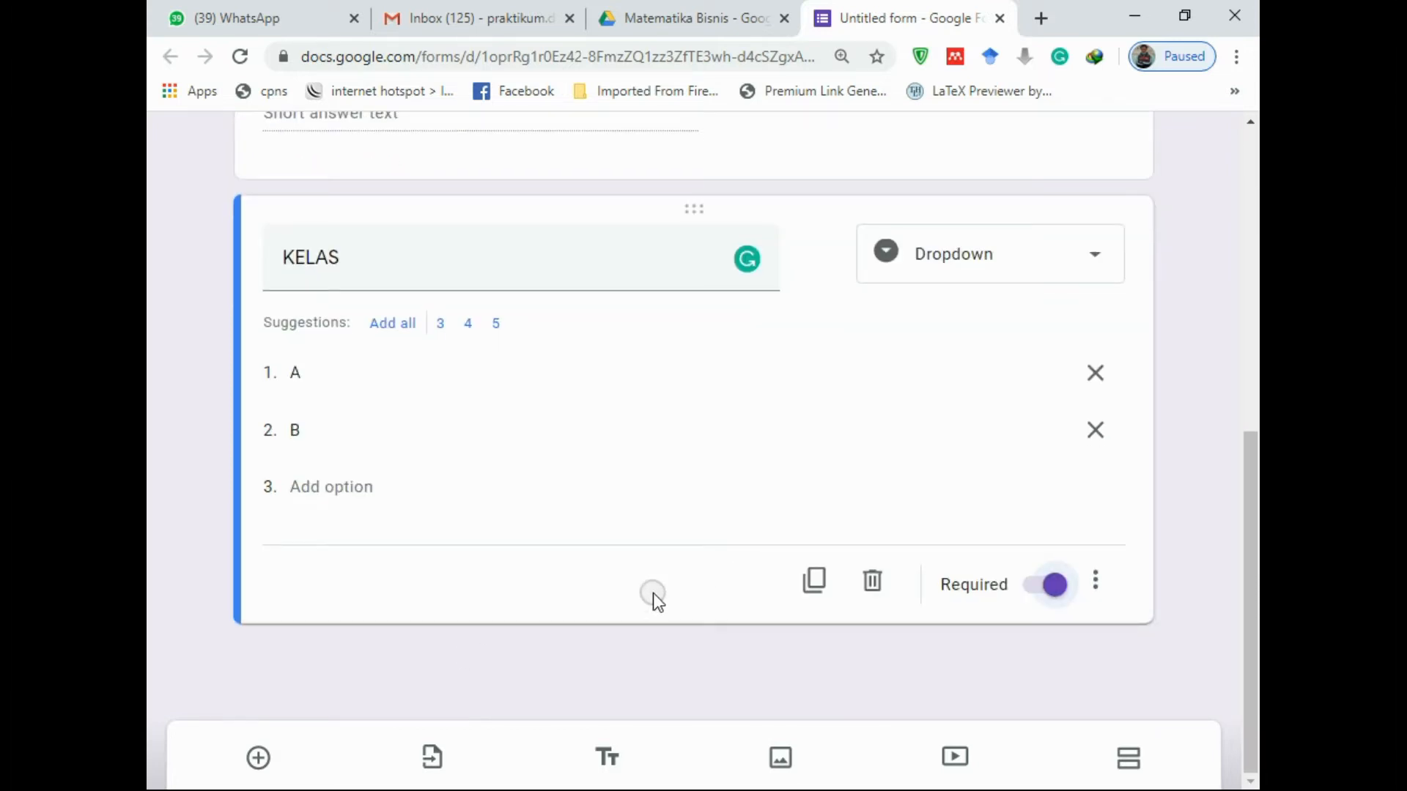
click(259, 759)
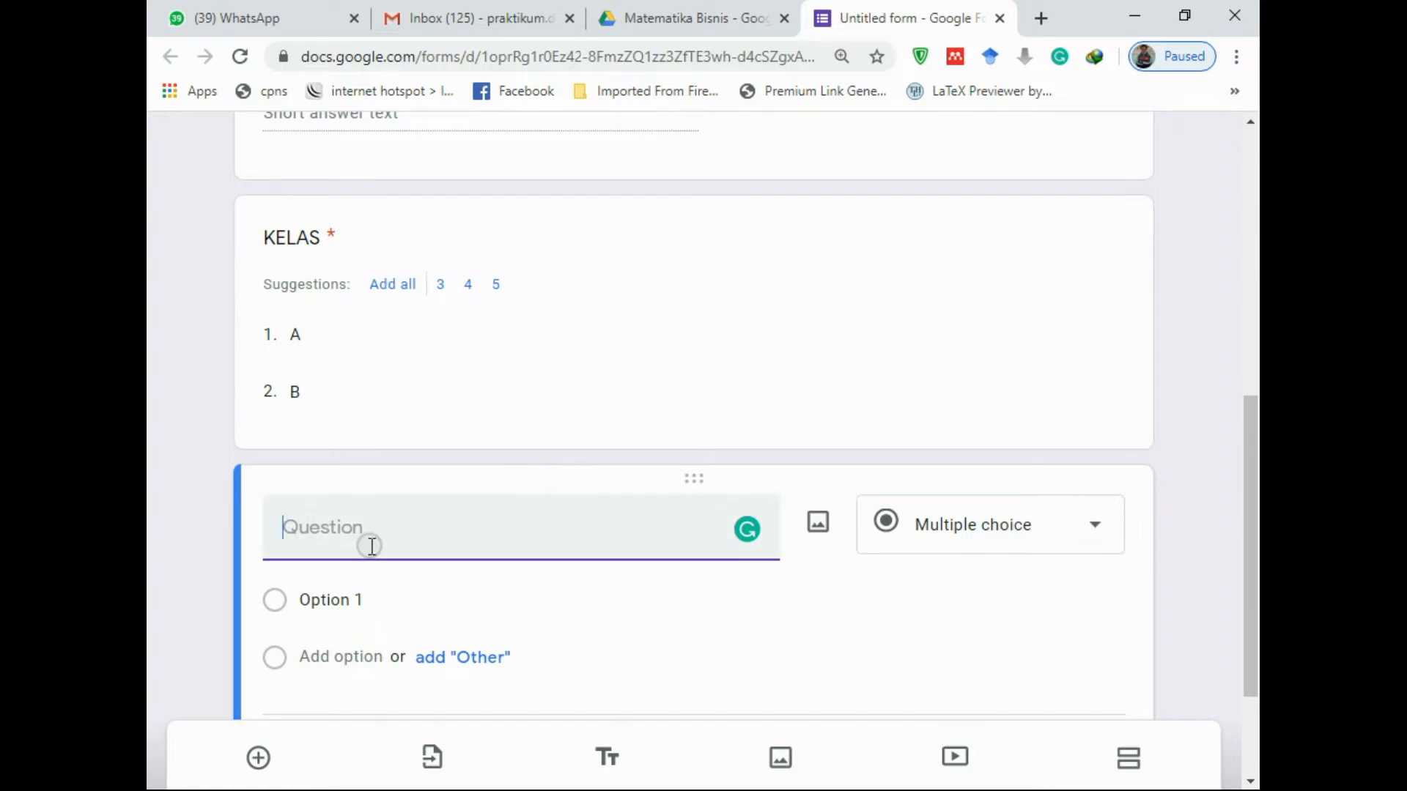
Title the fourth question 'PERTEMUAN KE-' and make it a dropdown
text(PErt)
key(BackSpace)
key(BackSpace)
text(RTEMUAN KE-)
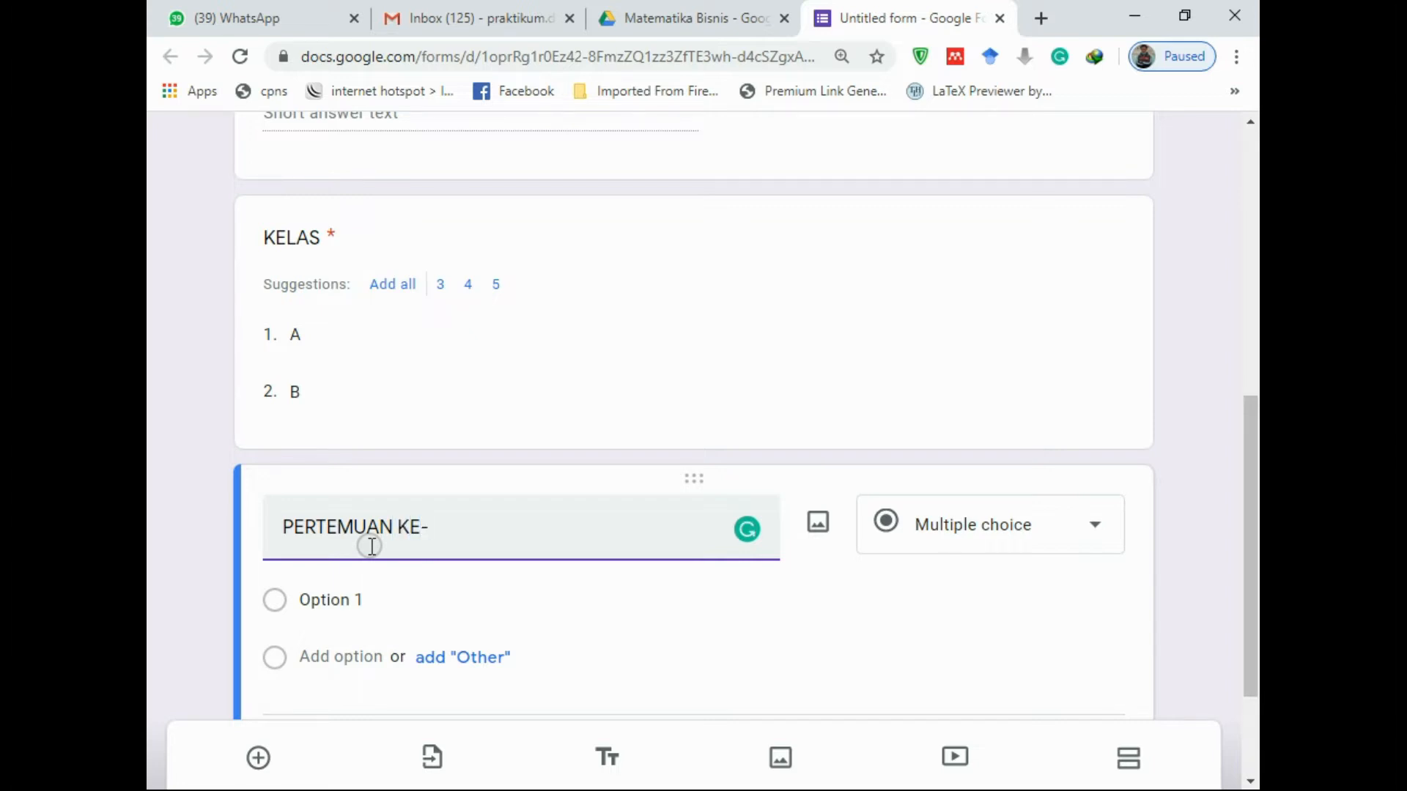
click(1059, 555)
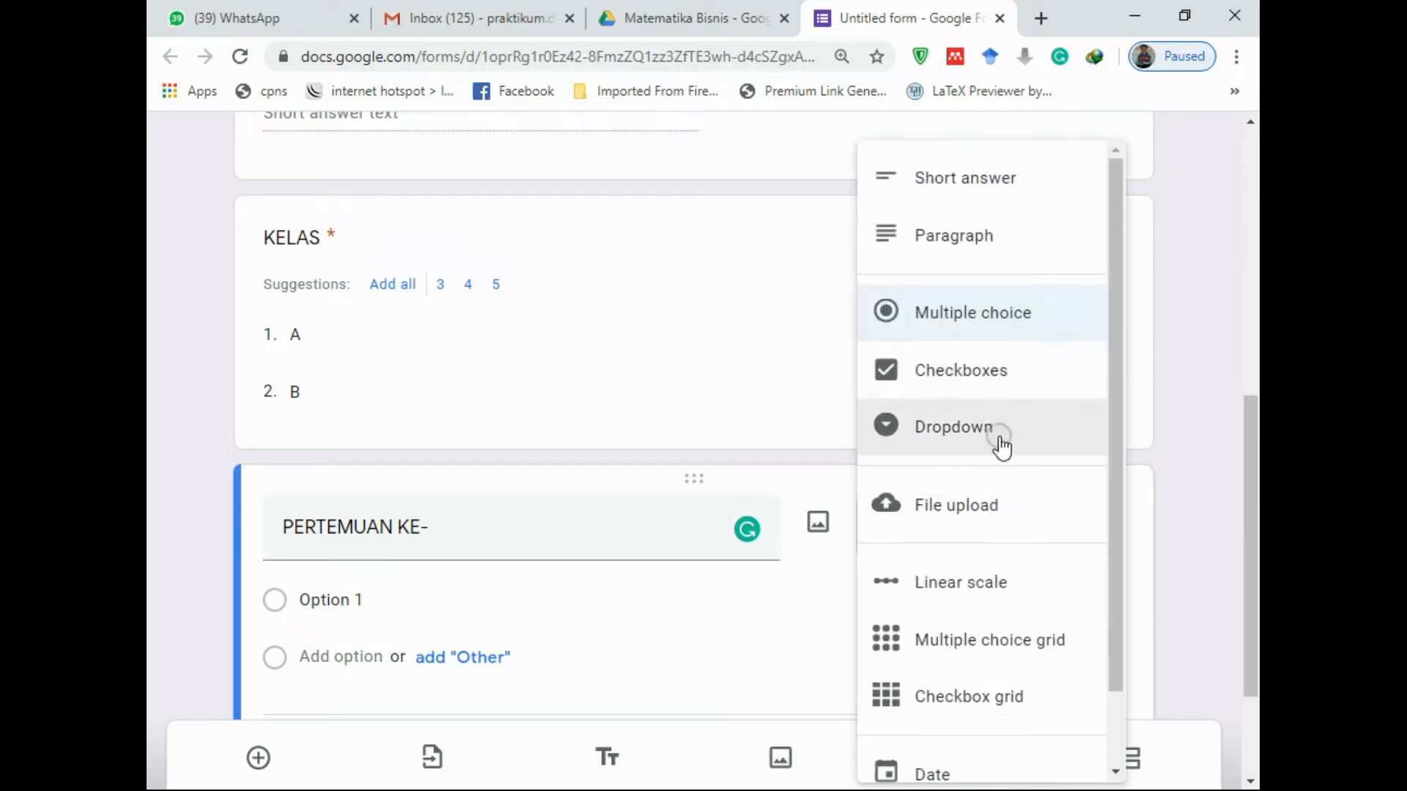
click(1000, 443)
Give PERTEMUAN KE- options 6 and 7, deleting the extra option 8
click(386, 493)
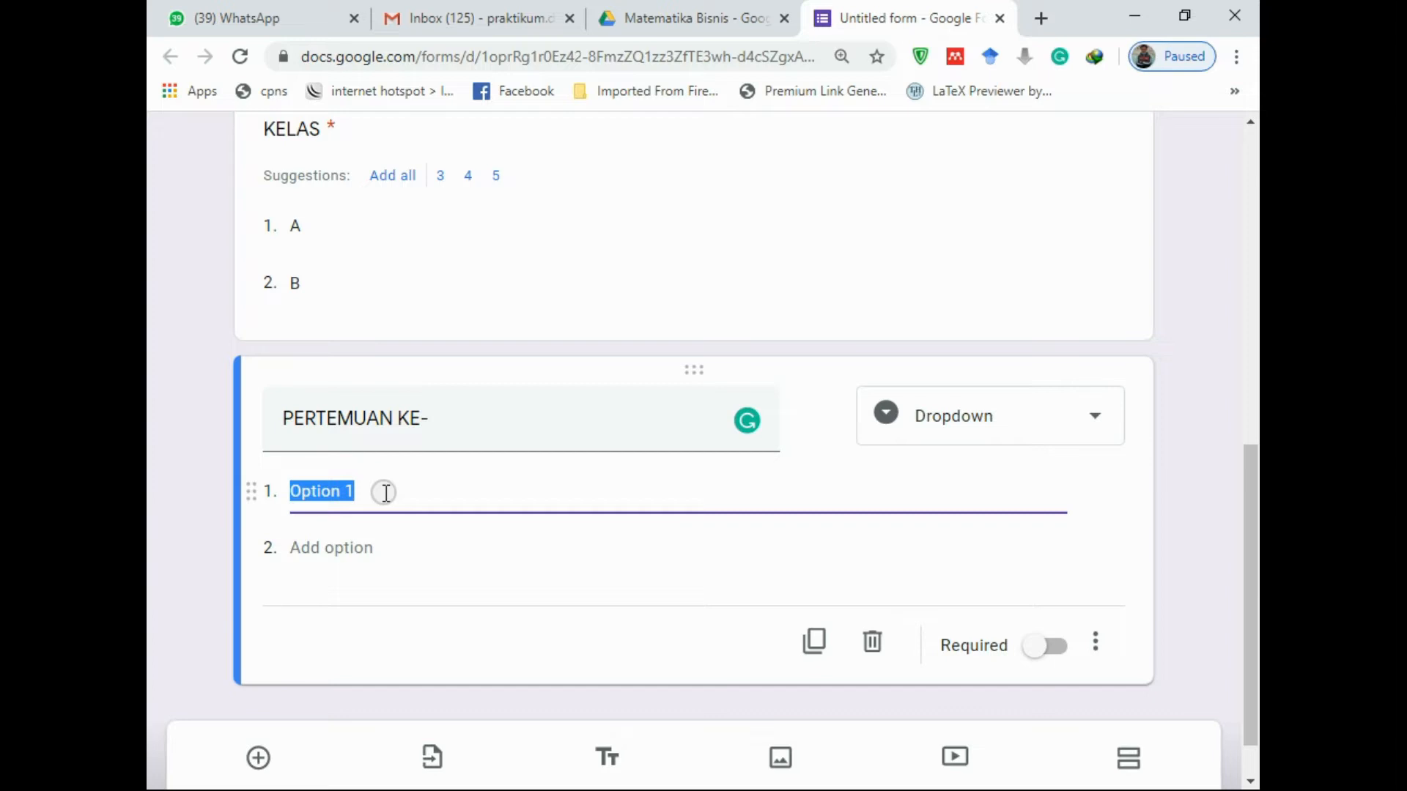
text(6)
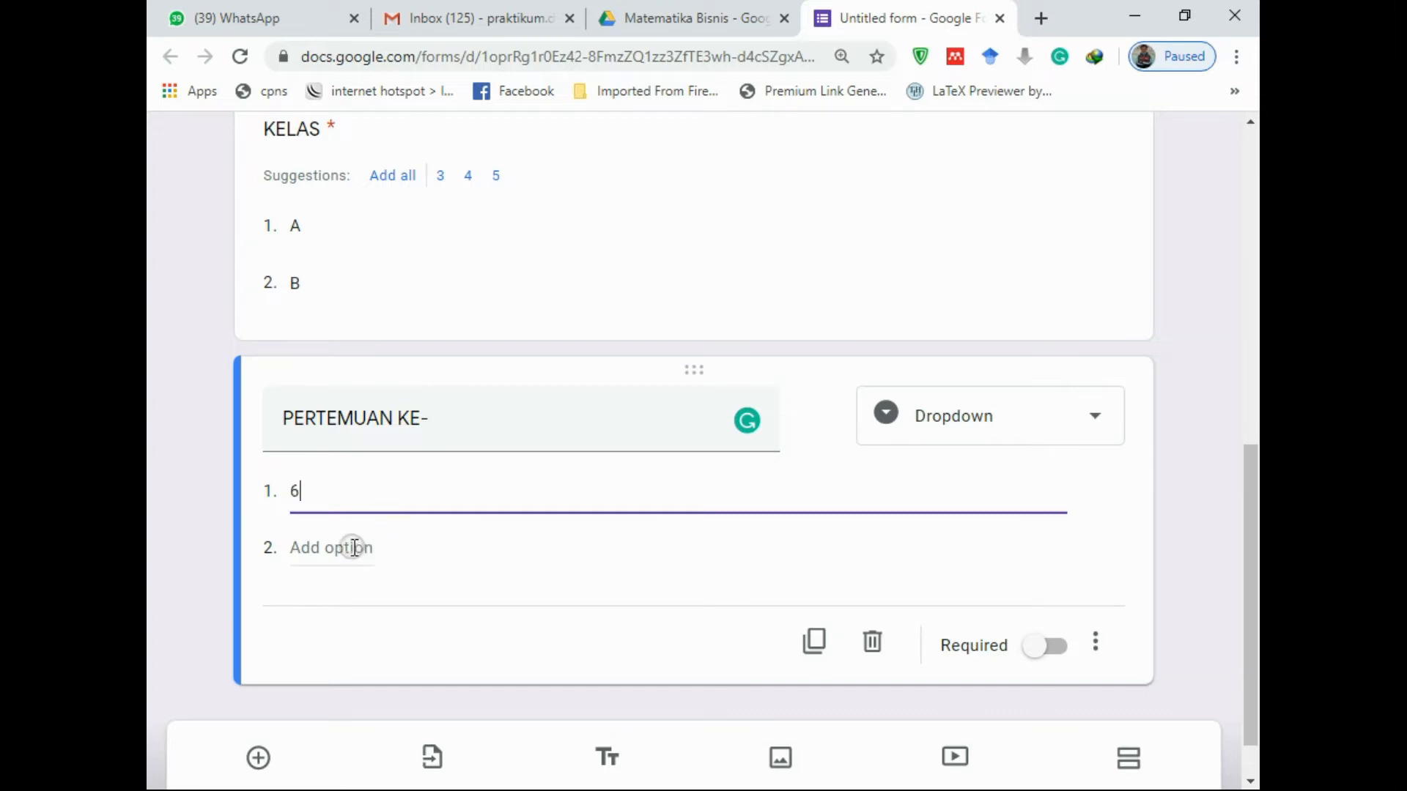
click(336, 548)
text(7)
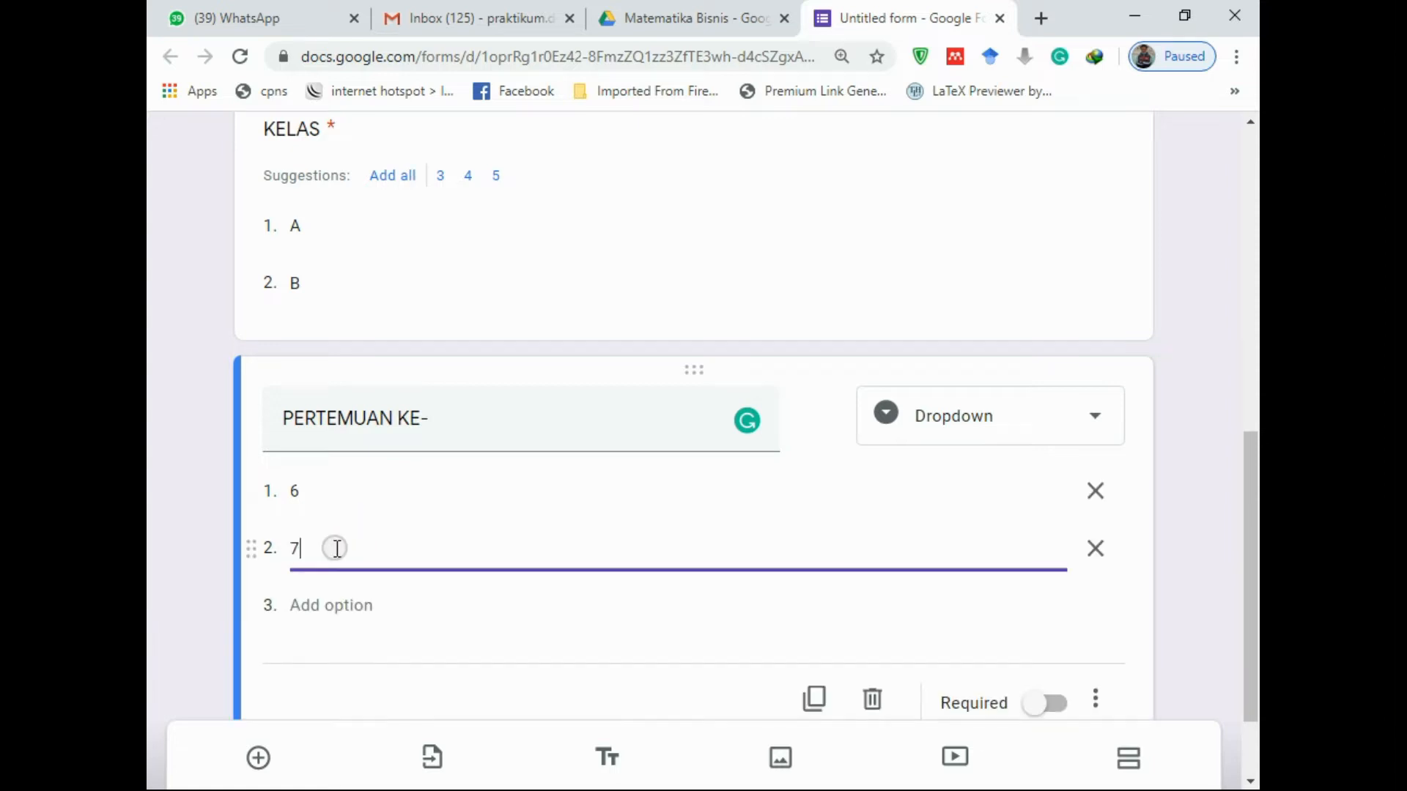
click(327, 605)
text(8)
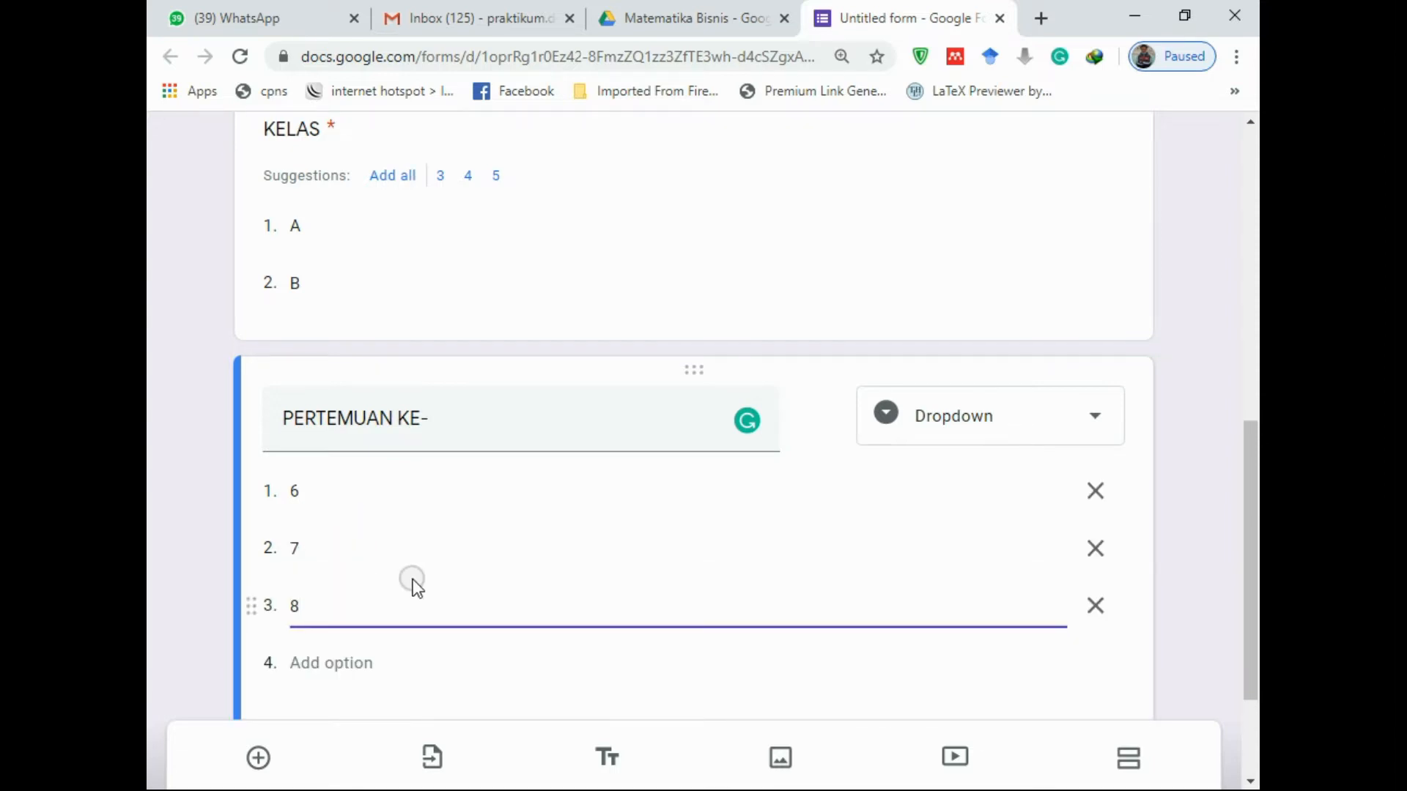
drag(333, 602, 220, 606)
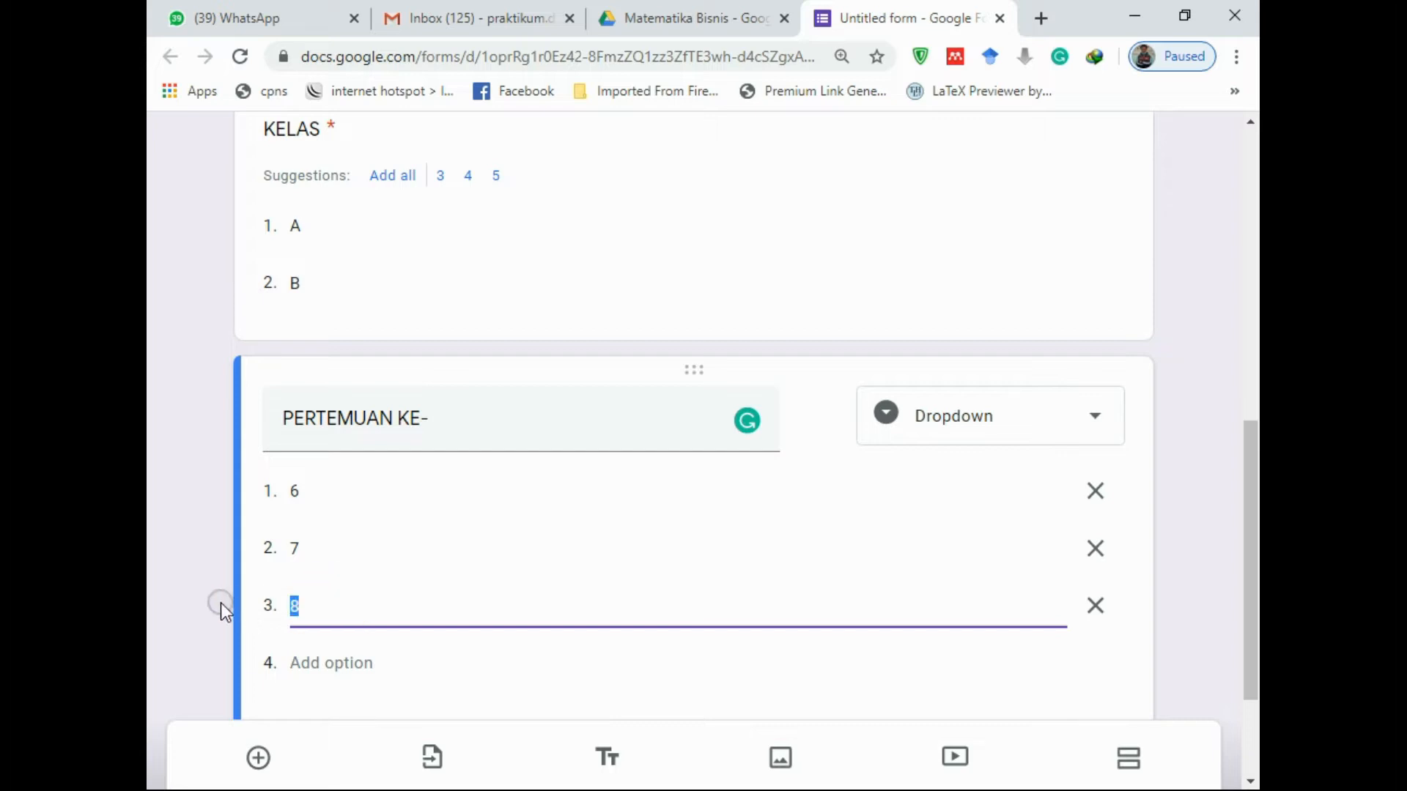
click(1090, 620)
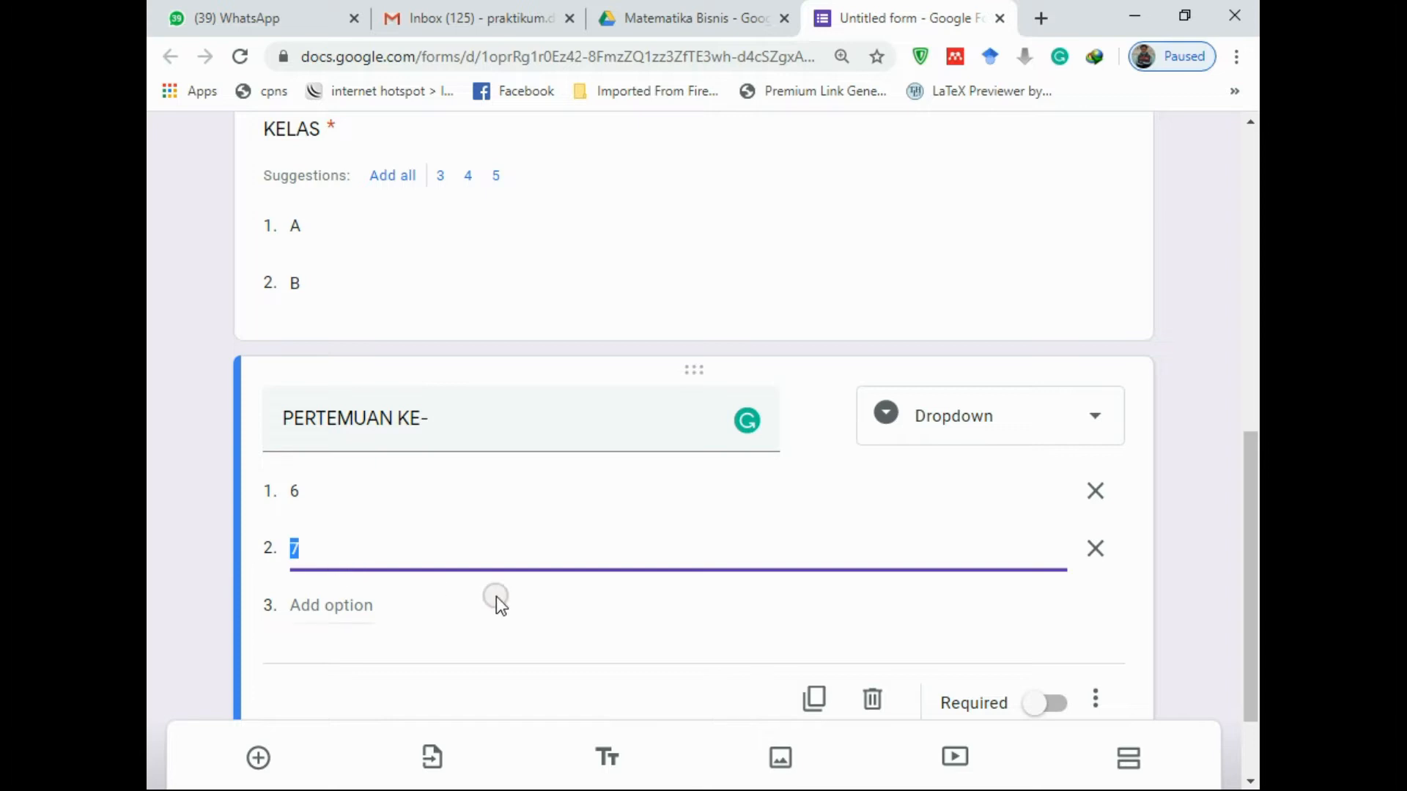
Make PERTEMUAN KE- required and recheck the KELAS question
scroll(495, 596, down, 1)
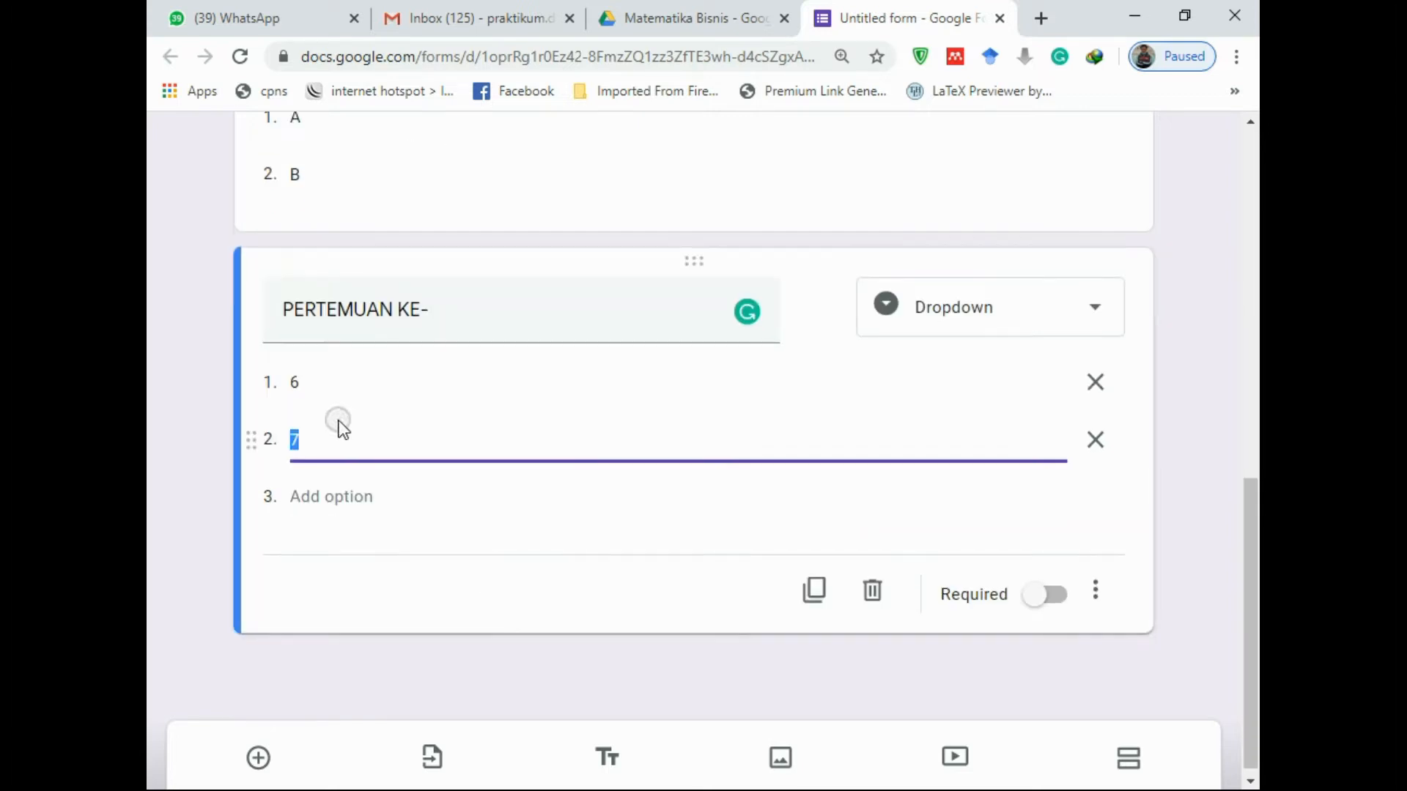
click(1055, 595)
scroll(998, 578, up, 2)
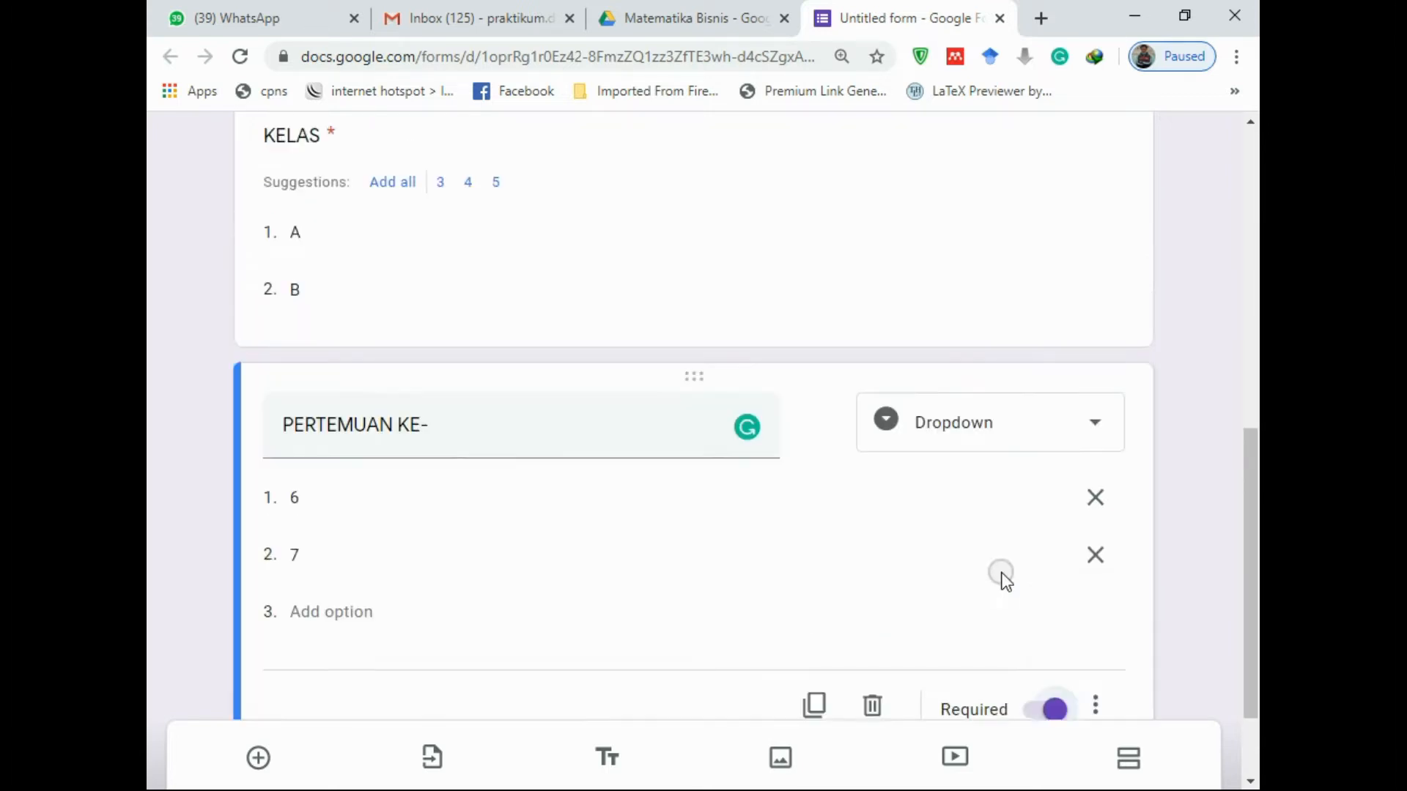
click(841, 335)
scroll(879, 512, down, 1)
scroll(879, 512, down, 2)
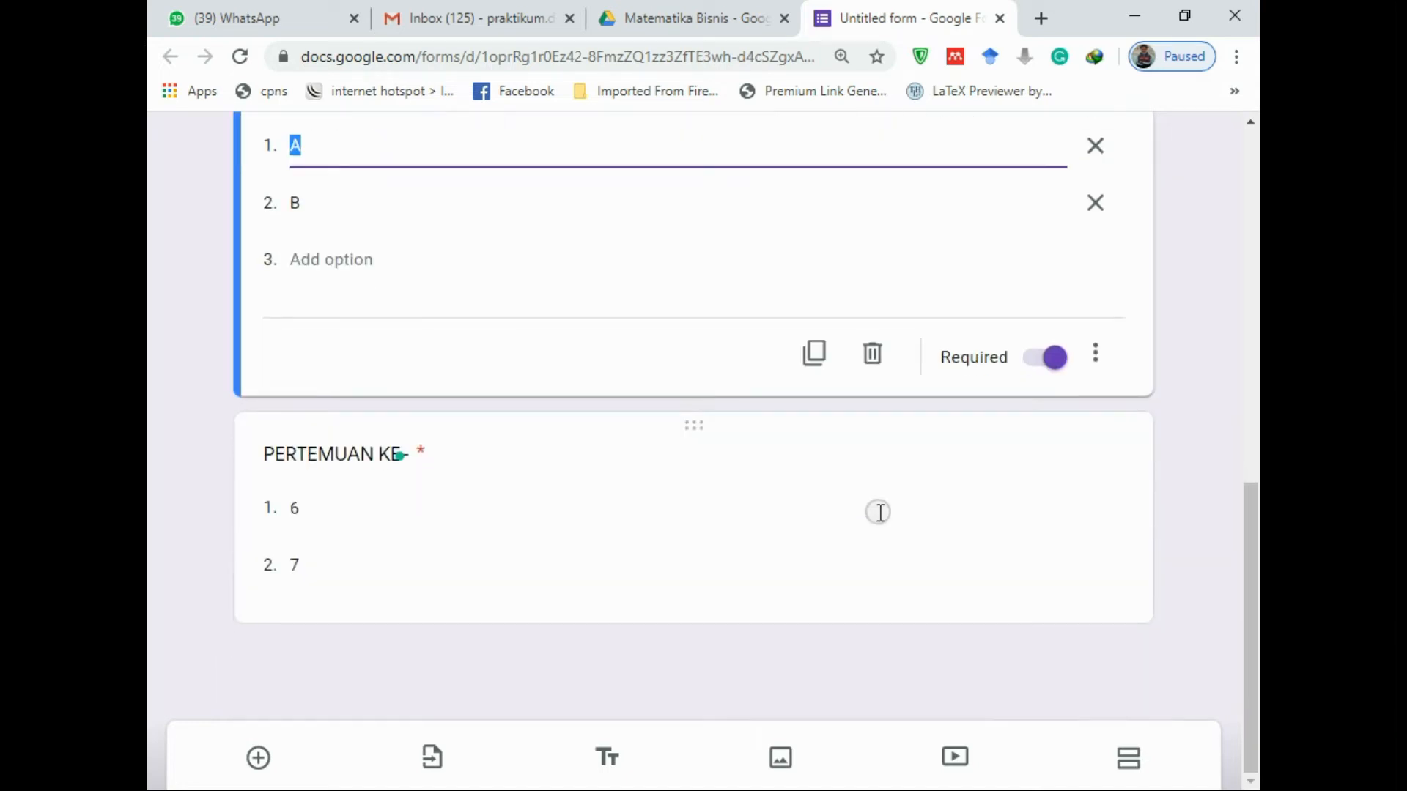
click(810, 533)
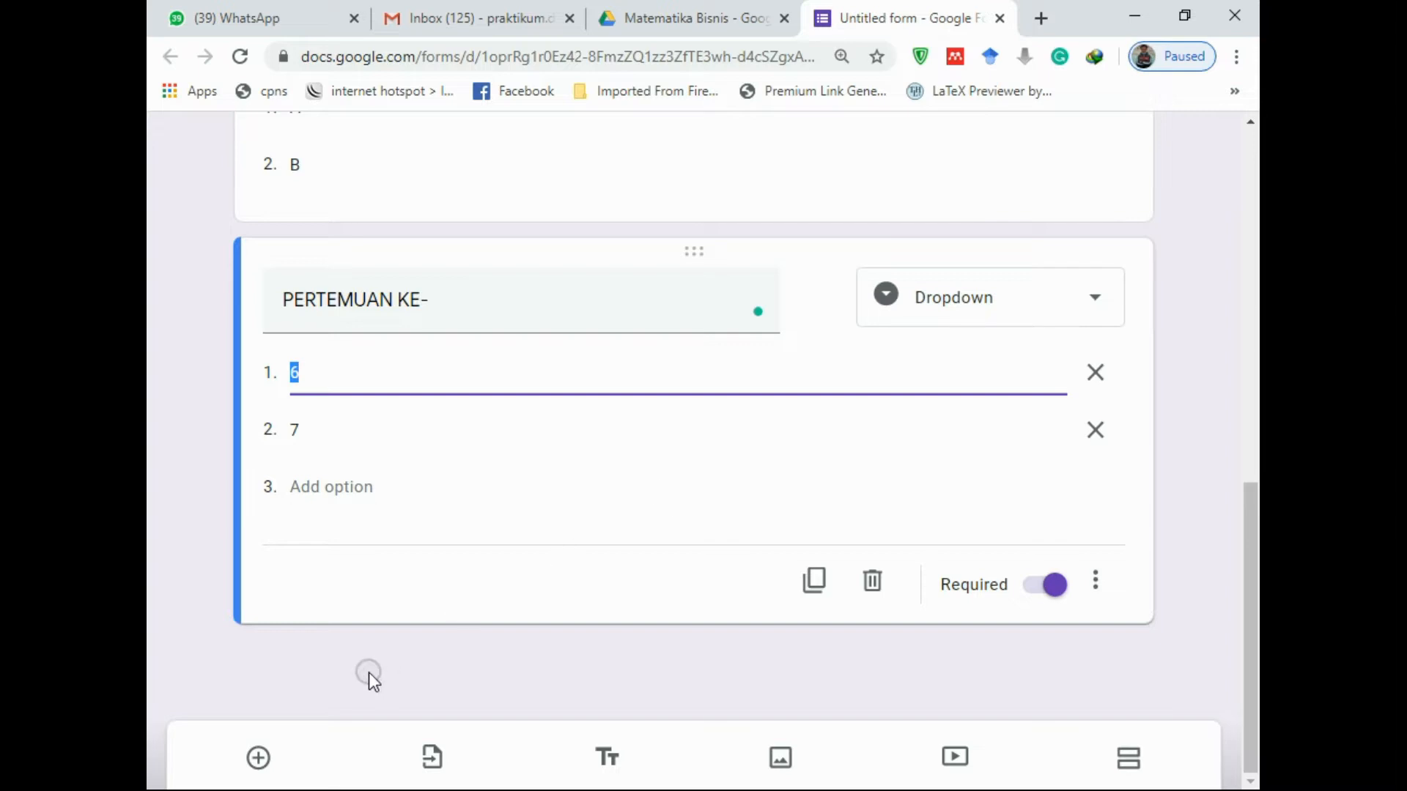
Add a fifth question as a file upload, accepting that files go to Drive
click(261, 759)
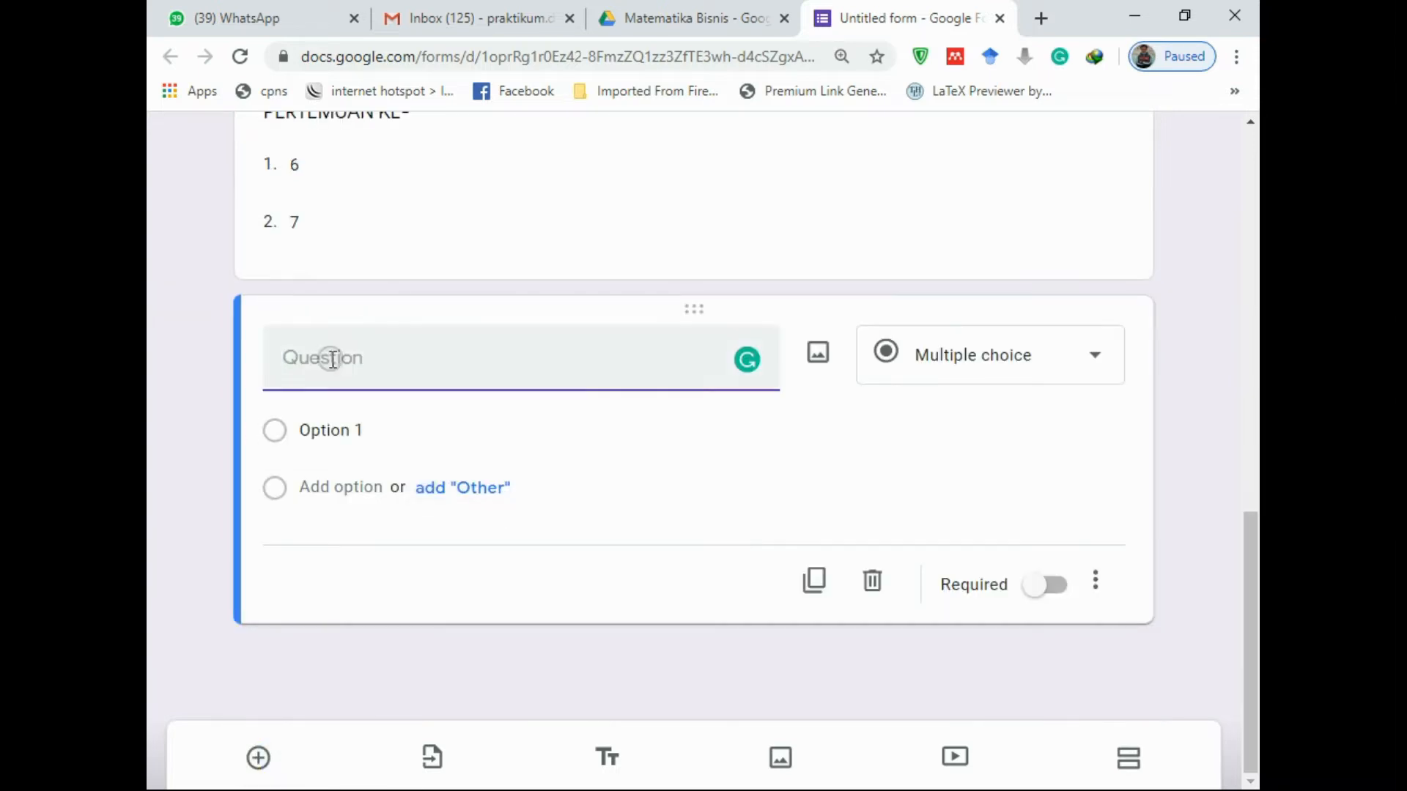
click(1091, 374)
scroll(1025, 454, down, 1)
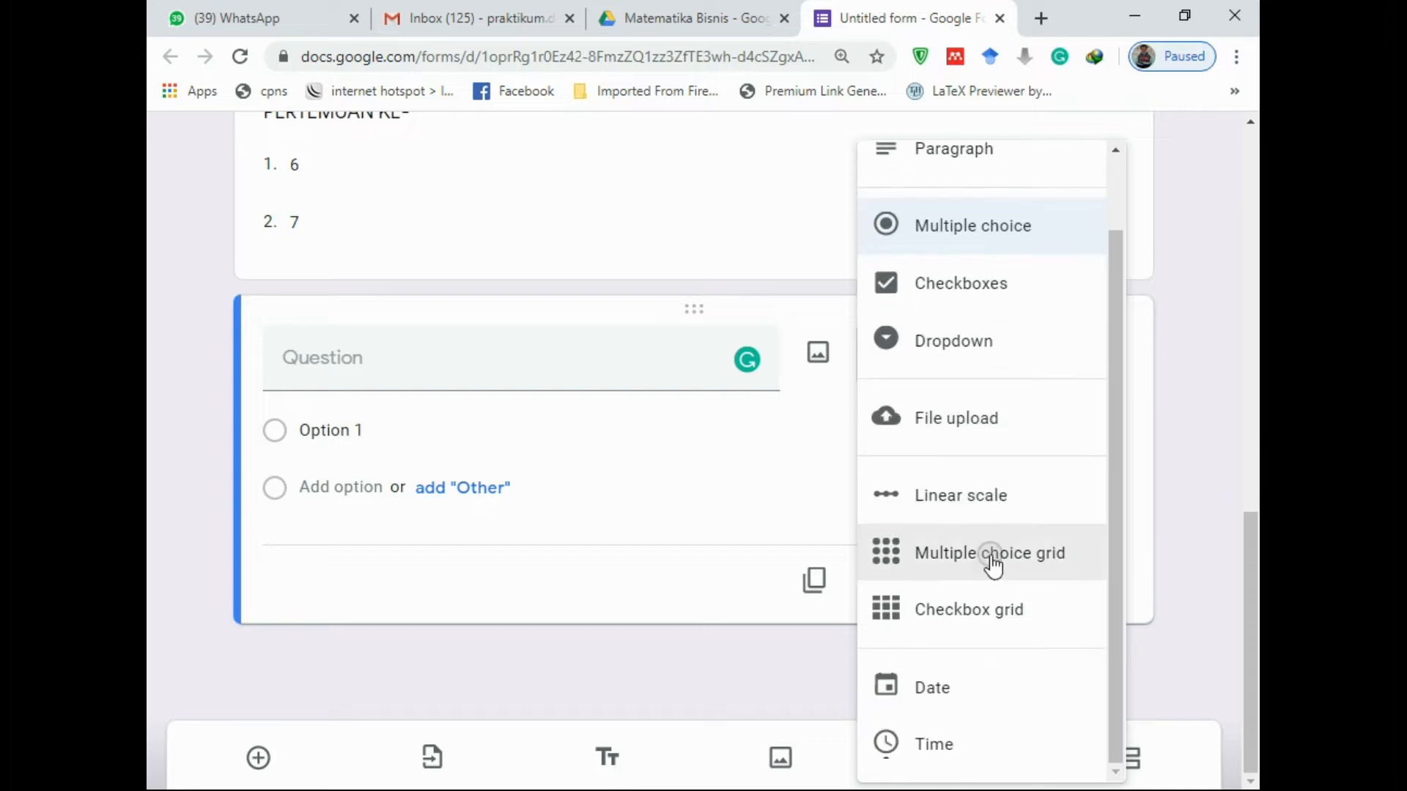
click(951, 423)
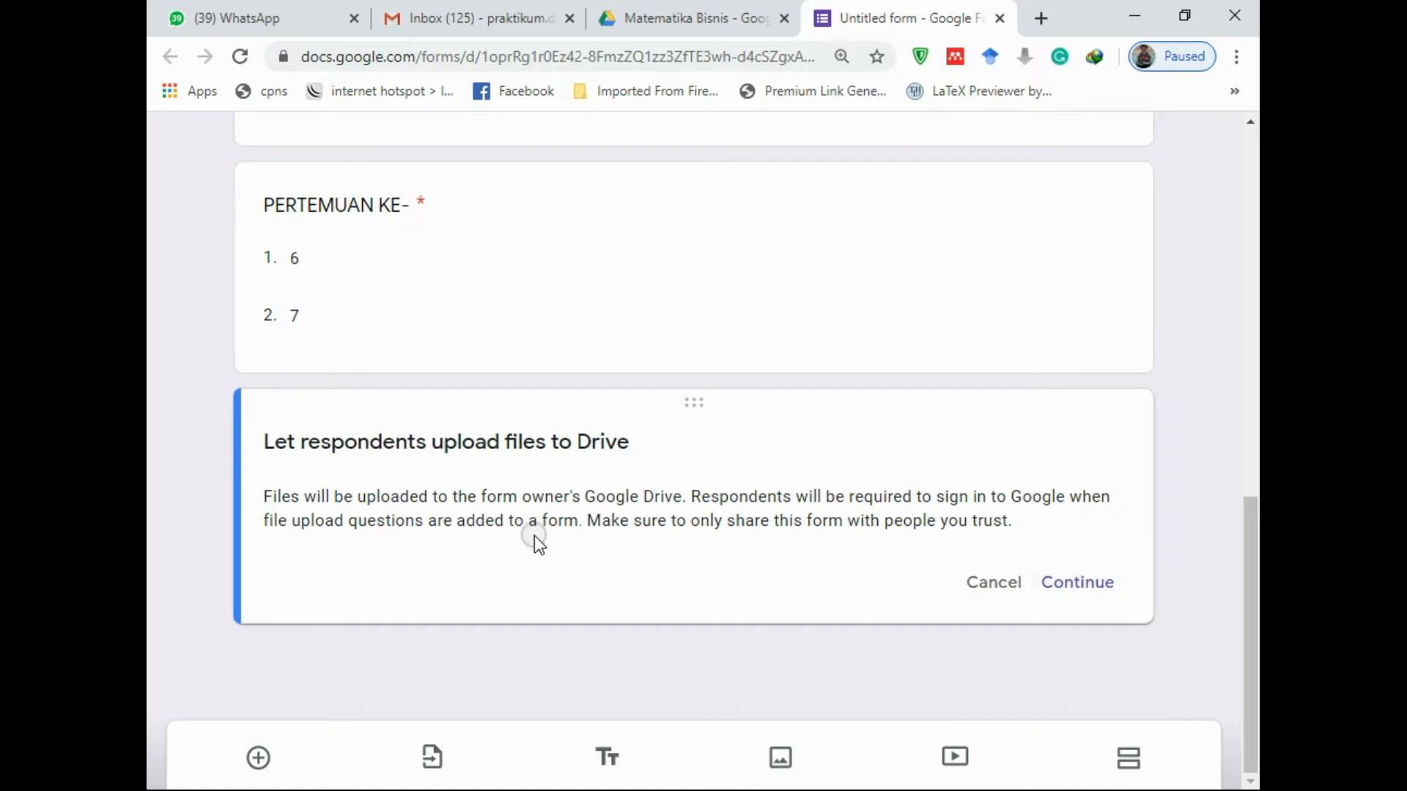
click(1090, 586)
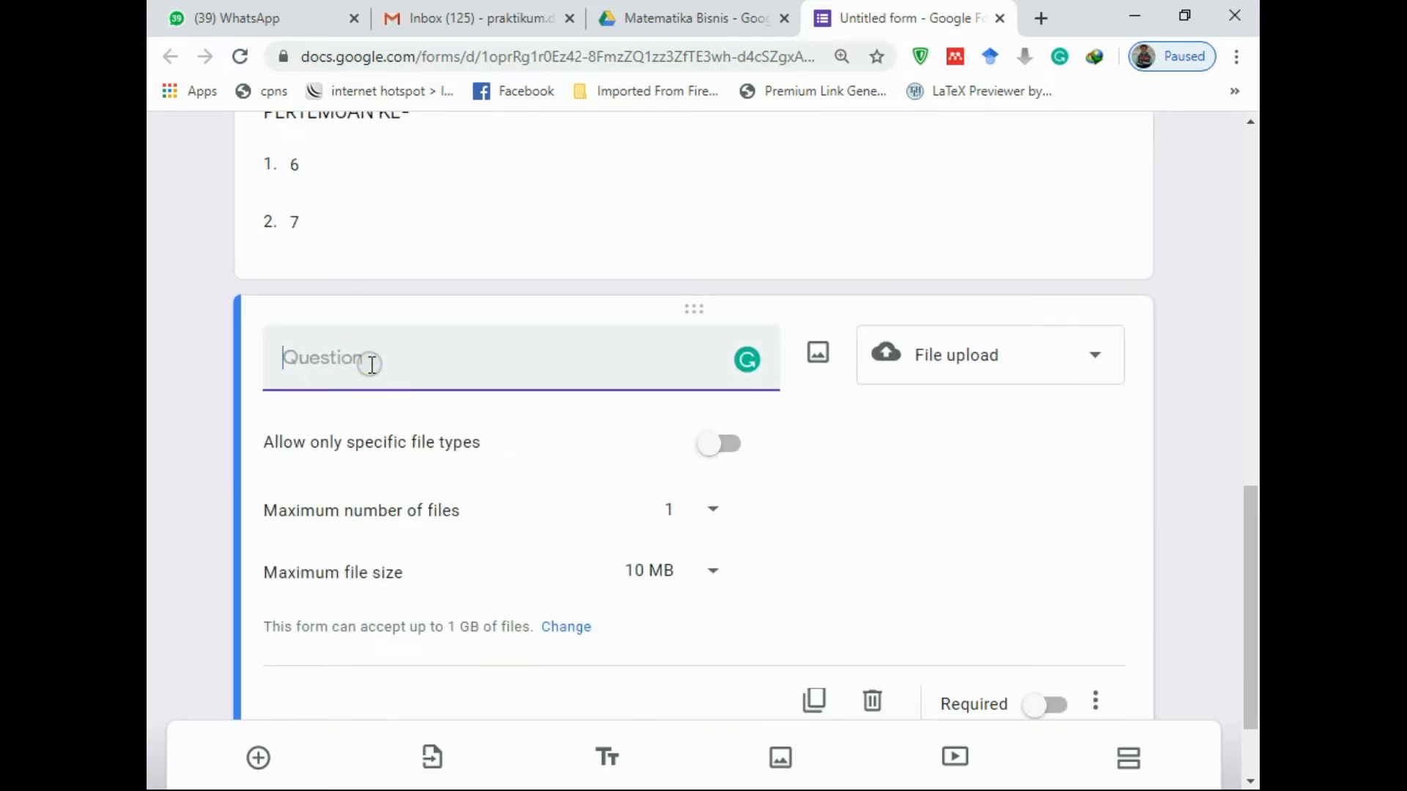
Title it 'UPLOAD FILE TUGAS' and allow only specific file types
text(U)
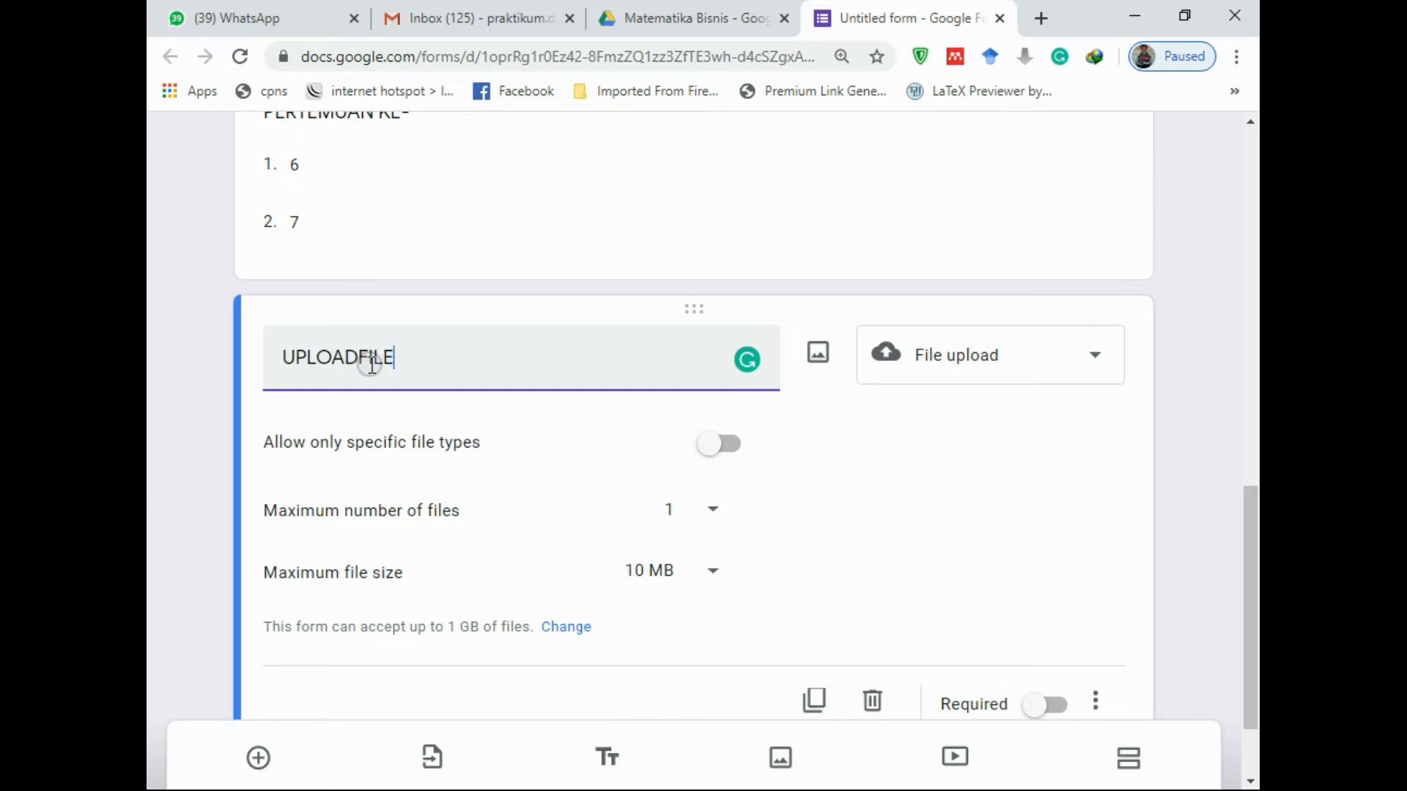
text(PLOAD FILE TUGAS)
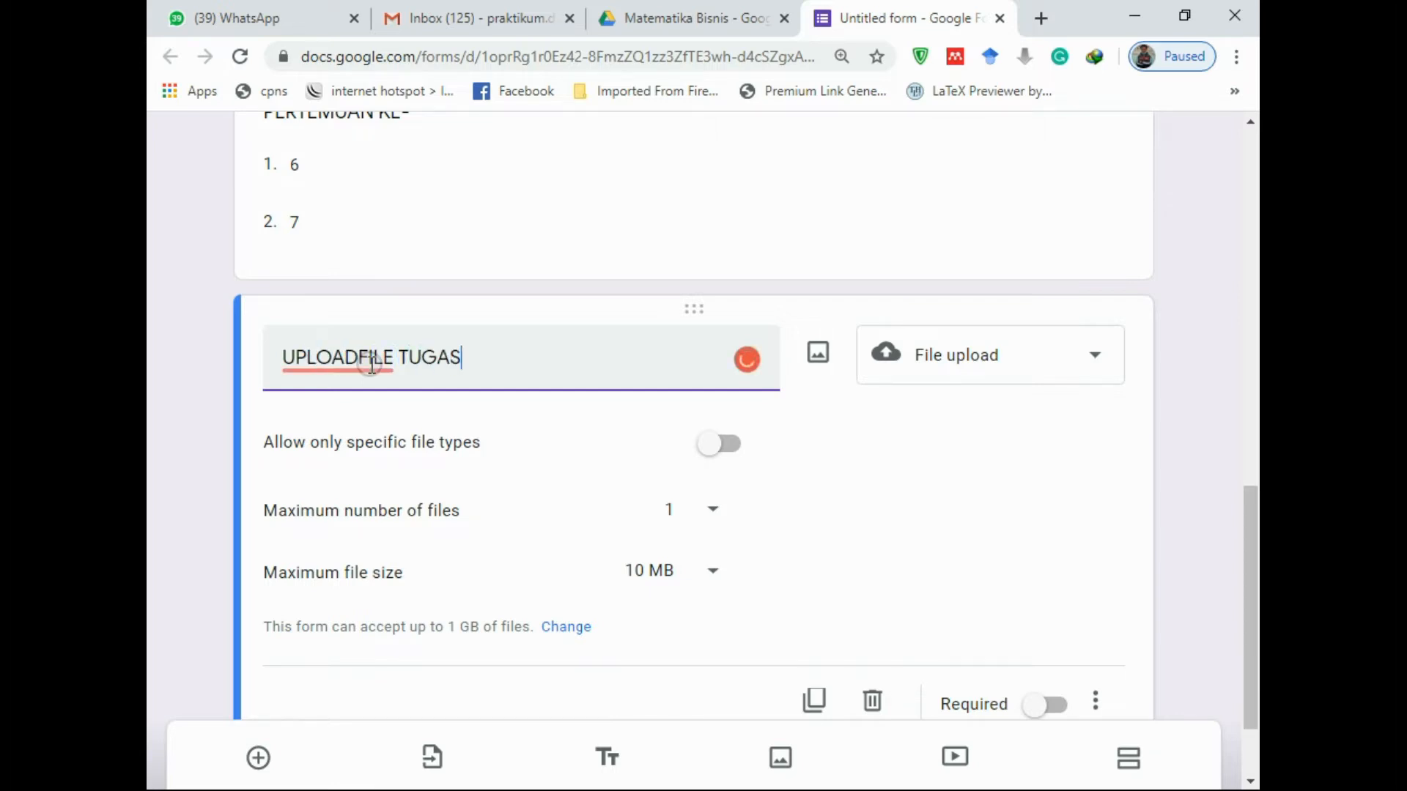
click(359, 353)
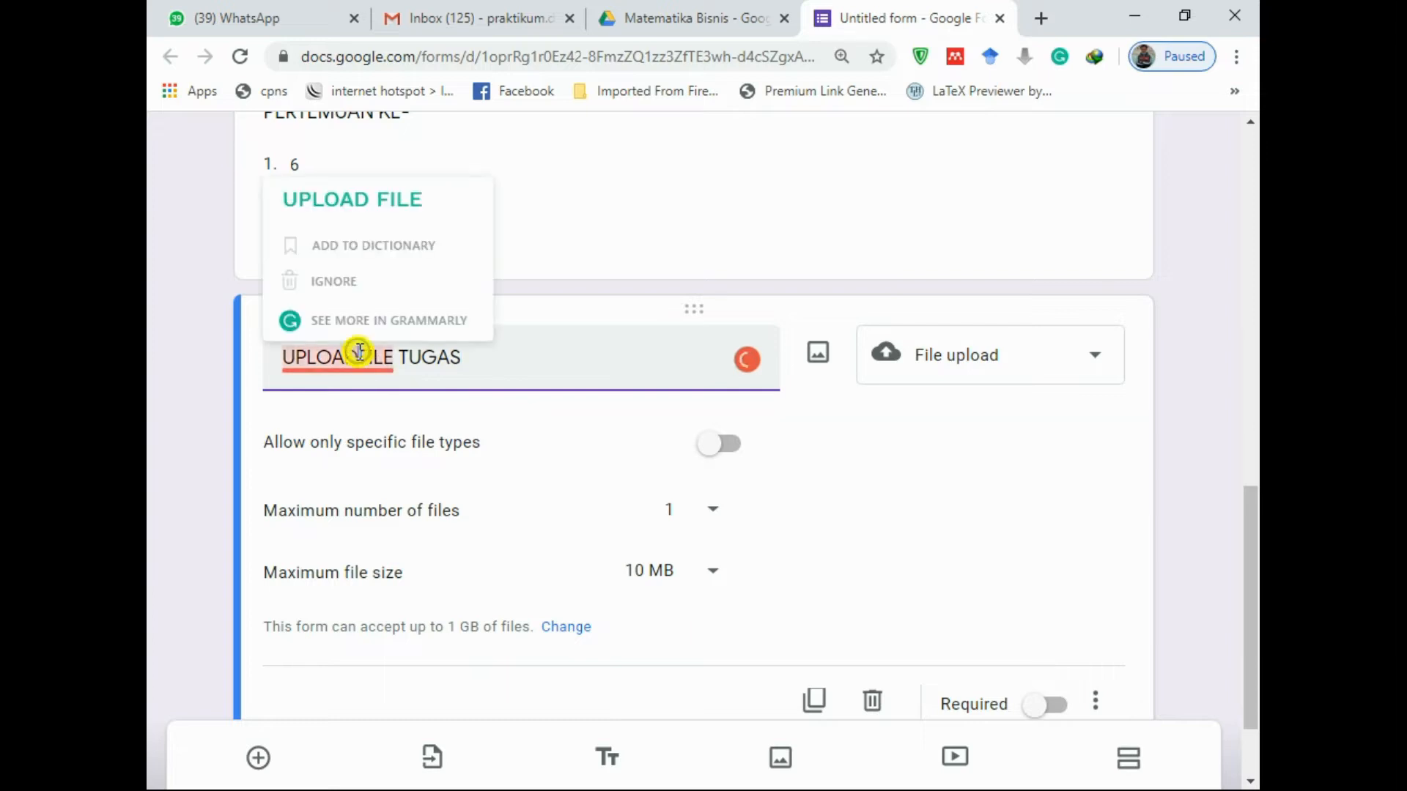
click(506, 354)
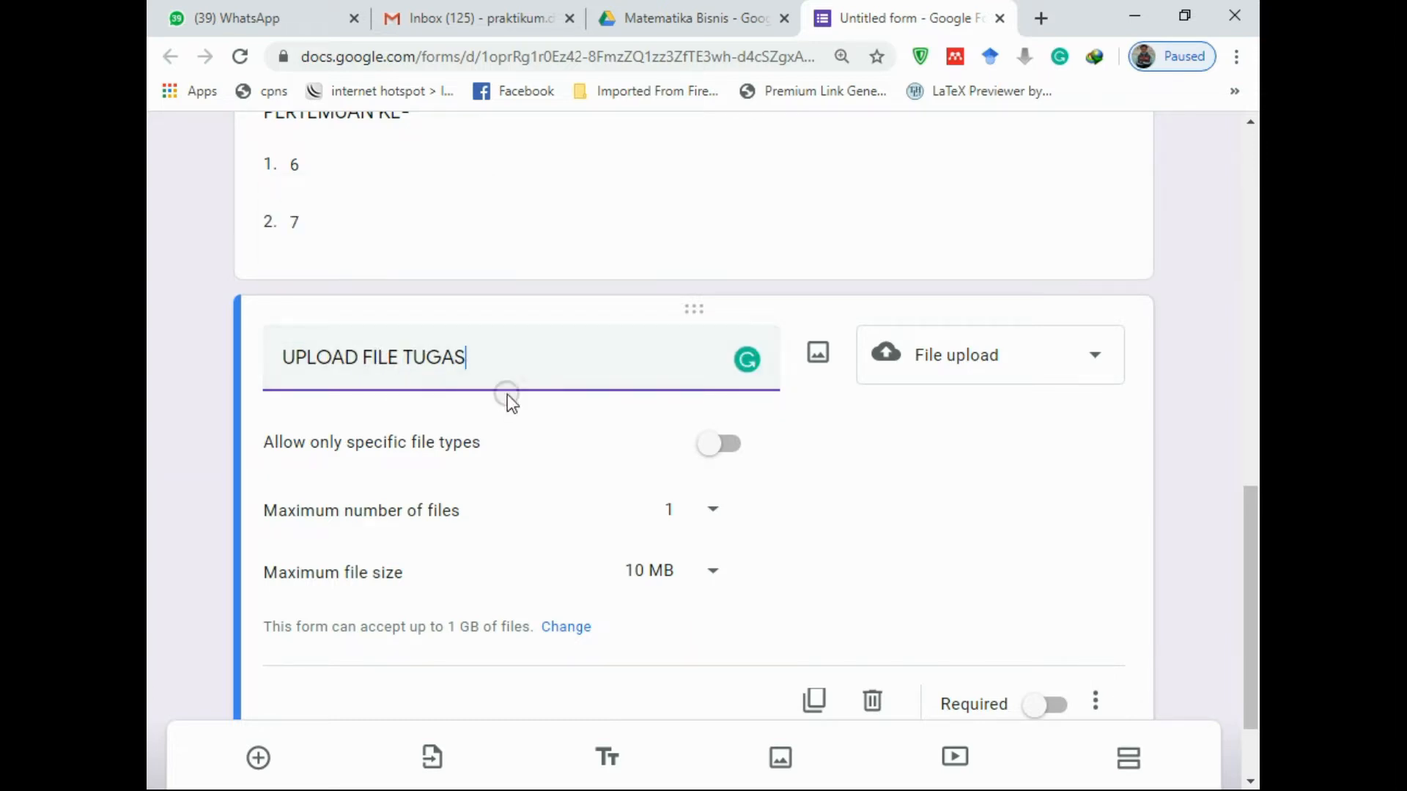
click(733, 446)
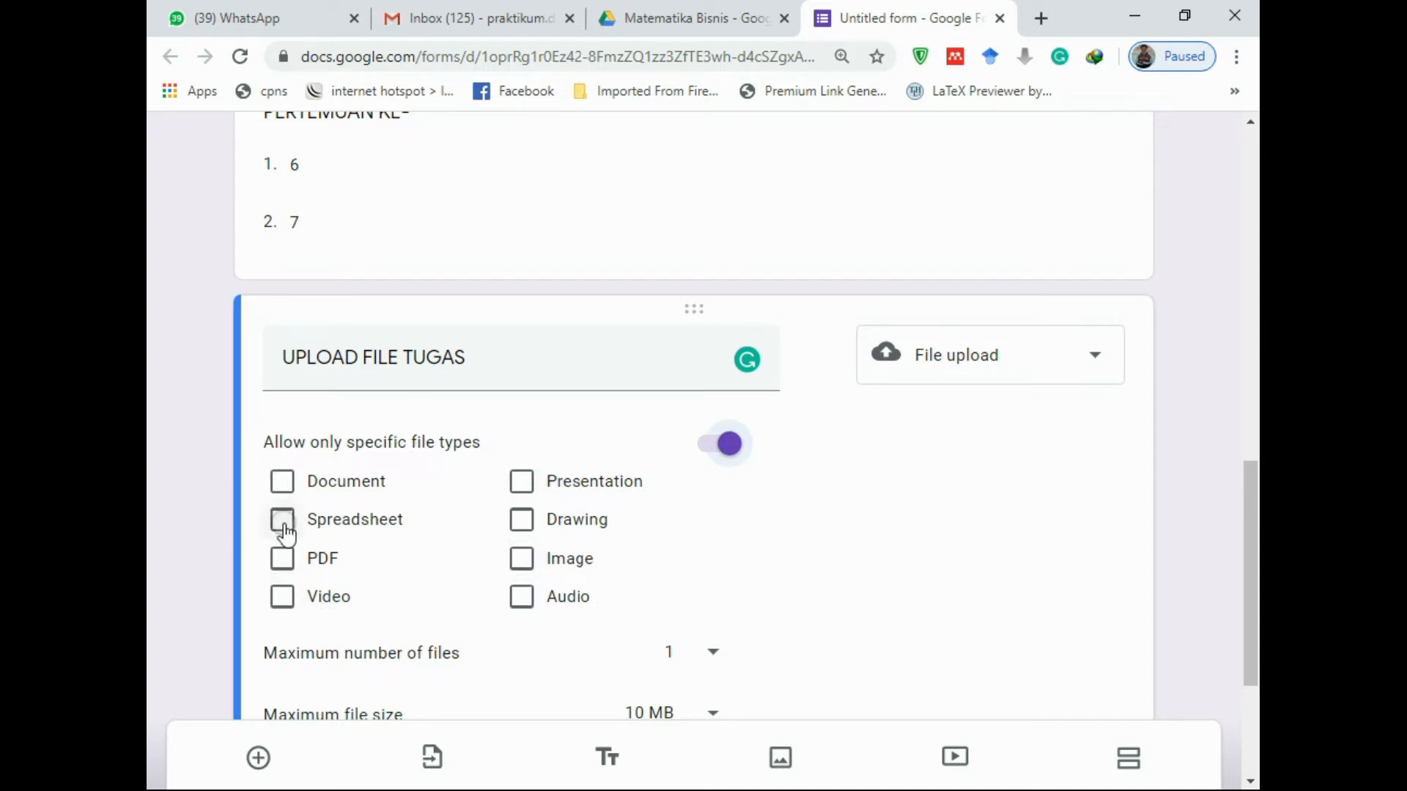
Let UPLOAD FILE TUGAS accept any file type, up to 10 files at 10 MB each
scroll(359, 540, down, 1)
click(720, 338)
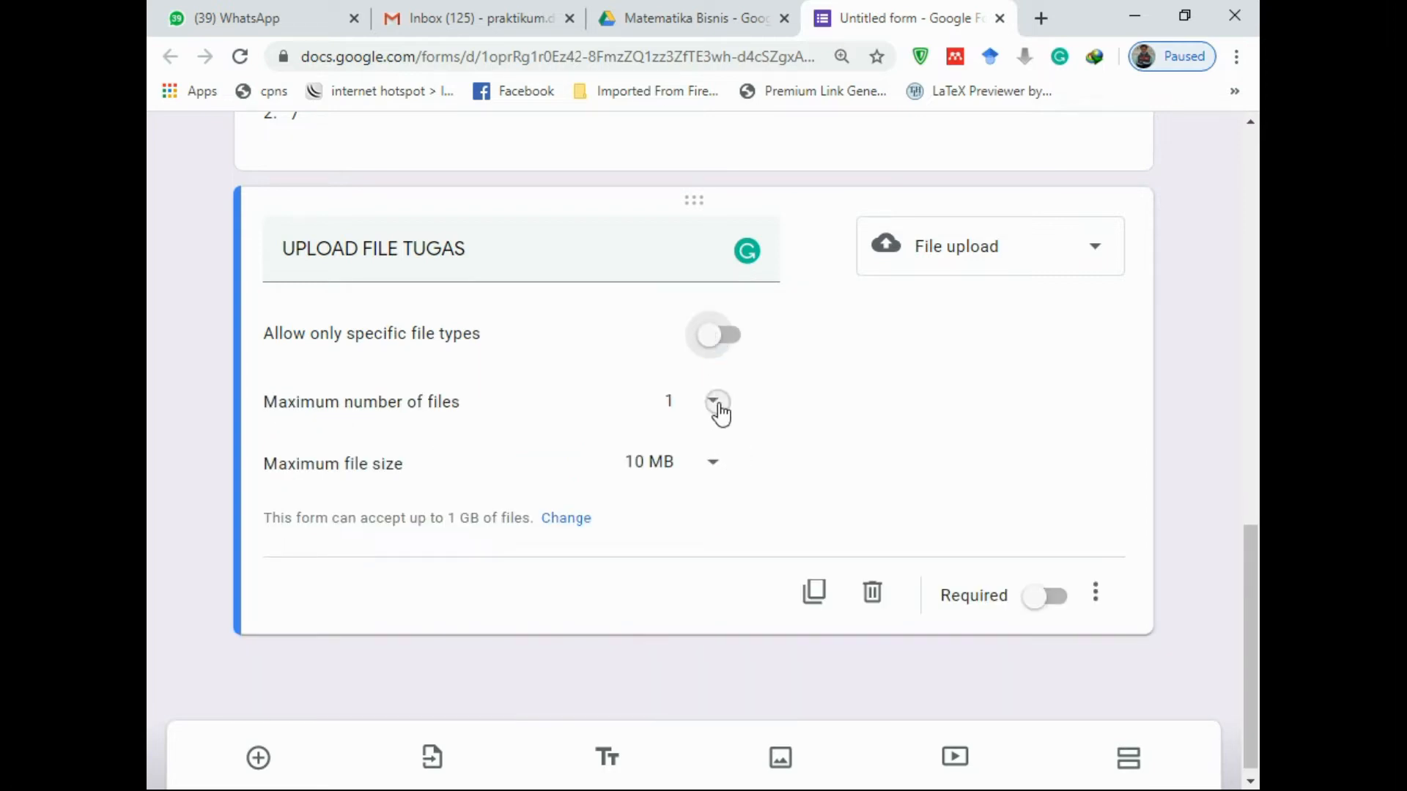
click(718, 405)
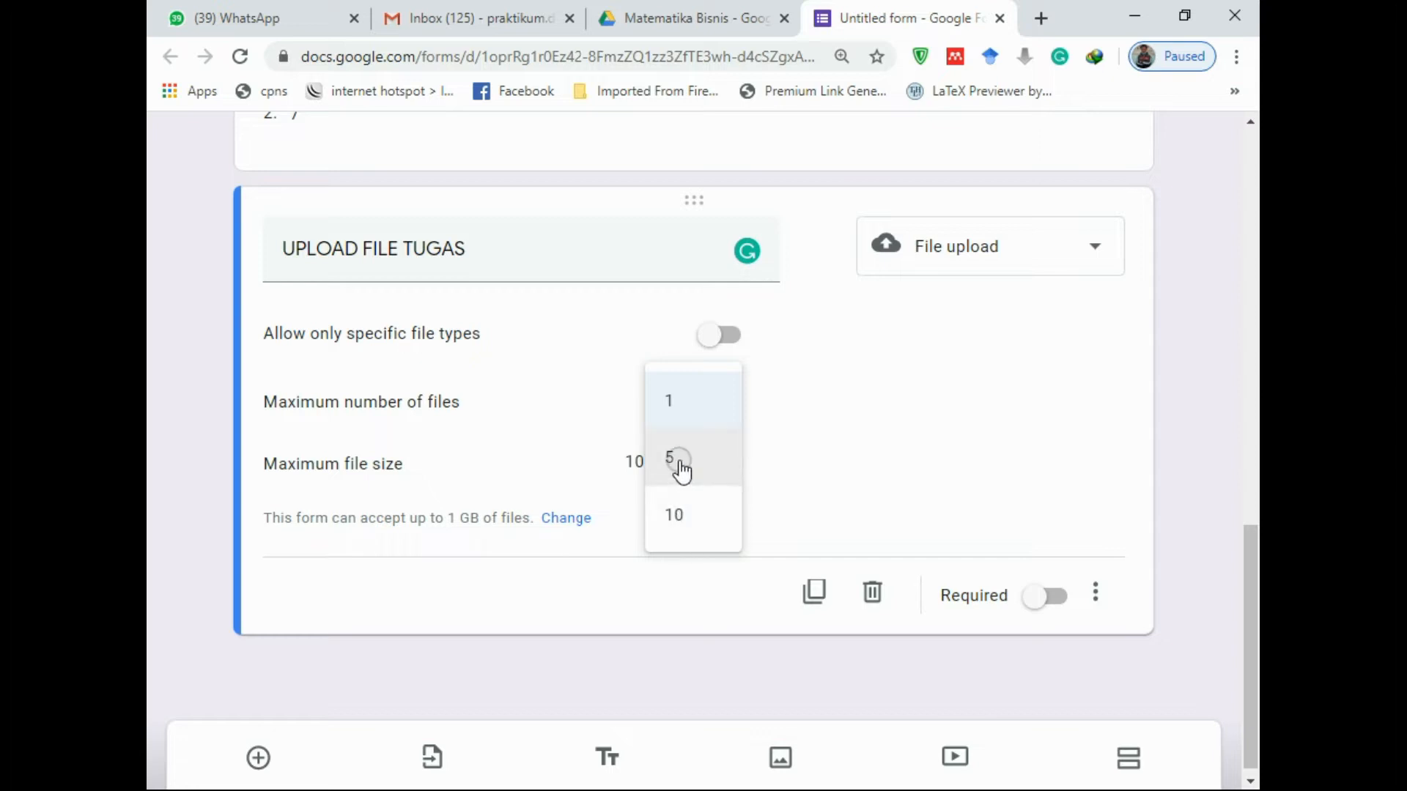
click(692, 522)
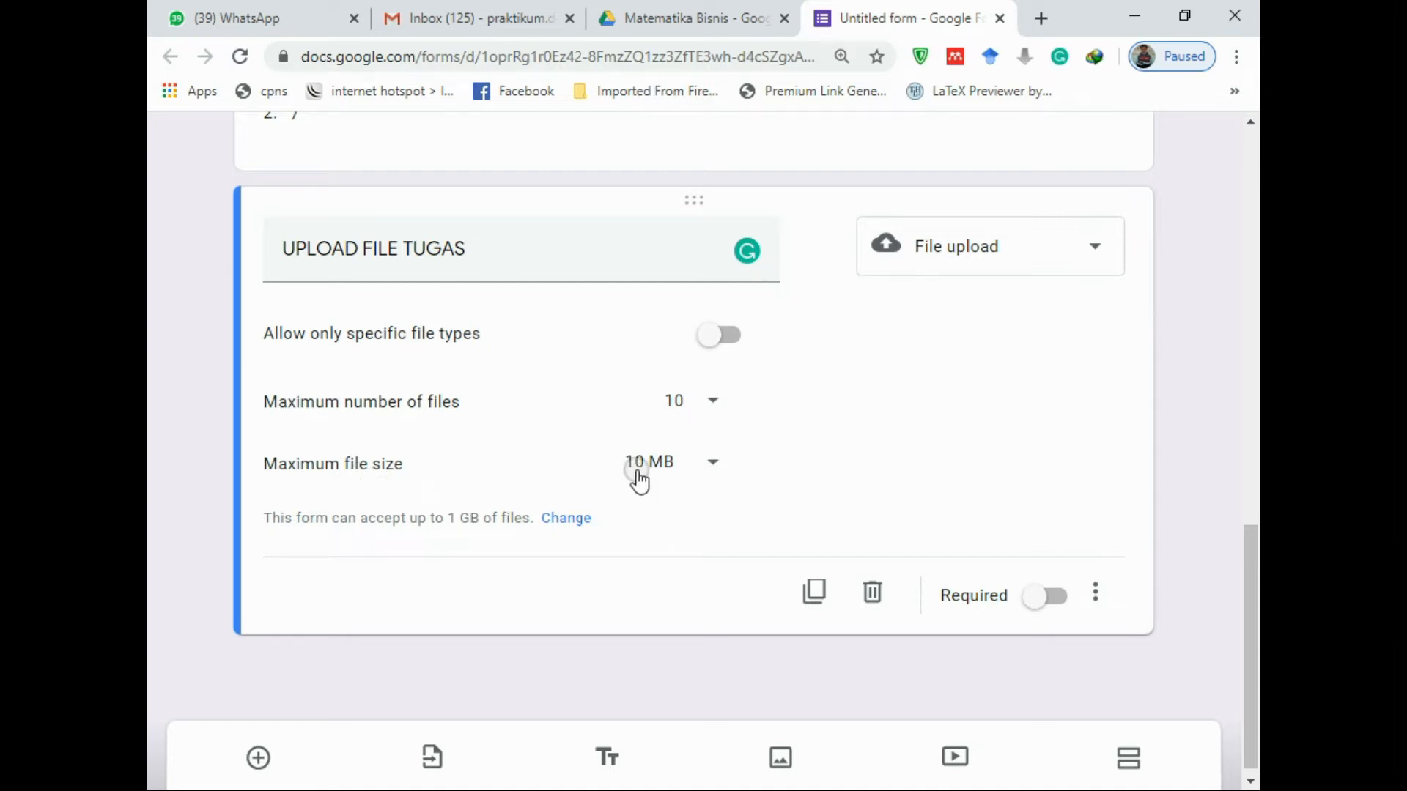
click(716, 464)
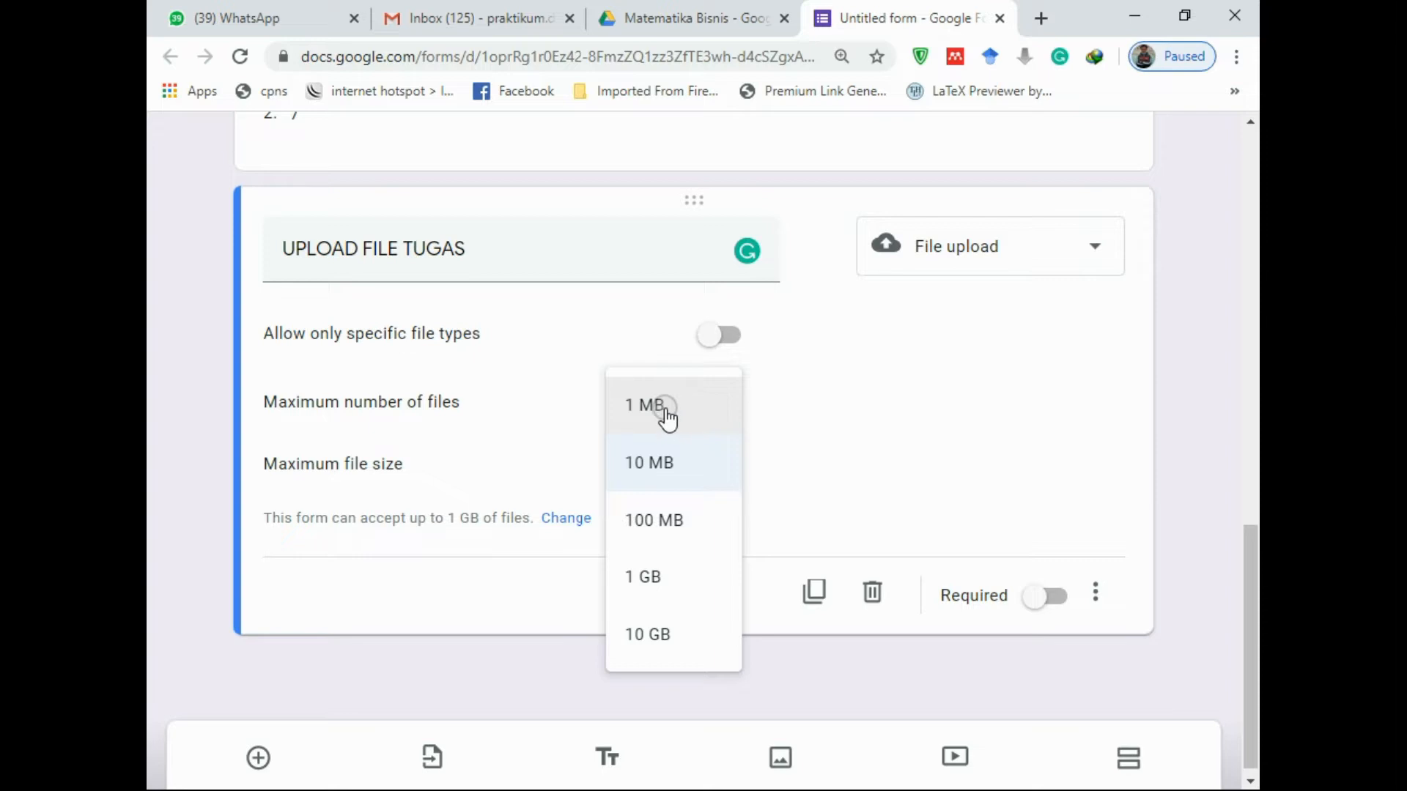
click(790, 451)
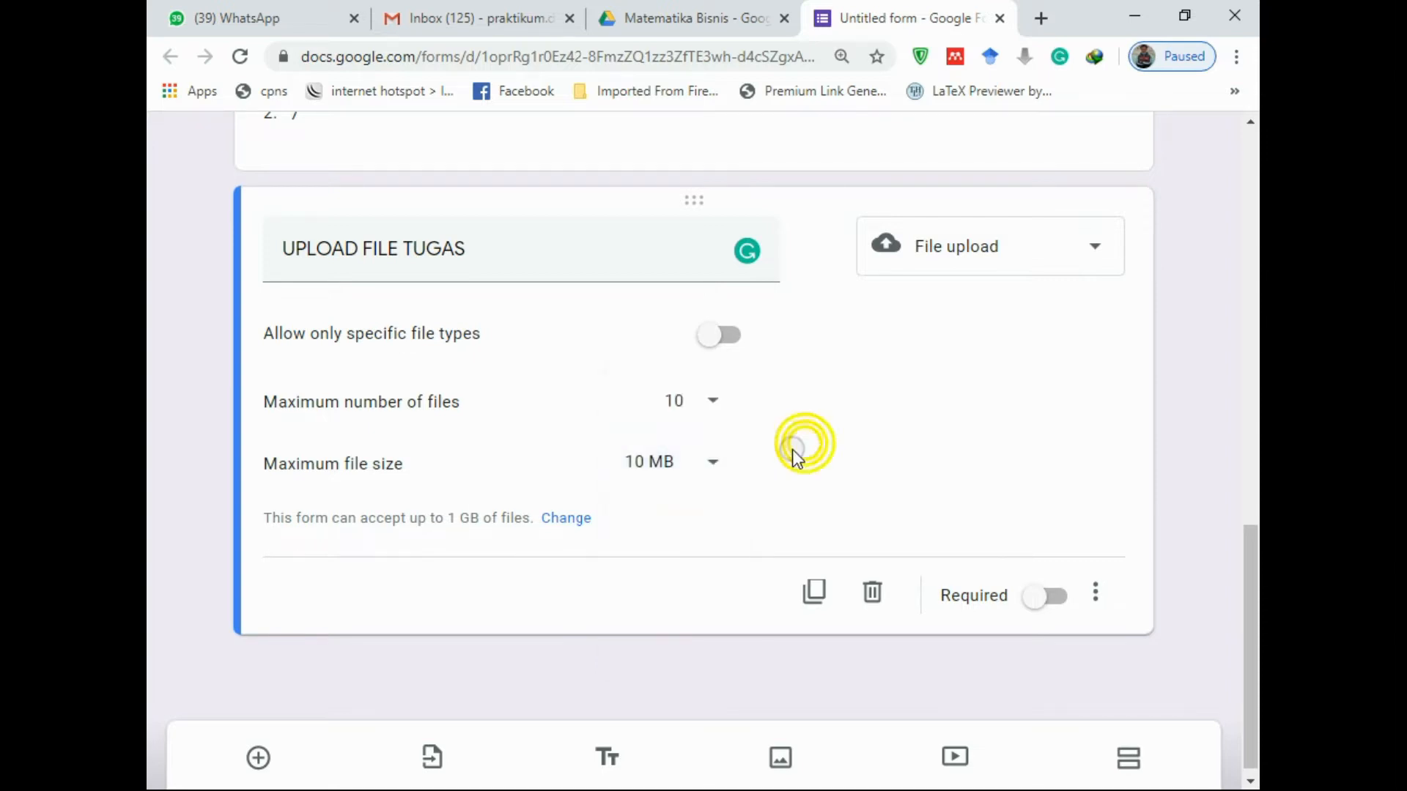
click(711, 471)
click(663, 464)
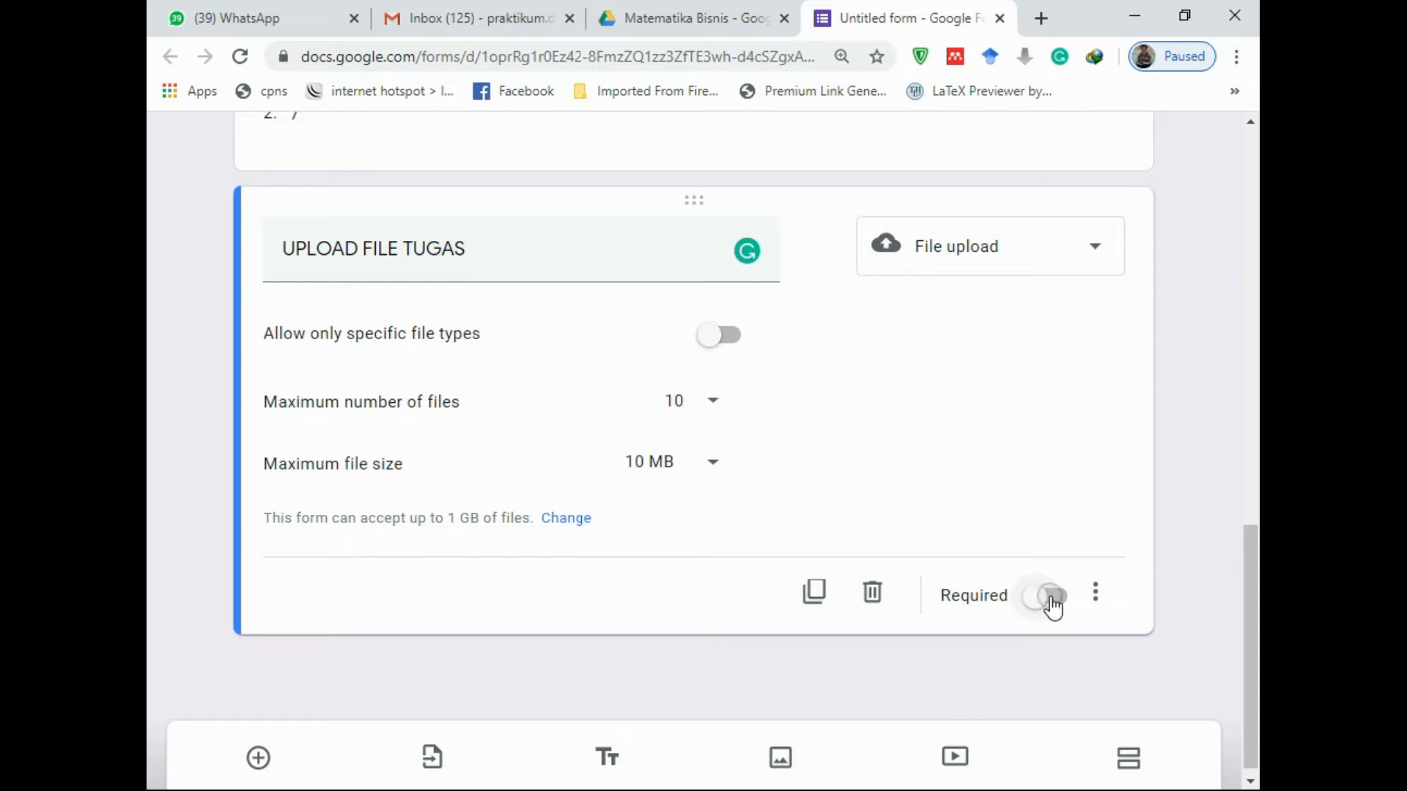
scroll(970, 532, up, 6)
scroll(971, 531, down, 6)
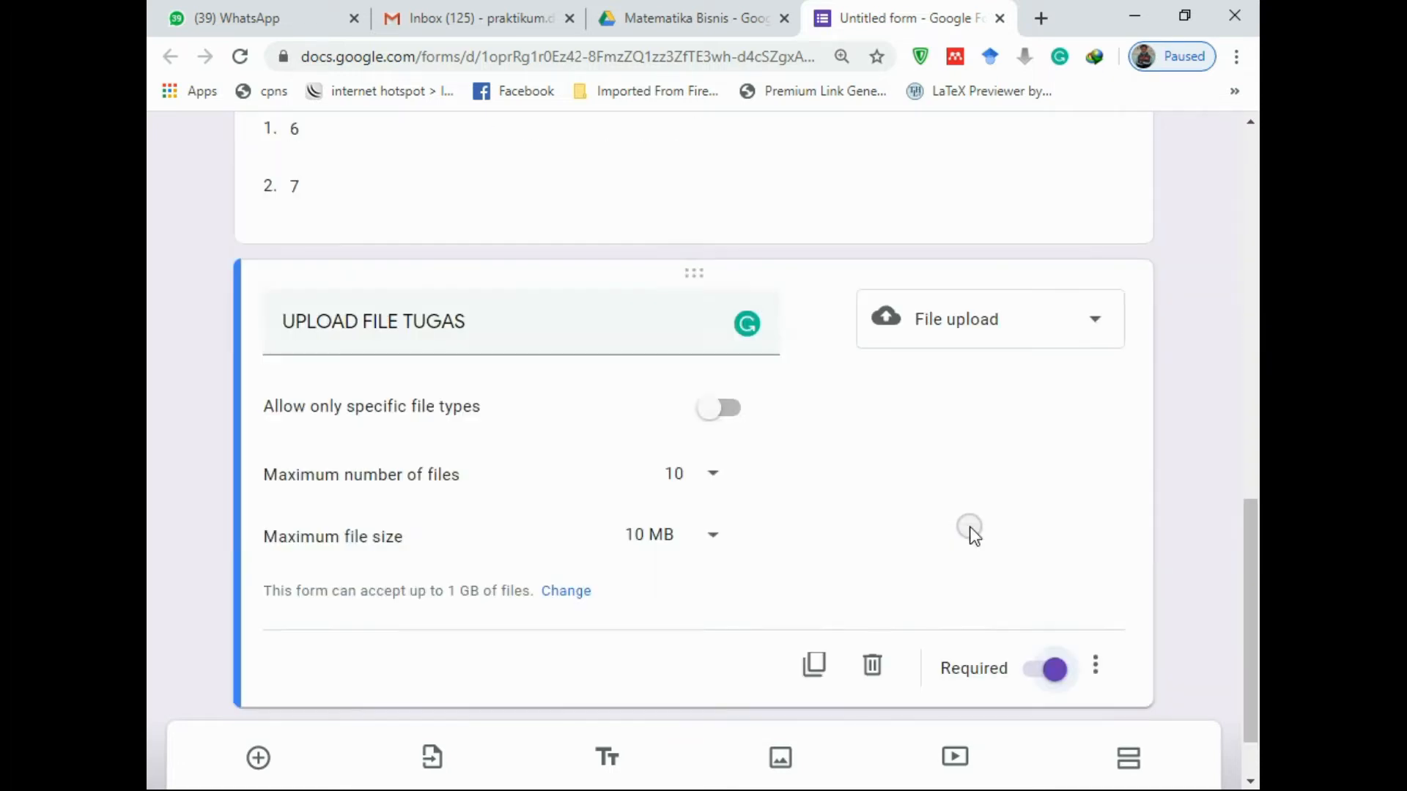
scroll(960, 542, up, 7)
scroll(945, 553, up, 5)
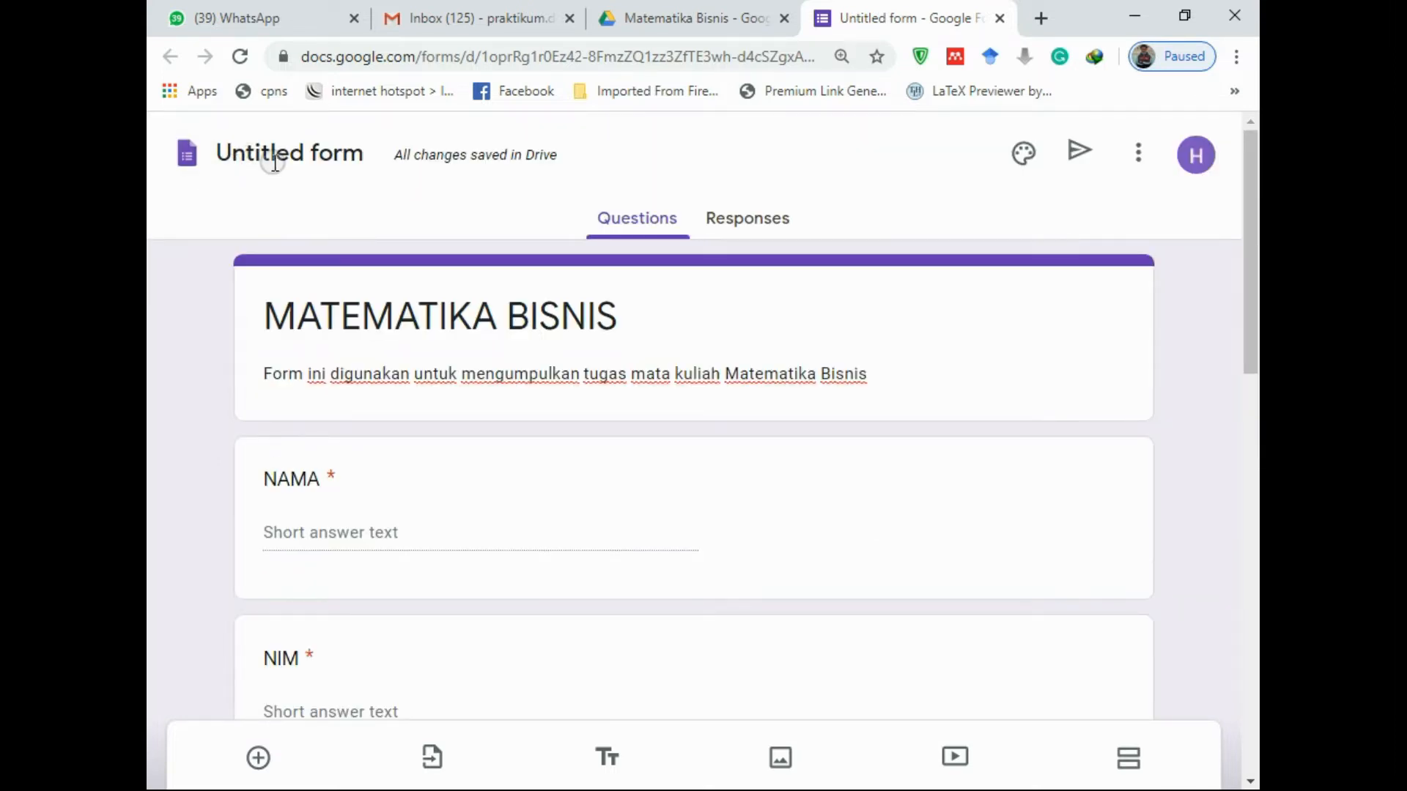
Rename the form to MATEMATIKA BISNIS
click(272, 157)
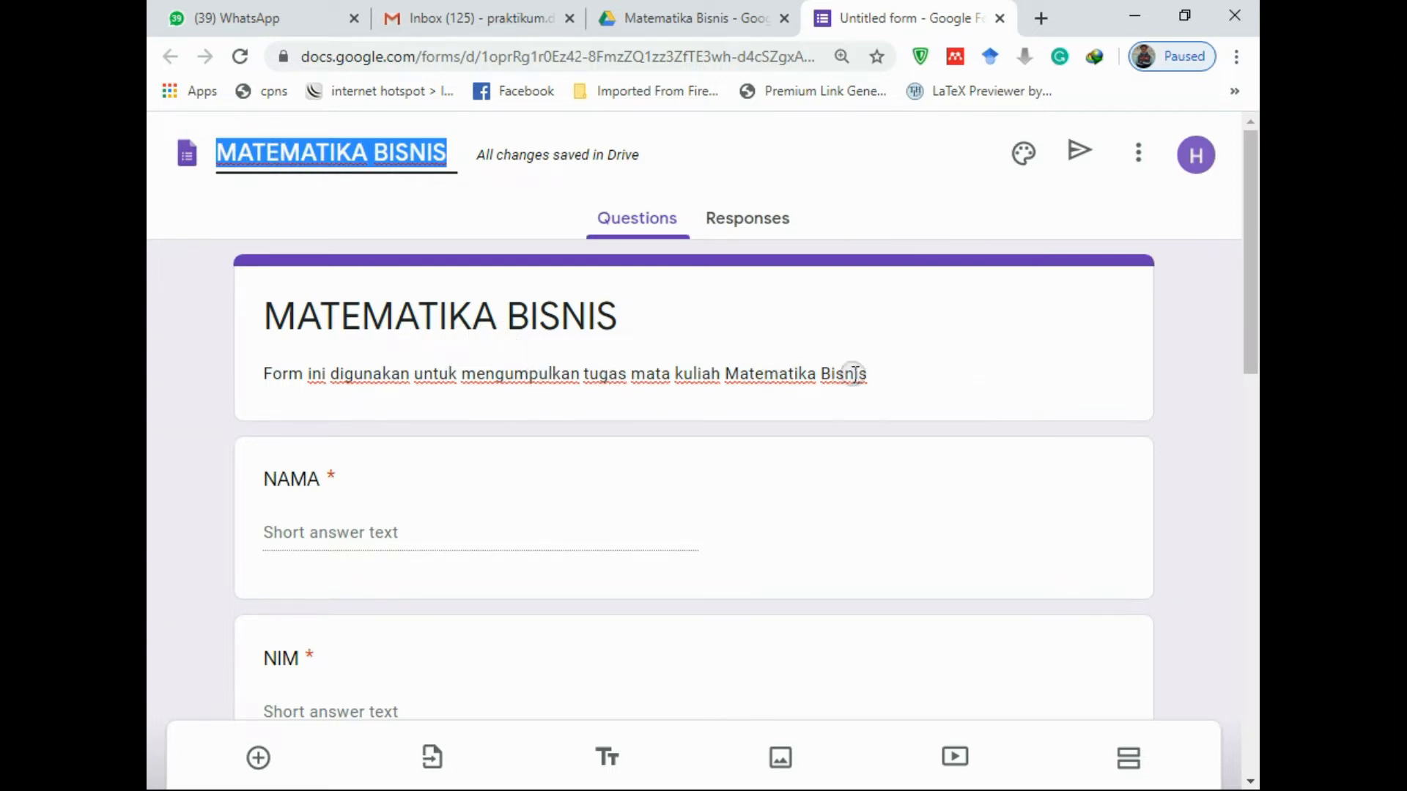
triple_click(885, 376)
click(902, 370)
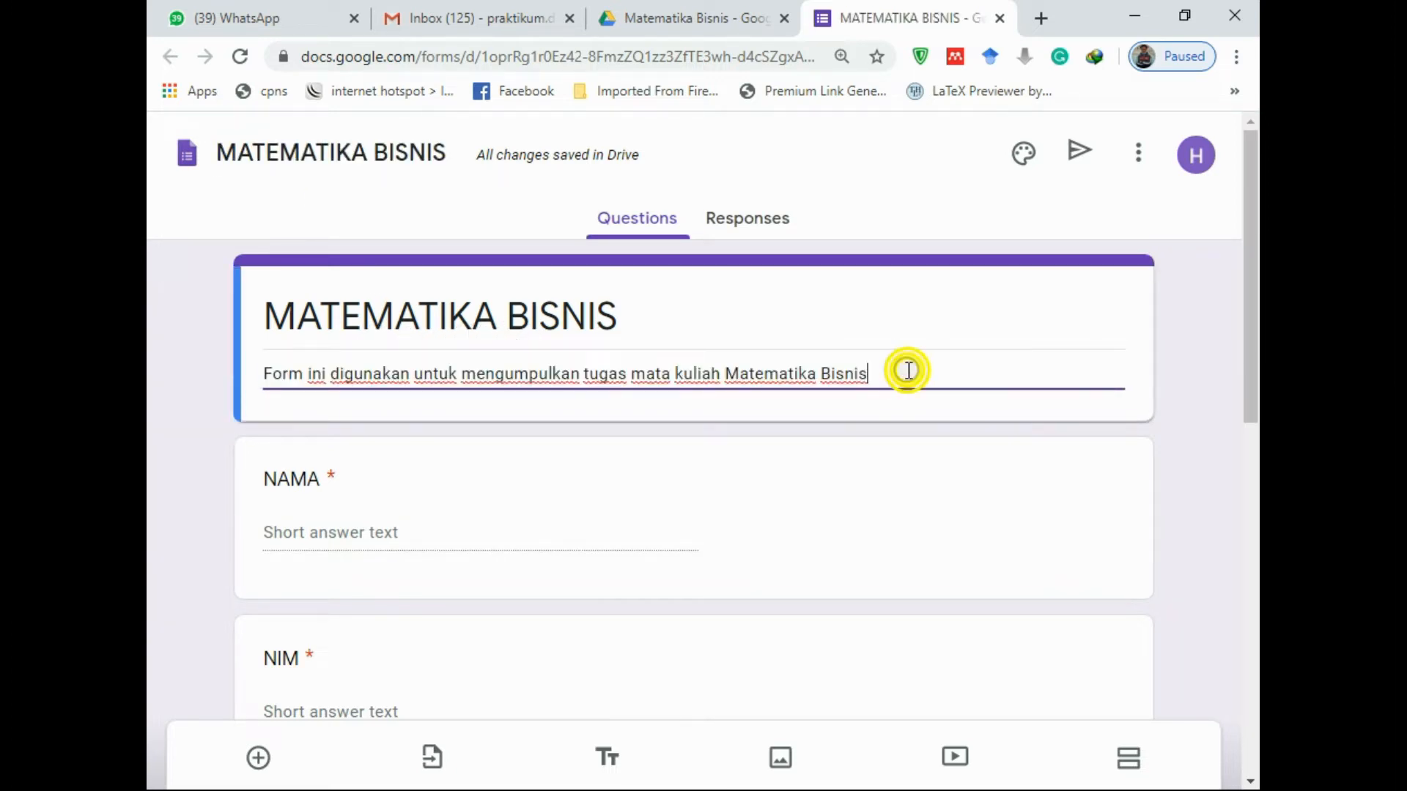
Link the form's responses to a new MATEMATIKA BISNIS (Responses) spreadsheet
click(753, 218)
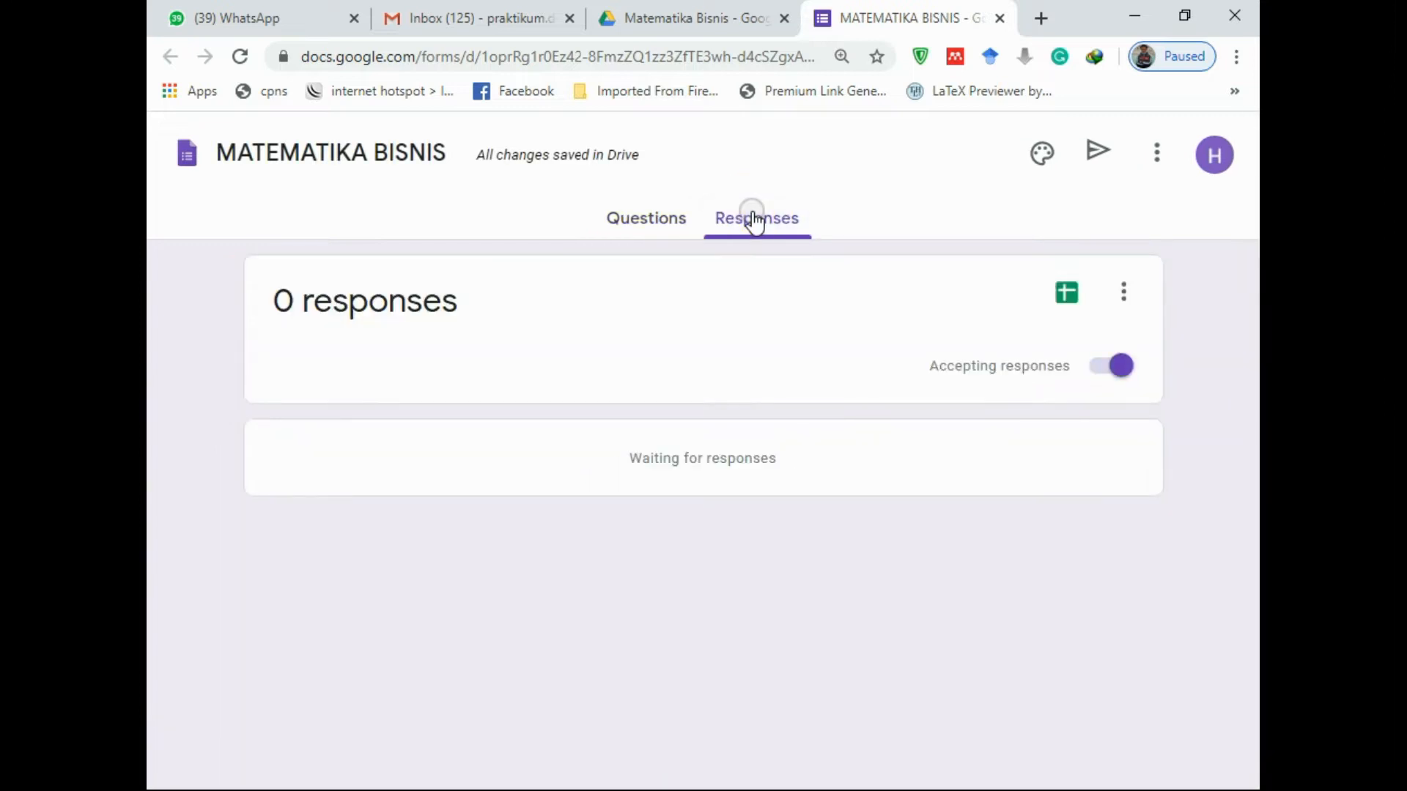
click(1070, 297)
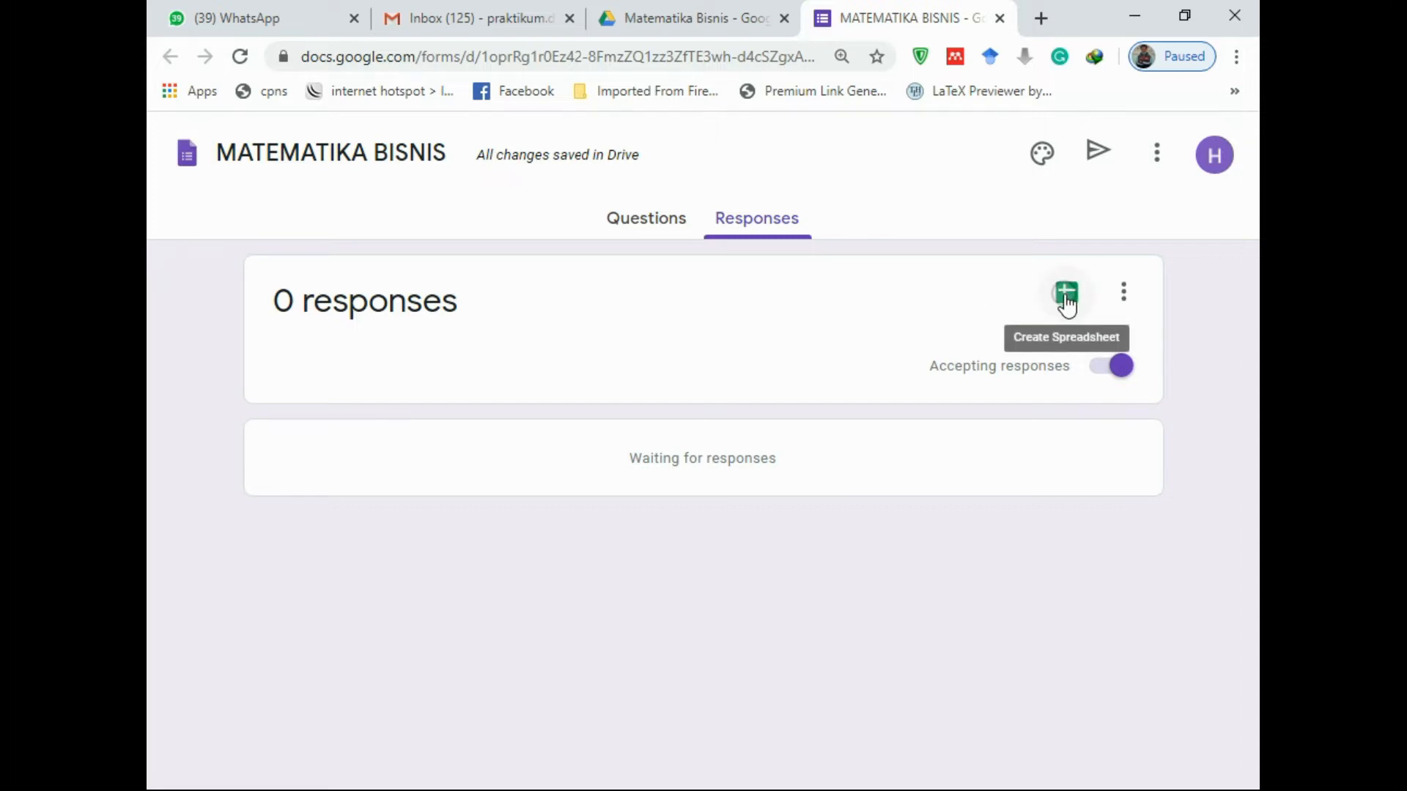
click(1067, 297)
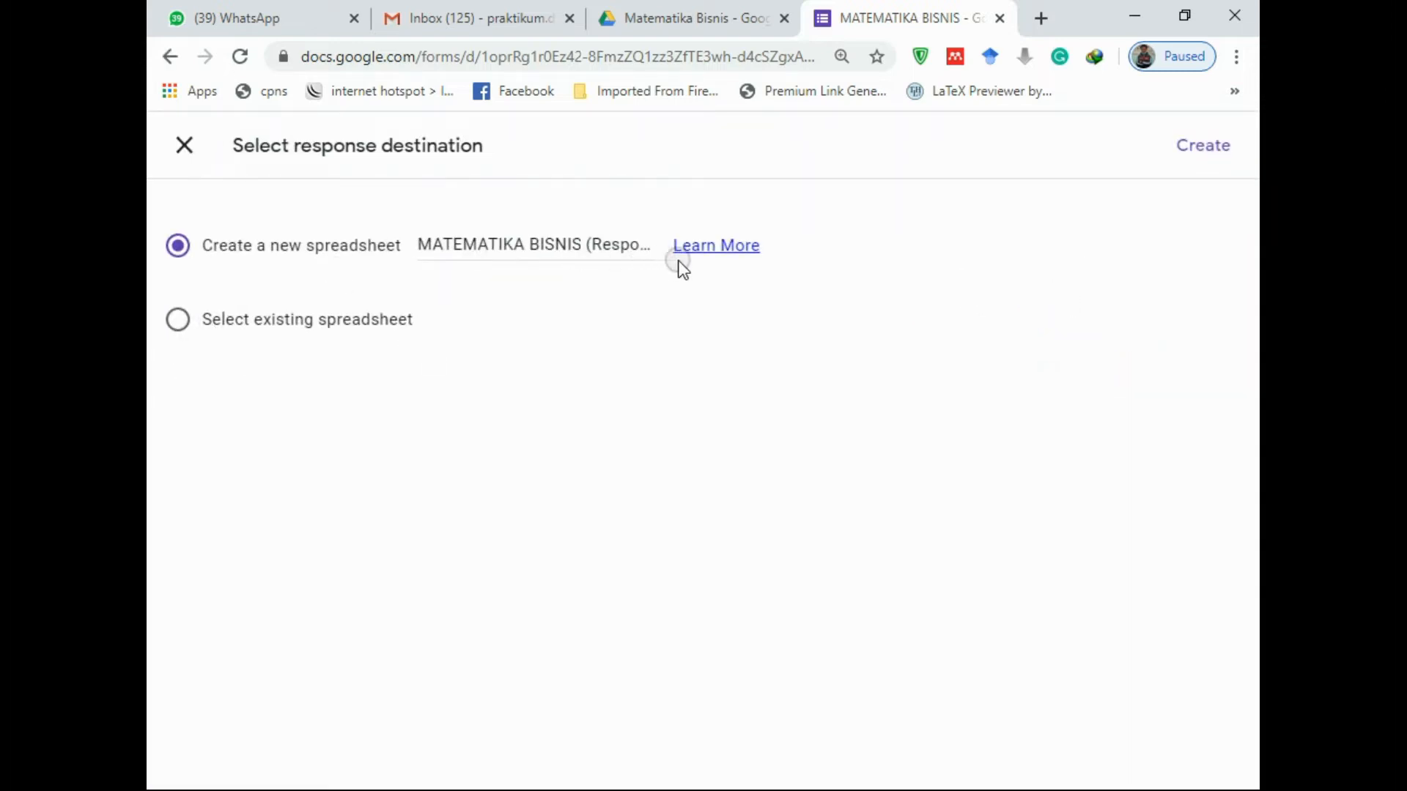
click(1214, 160)
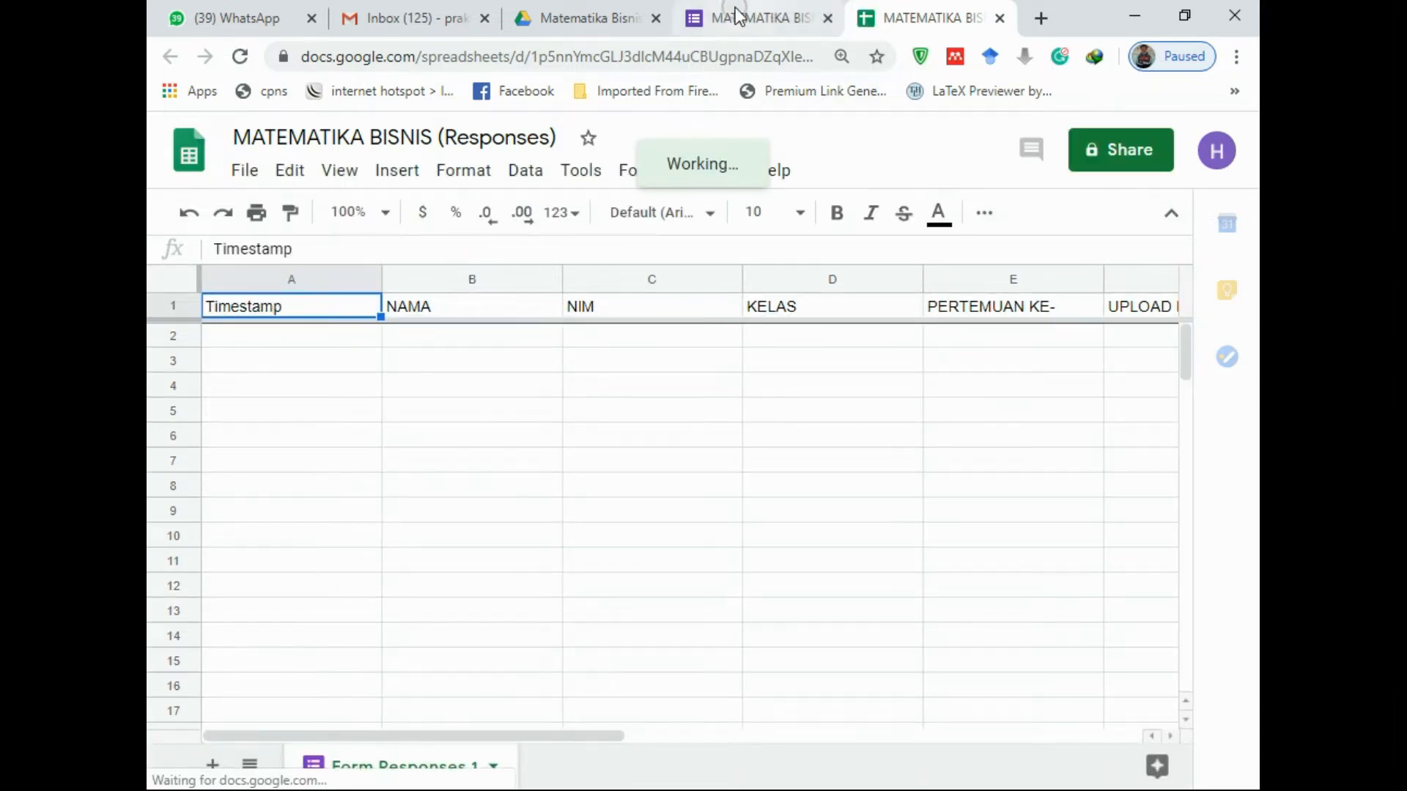
click(760, 14)
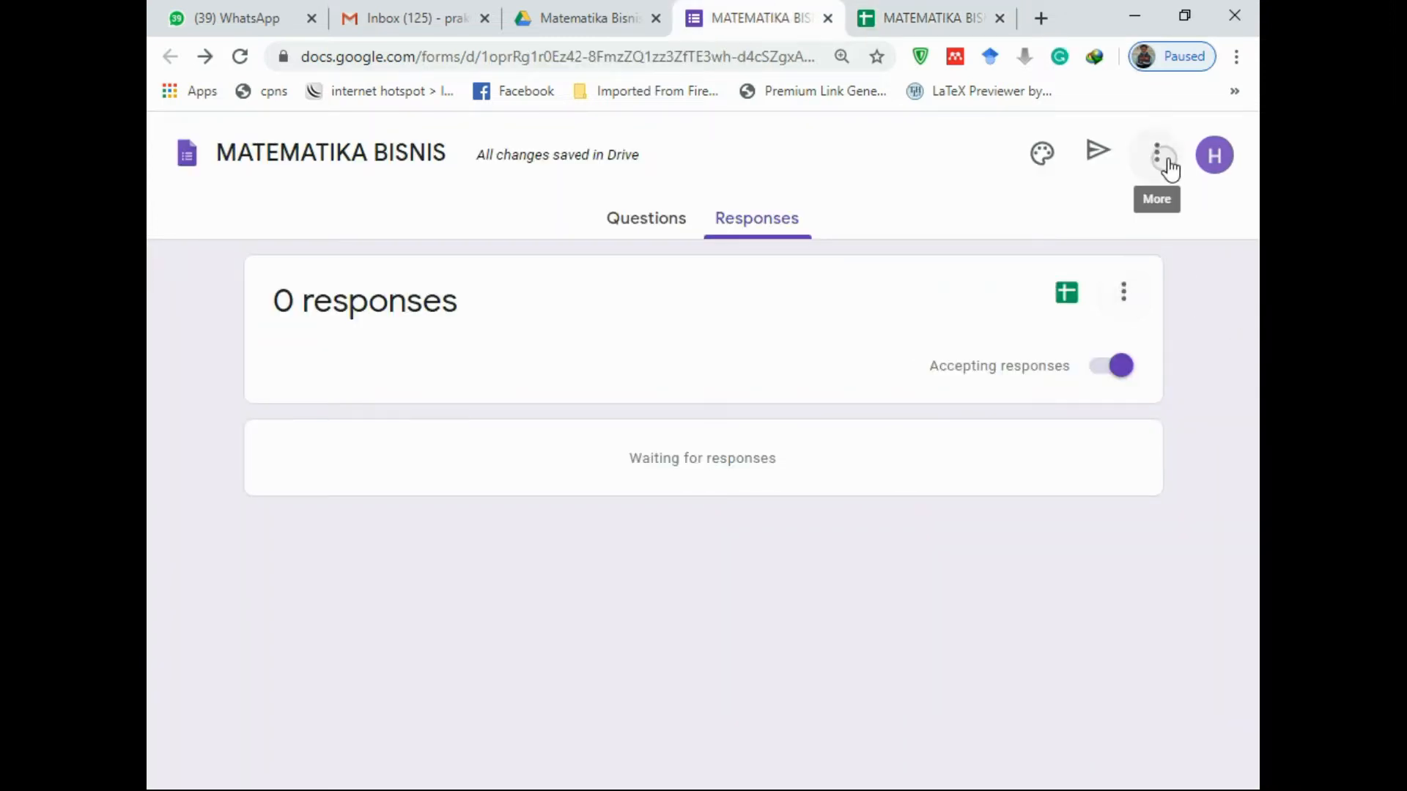
Set the theme header image to the open book with pages folded into a heart
click(645, 221)
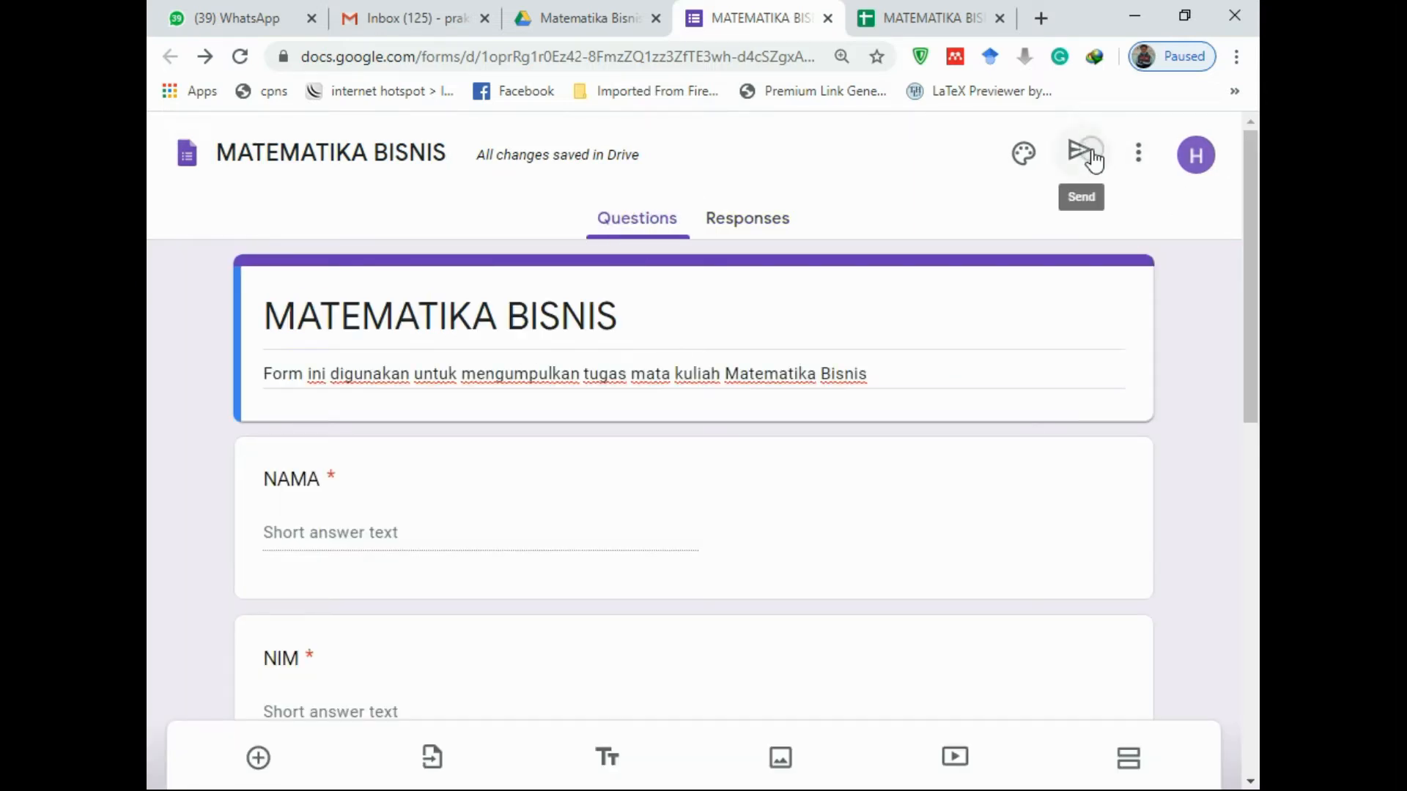
click(1022, 155)
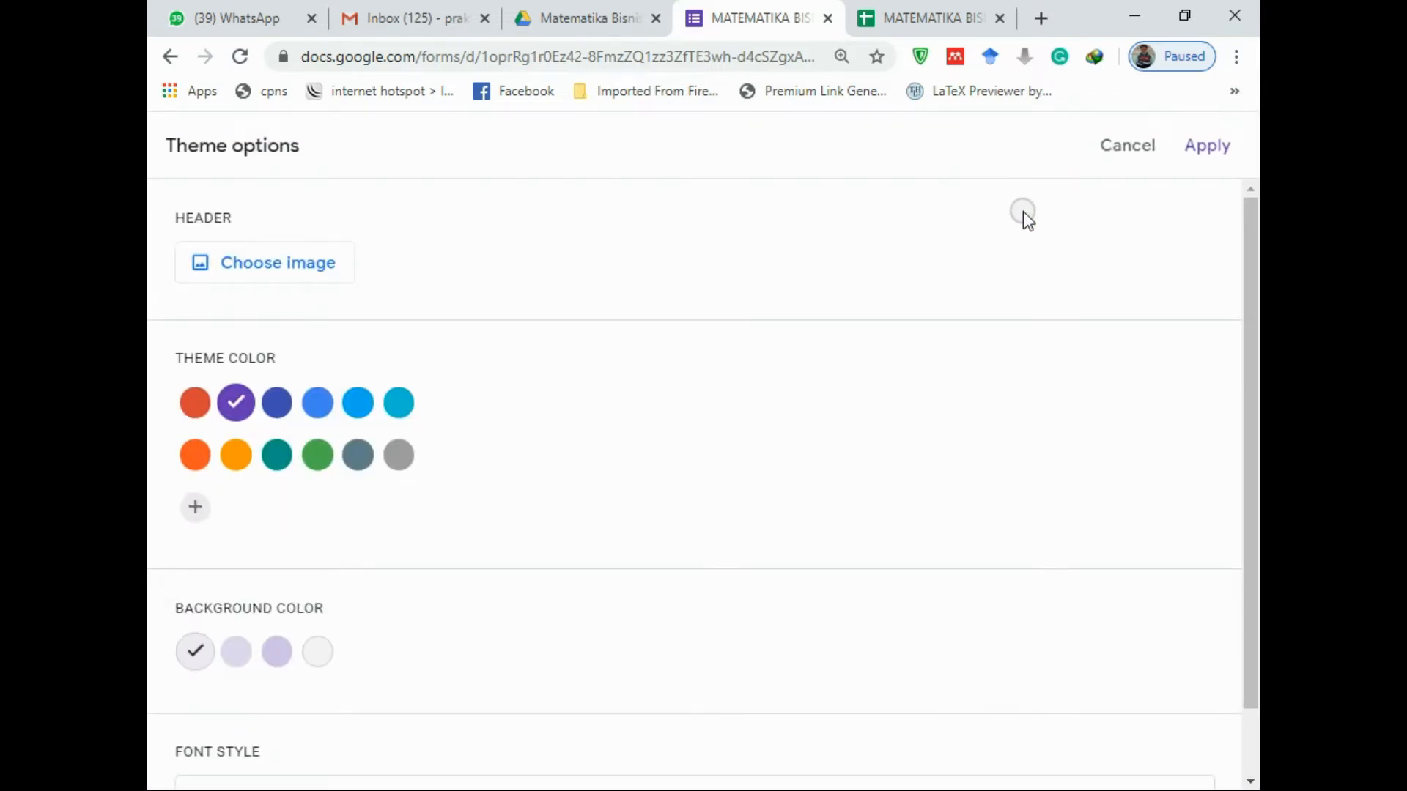
click(321, 278)
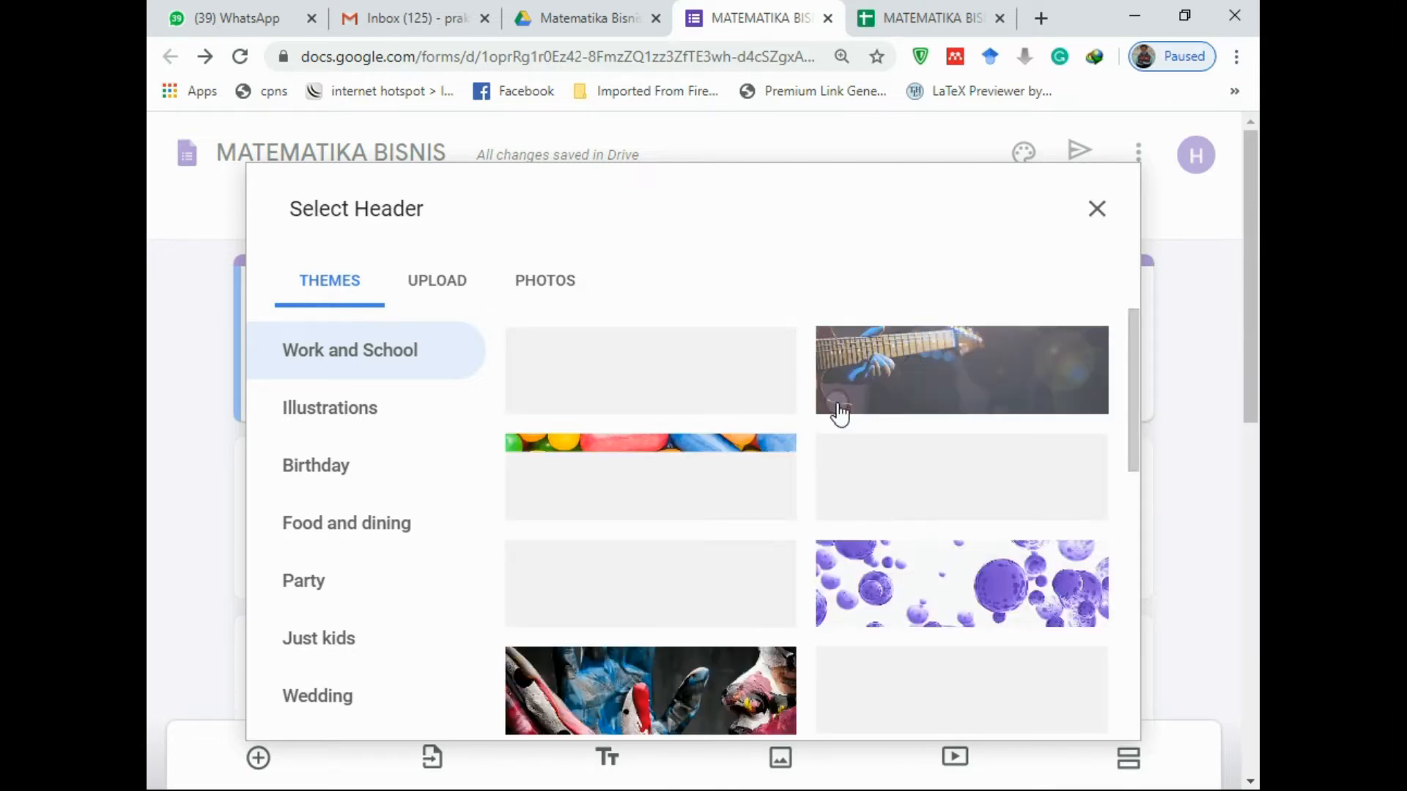
scroll(770, 463, down, 1)
scroll(772, 463, down, 3)
scroll(772, 463, up, 3)
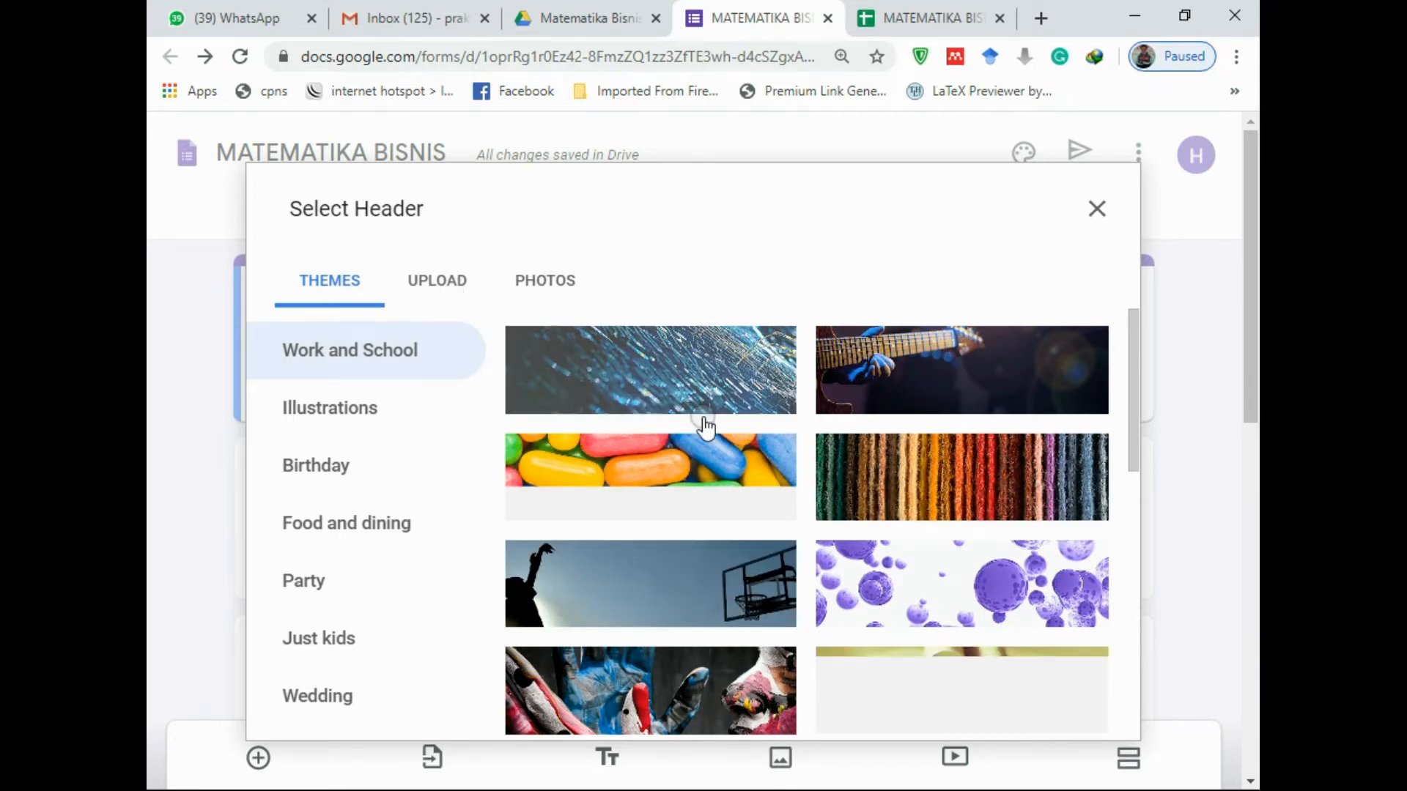
scroll(712, 432, down, 5)
scroll(714, 434, up, 3)
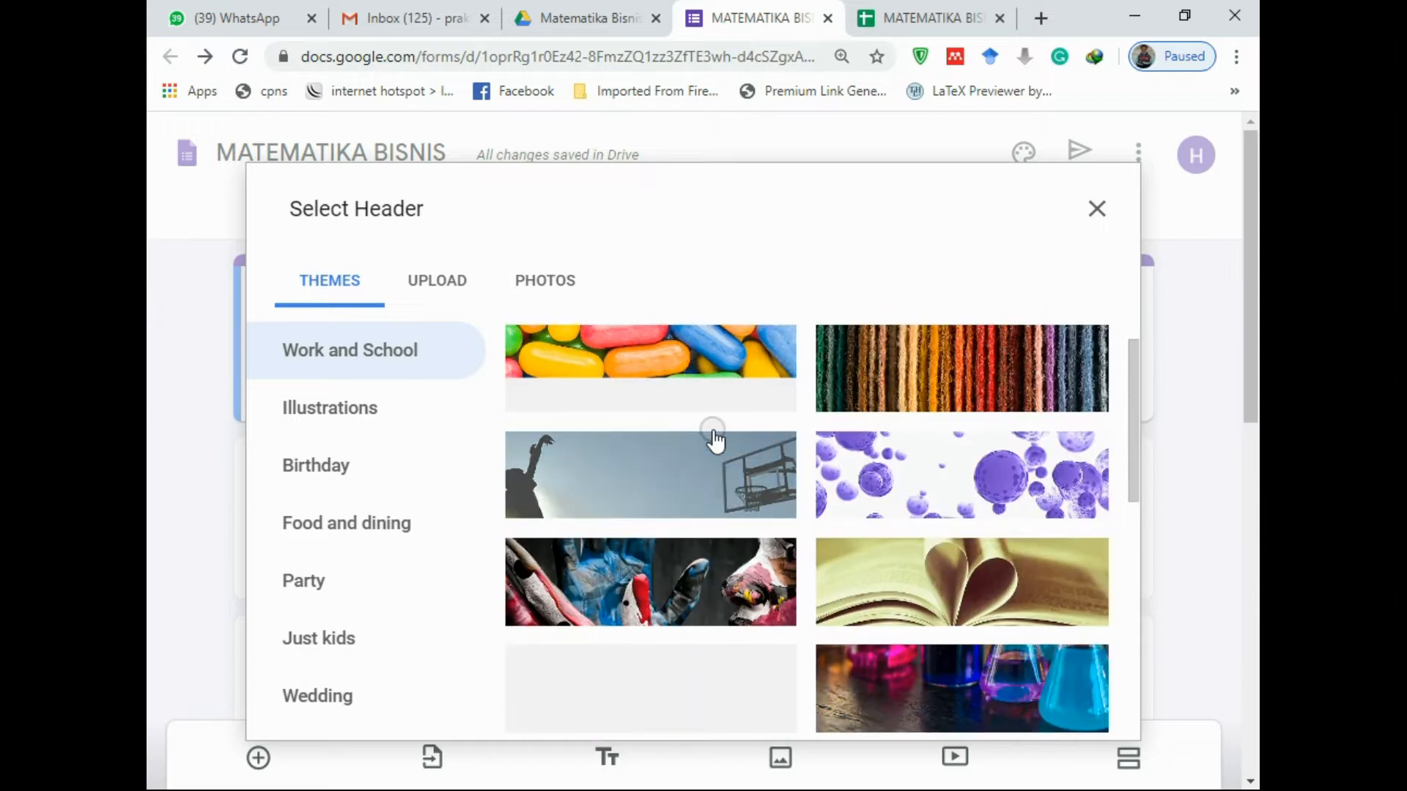
click(906, 598)
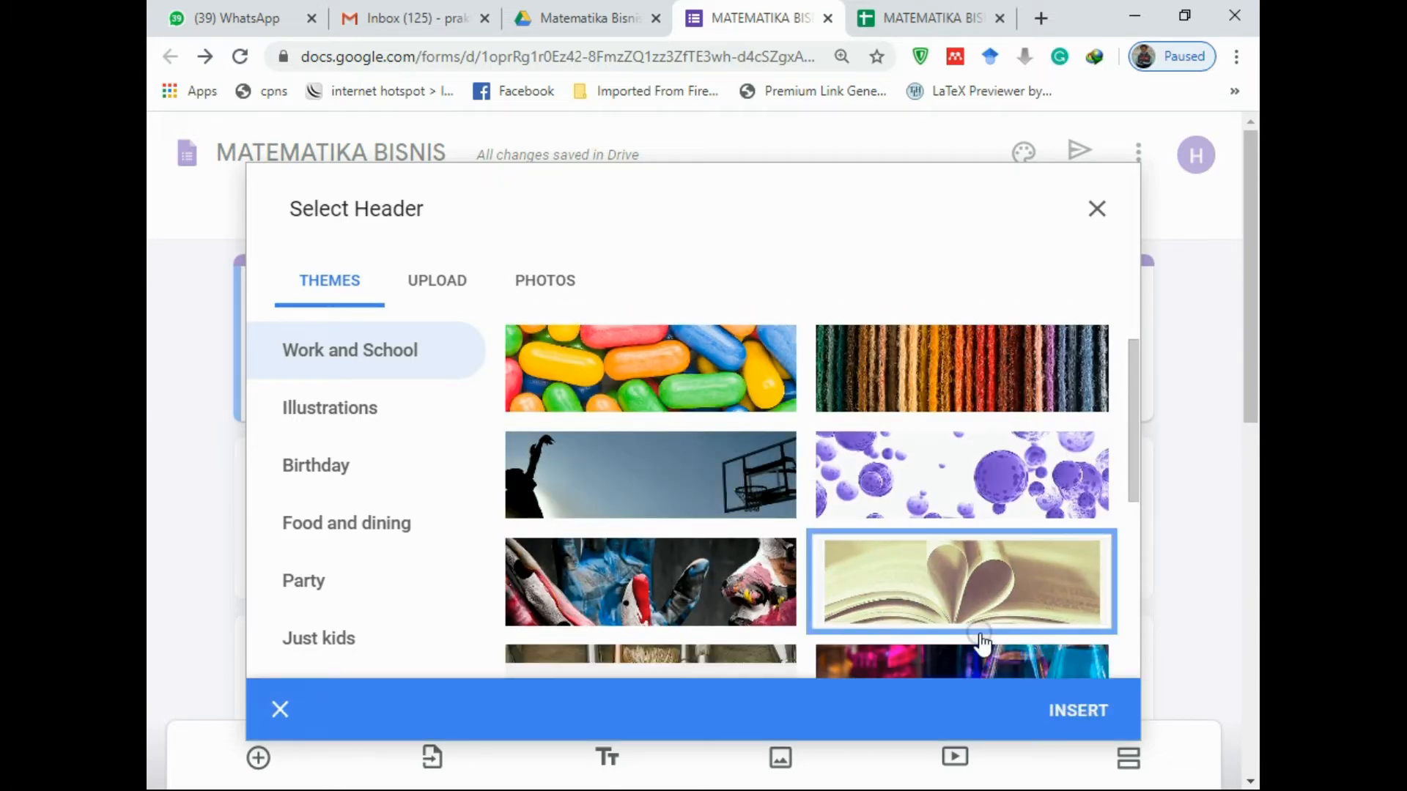
click(1062, 708)
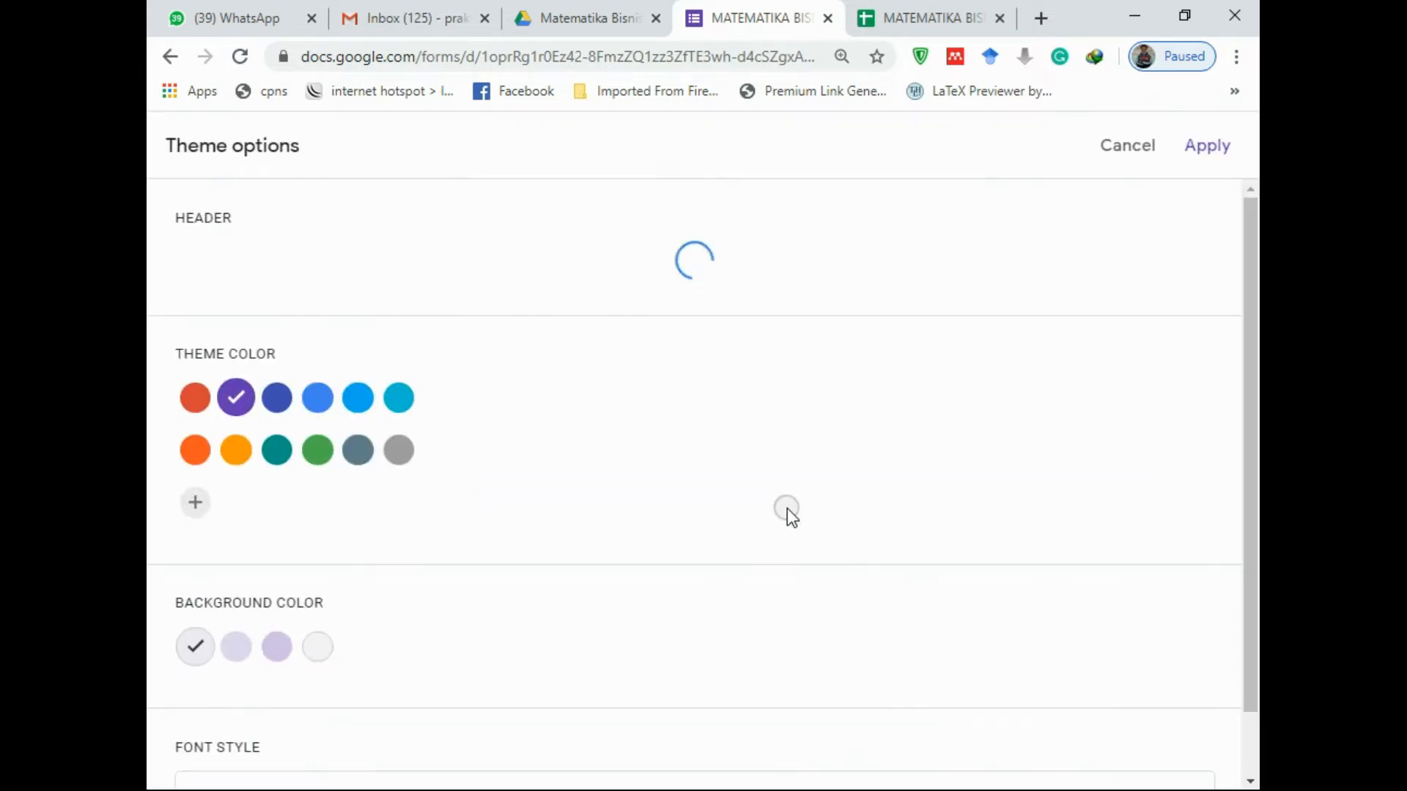
scroll(787, 508, down, 1)
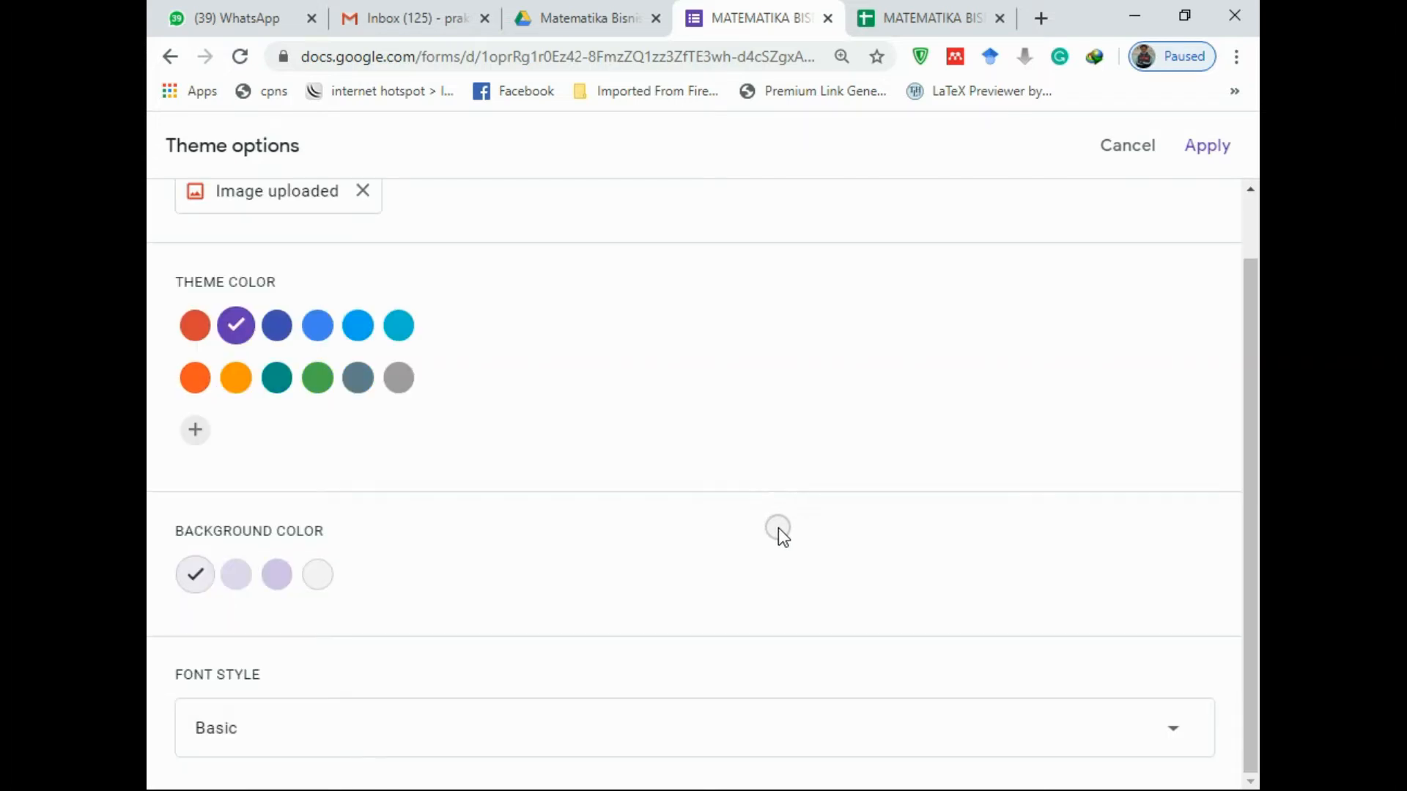
scroll(778, 529, up, 1)
click(1219, 141)
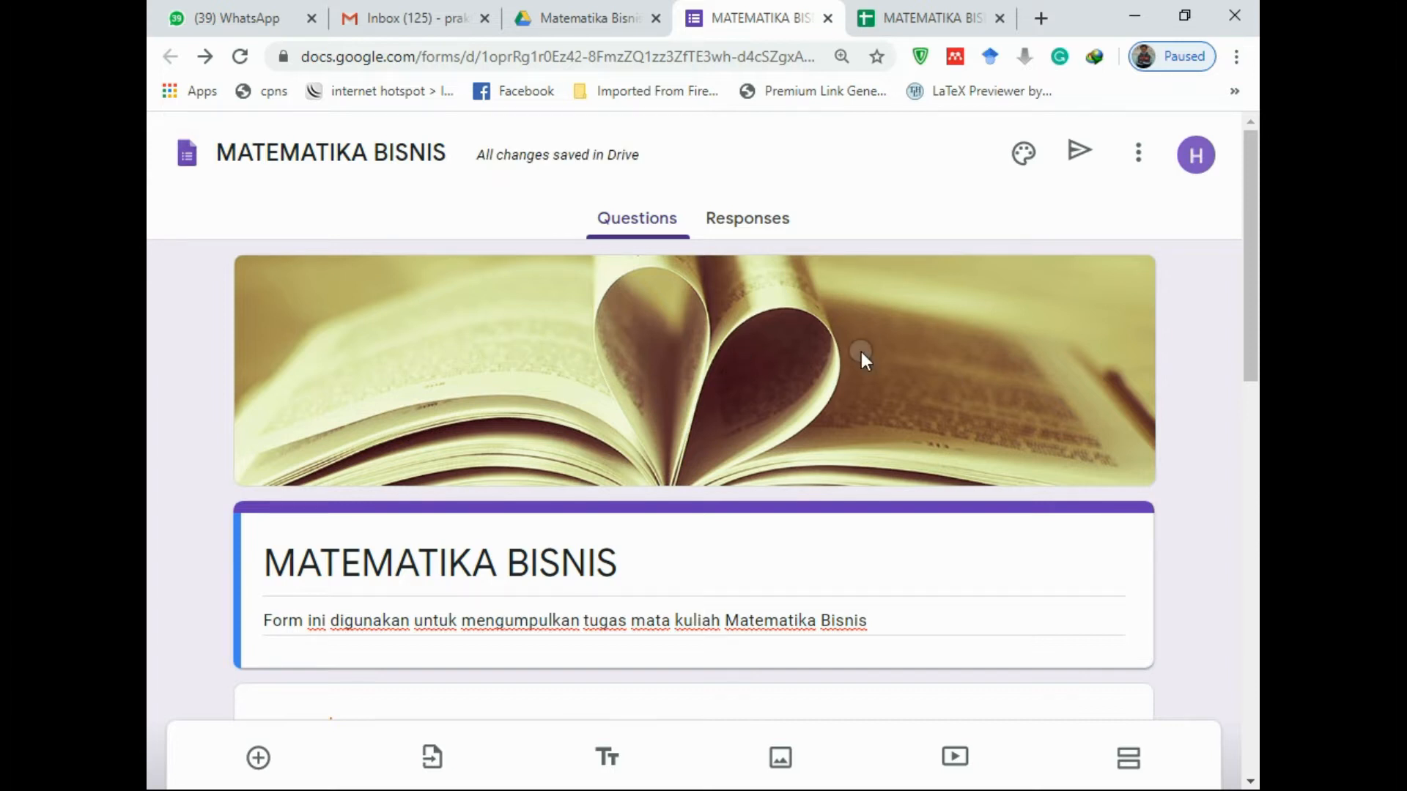
In Presentation settings, save the confirmation message 'Tugas Anda telah diterima, Terima kasih.'
click(1138, 155)
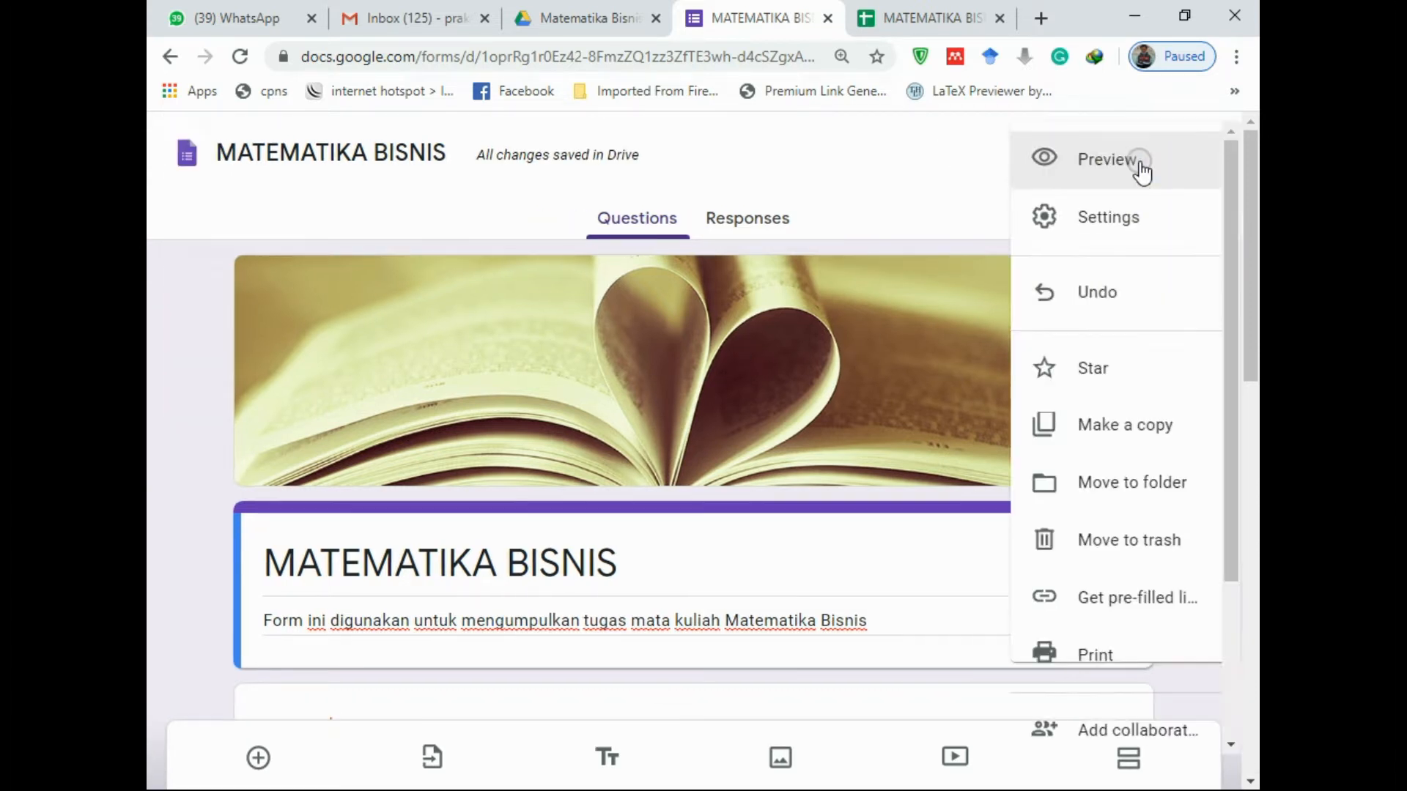
click(1110, 213)
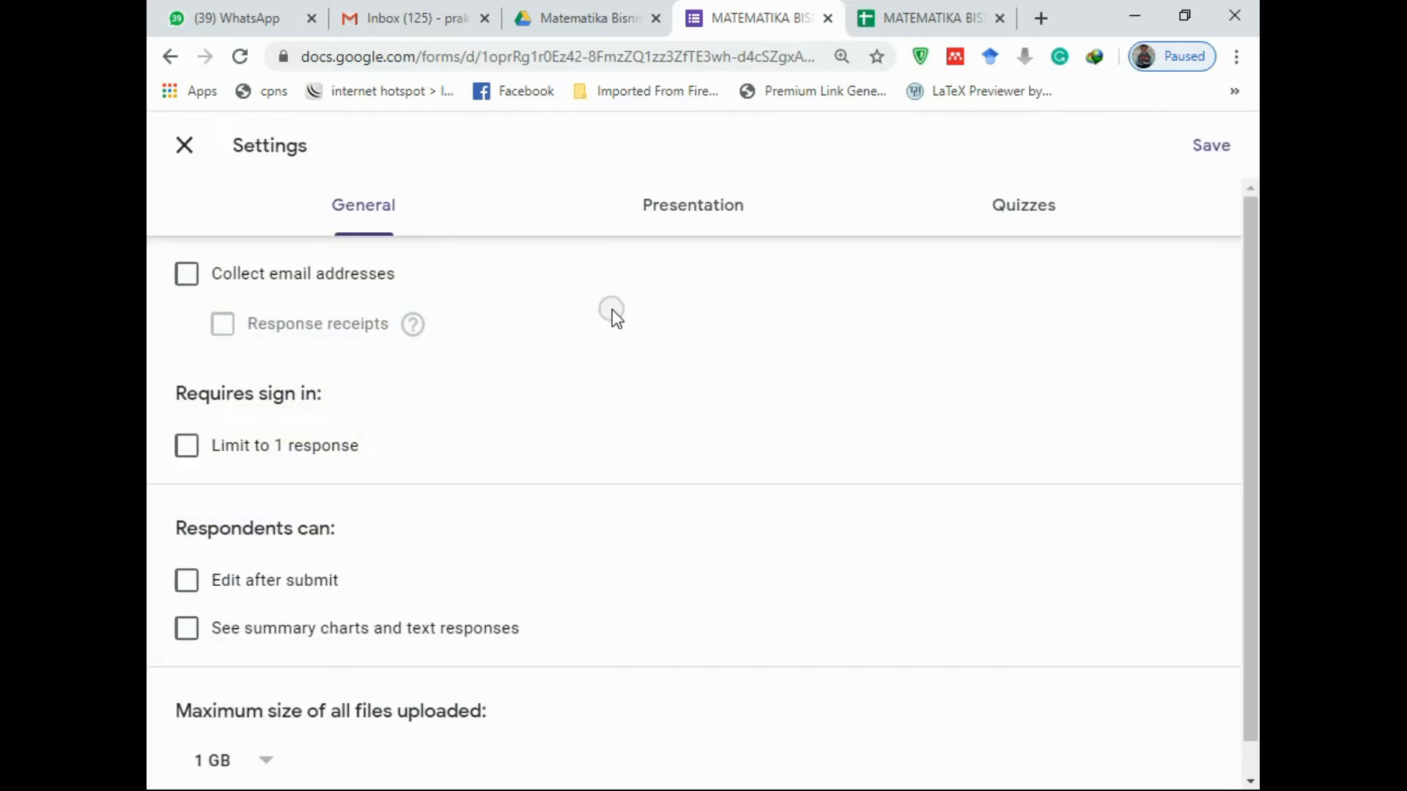
scroll(608, 317, down, 1)
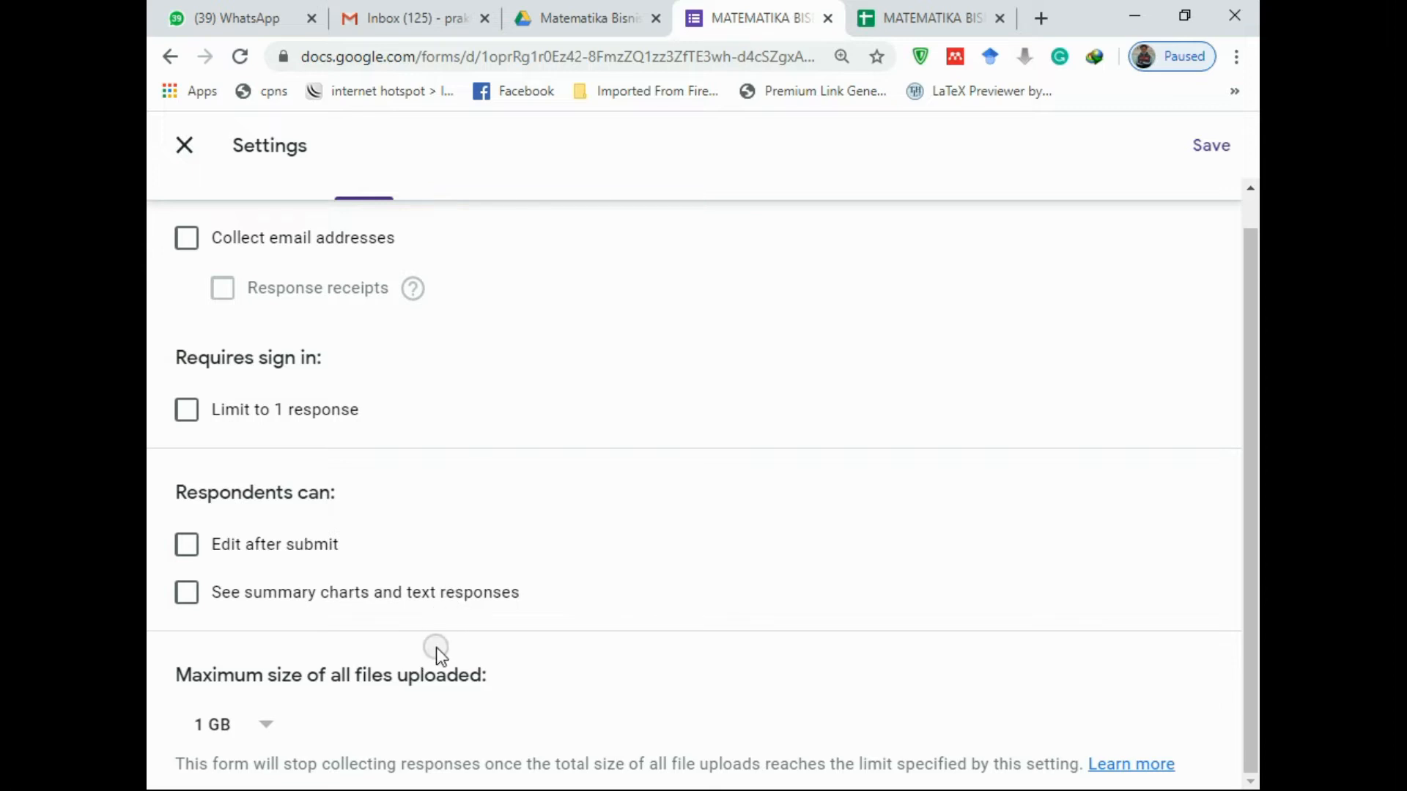
scroll(436, 647, up, 1)
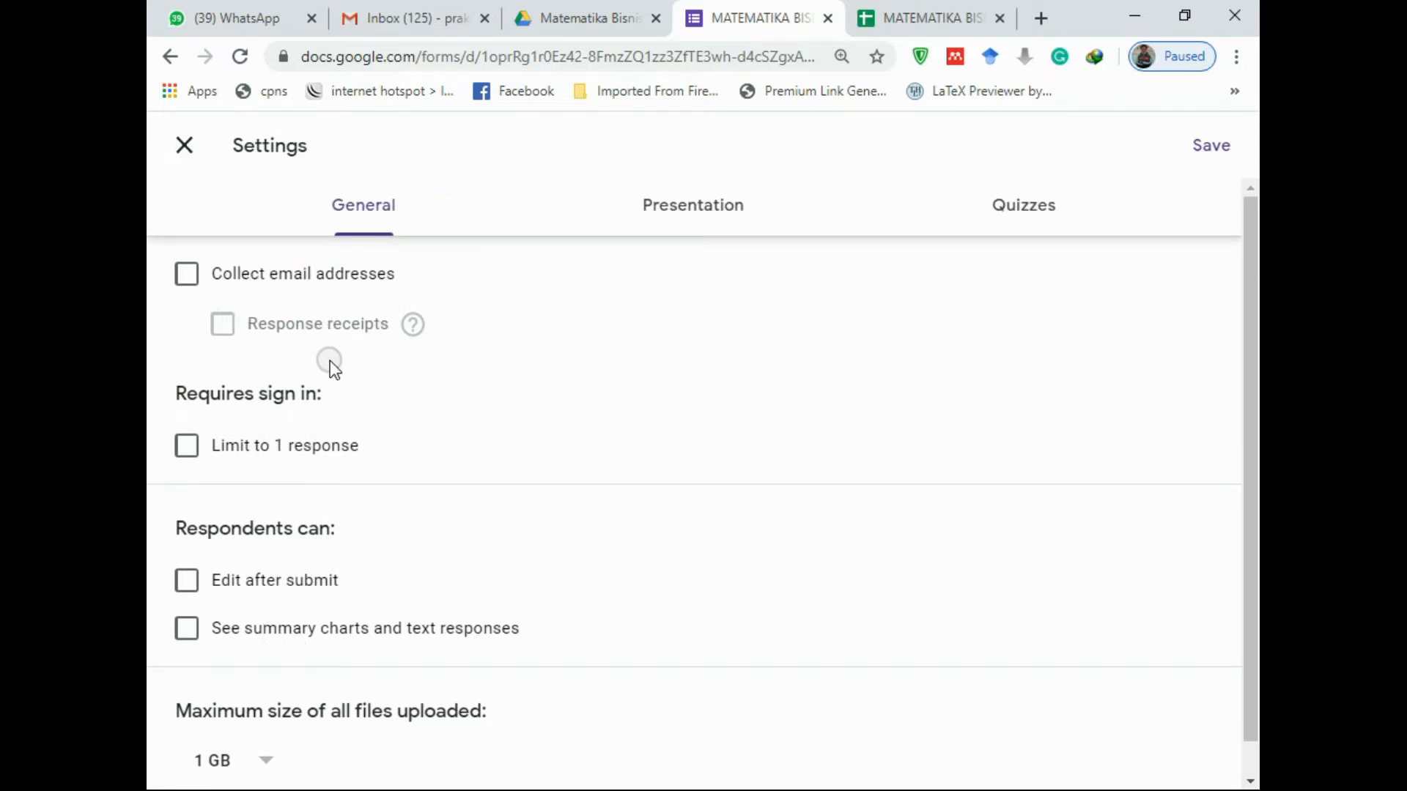
click(696, 212)
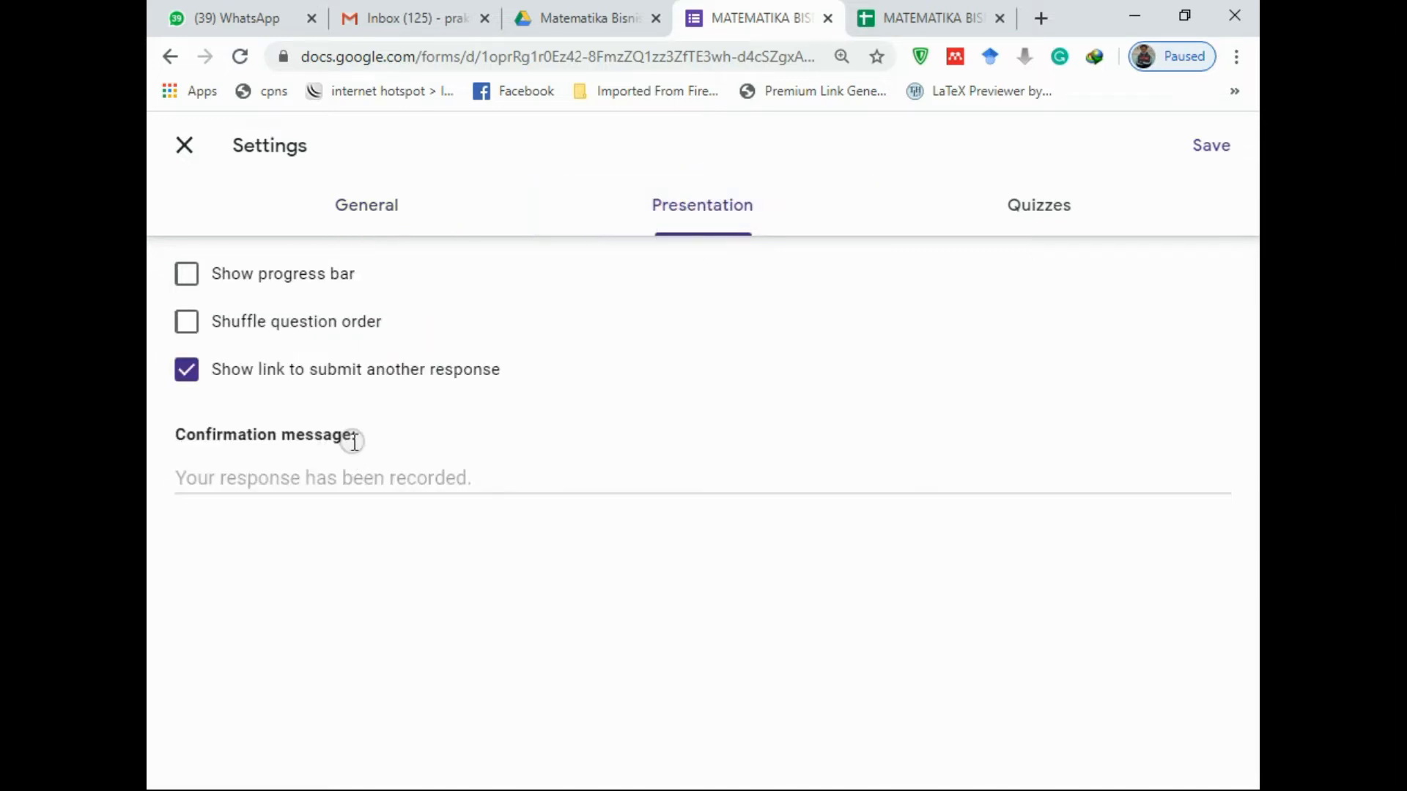
click(241, 478)
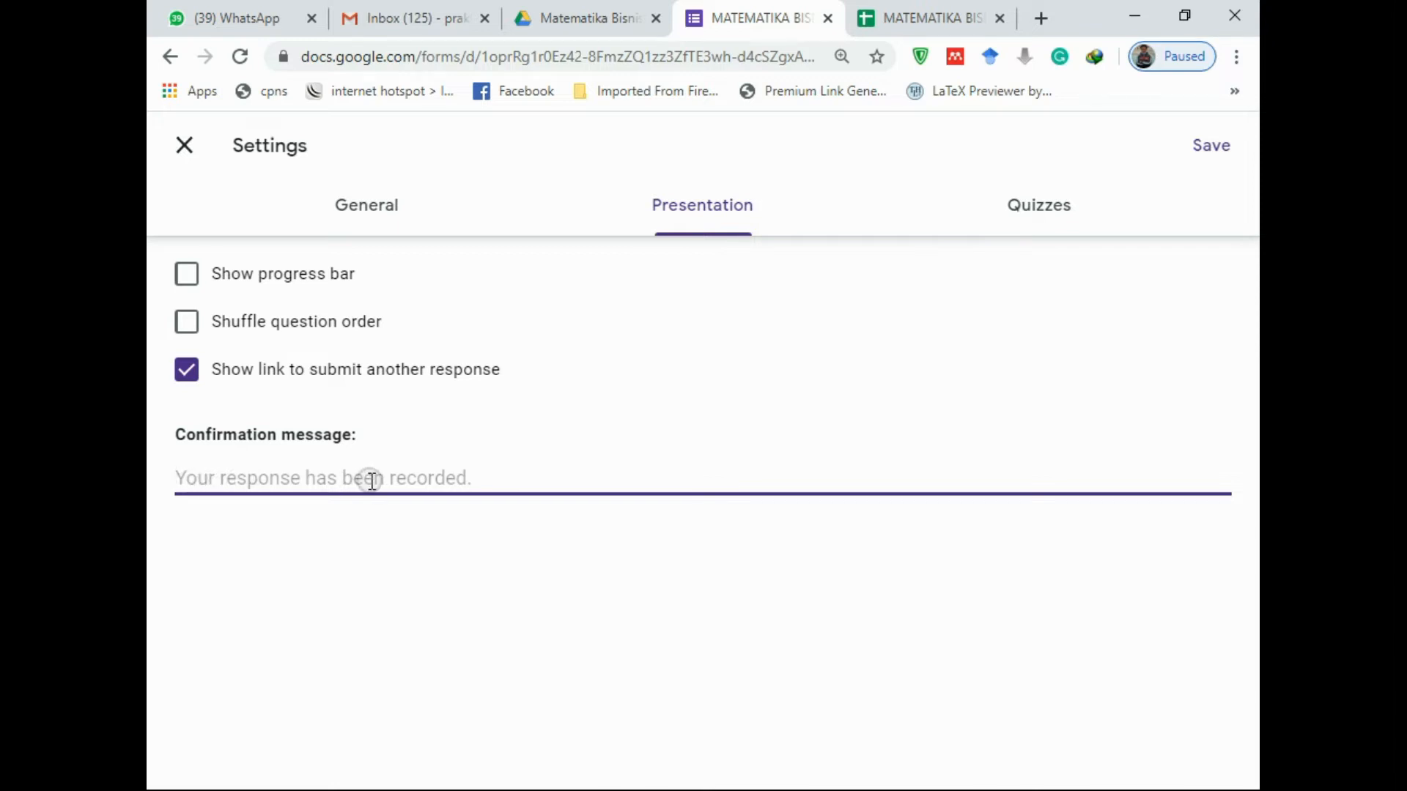
text(Tugas And)
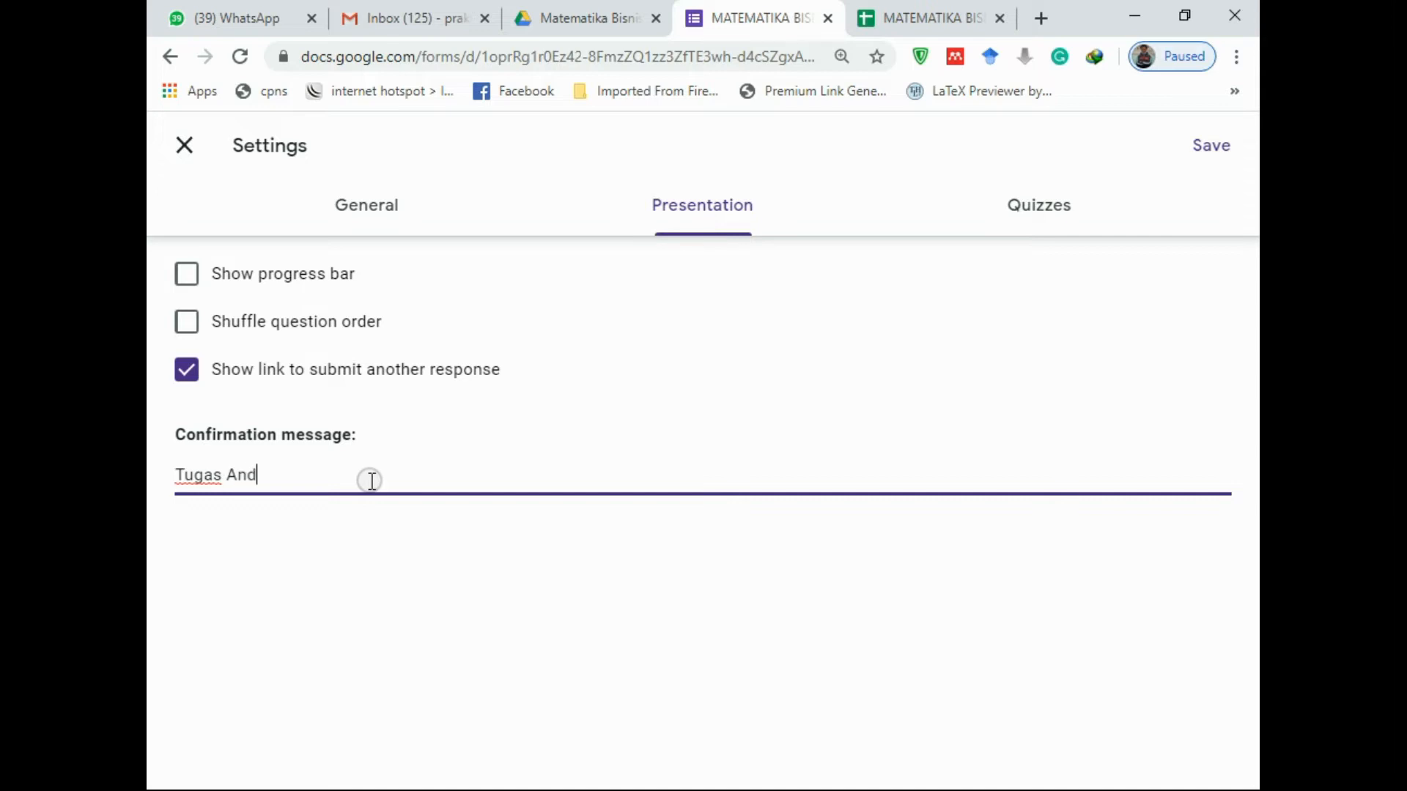
text(aTelah )
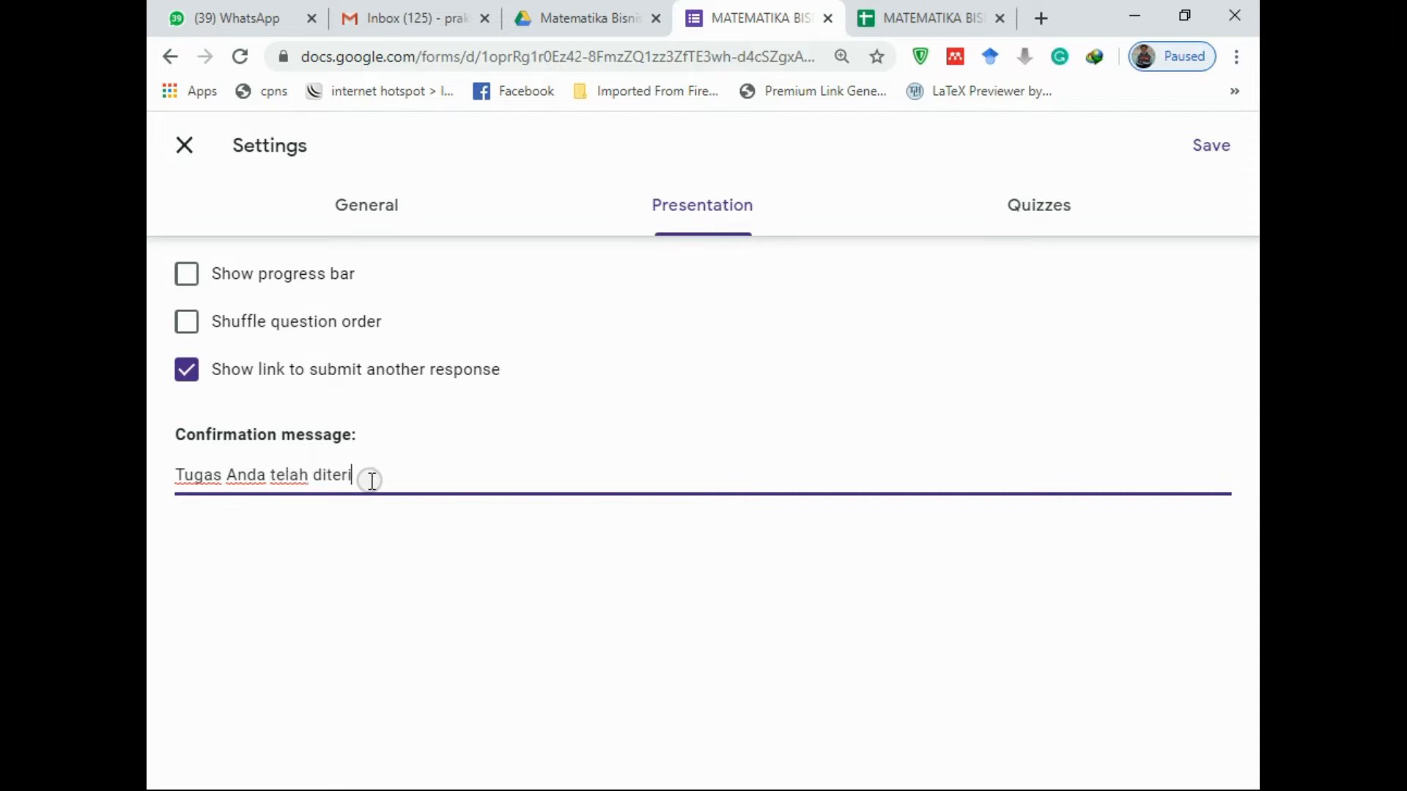
text(diterima. Terima kasih)
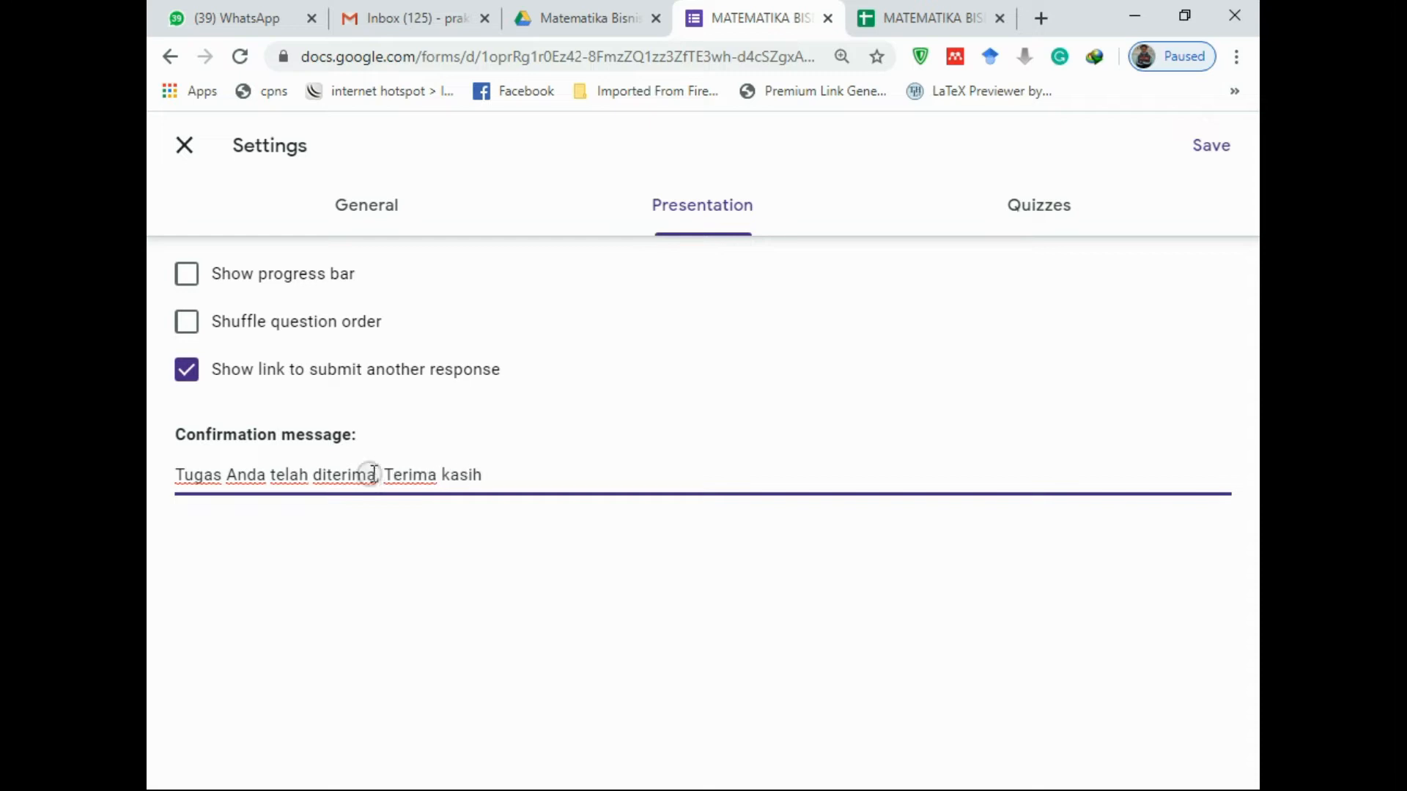
text(.)
click(1211, 146)
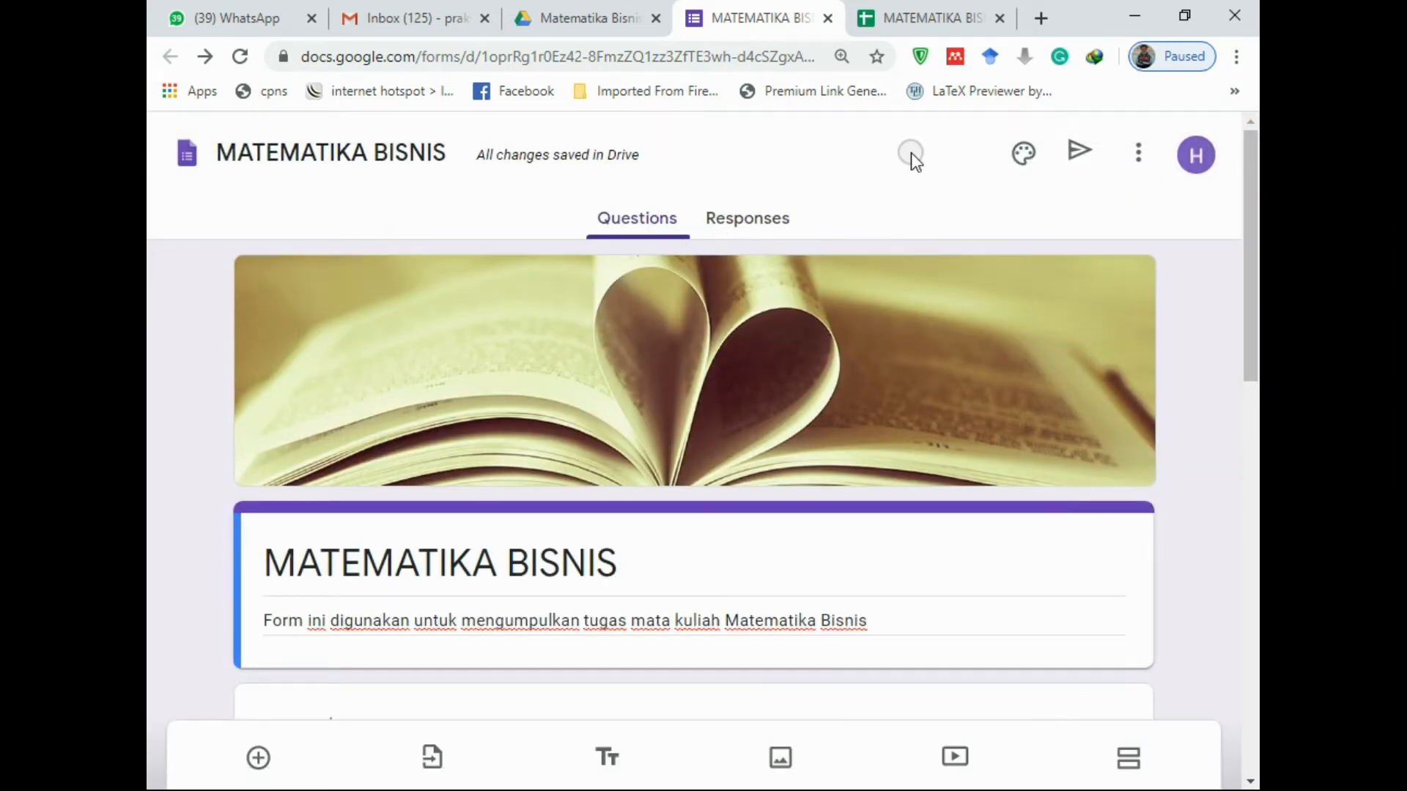
Copy the form's shortened forms.gle link from the Send dialog
click(1071, 156)
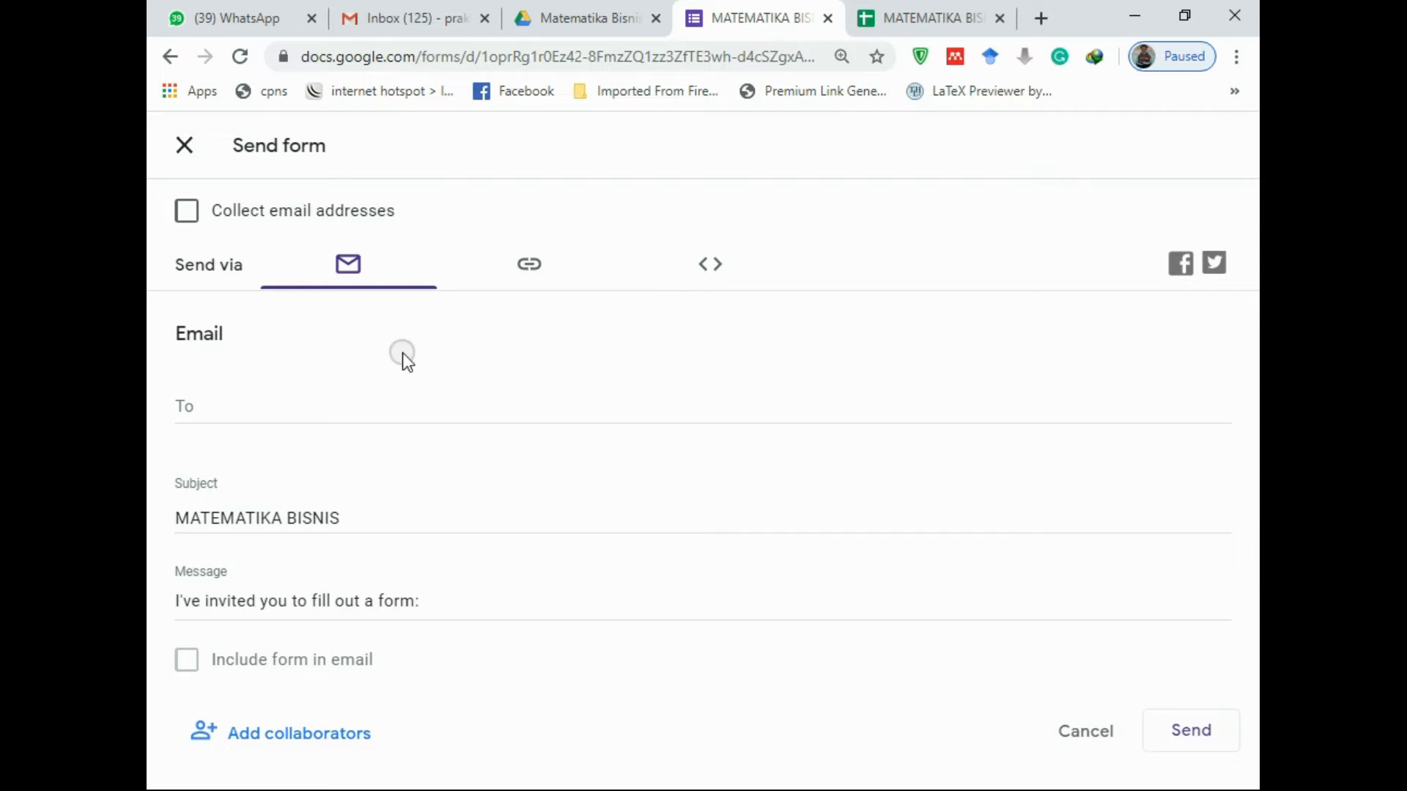
click(188, 145)
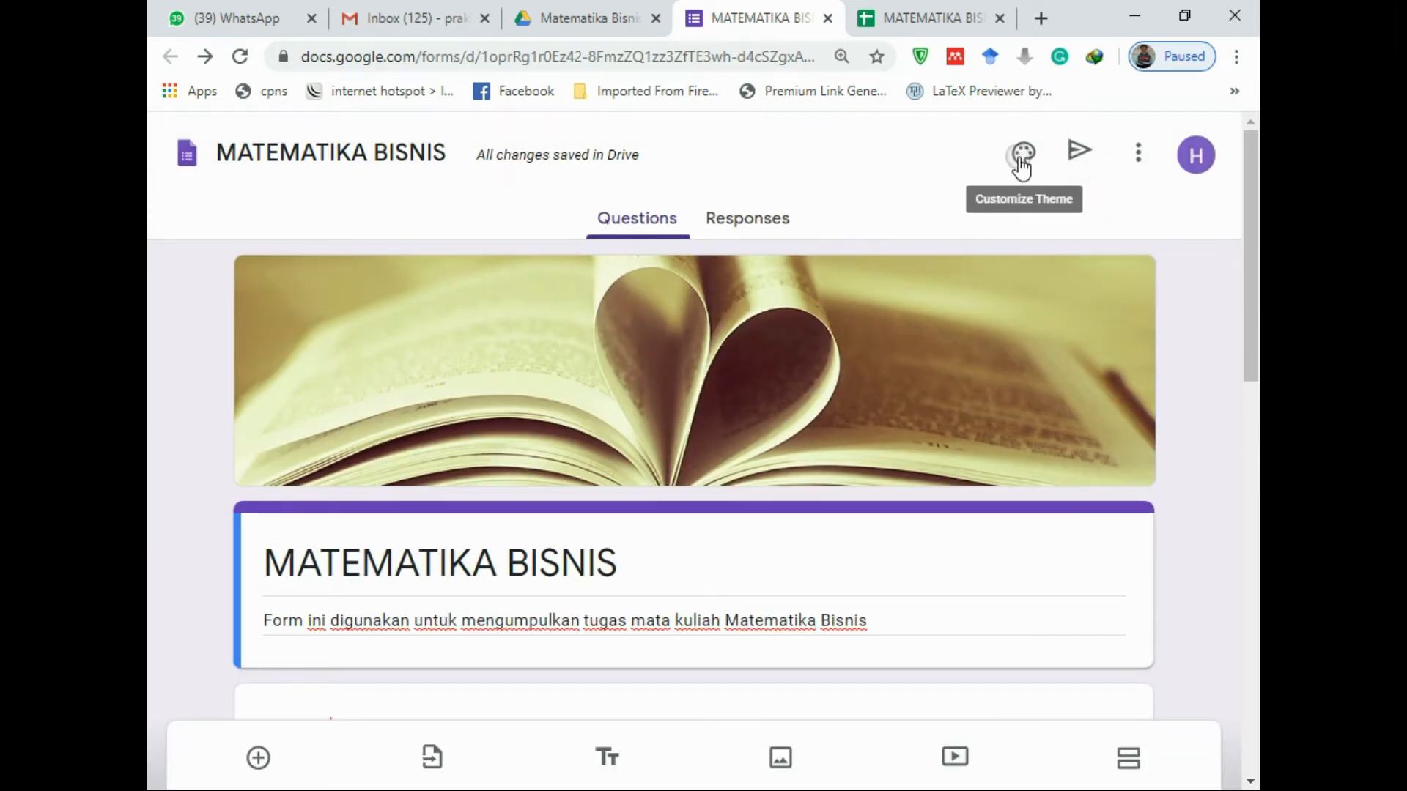
click(1080, 150)
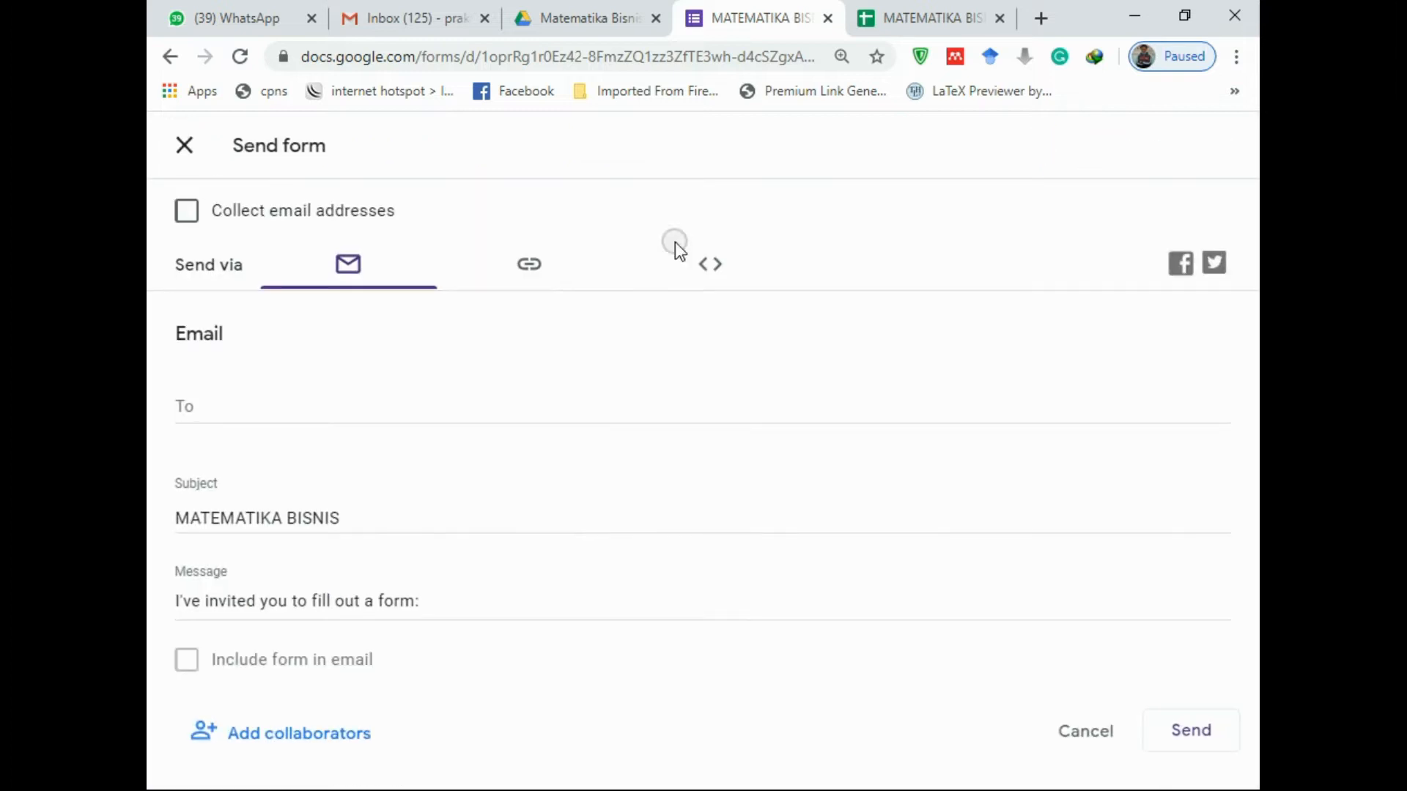
click(528, 271)
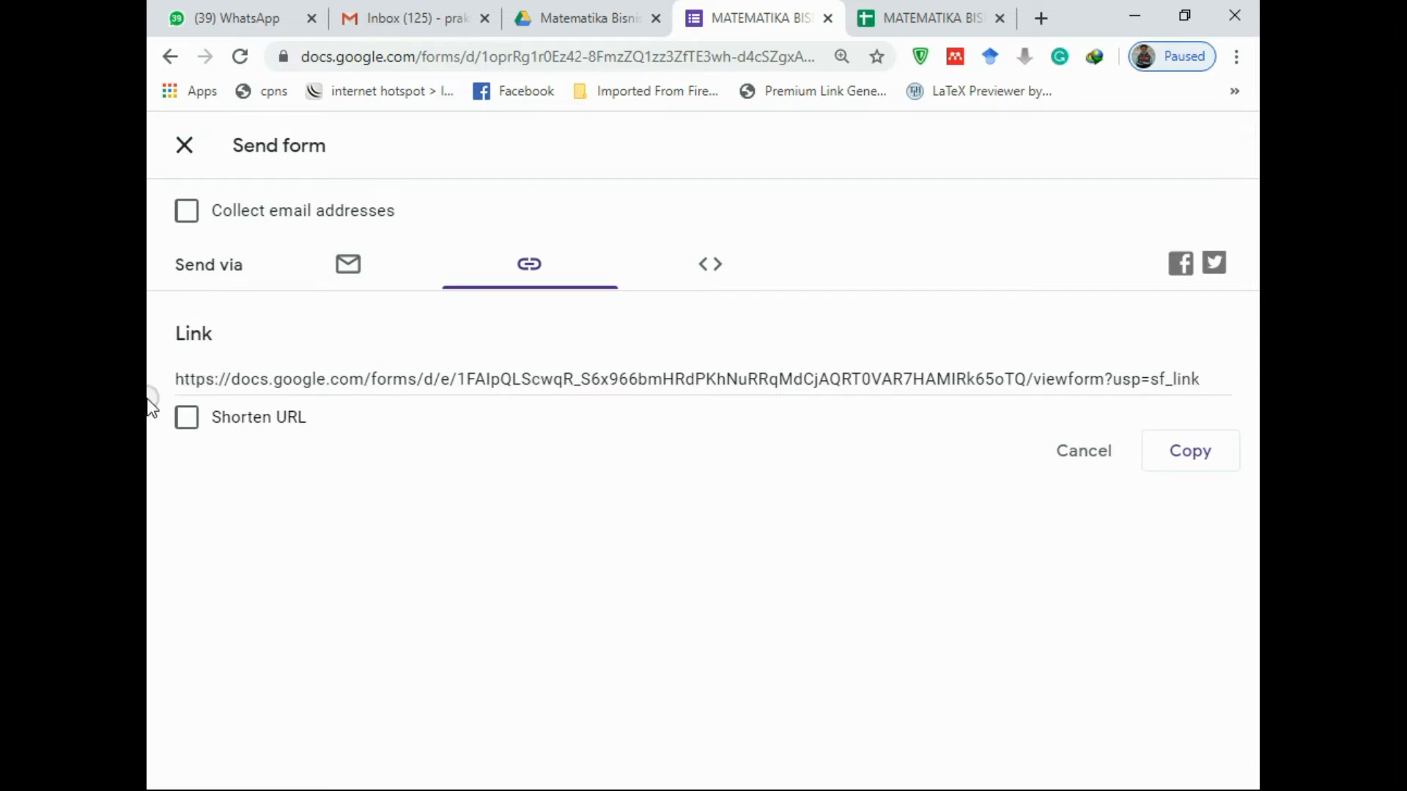
click(188, 419)
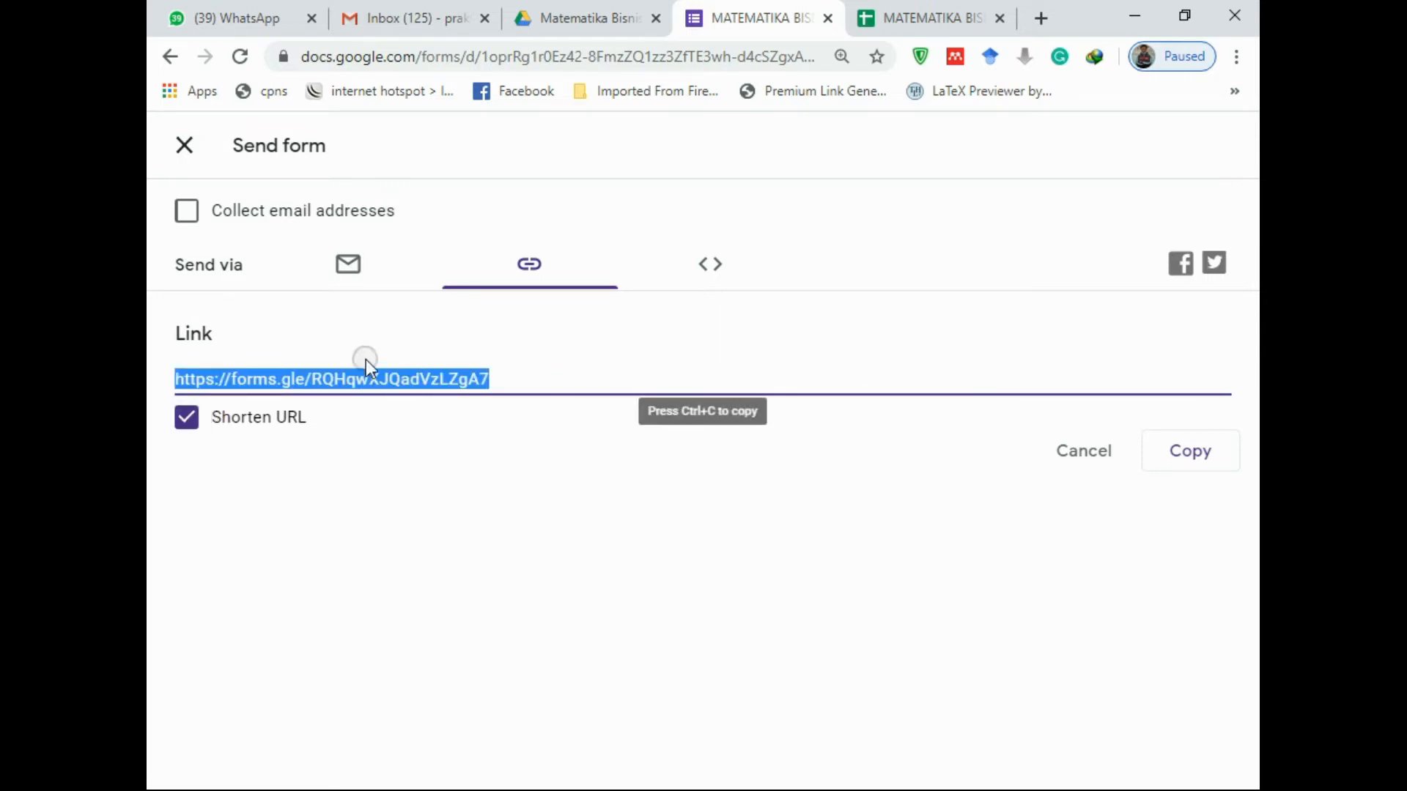
click(1188, 454)
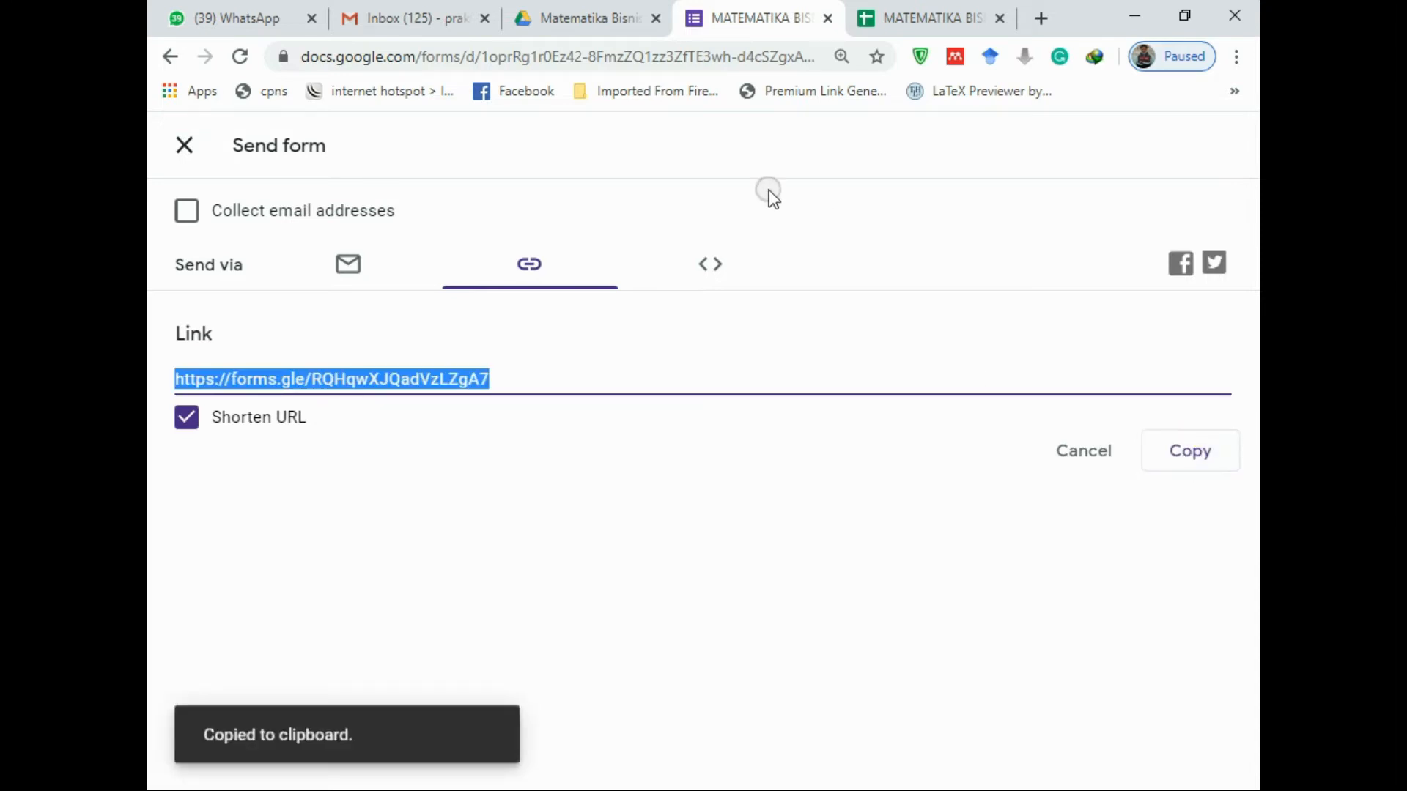
click(518, 378)
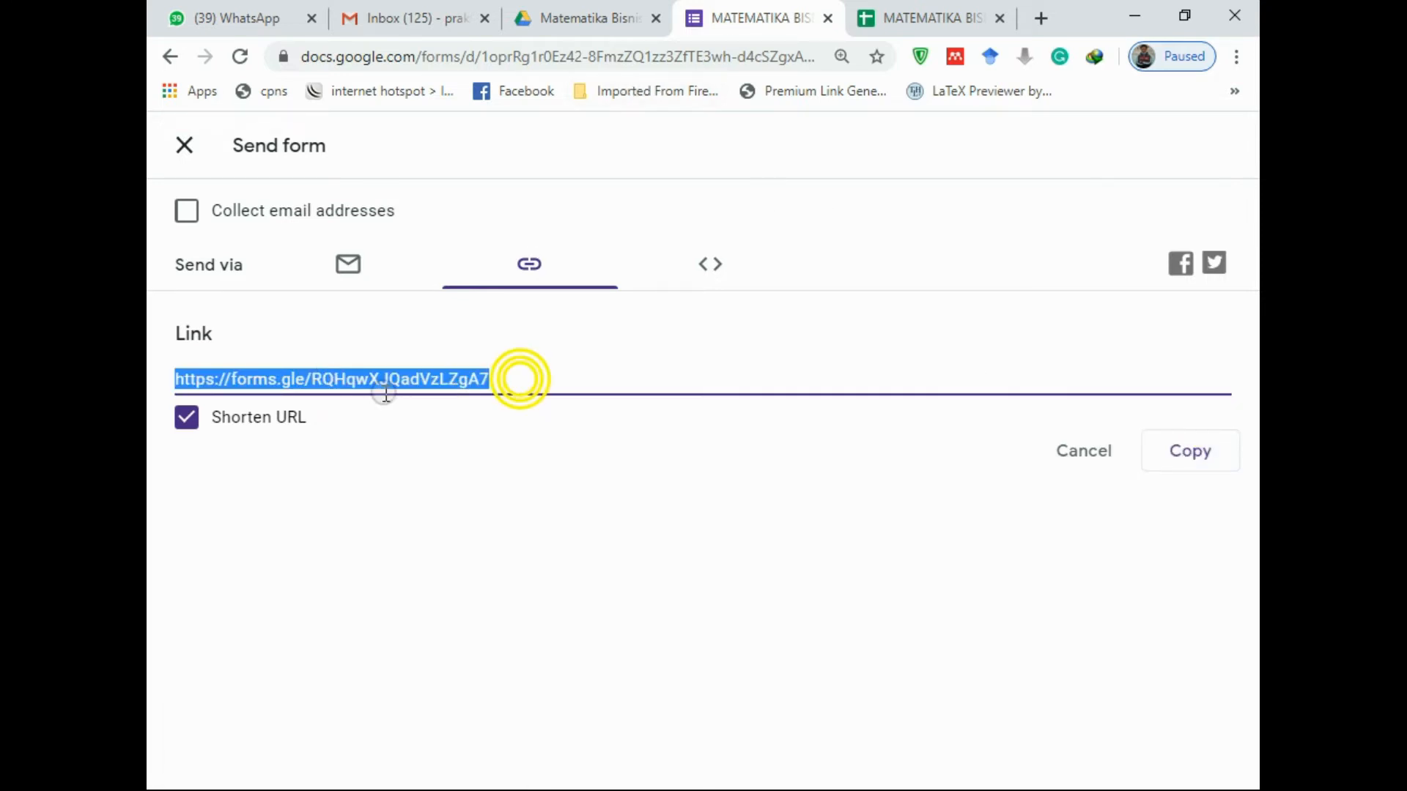
click(307, 379)
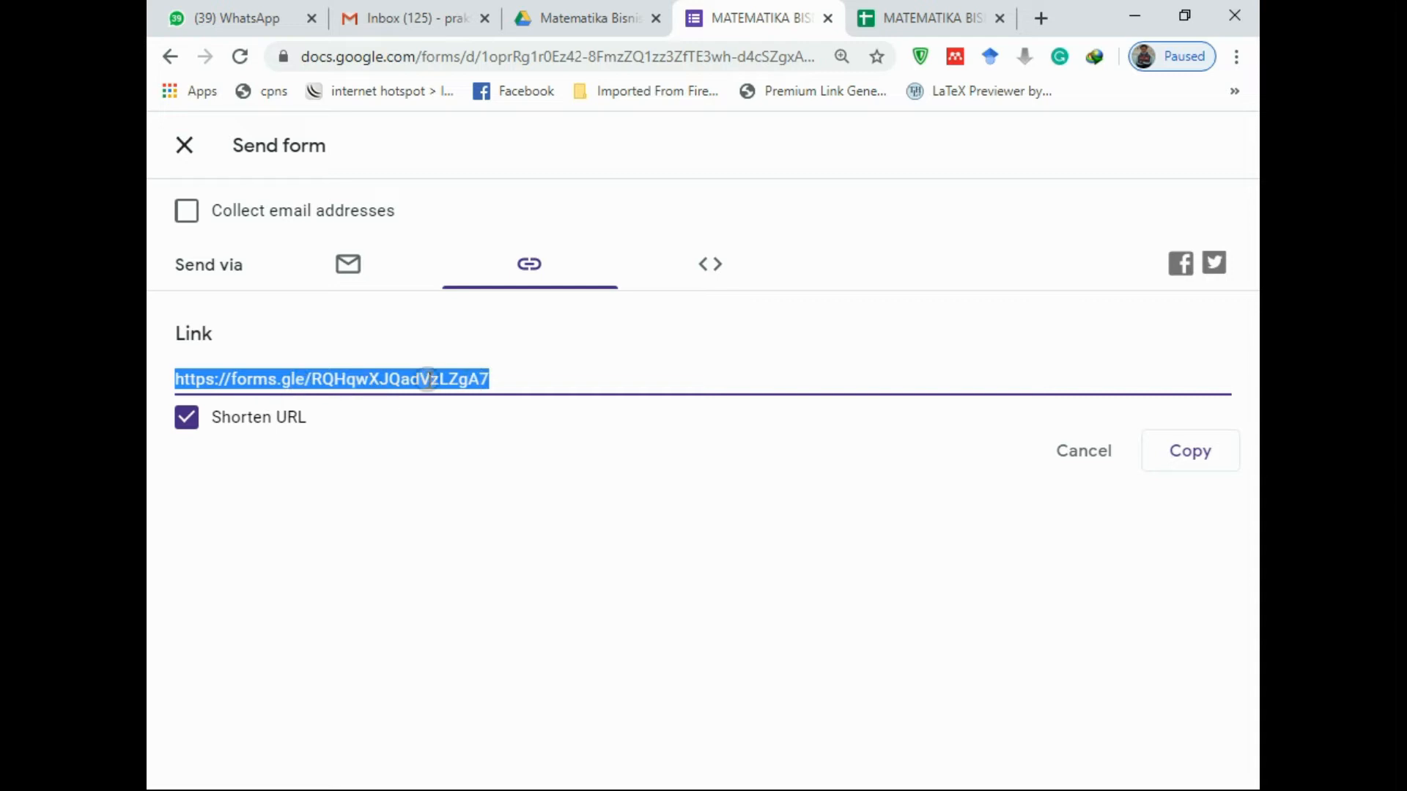
click(508, 382)
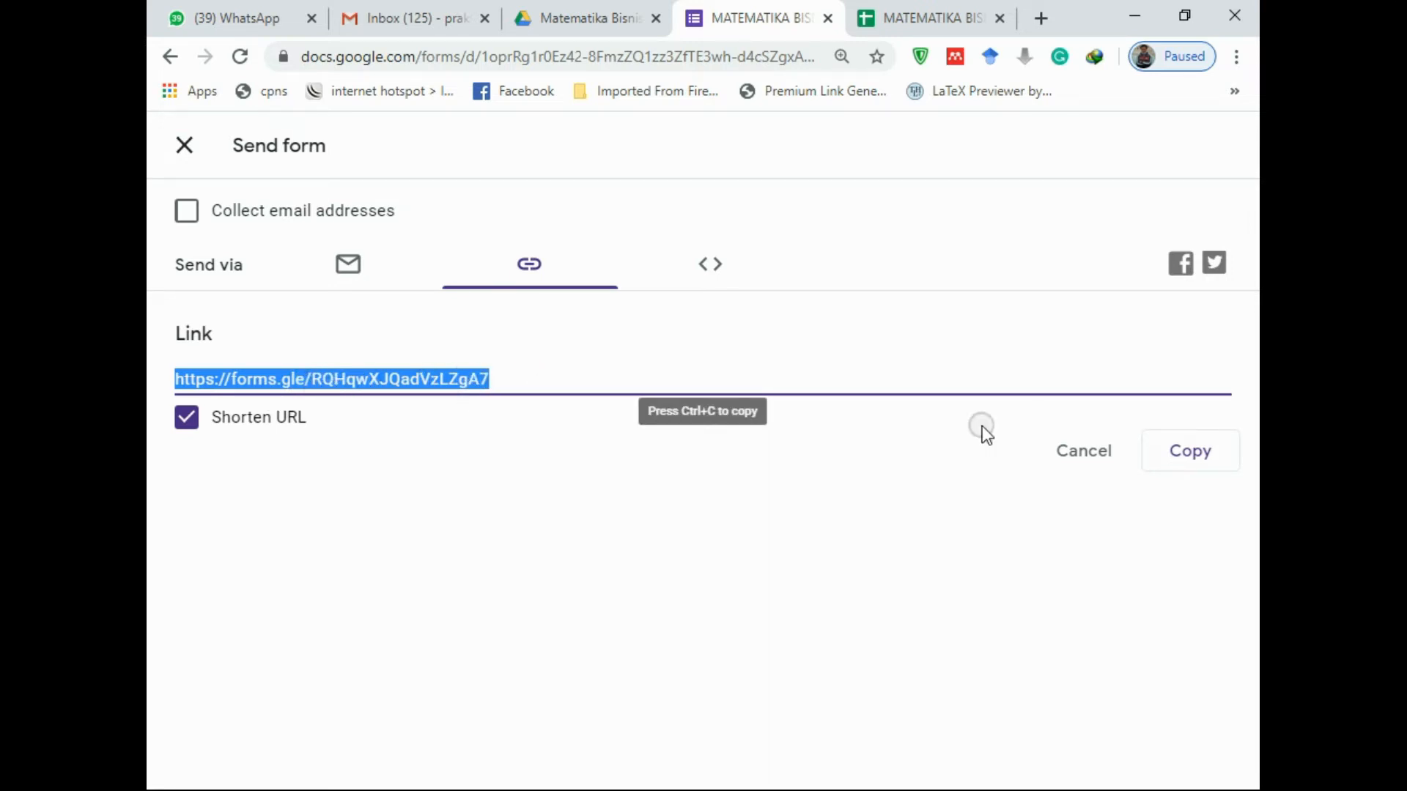
click(1158, 444)
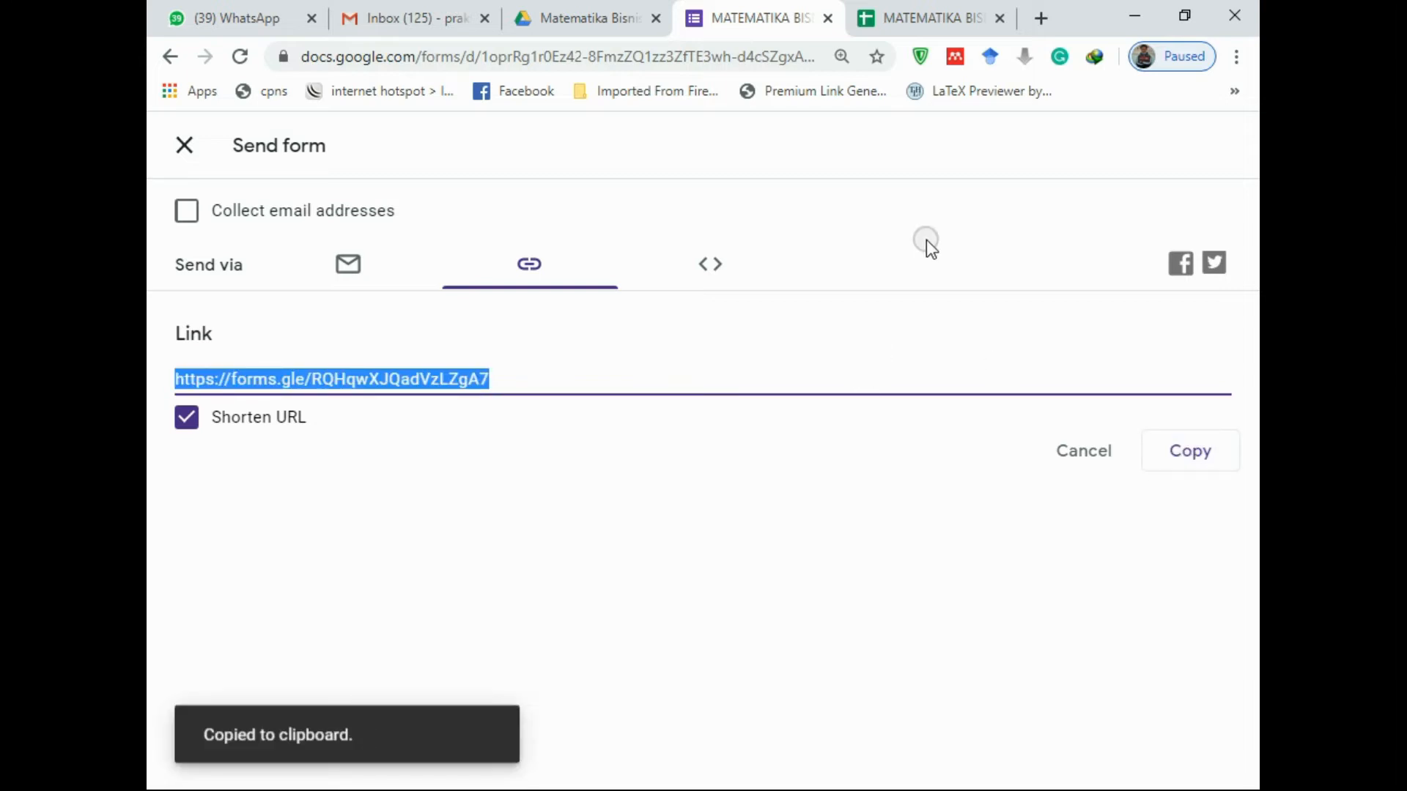
click(1170, 461)
click(1086, 455)
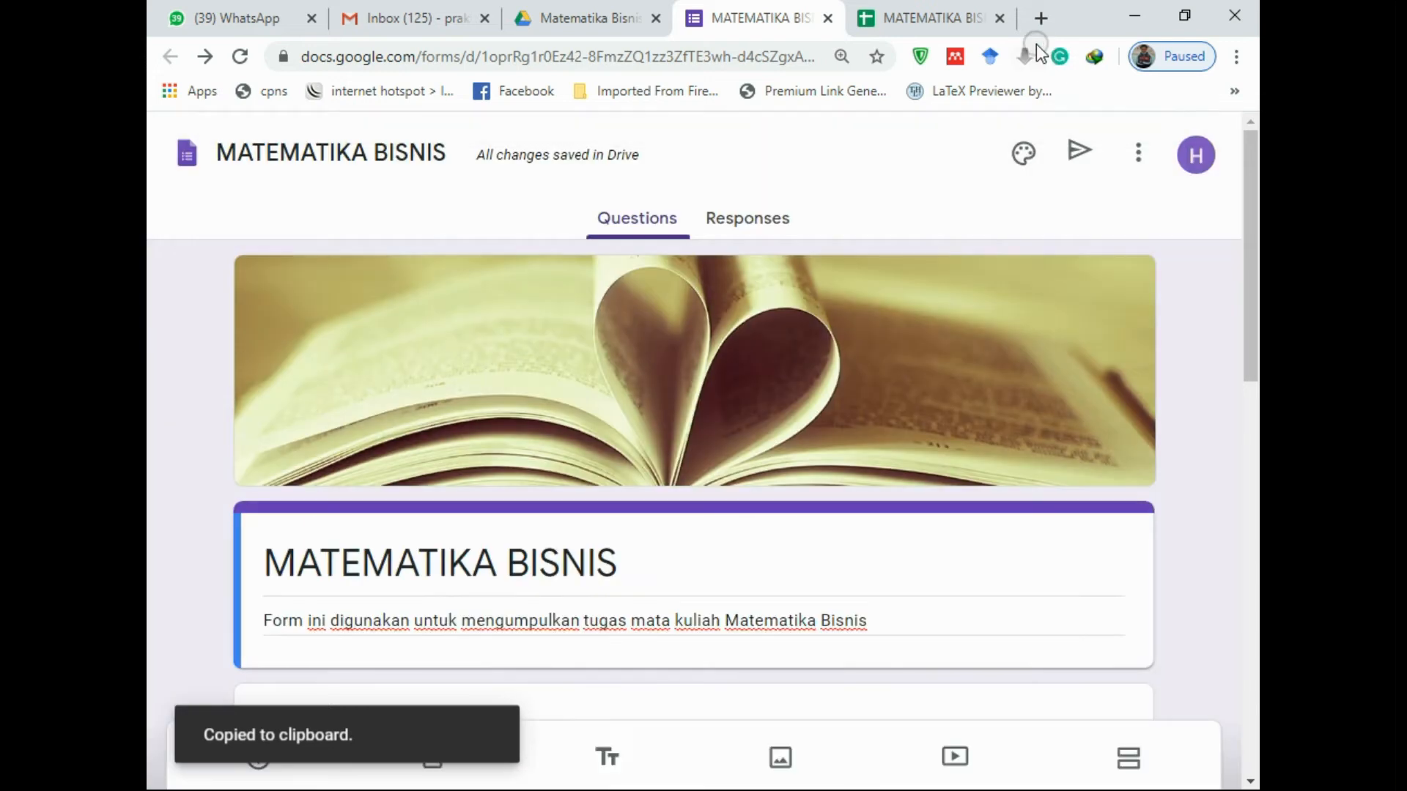
Load the s.id site in a new browser tab
click(1038, 18)
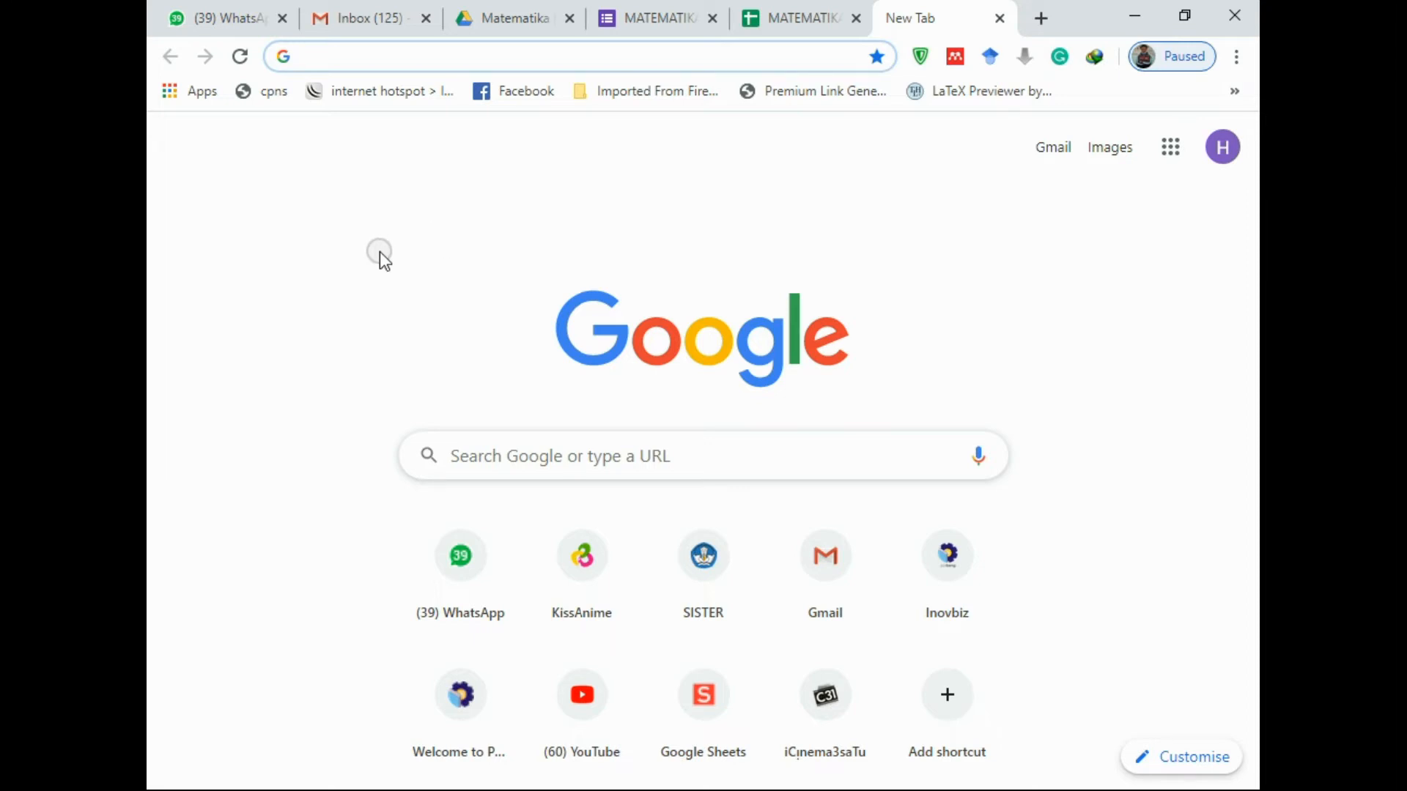
text(s.)
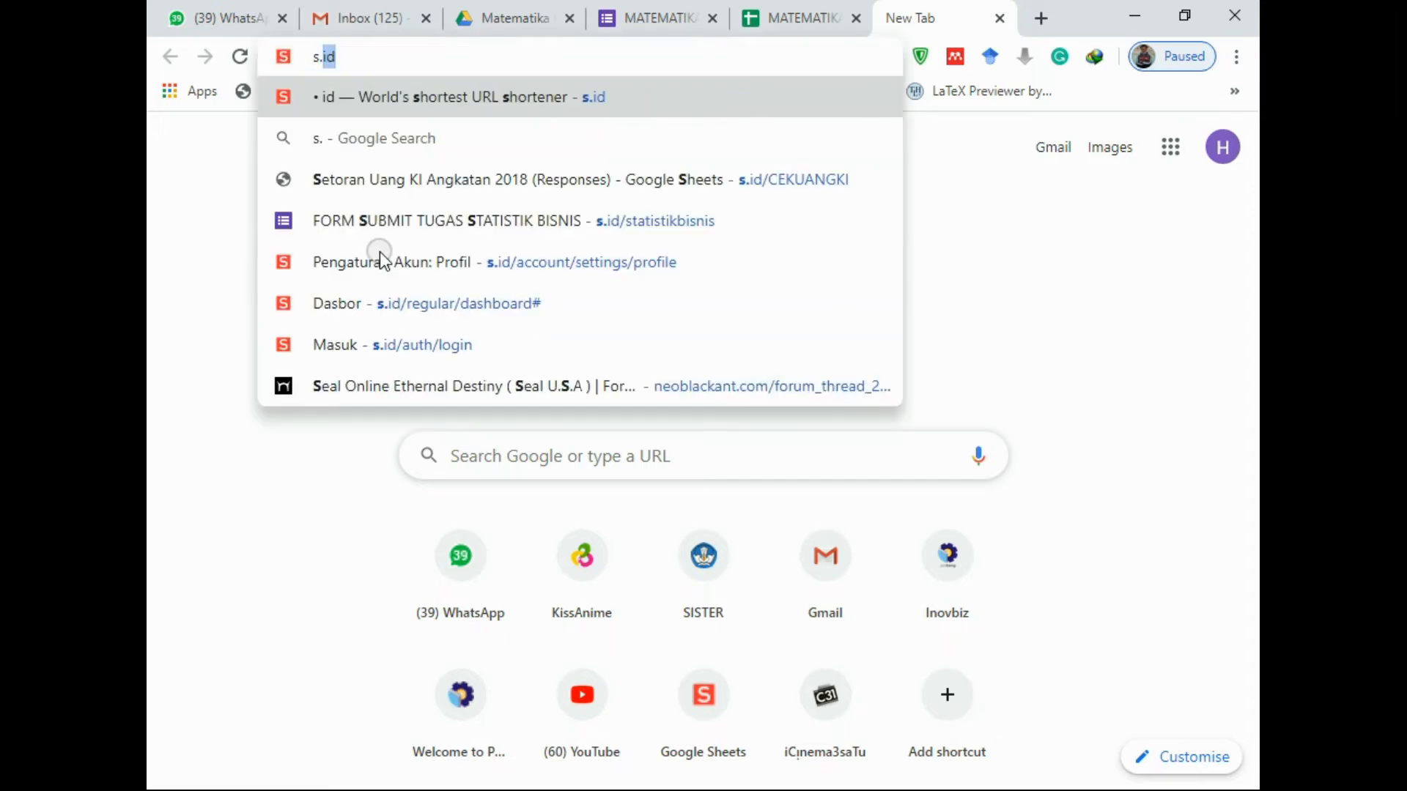
text(d)
key(BackSpace)
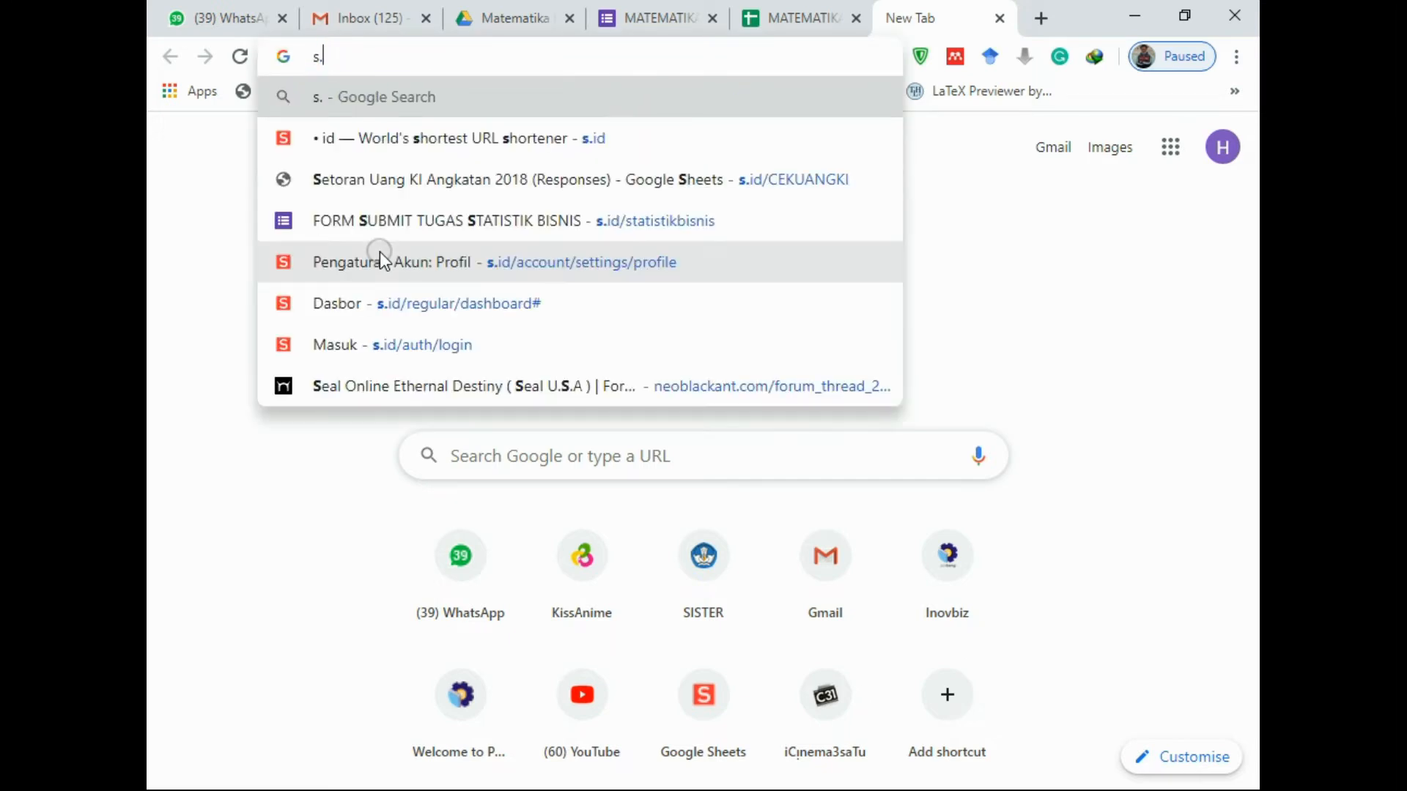
text(id)
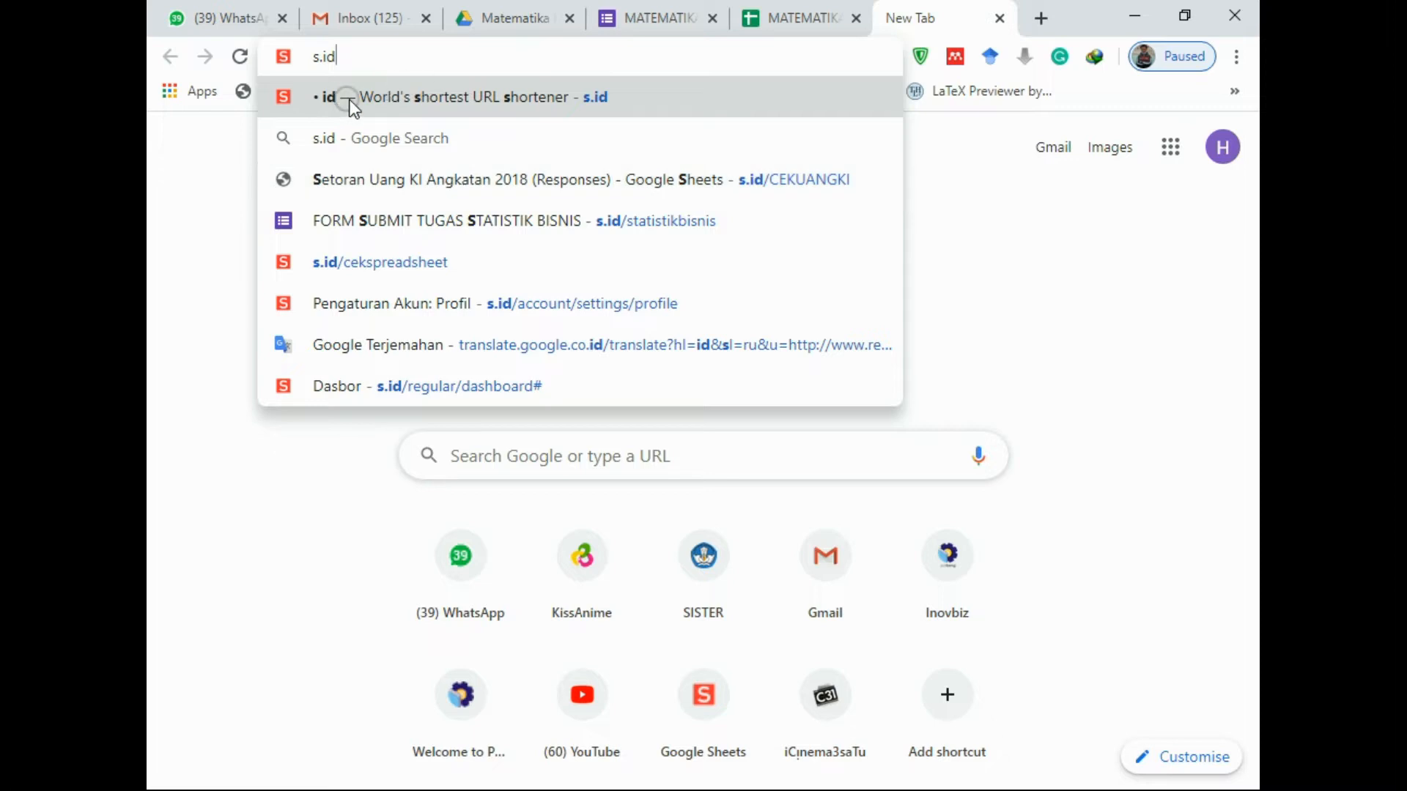
click(373, 99)
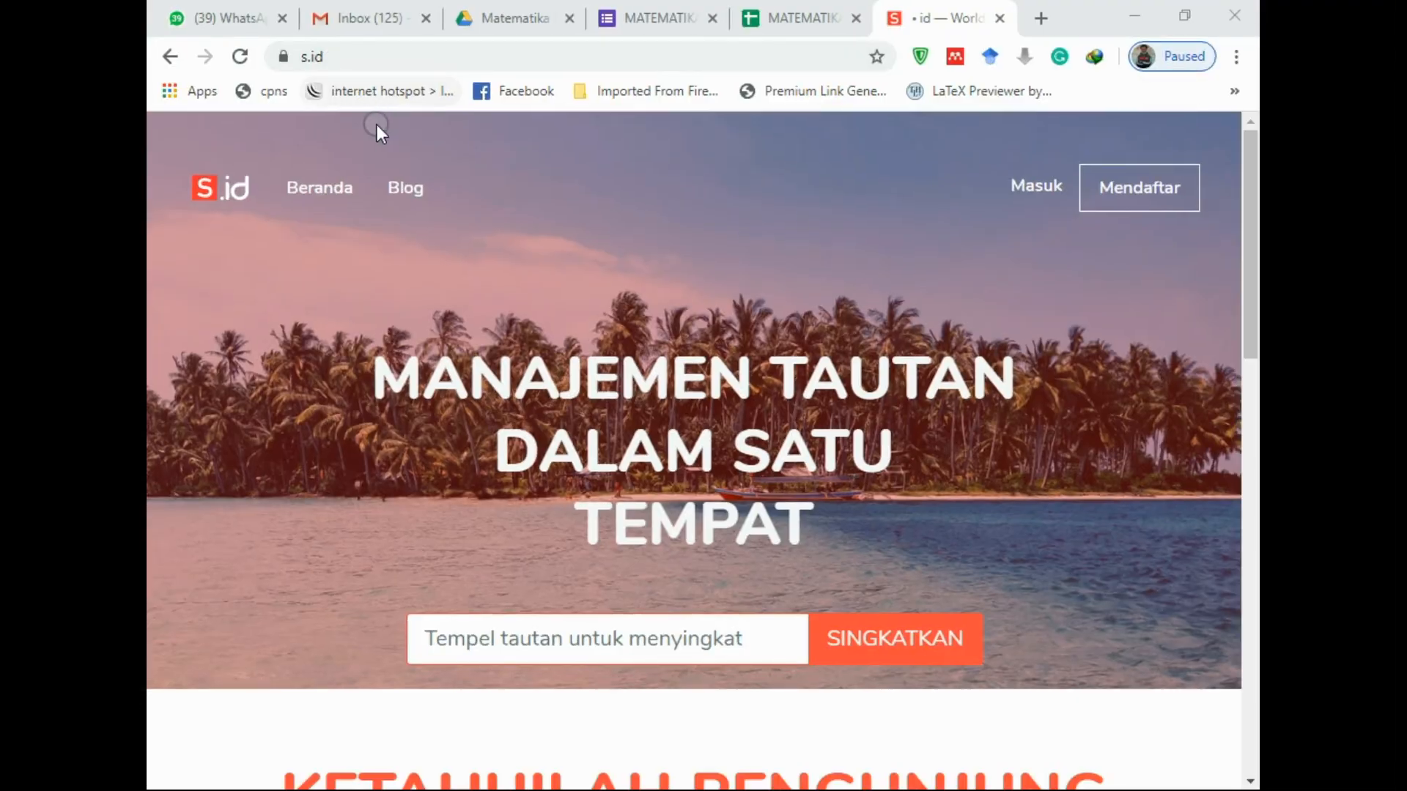
Sign in to s.id with a Google account
scroll(920, 250, down, 15)
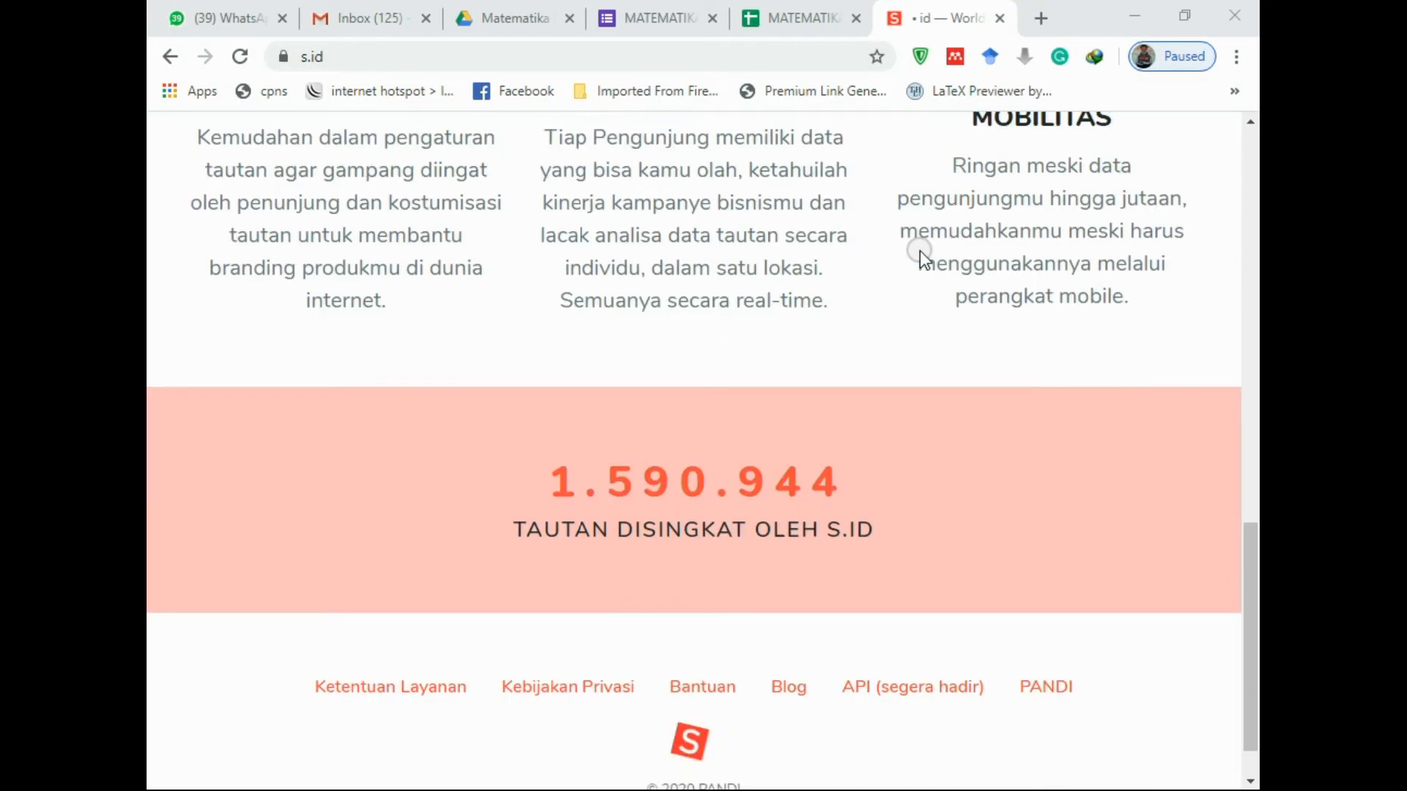
scroll(920, 251, up, 15)
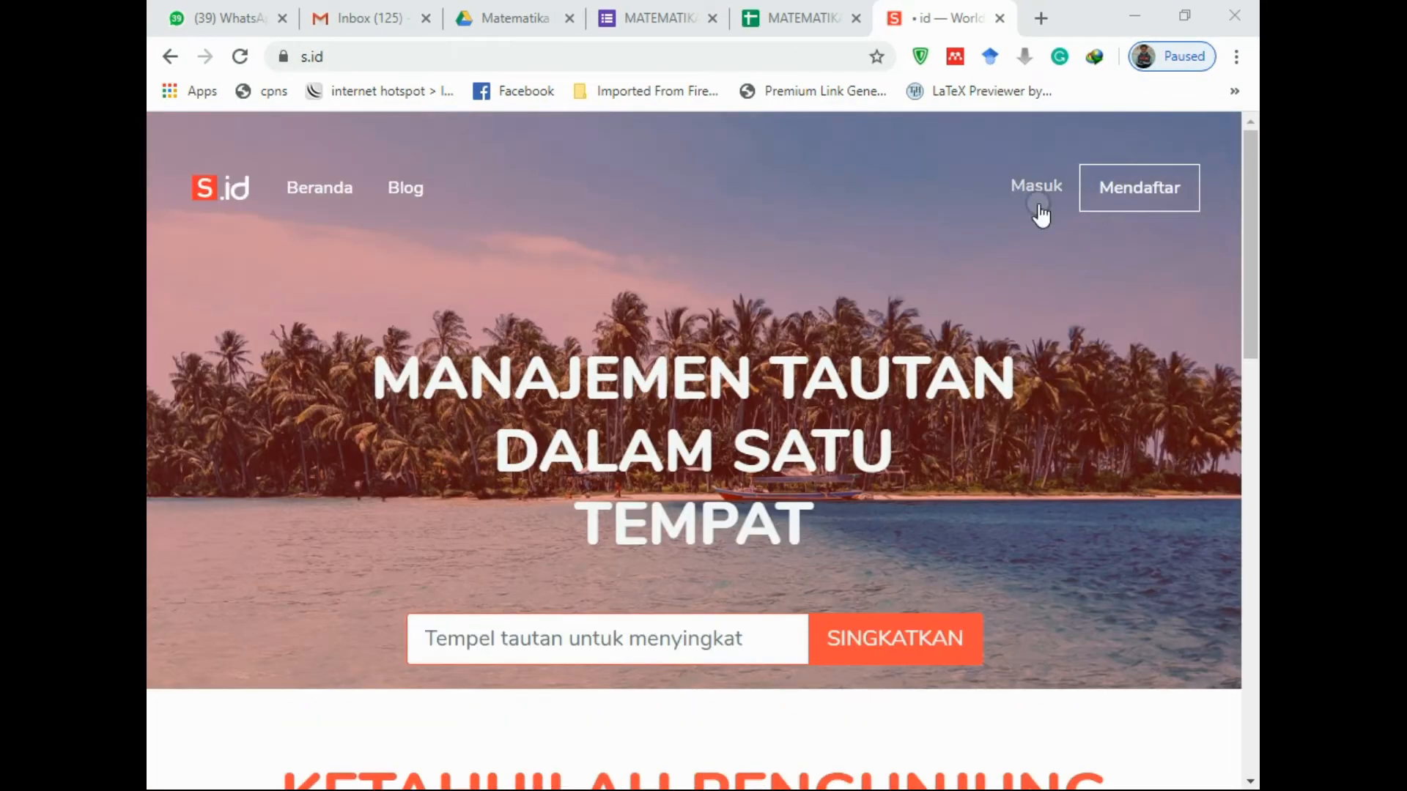
click(1037, 205)
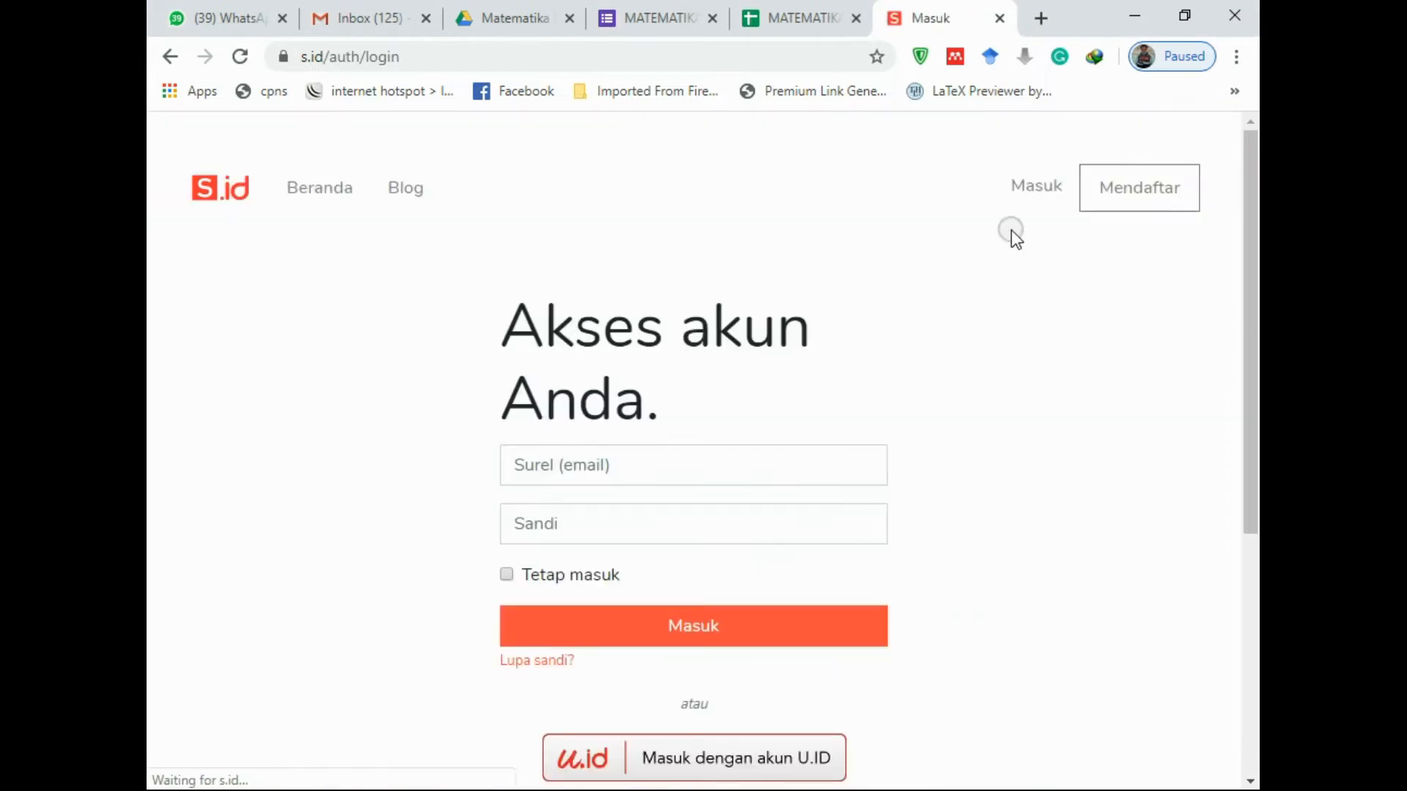
scroll(895, 271, down, 5)
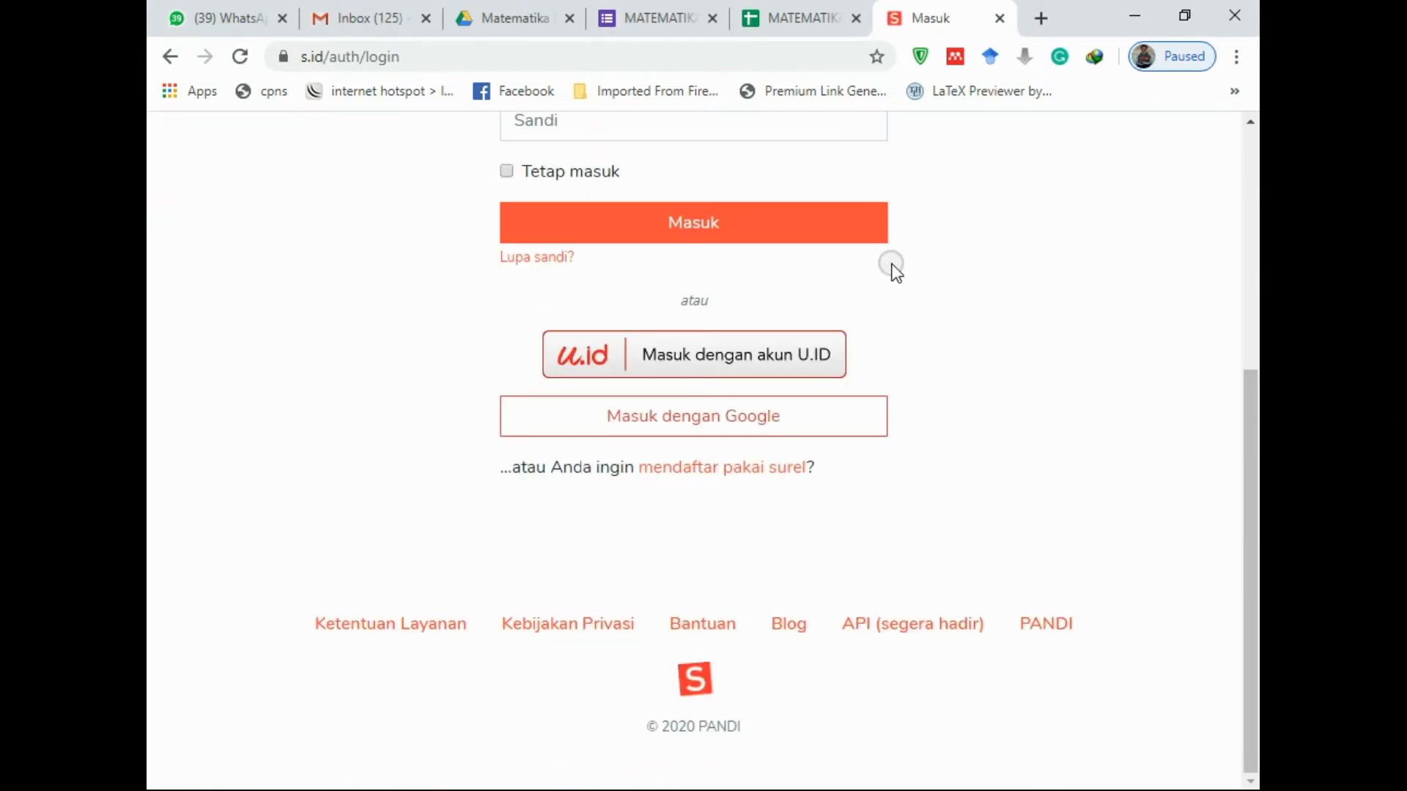
click(663, 425)
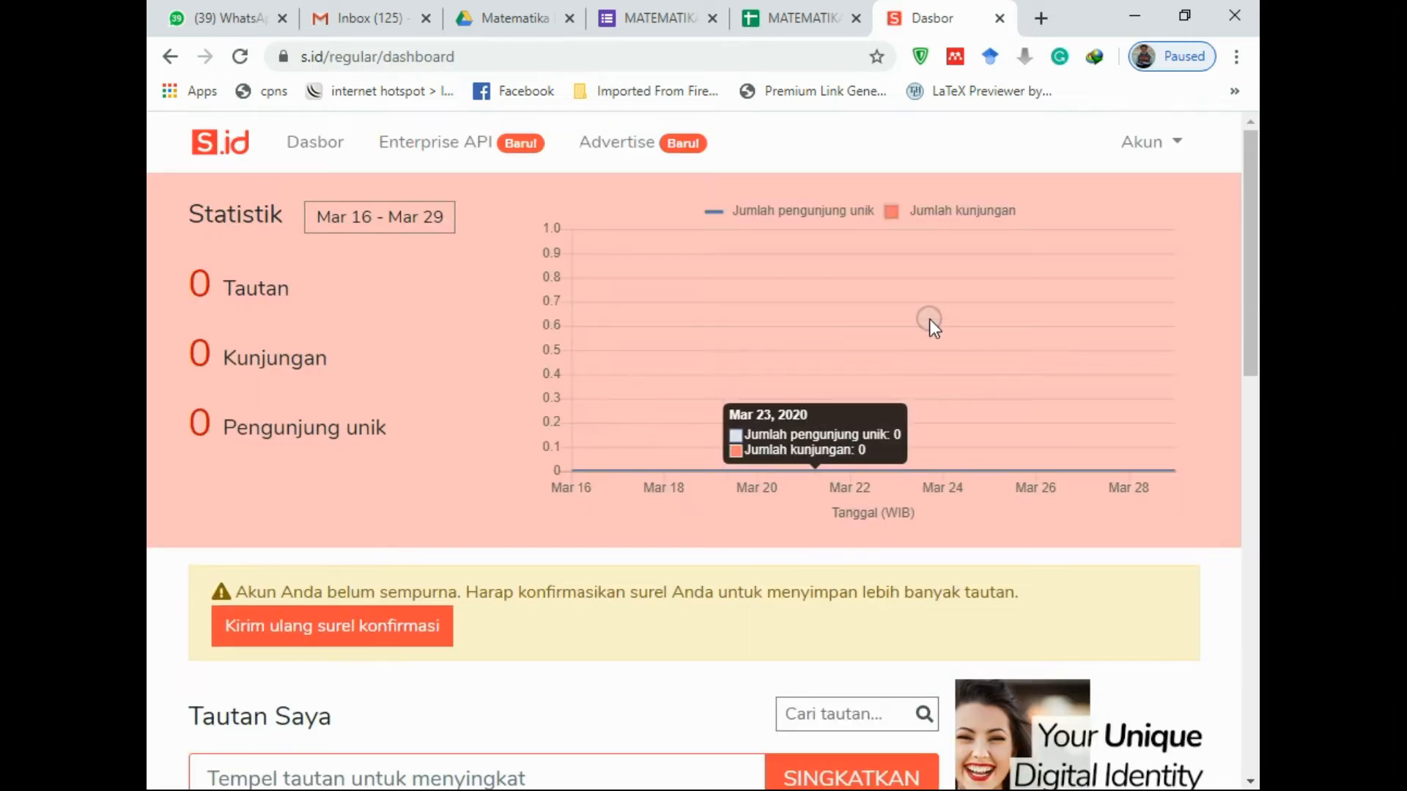
Resend the account confirmation email and dismiss the email-sent notice
scroll(832, 337, down, 5)
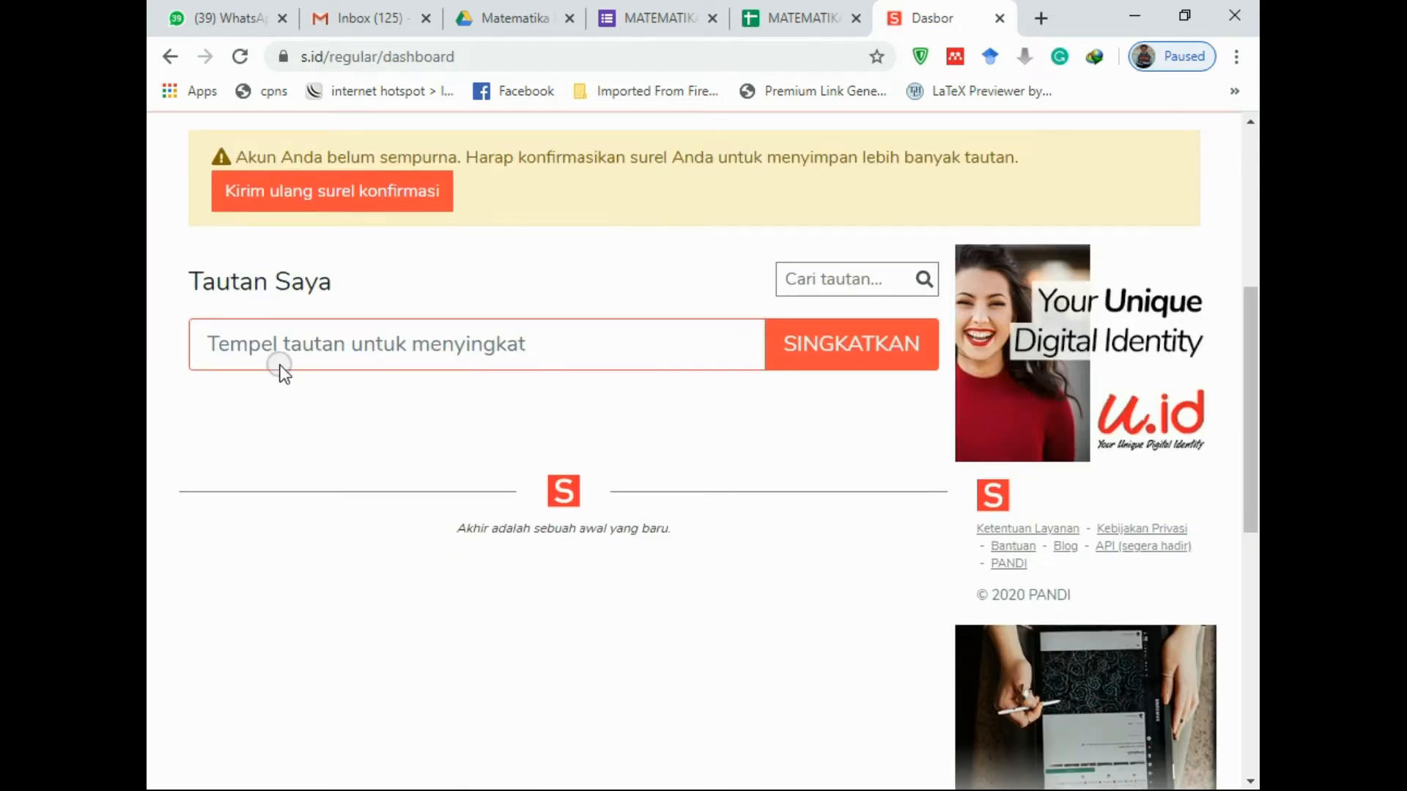
scroll(444, 363, up, 1)
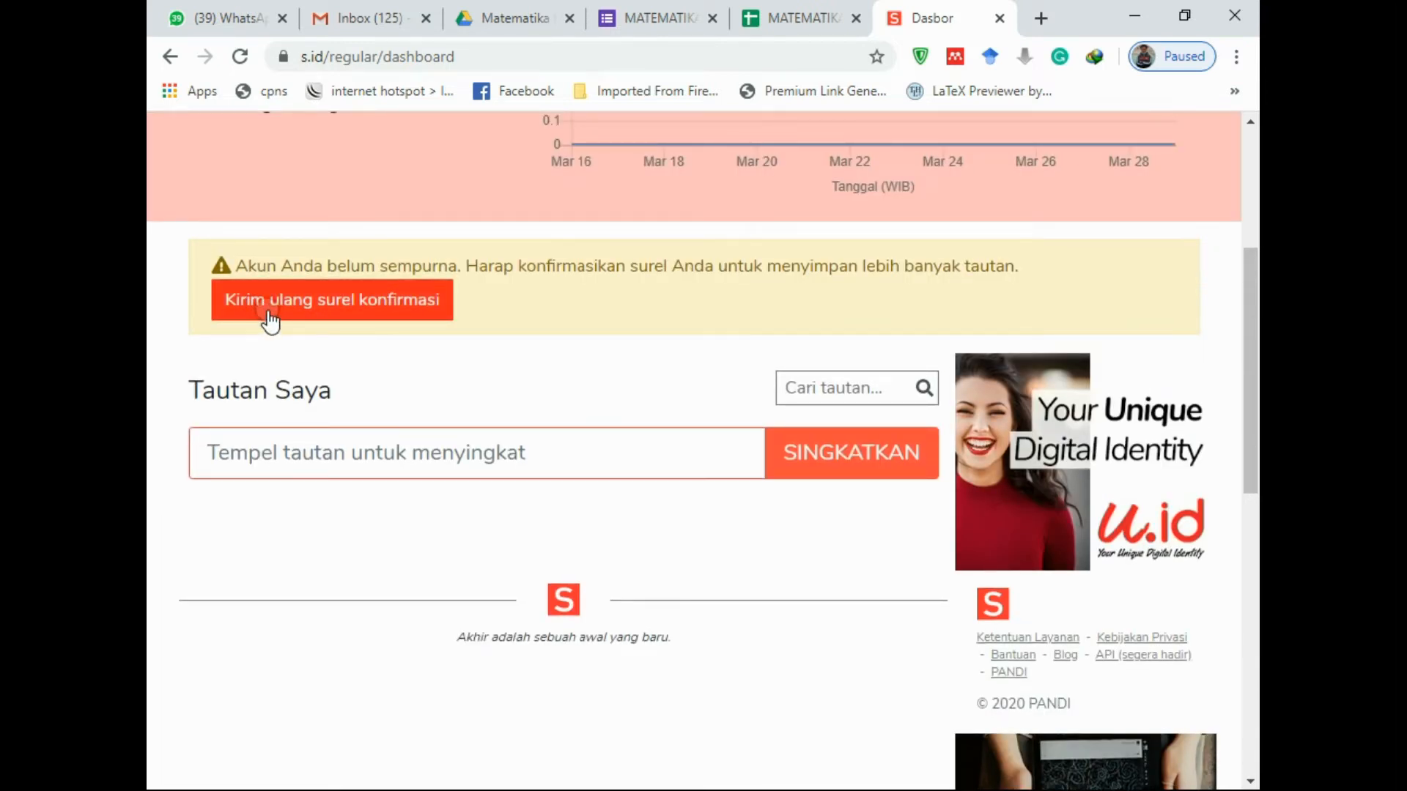
click(368, 306)
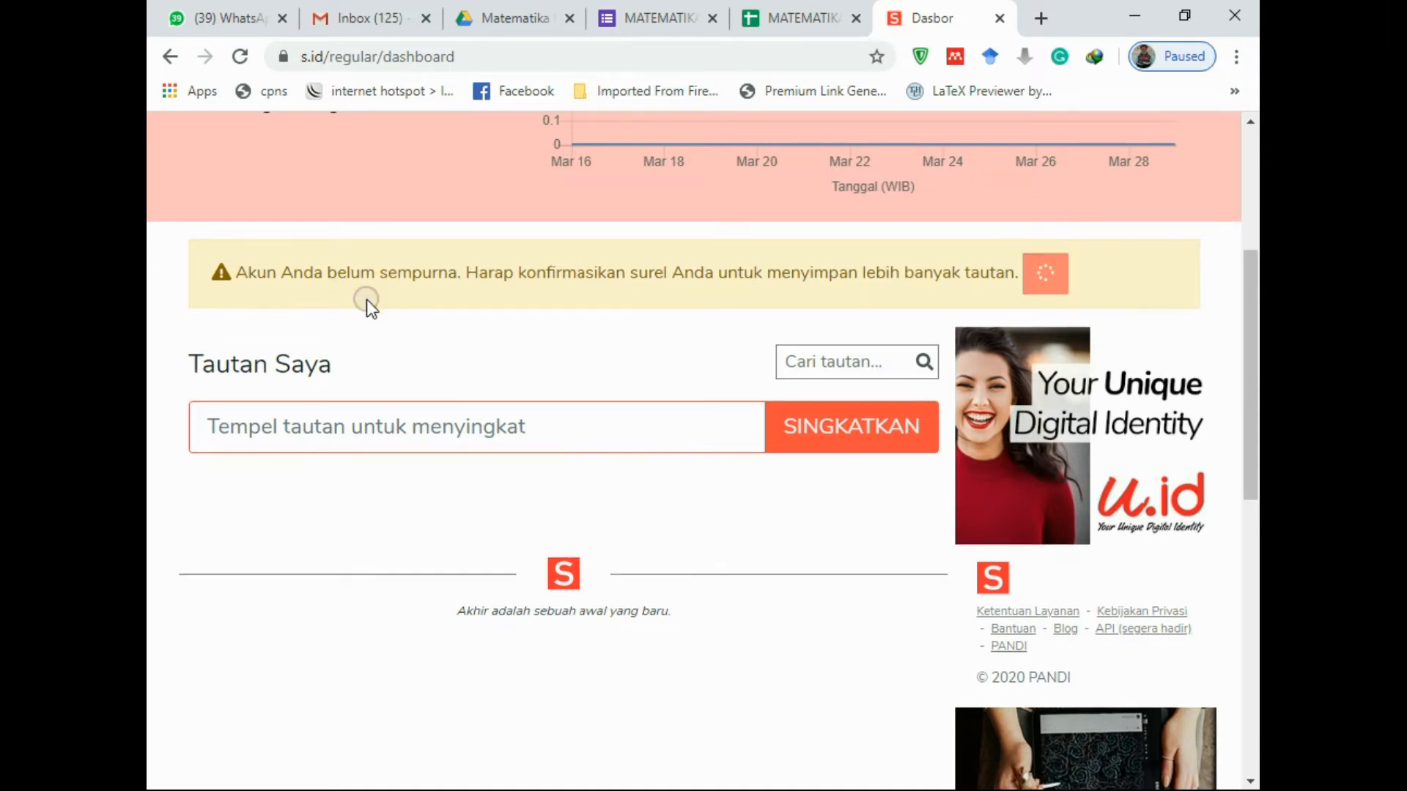
click(895, 560)
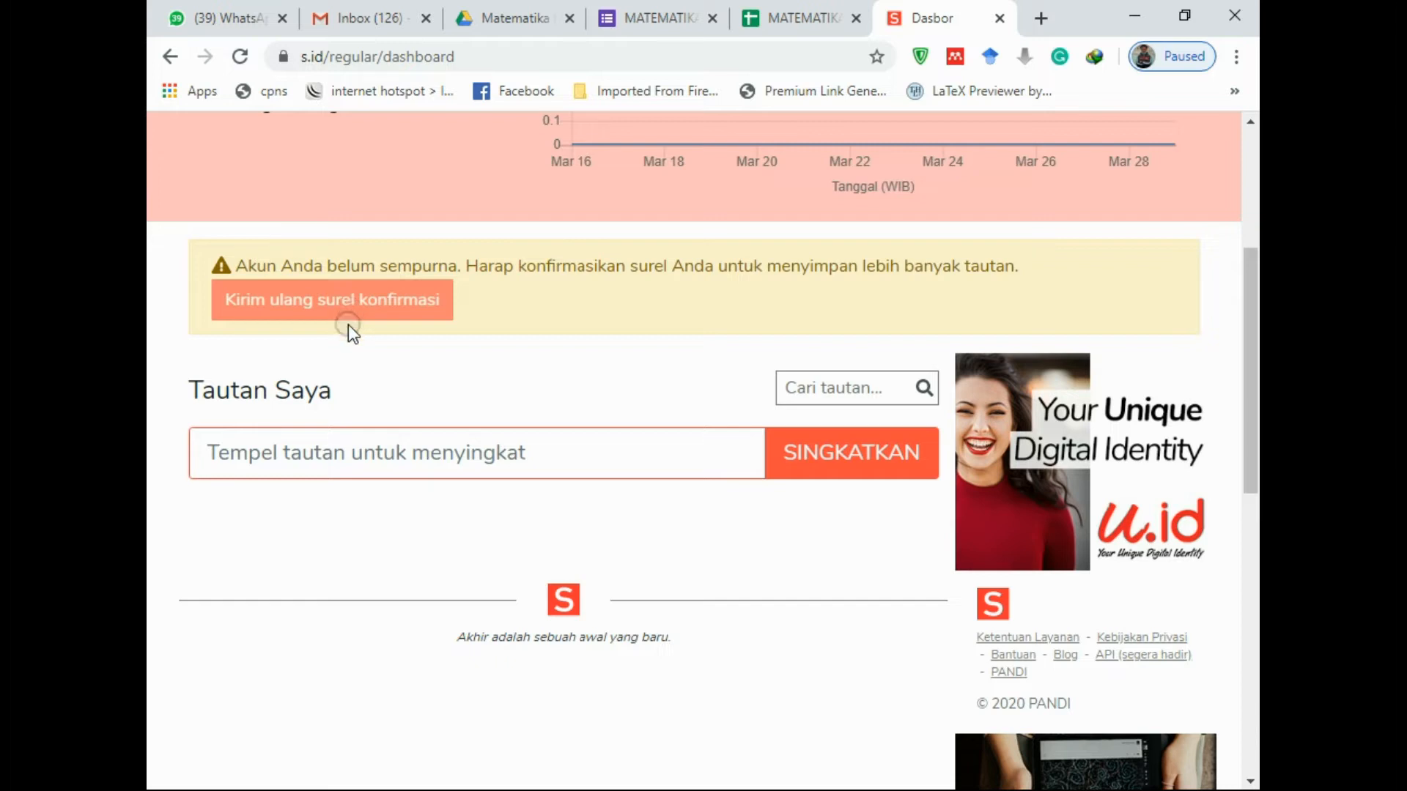
Verify the address from the S.ID email in Gmail and close the duplicate dashboard tab
click(347, 10)
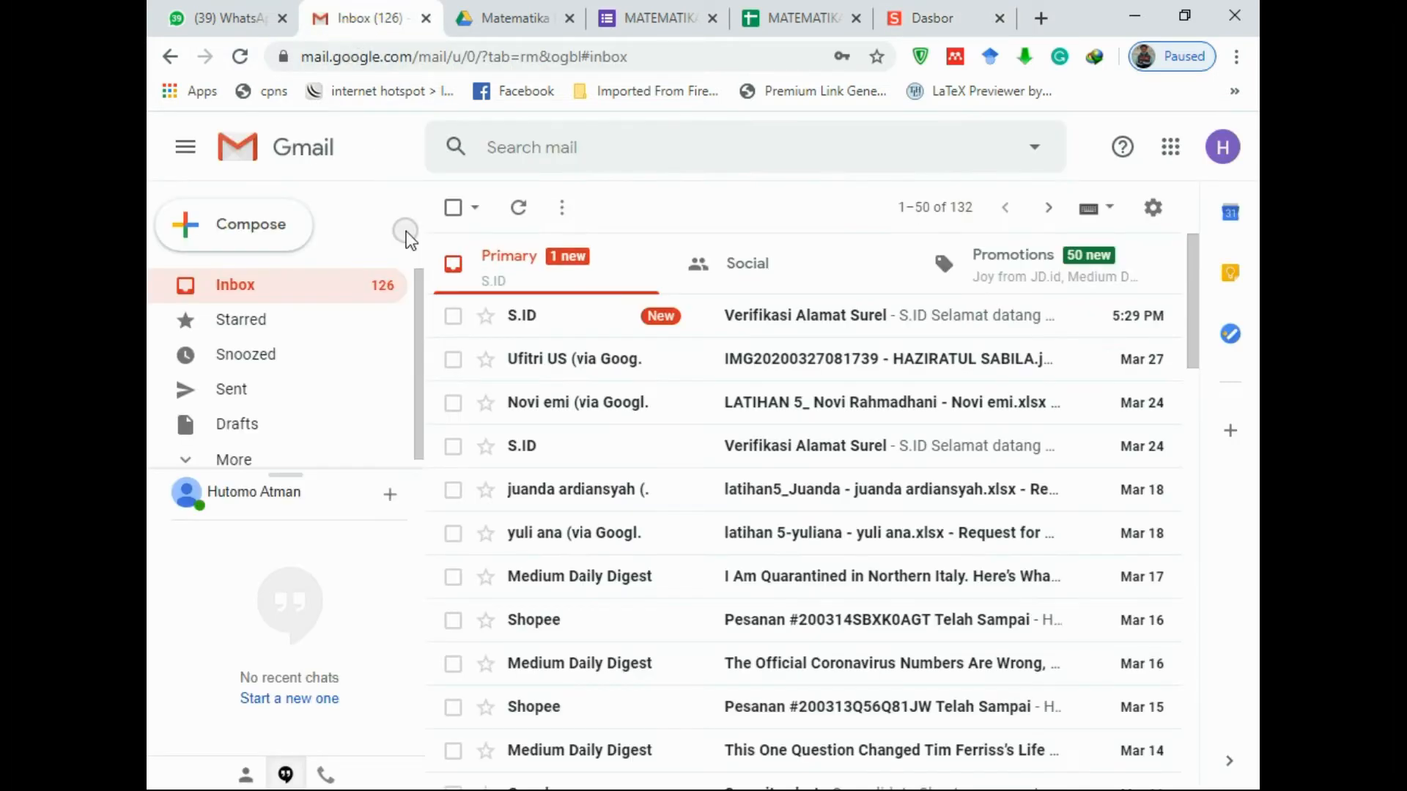
click(764, 312)
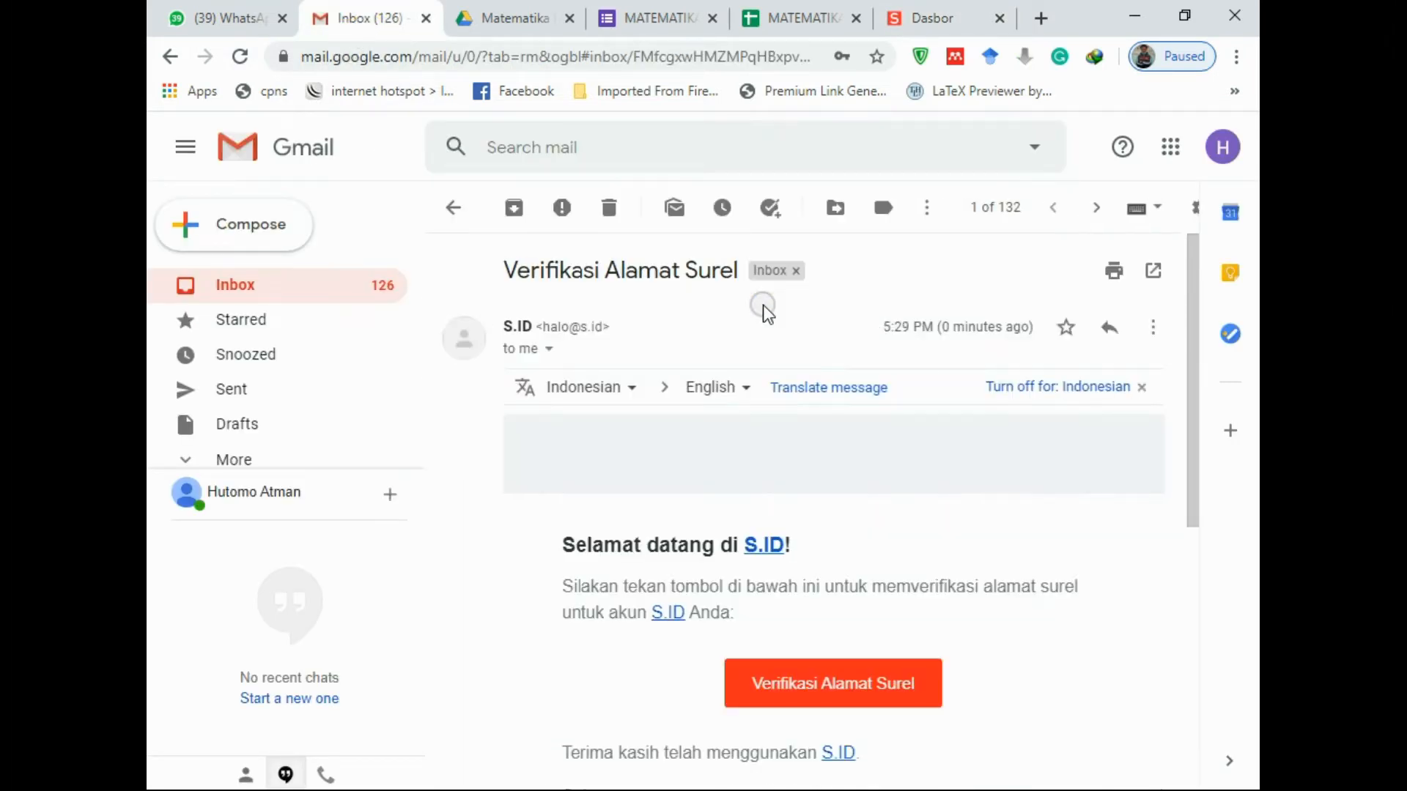
scroll(525, 403, down, 3)
click(822, 468)
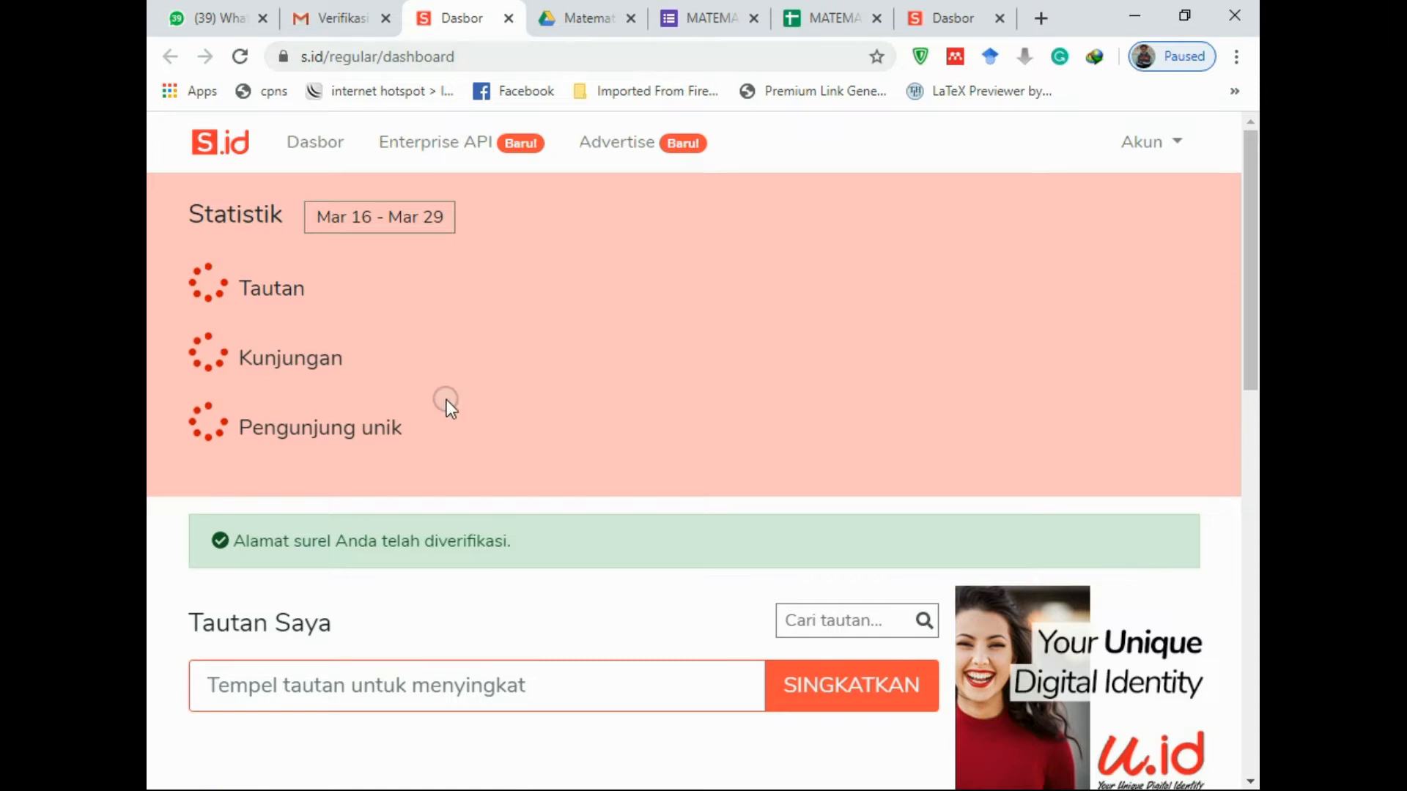
scroll(261, 587, down, 3)
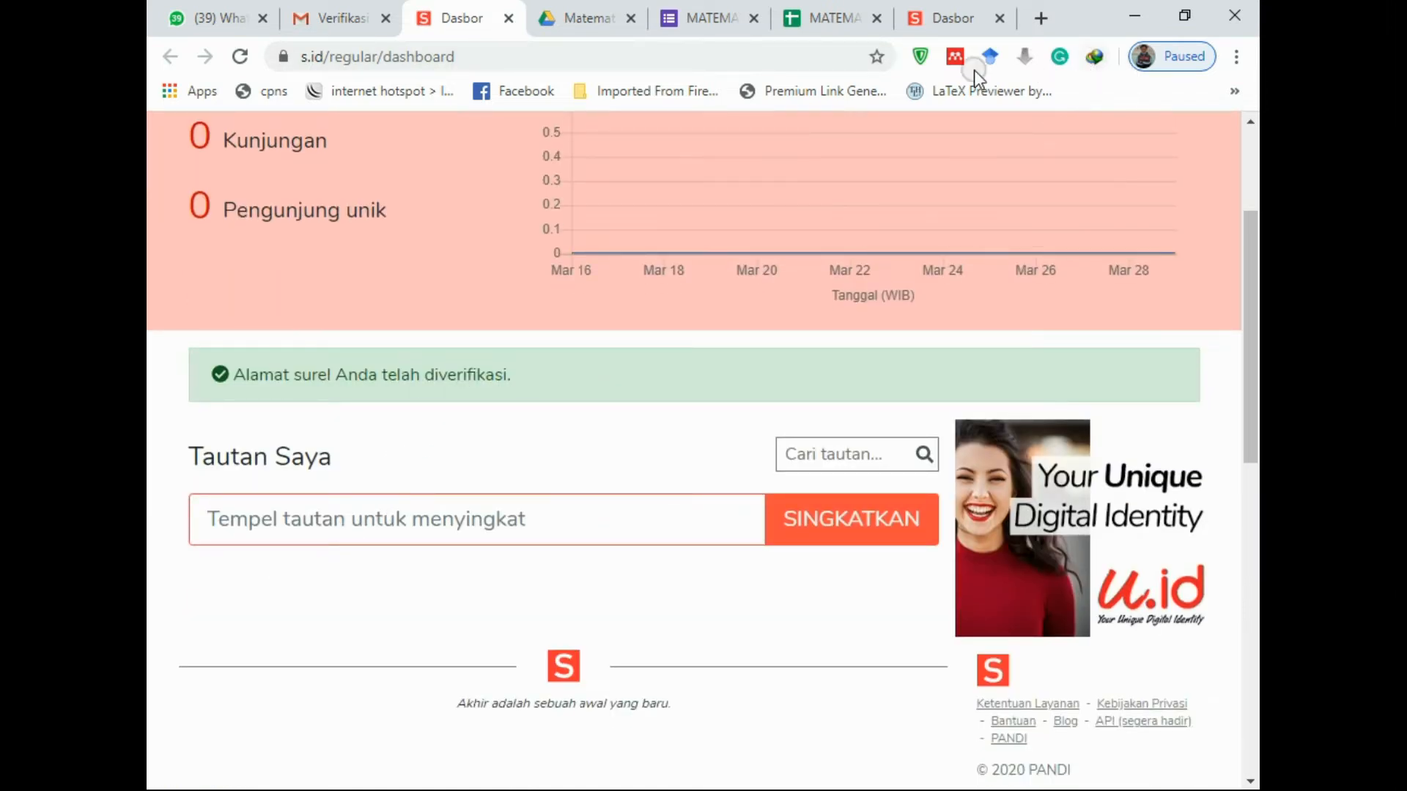
click(999, 18)
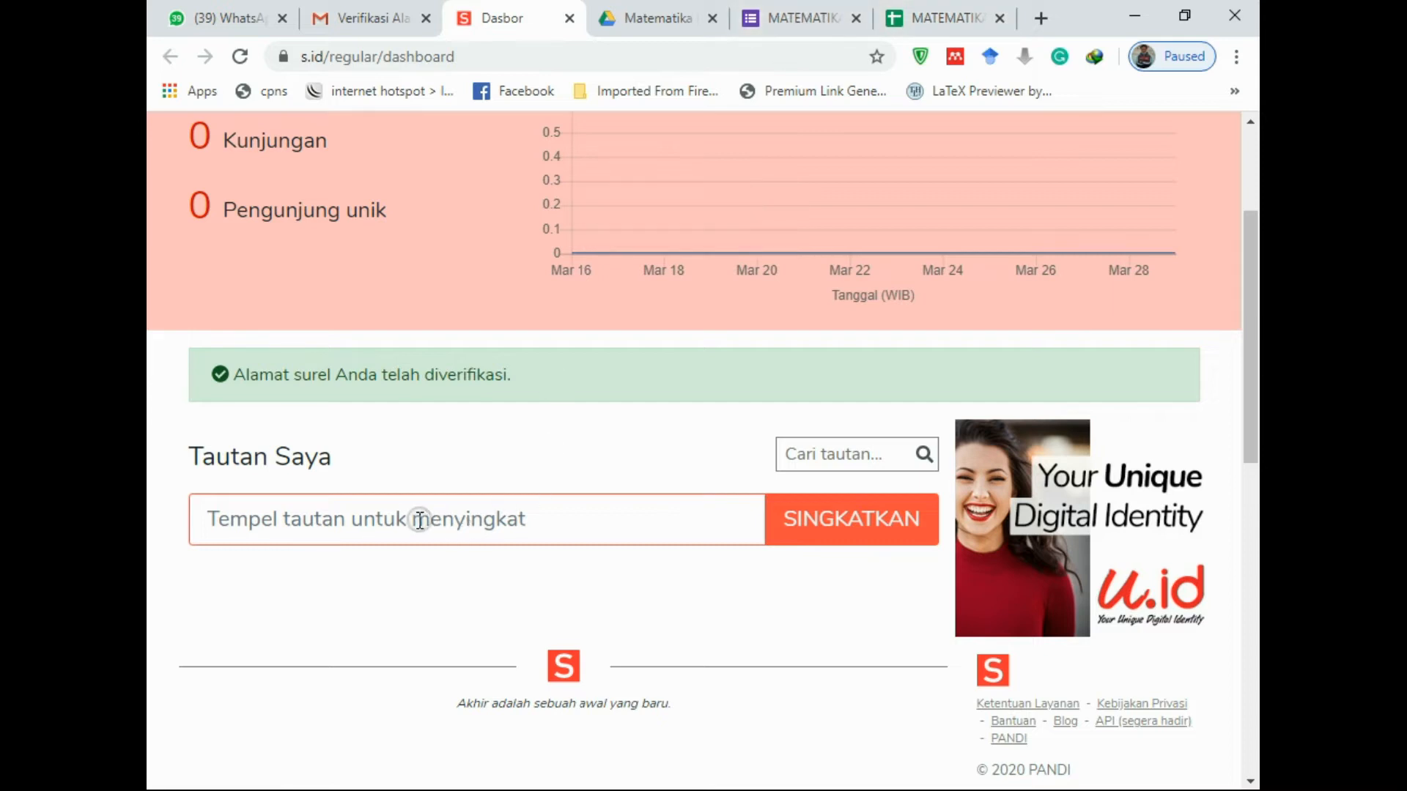
Paste the form's forms.gle link into s.id to shorten it
right_click(383, 525)
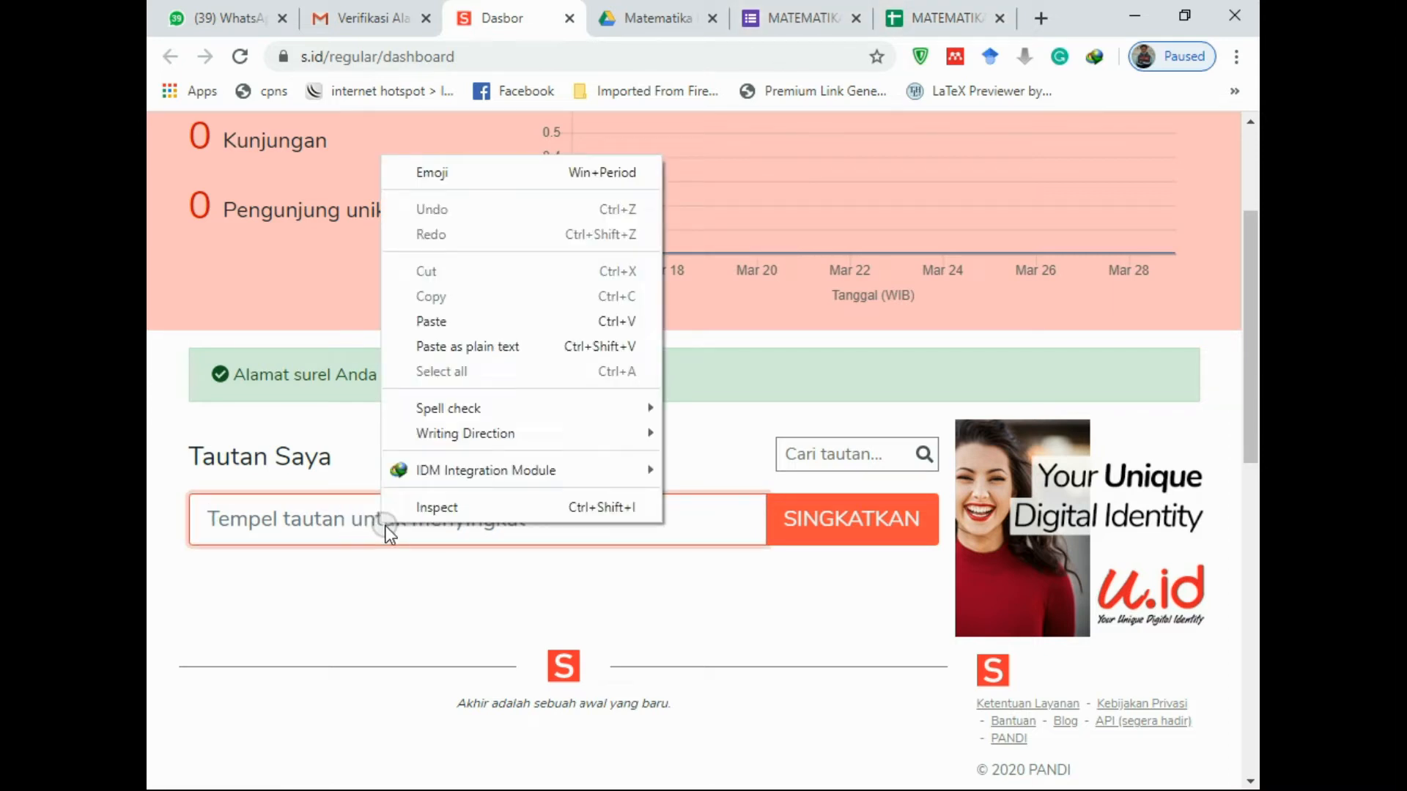
click(493, 322)
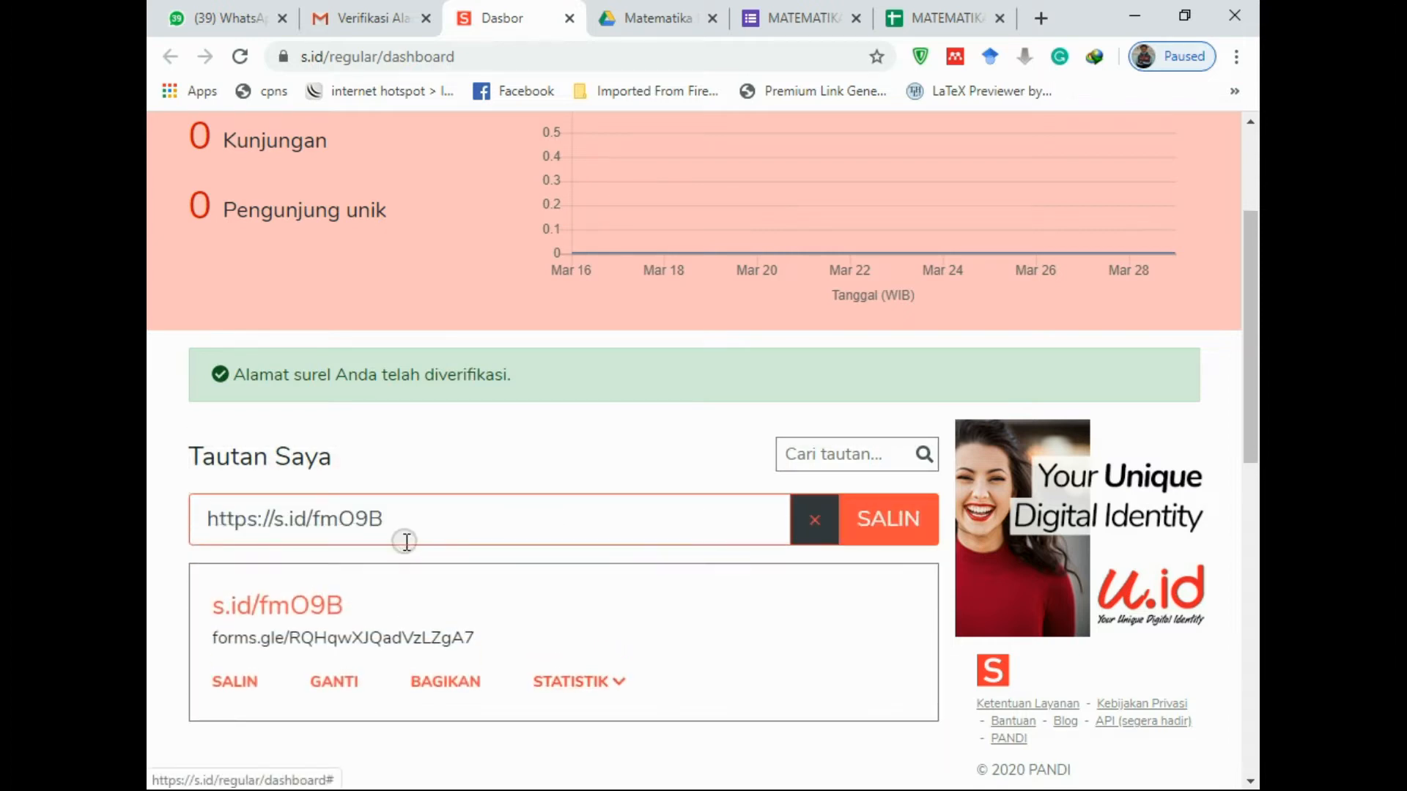
scroll(337, 513, down, 3)
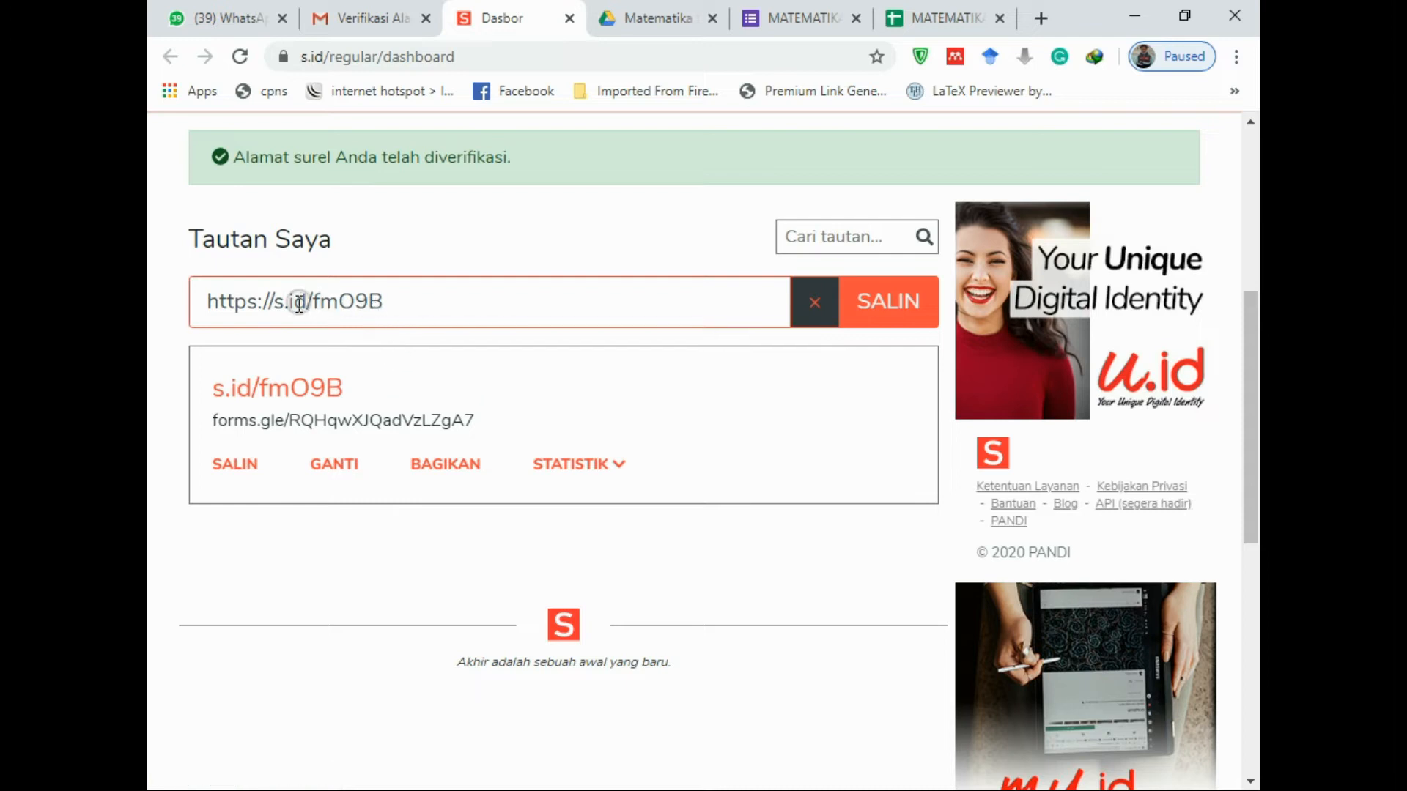
Replace the short code fmO9B with matematikabisnis and save it
click(335, 471)
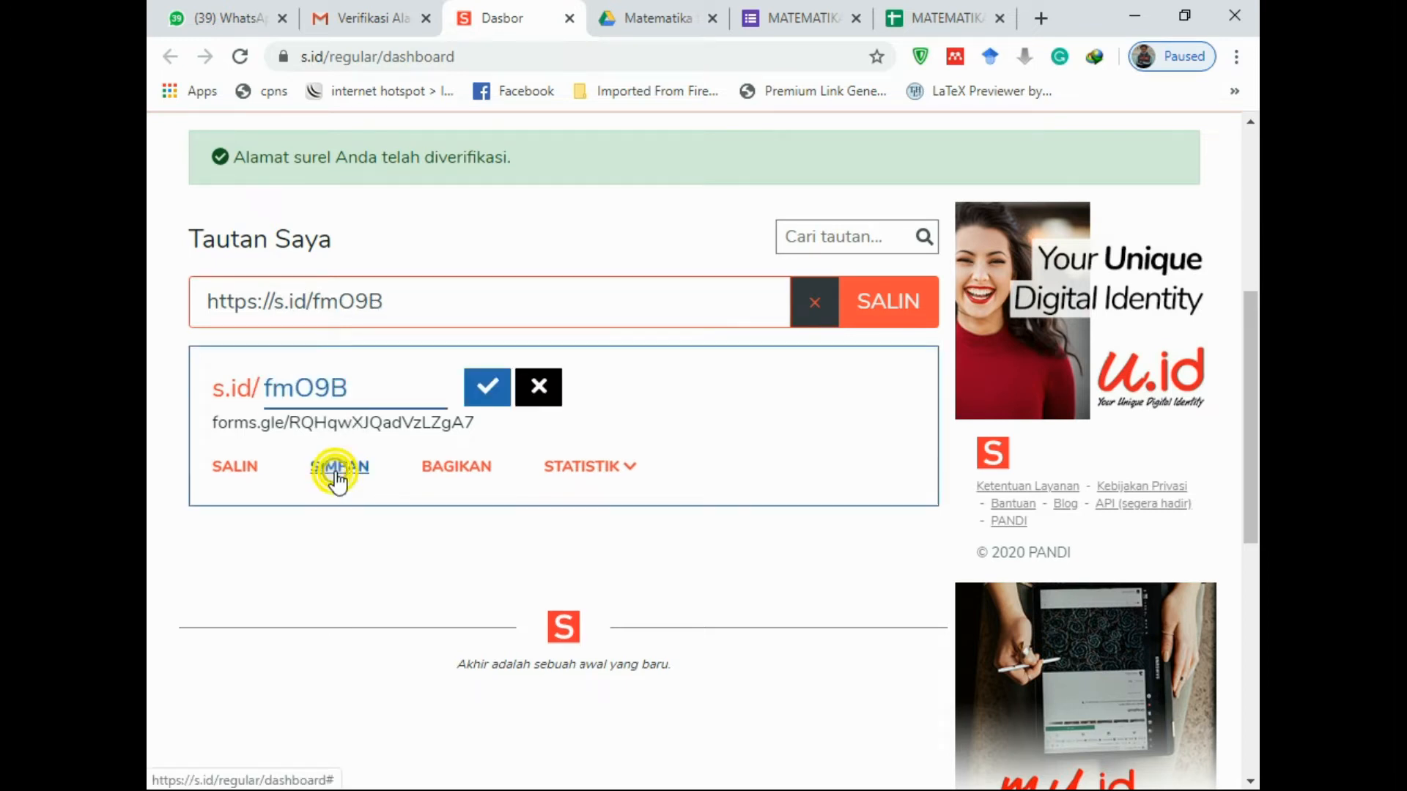
double_click(270, 394)
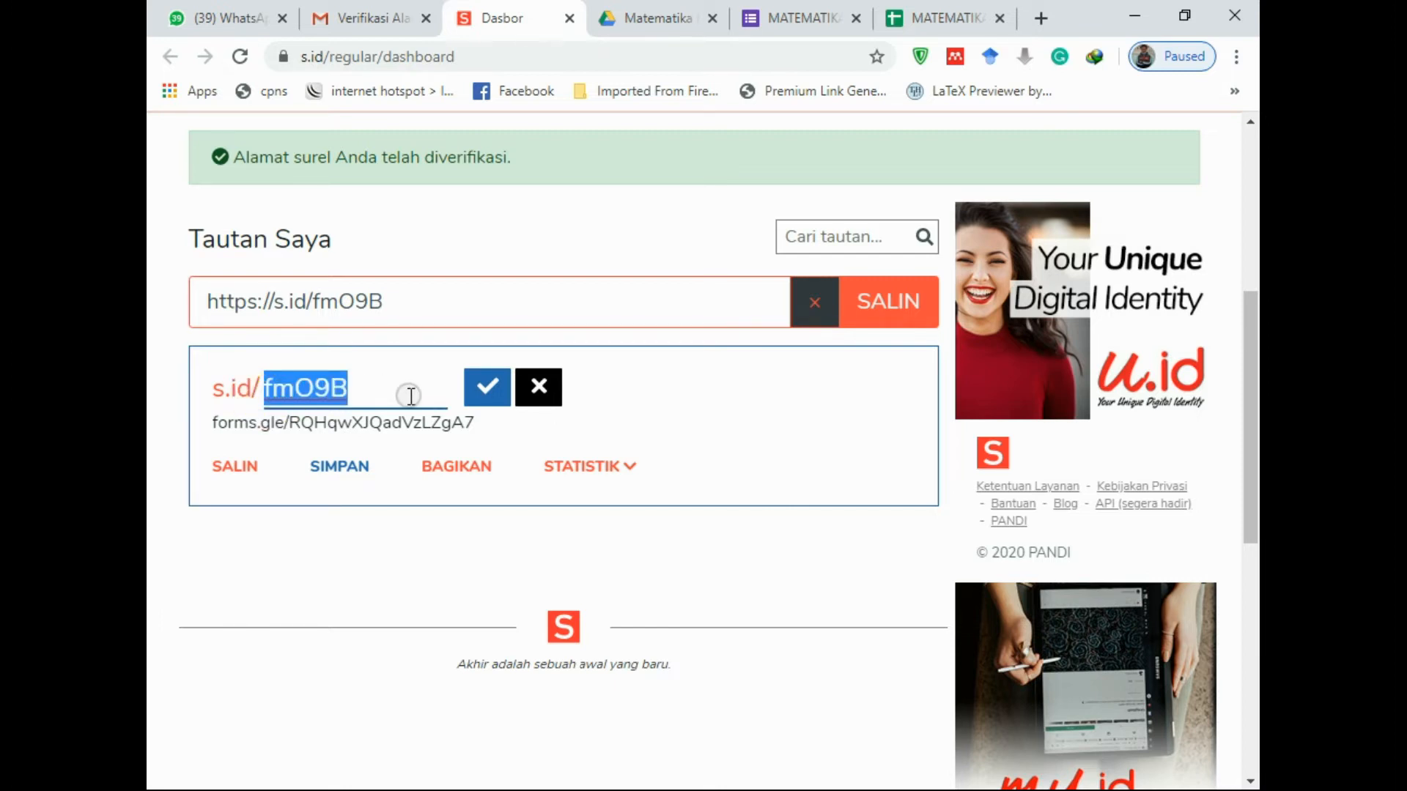
text(mate)
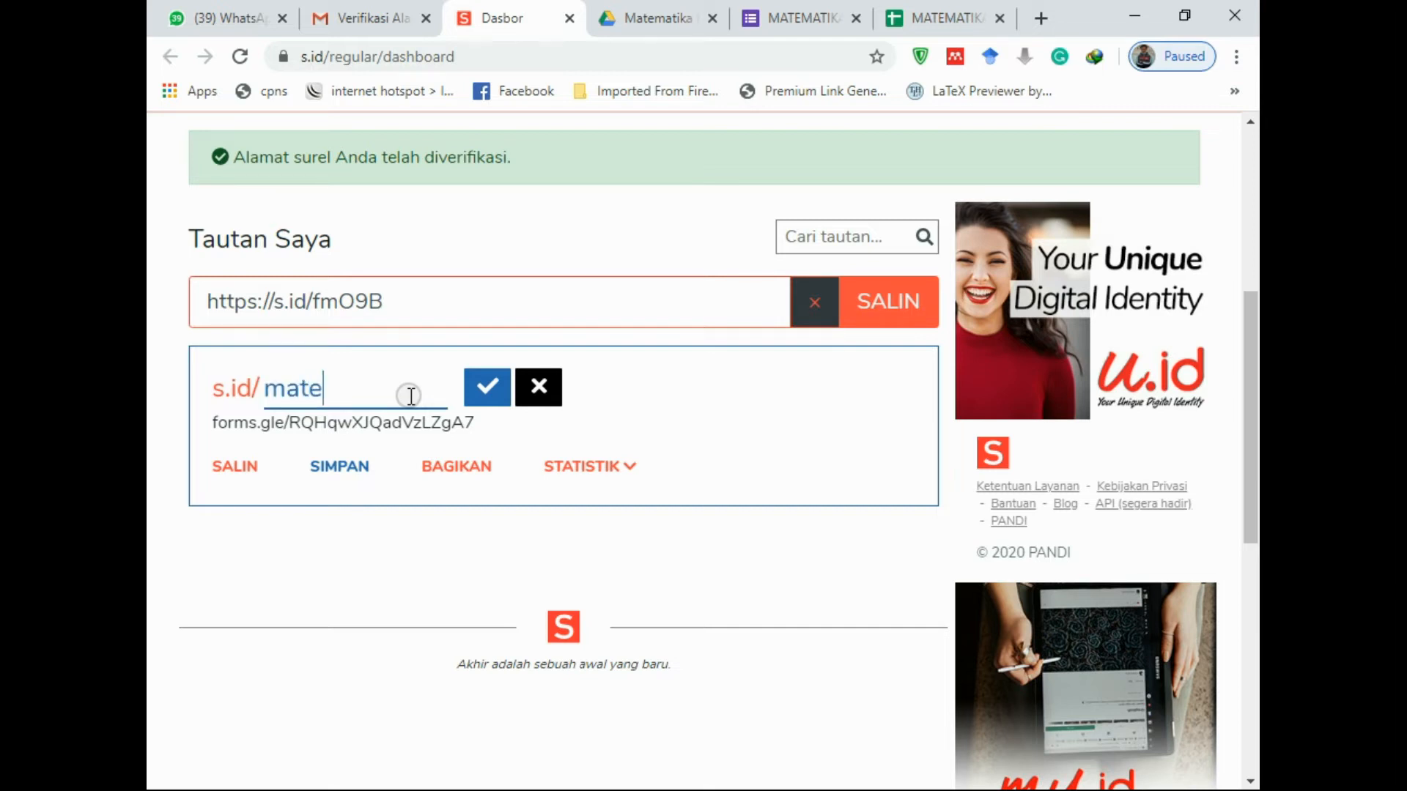
text(matika)
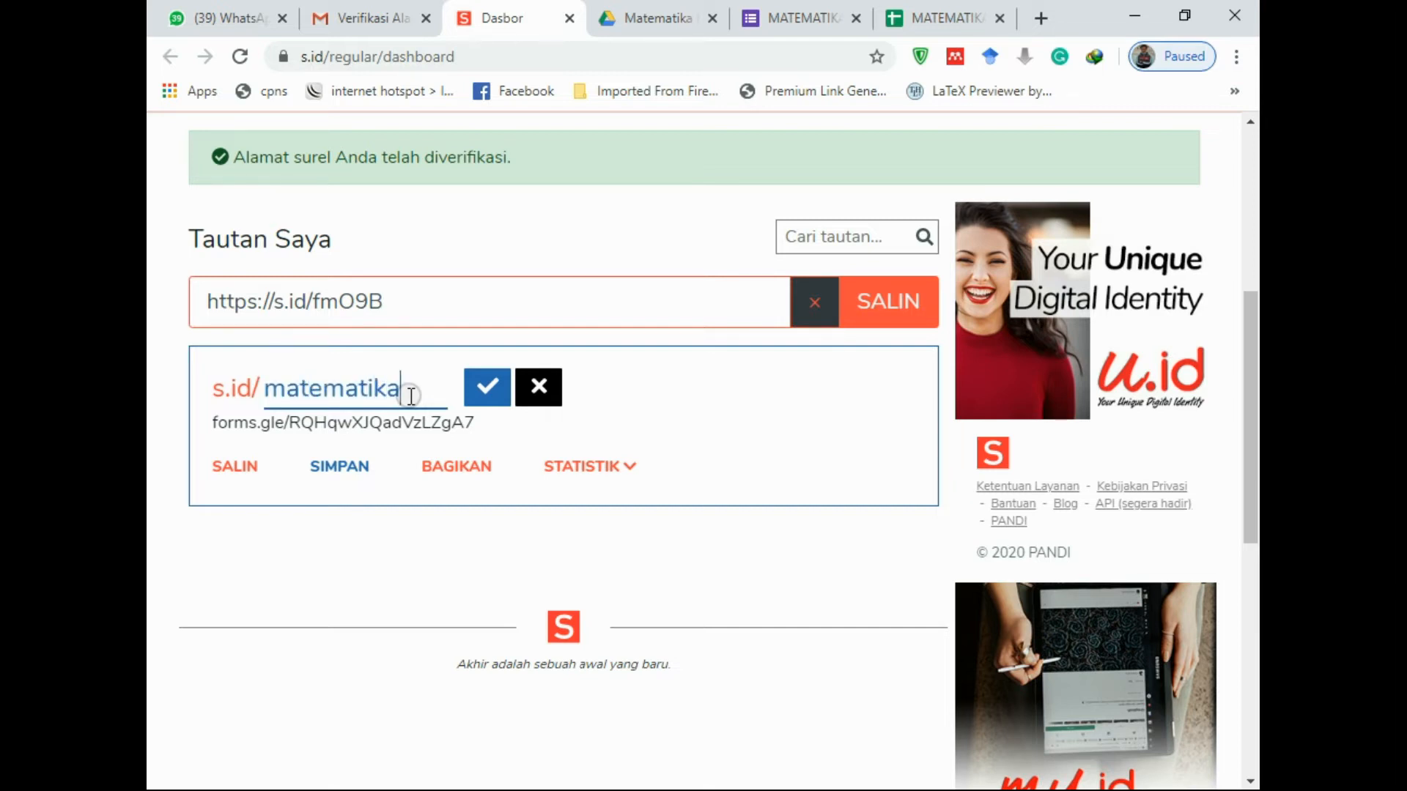
text(bisn)
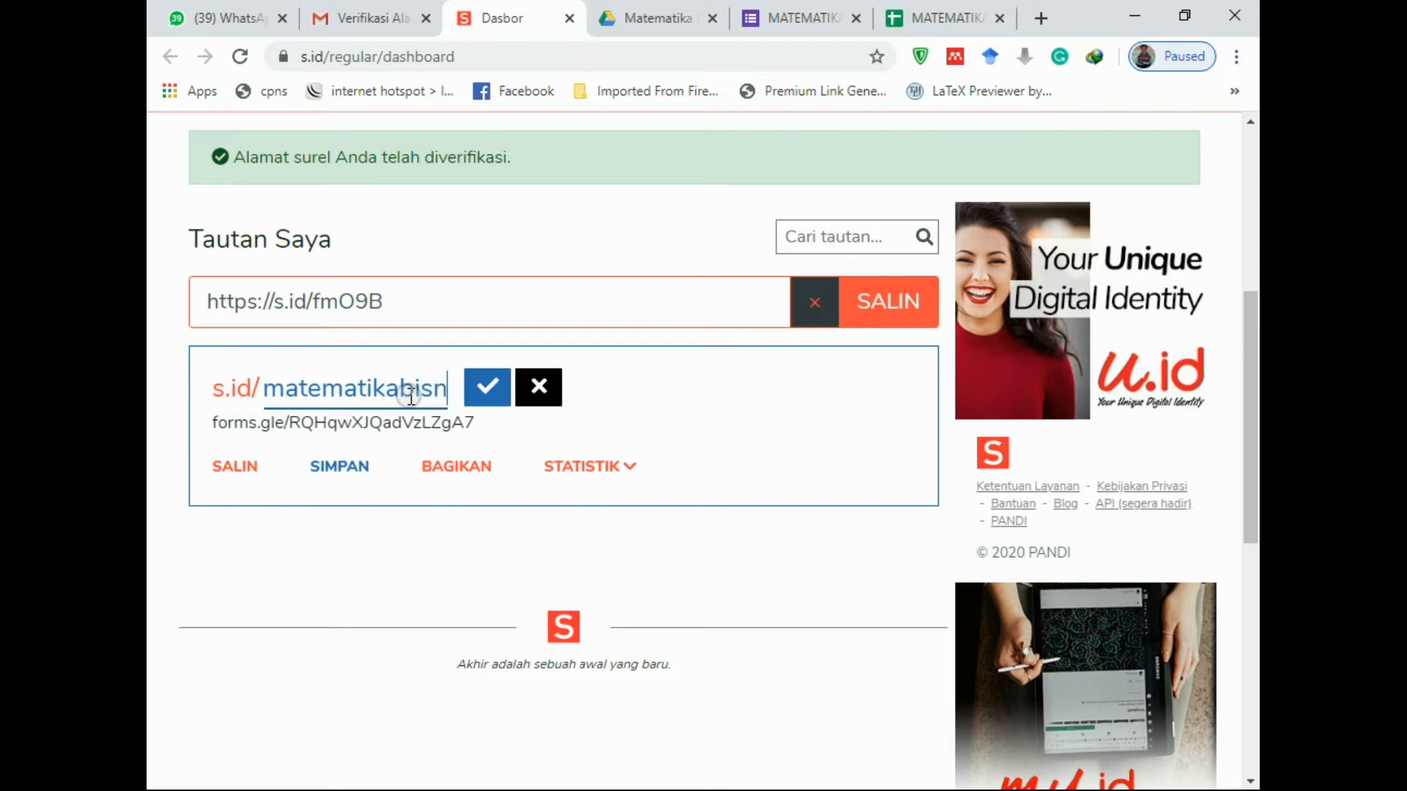
text(is)
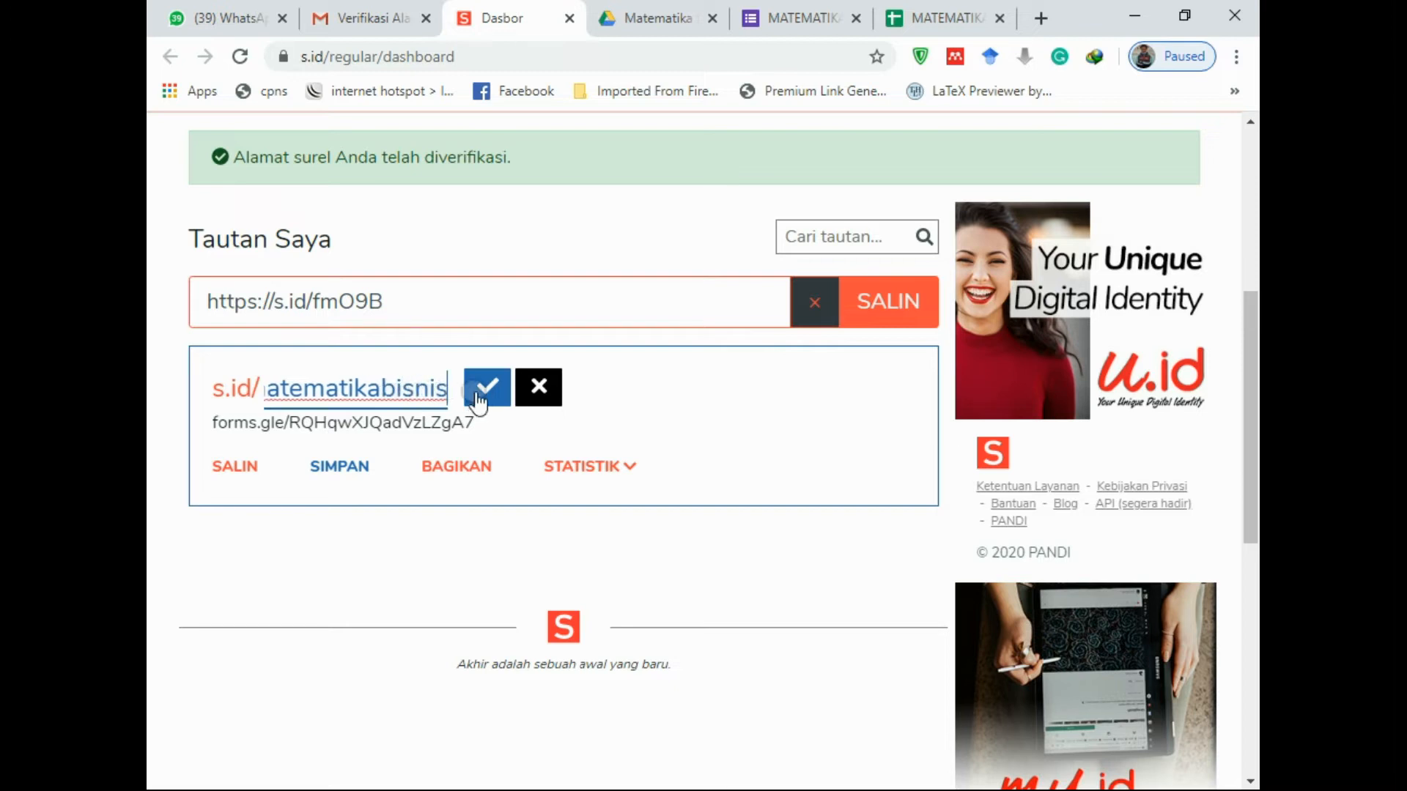
click(485, 399)
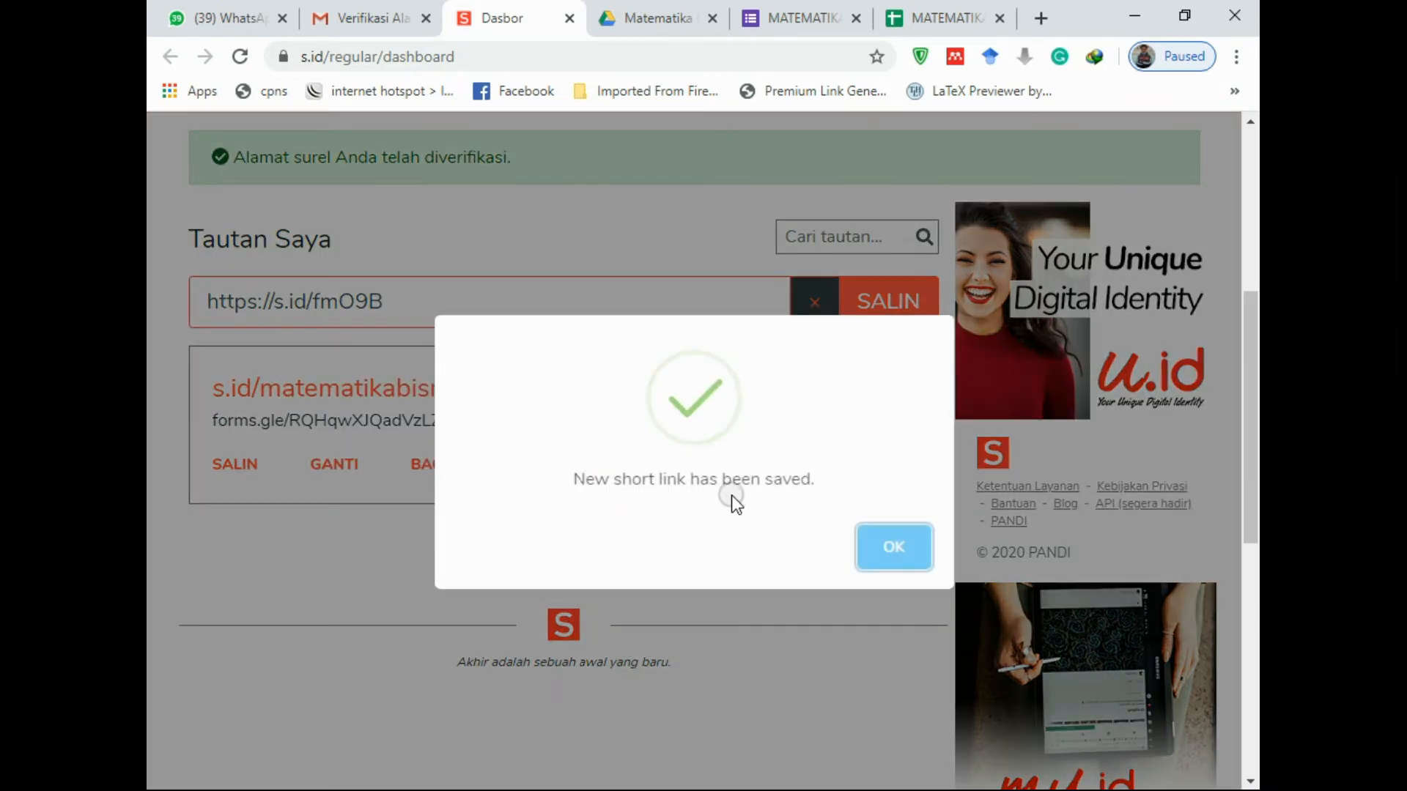
click(884, 531)
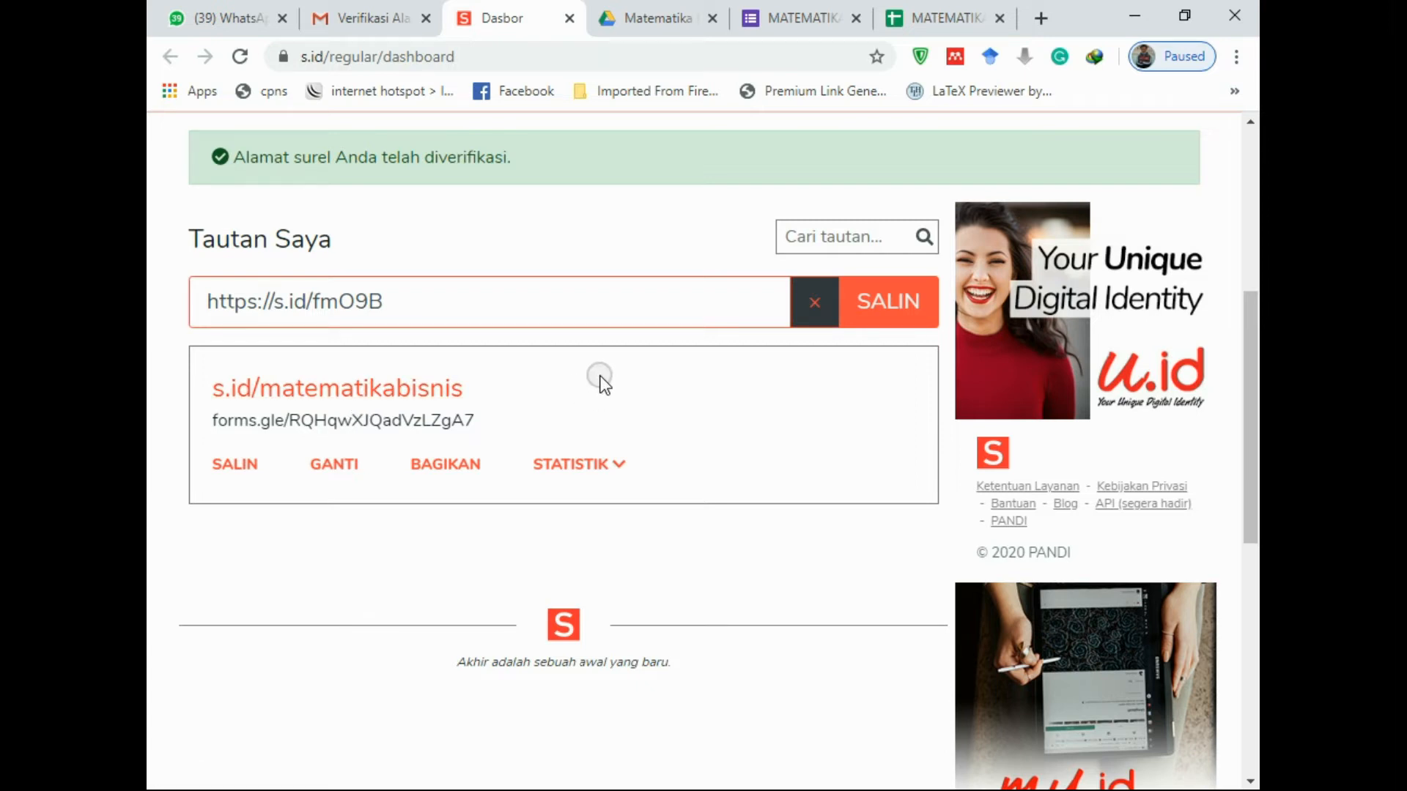
drag(478, 394, 276, 410)
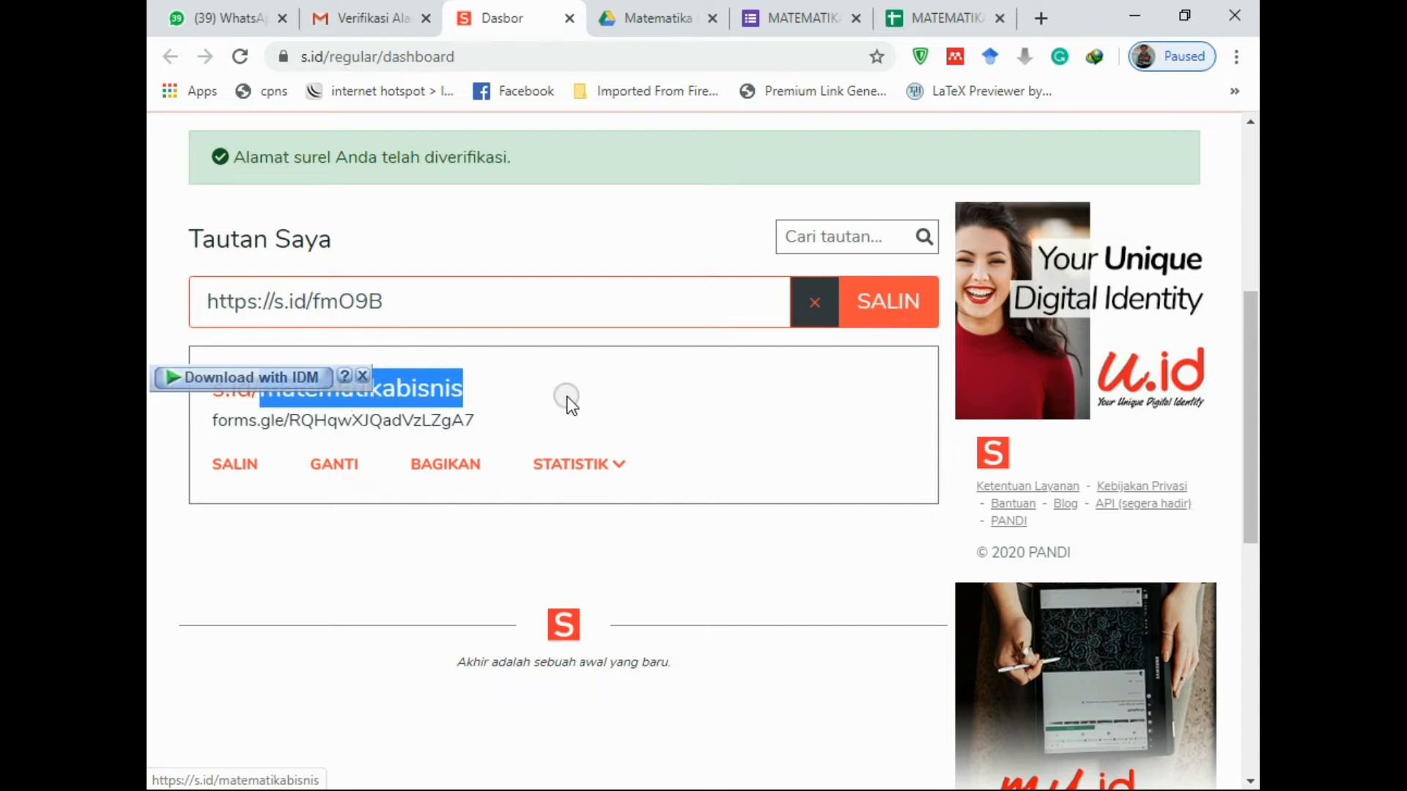
click(198, 393)
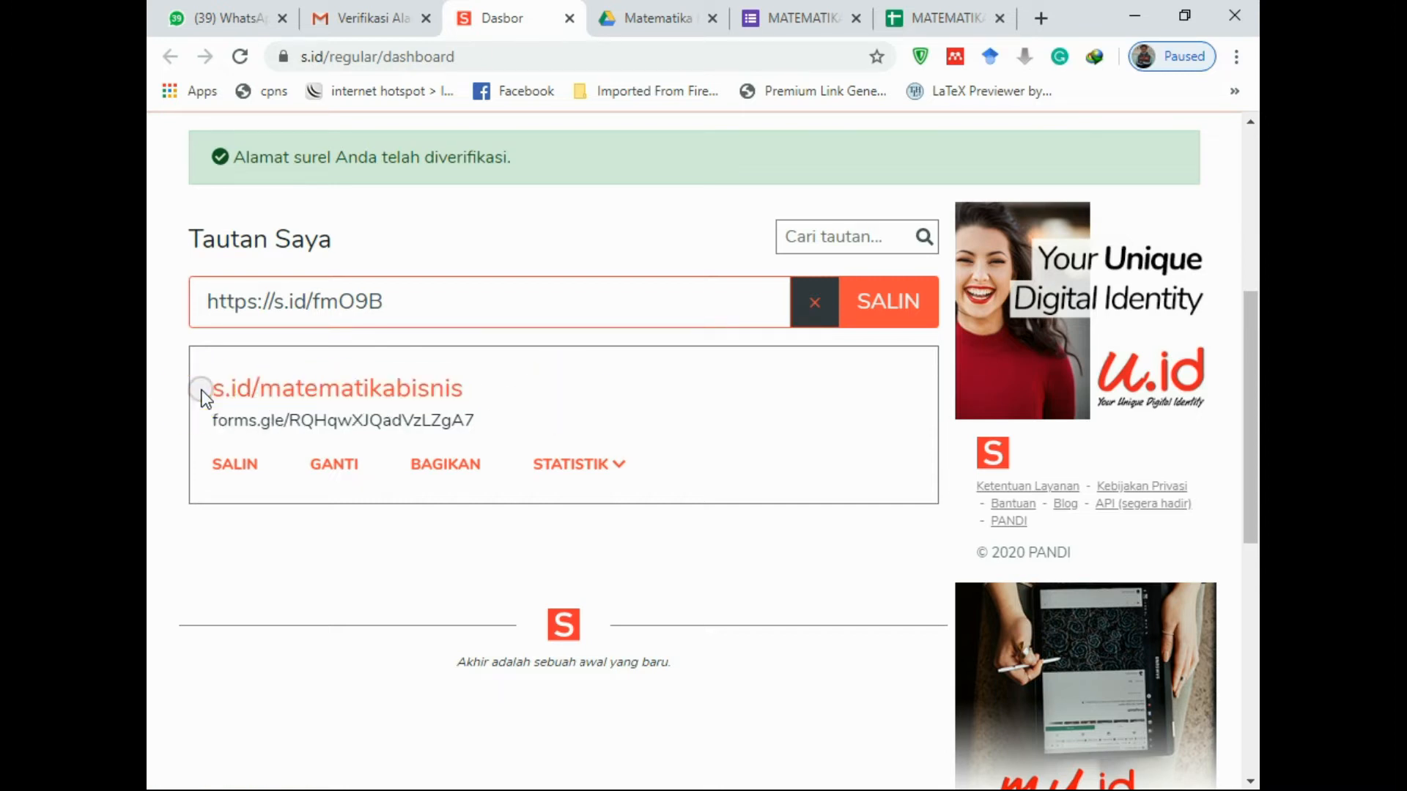
drag(208, 386, 357, 381)
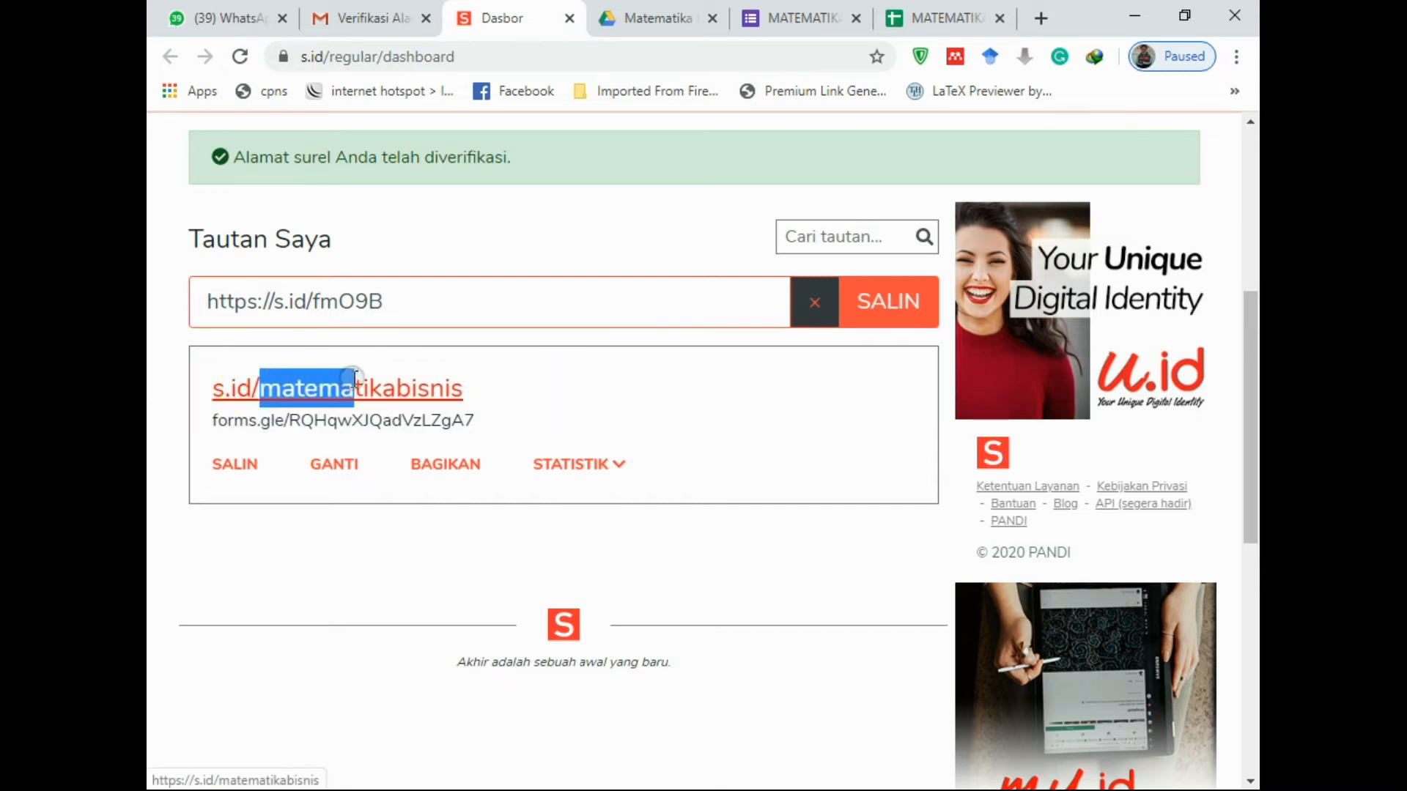
click(478, 382)
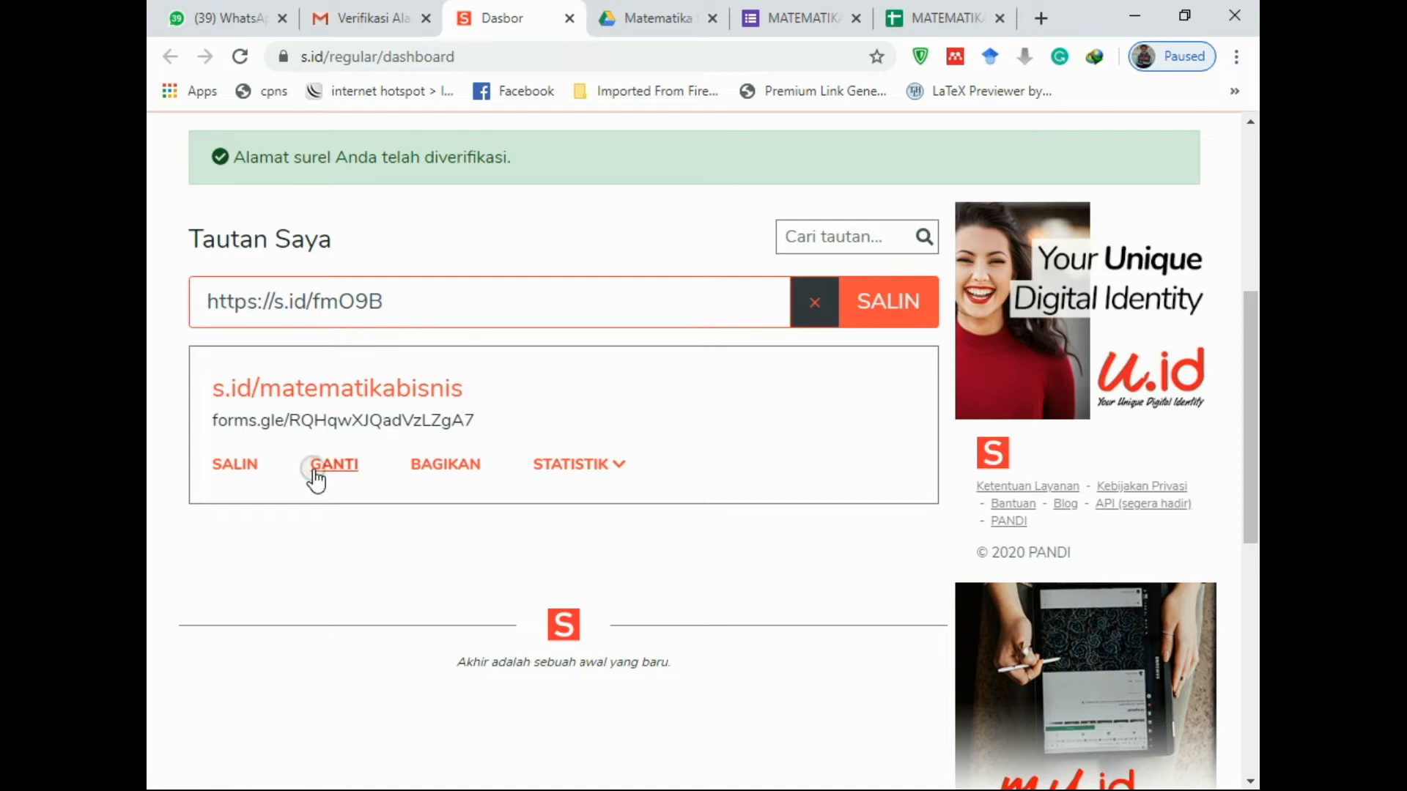
Copy the s.id/matematikabisnis short link and dismiss the 'Berhasil disalin.' notice
click(238, 466)
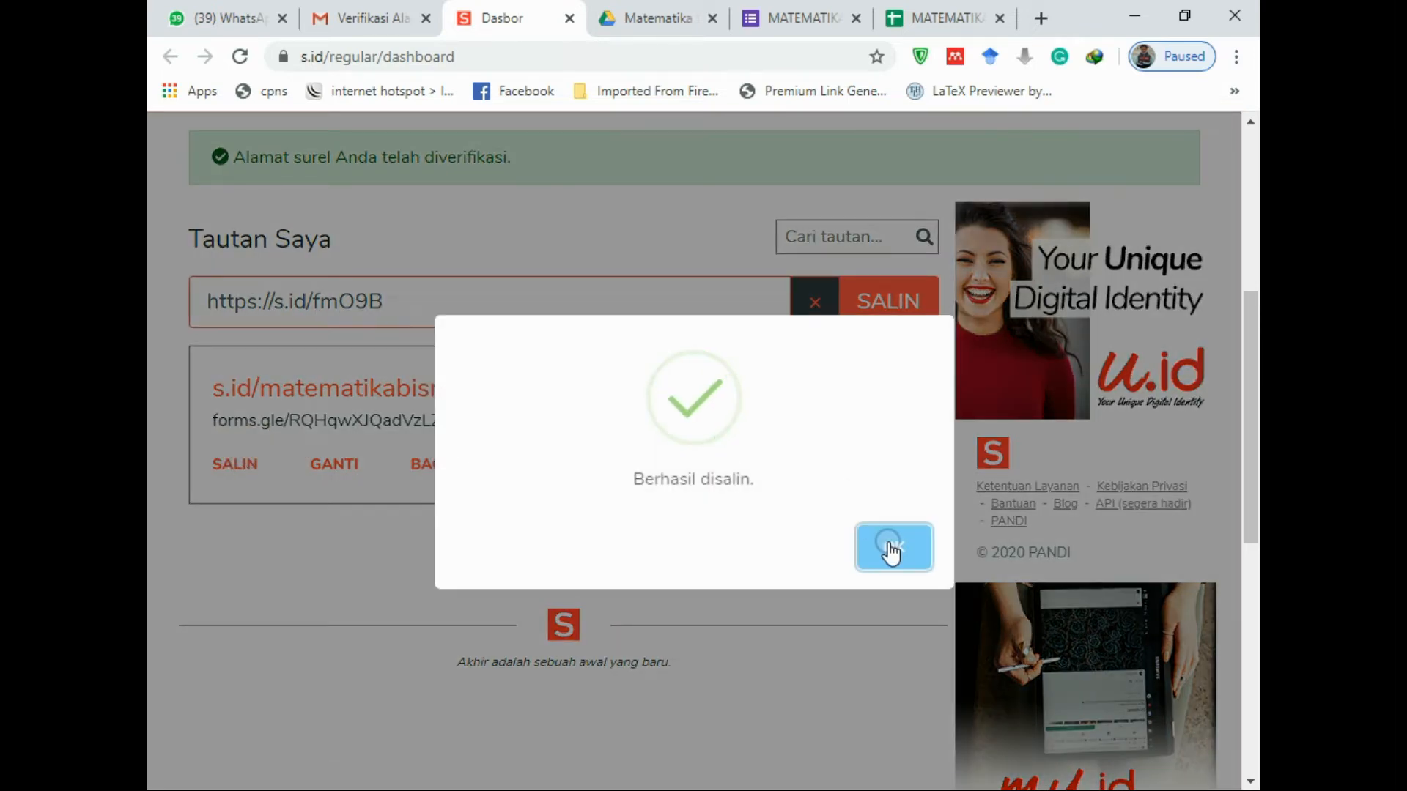
click(253, 617)
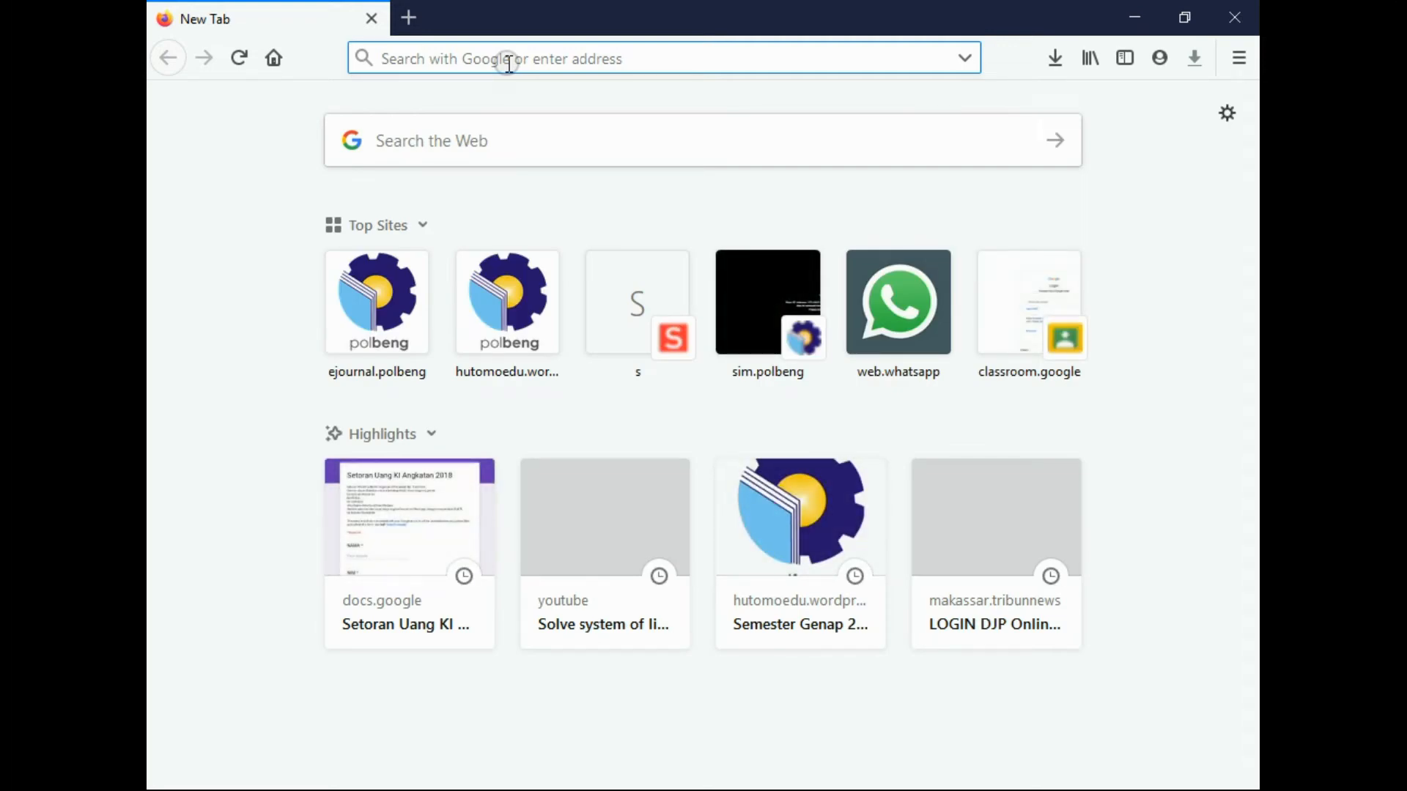
Load s.id/matematikabisnis in Firefox and confirm it redirects to the MATEMATIKA BISNIS form
text(https://s.id/matematikabisnis)
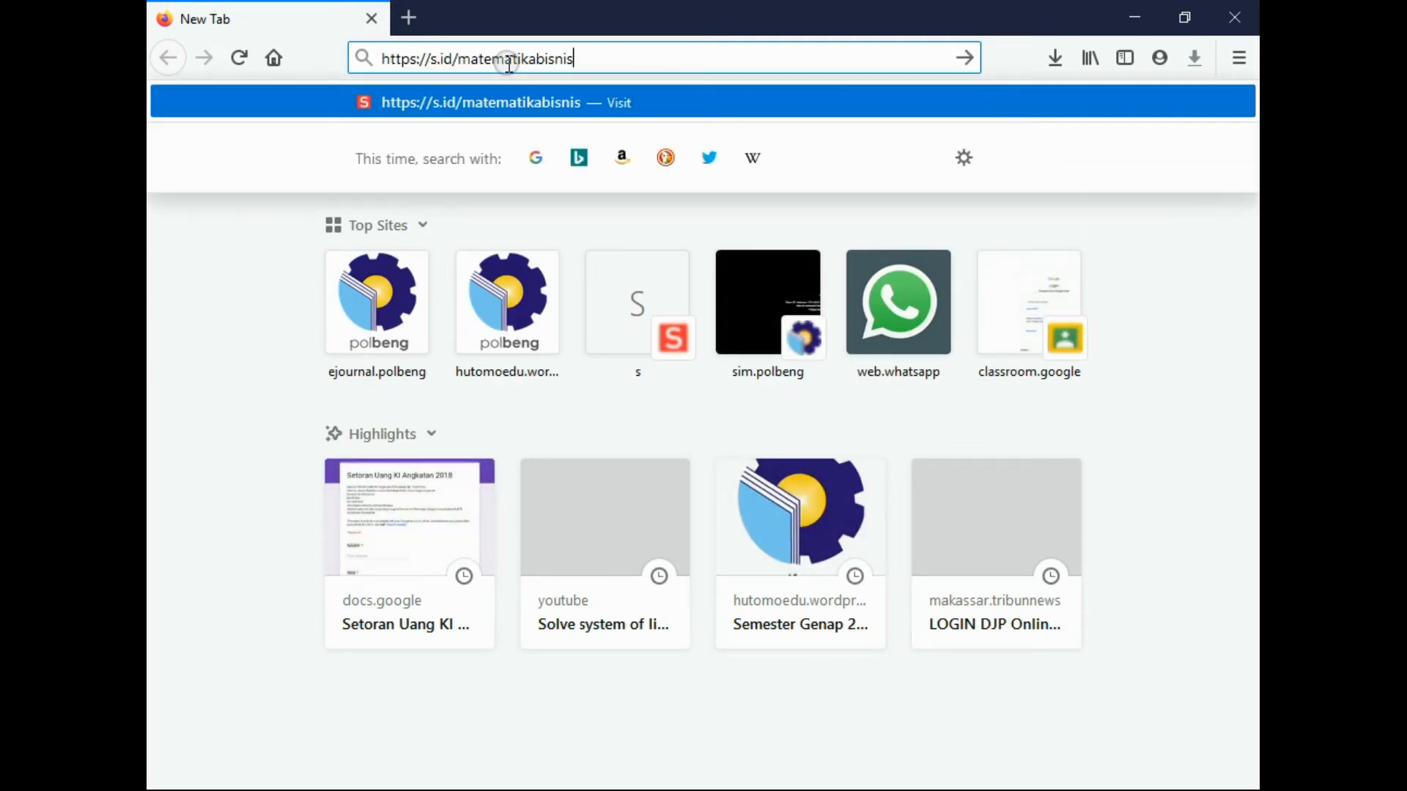
drag(435, 55, 297, 76)
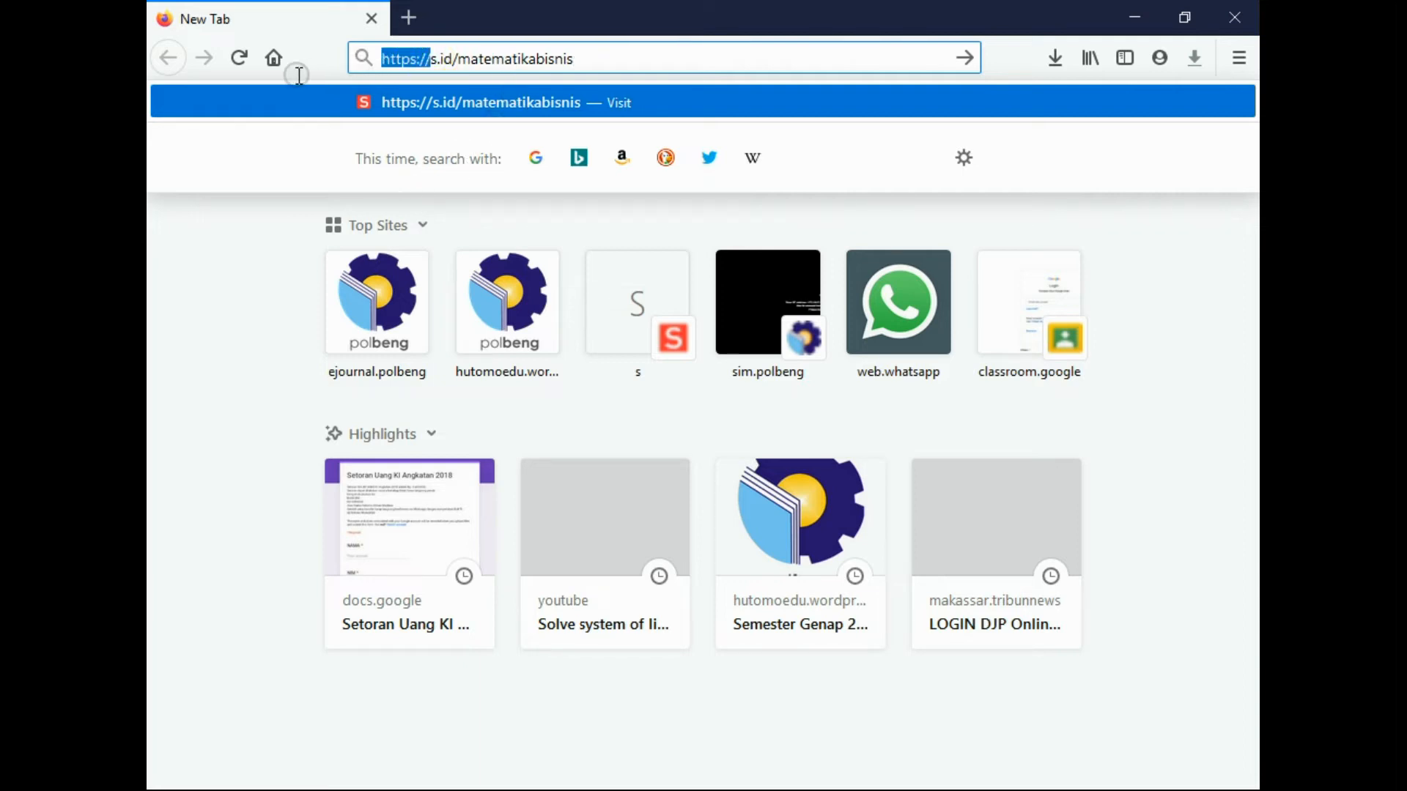
key(BackSpace)
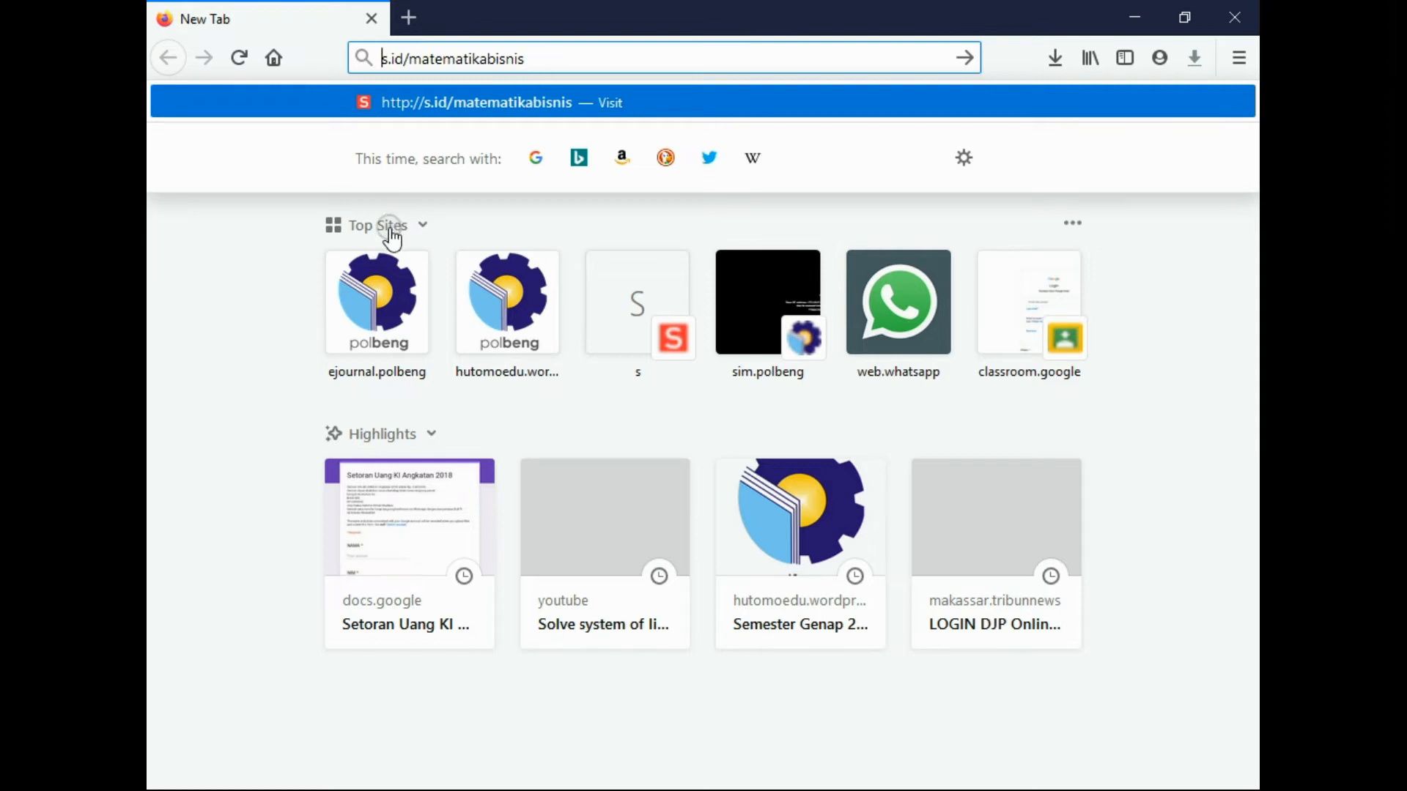
key(ctrl+4)
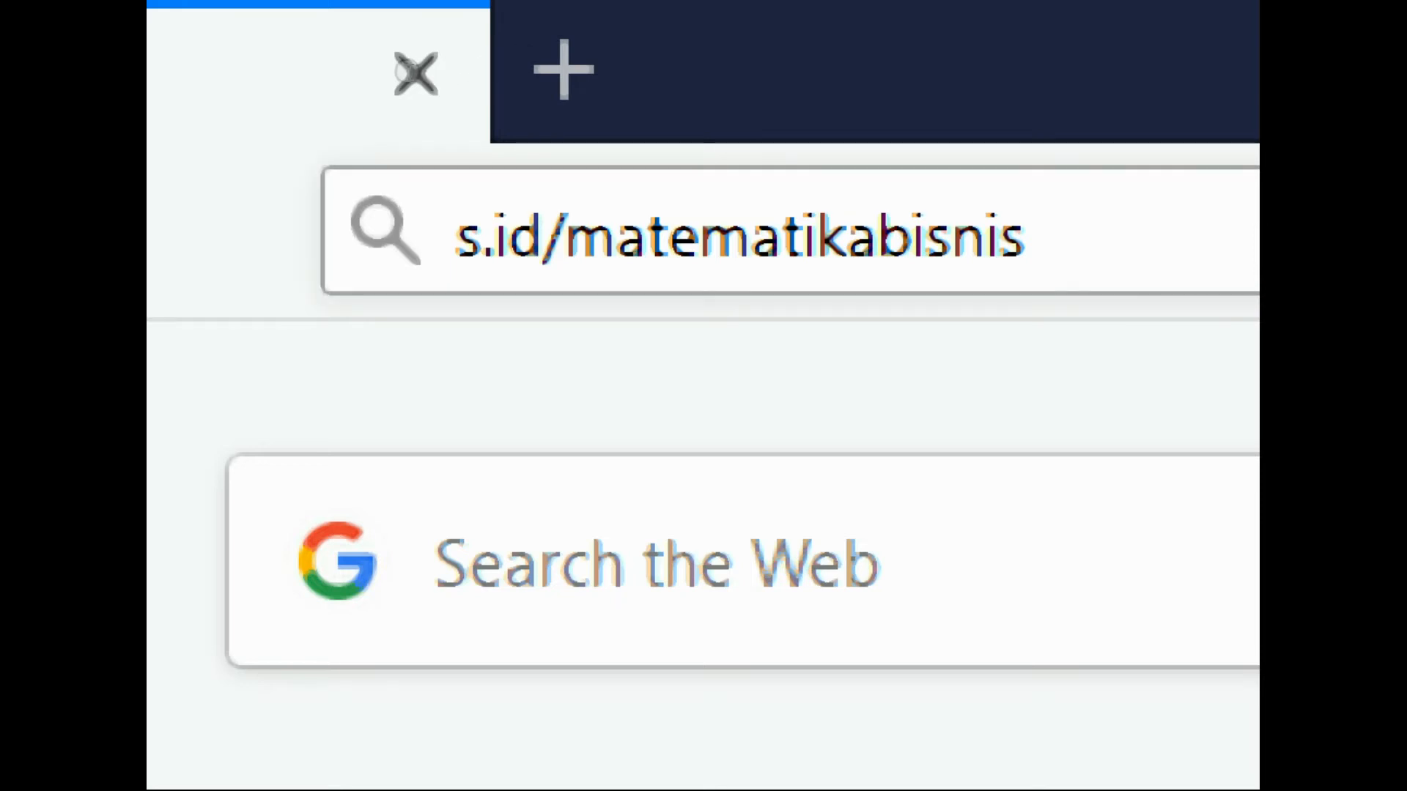
key(ctrl+4)
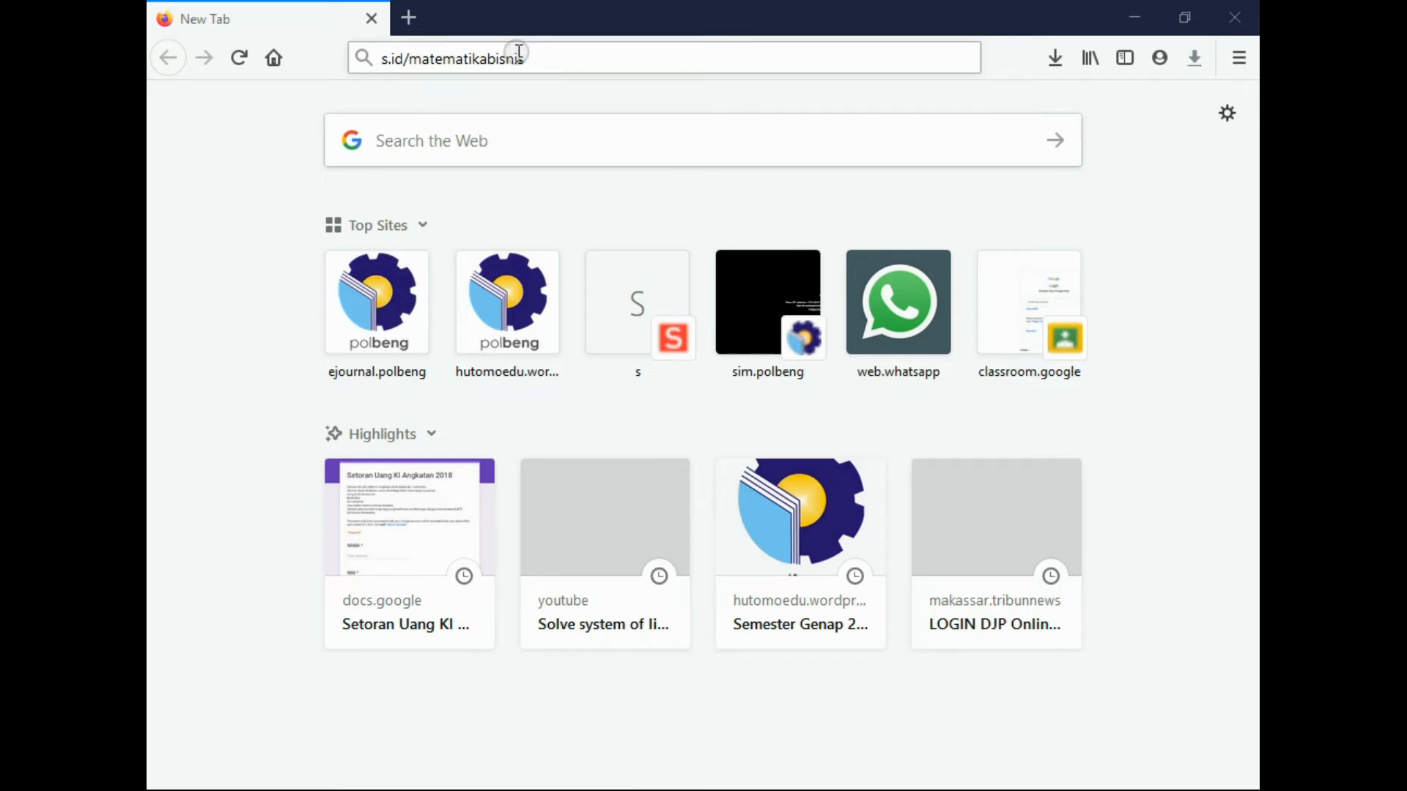
click(548, 63)
key(Return)
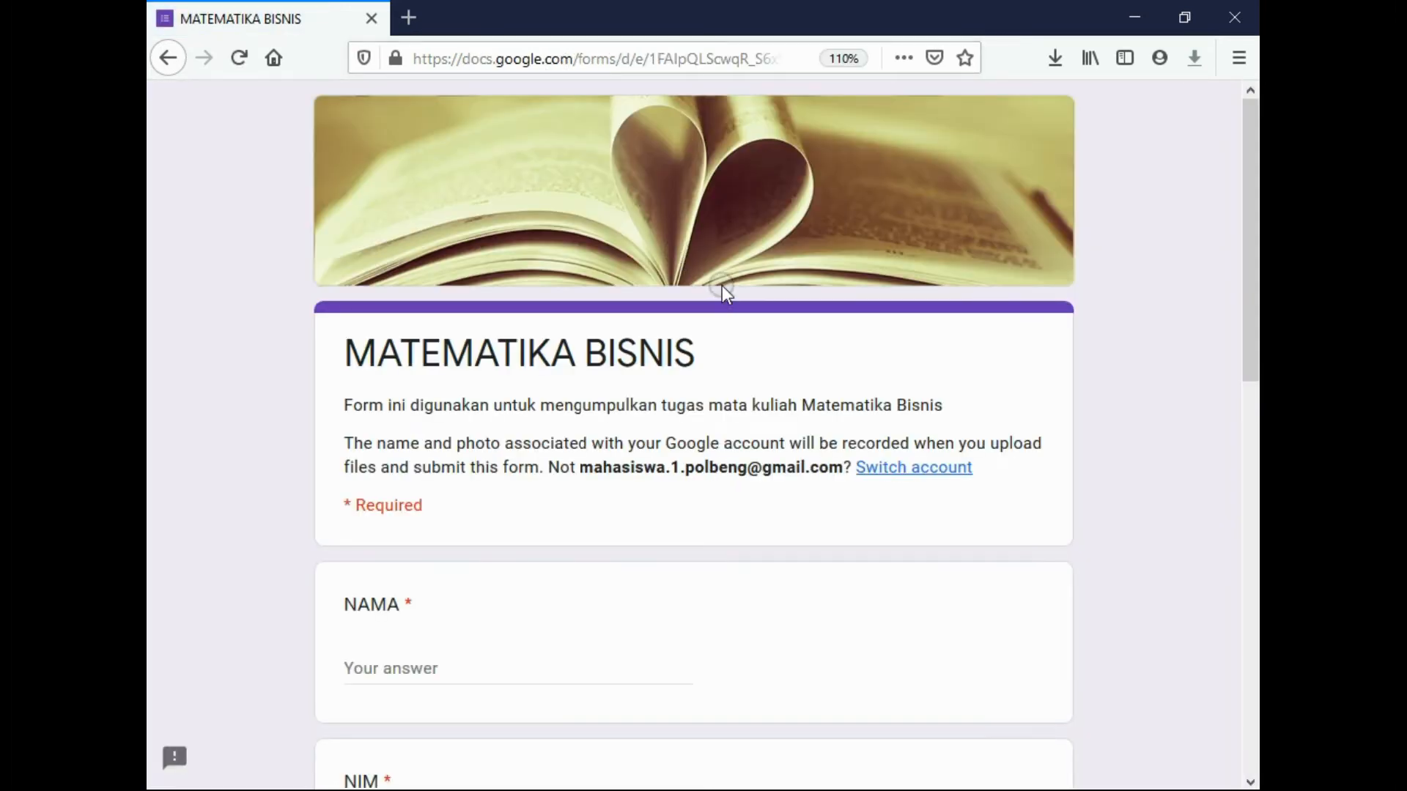
Enter MAHASISWA as the NAMA answer and the student number as NIM
scroll(722, 285, down, 3)
scroll(645, 235, up, 3)
scroll(491, 356, down, 2)
scroll(491, 356, down, 3)
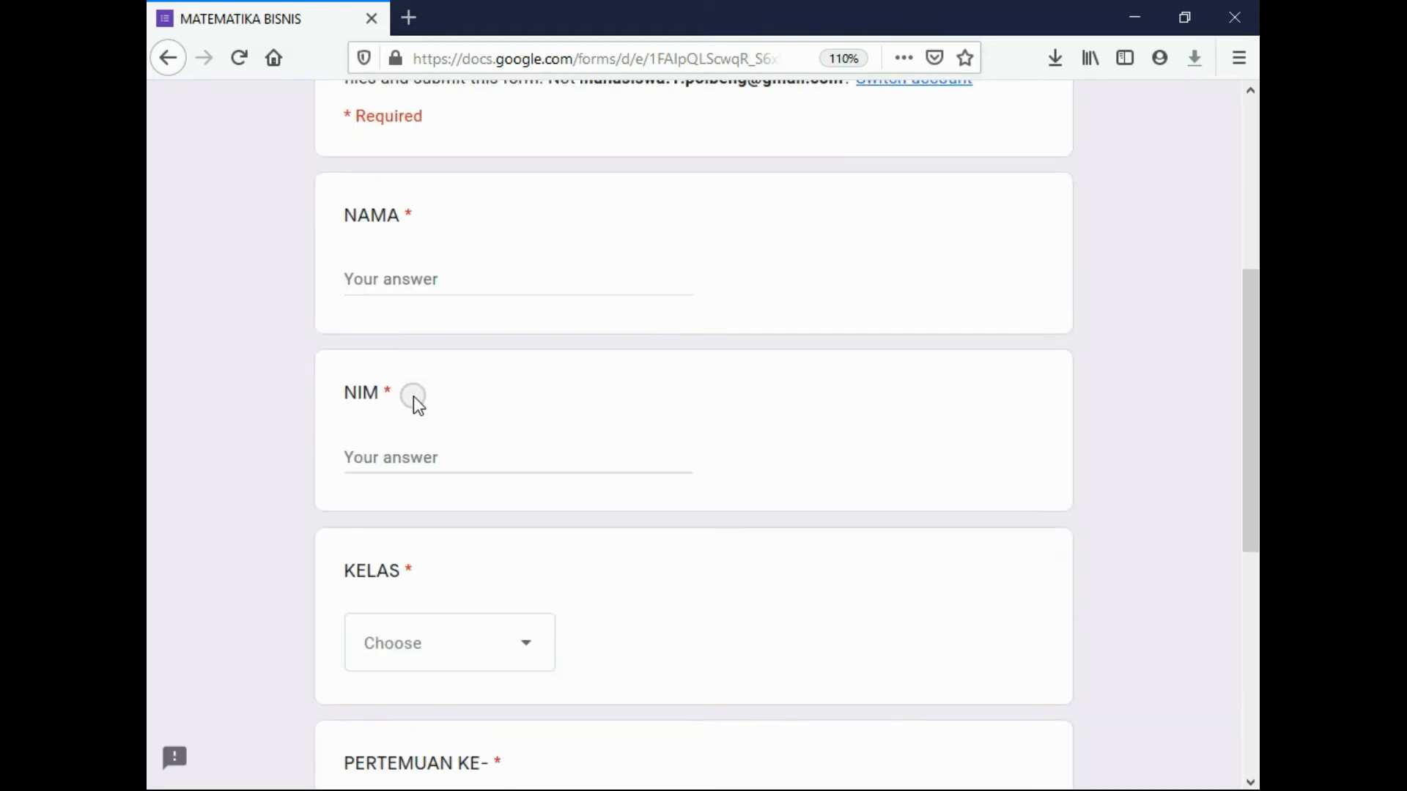
click(389, 280)
text(M)
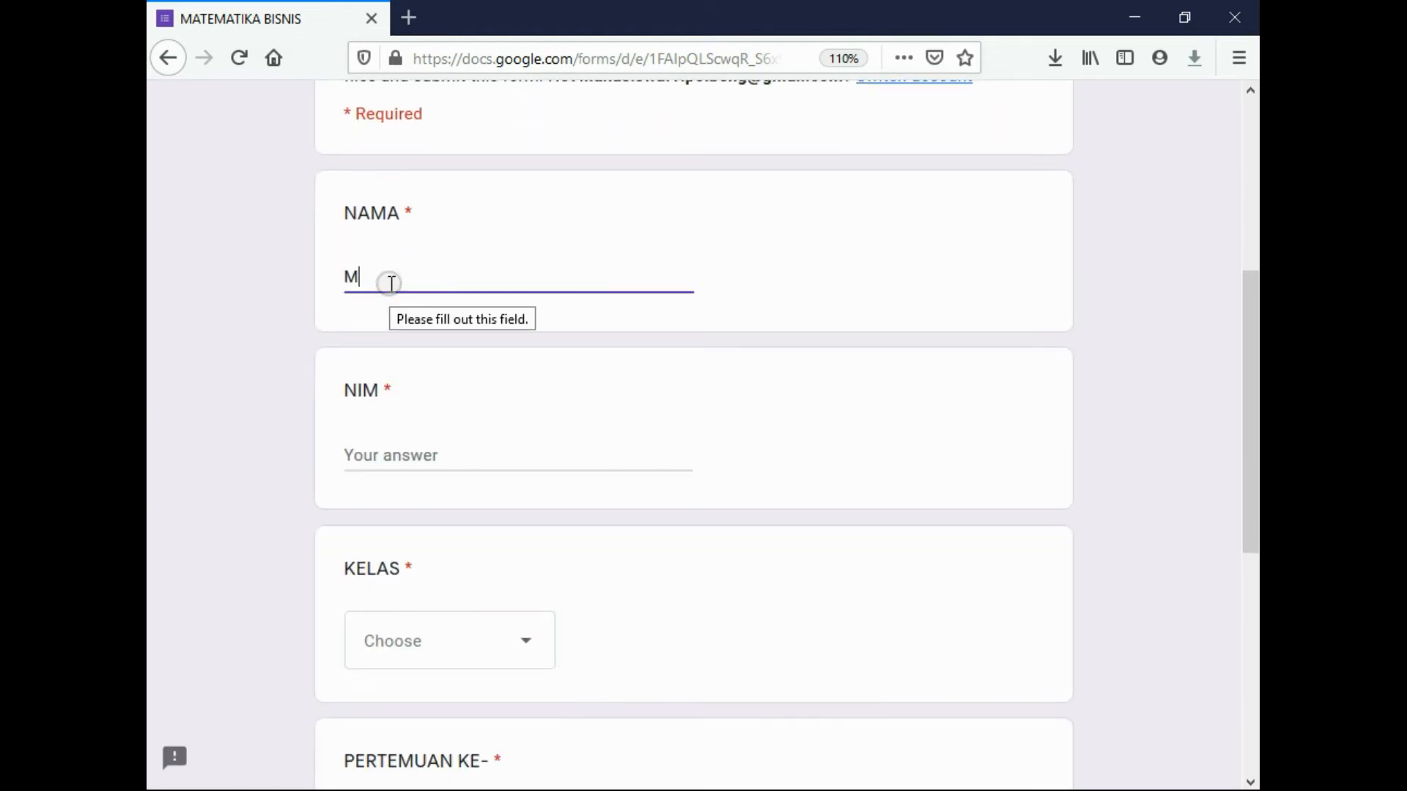
text(AHASISWA 1)
click(435, 459)
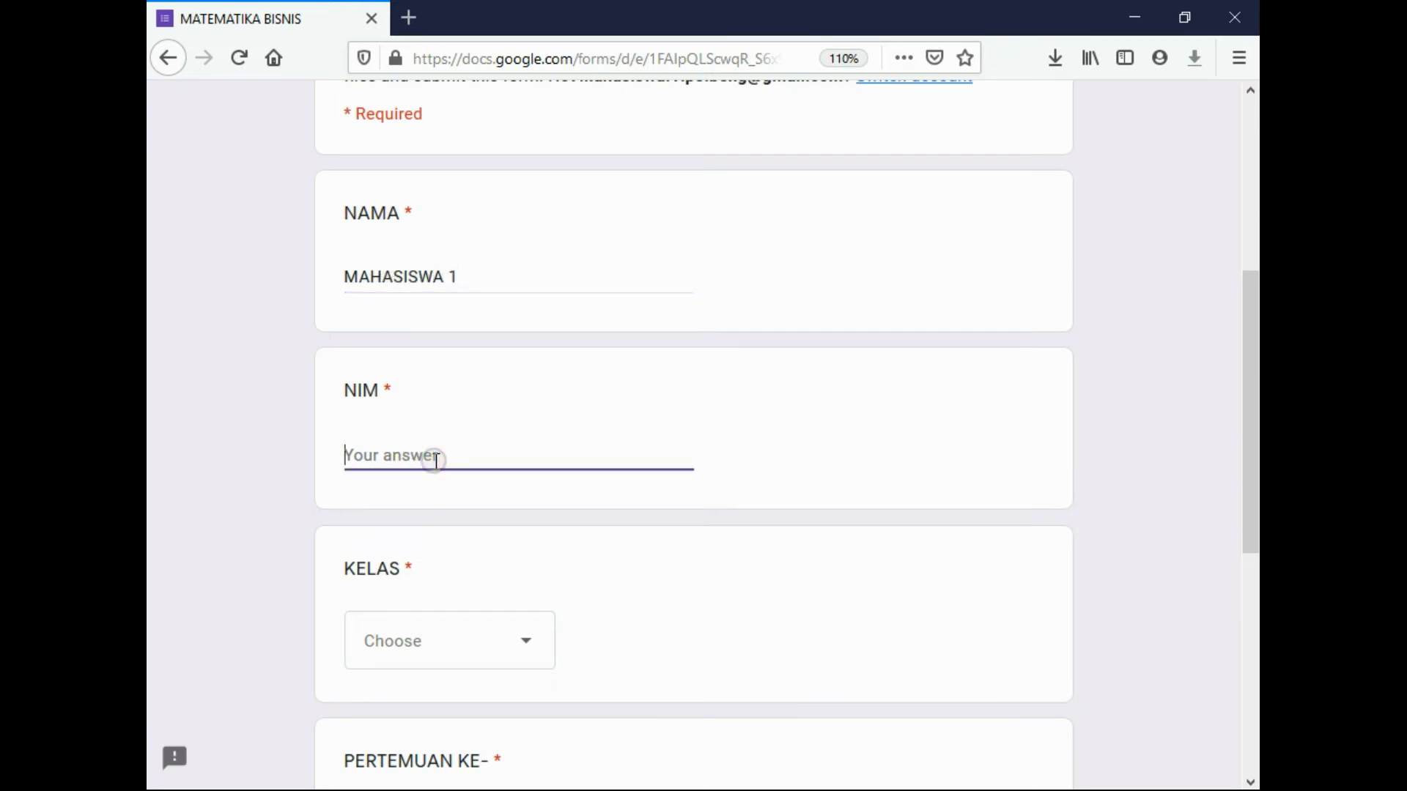
Choose class A and meeting 6, then begin attaching a file to the upload question
scroll(549, 527, down, 2)
click(538, 516)
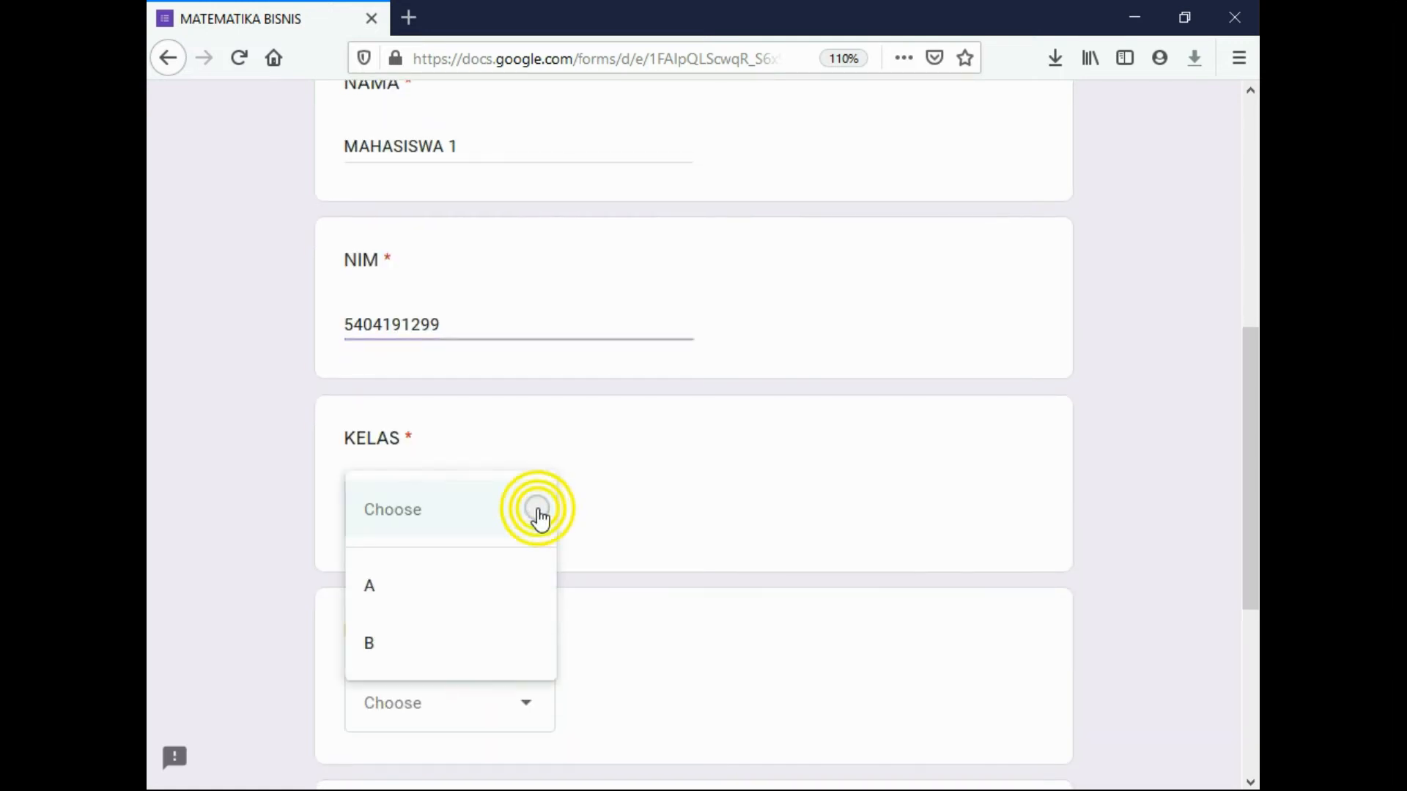
scroll(656, 498, down, 2)
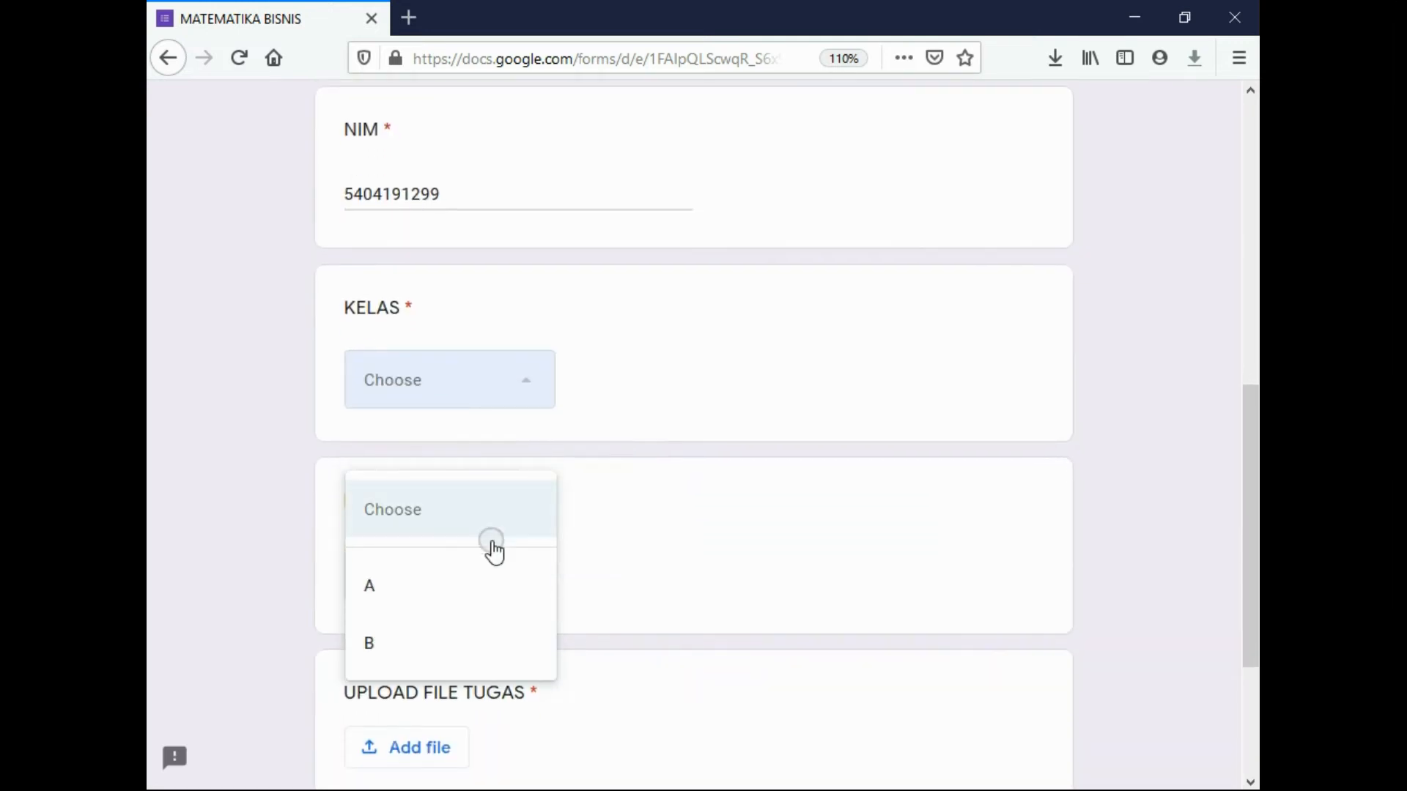
click(381, 589)
scroll(449, 380, down, 4)
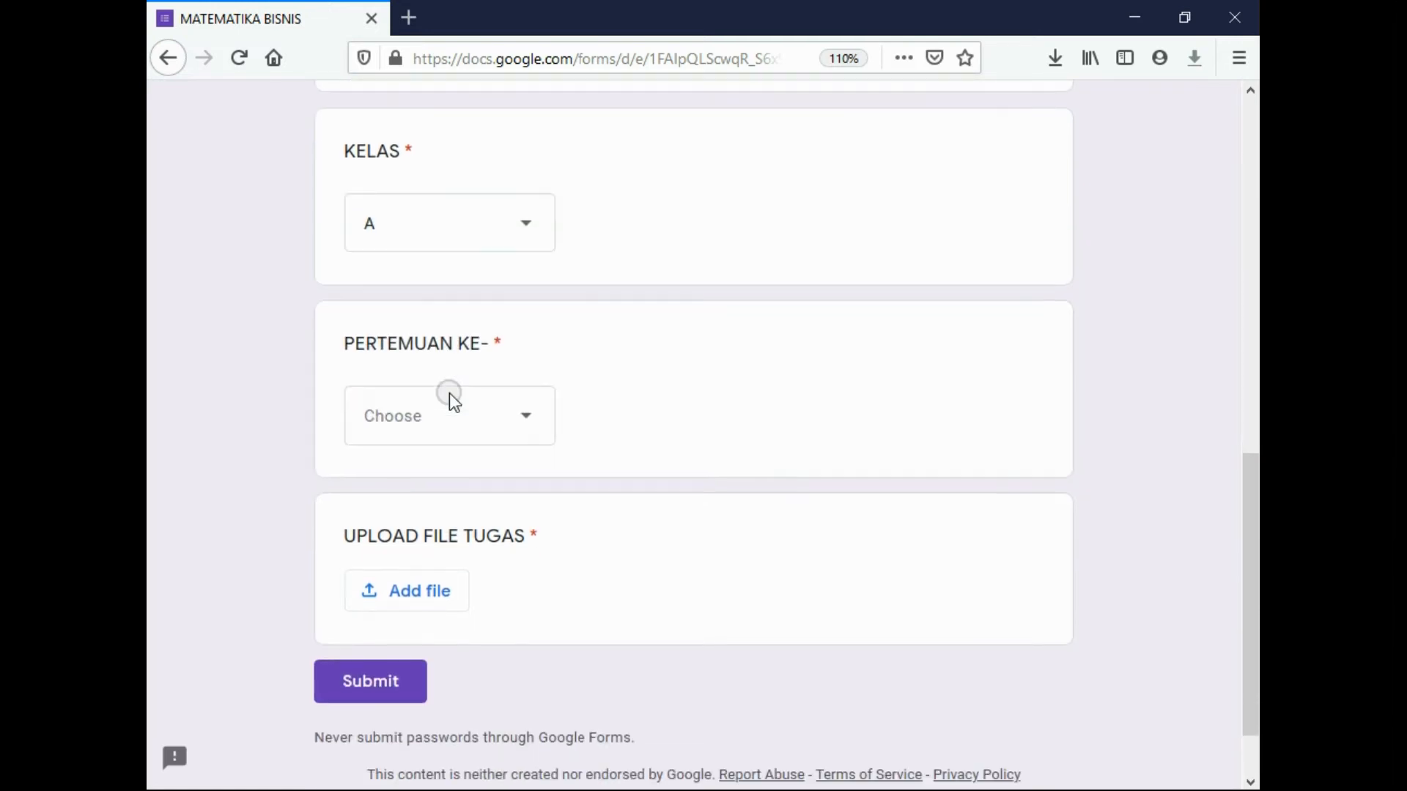
click(537, 349)
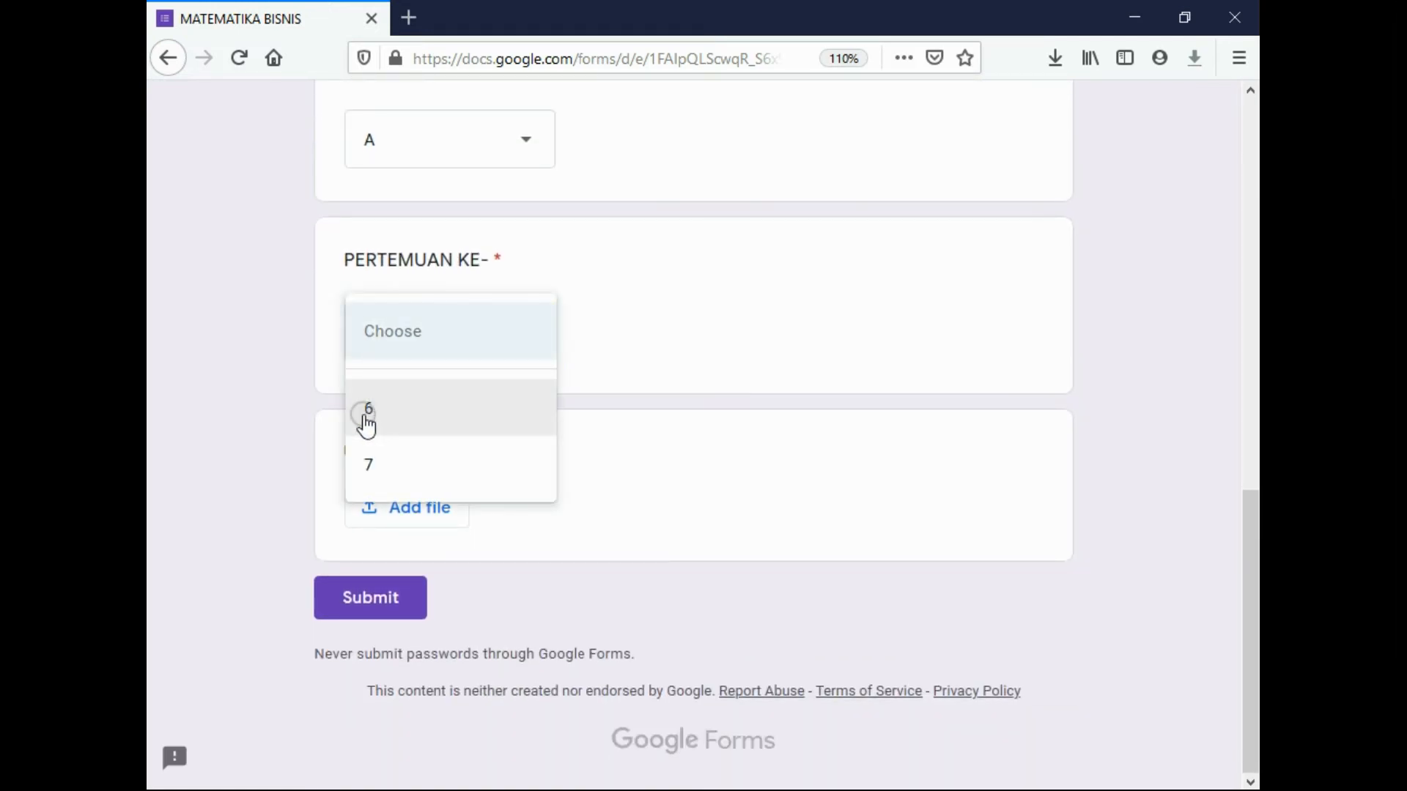
click(364, 419)
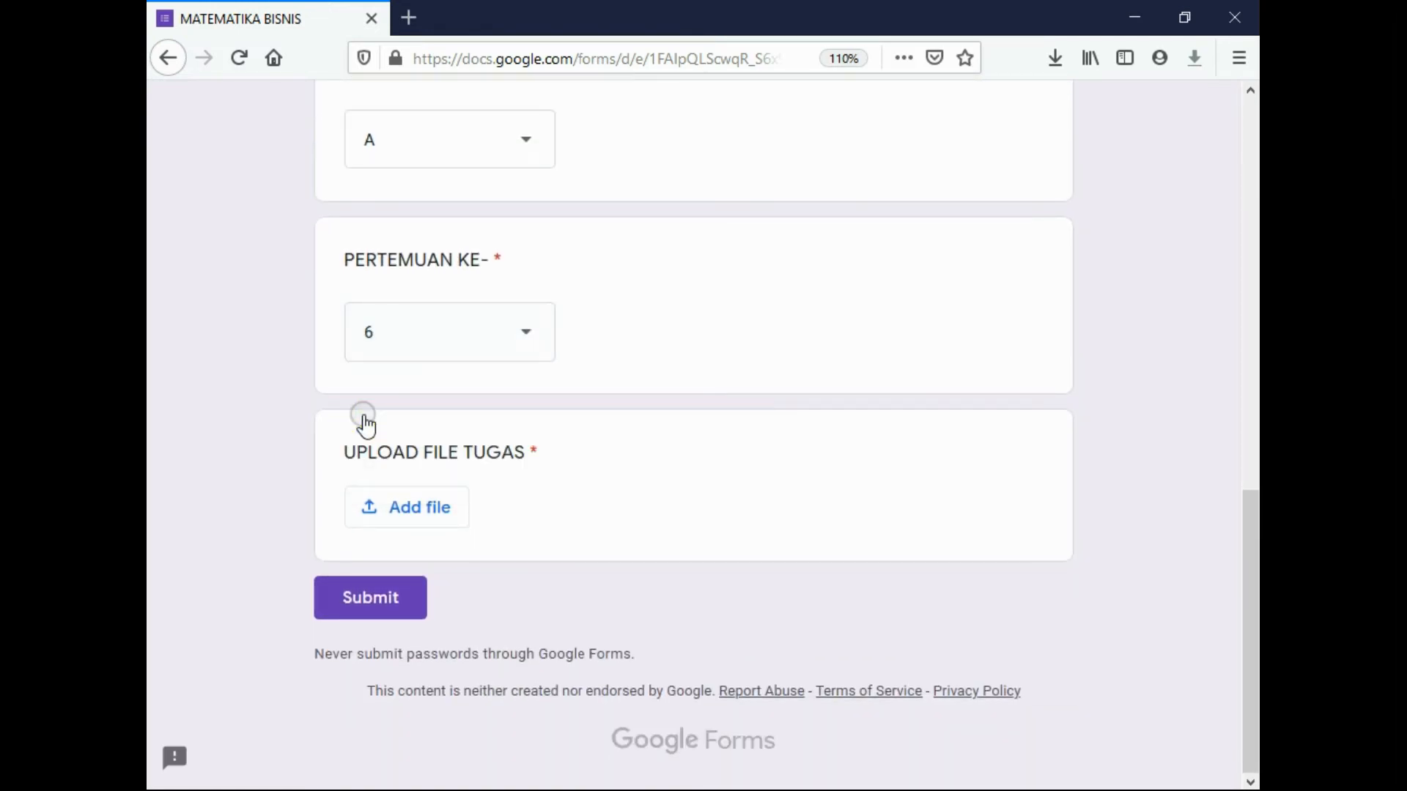
click(415, 513)
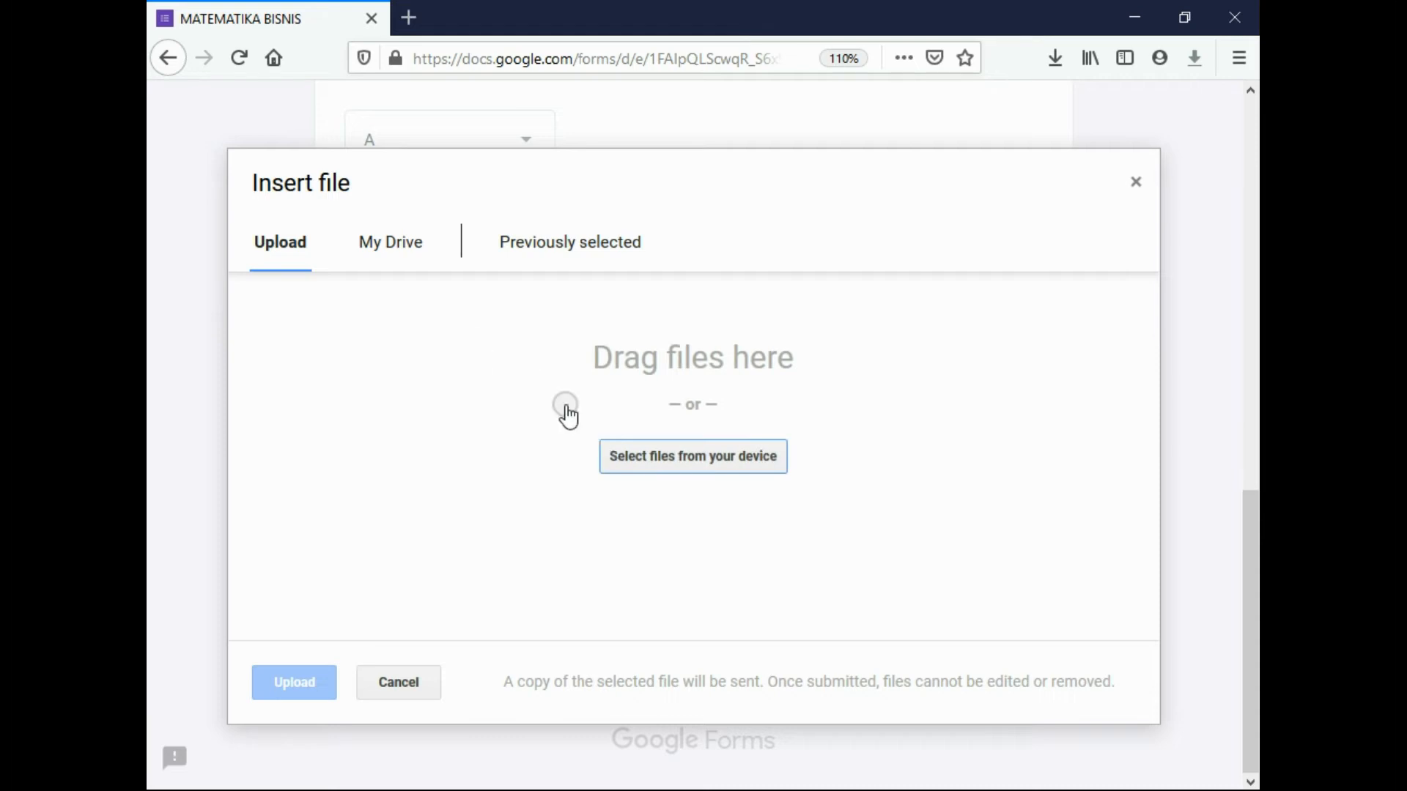
Choose A partial correlation.pdf from the computer's _Polbeng folder for upload
click(640, 471)
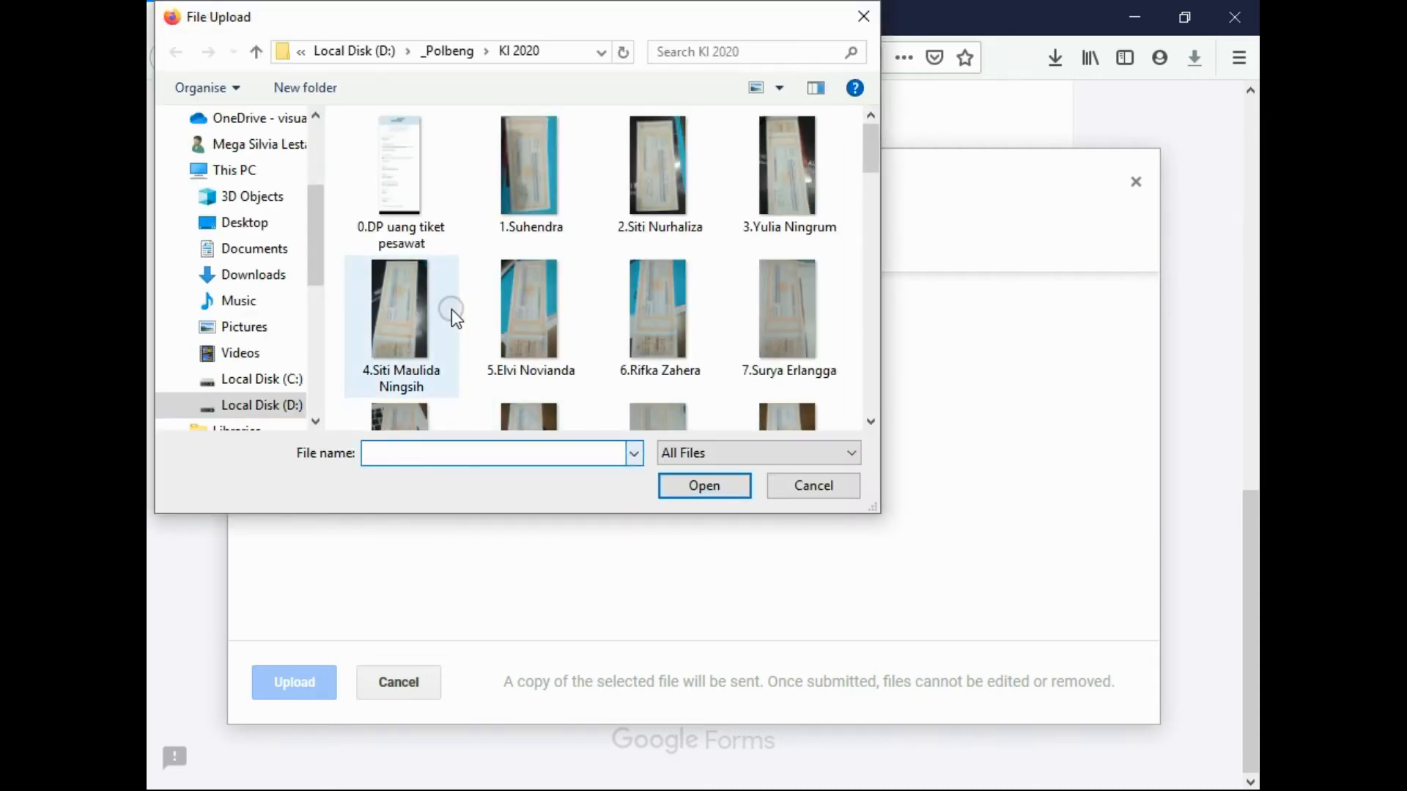
scroll(451, 309, down, 3)
scroll(314, 240, up, 1)
scroll(456, 244, up, 3)
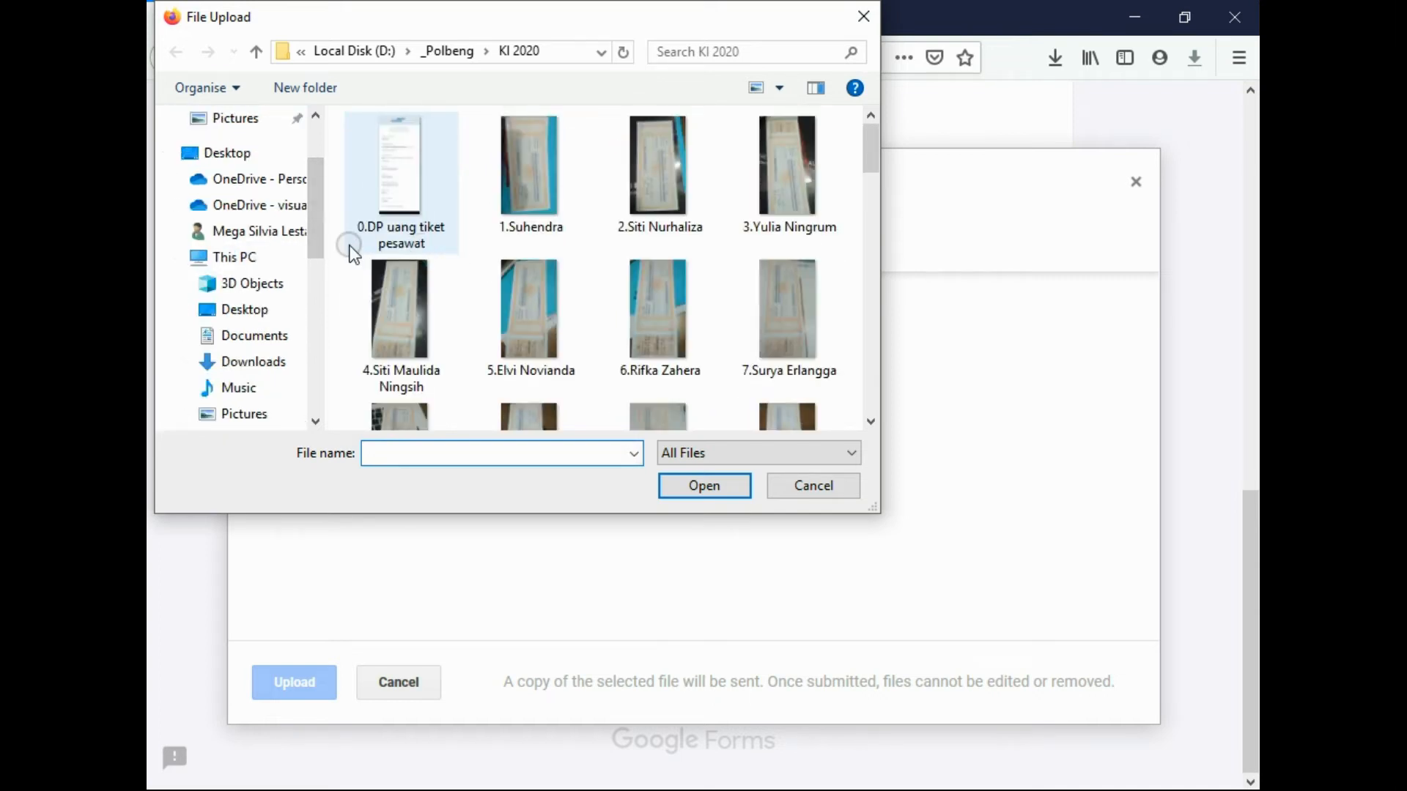
click(256, 53)
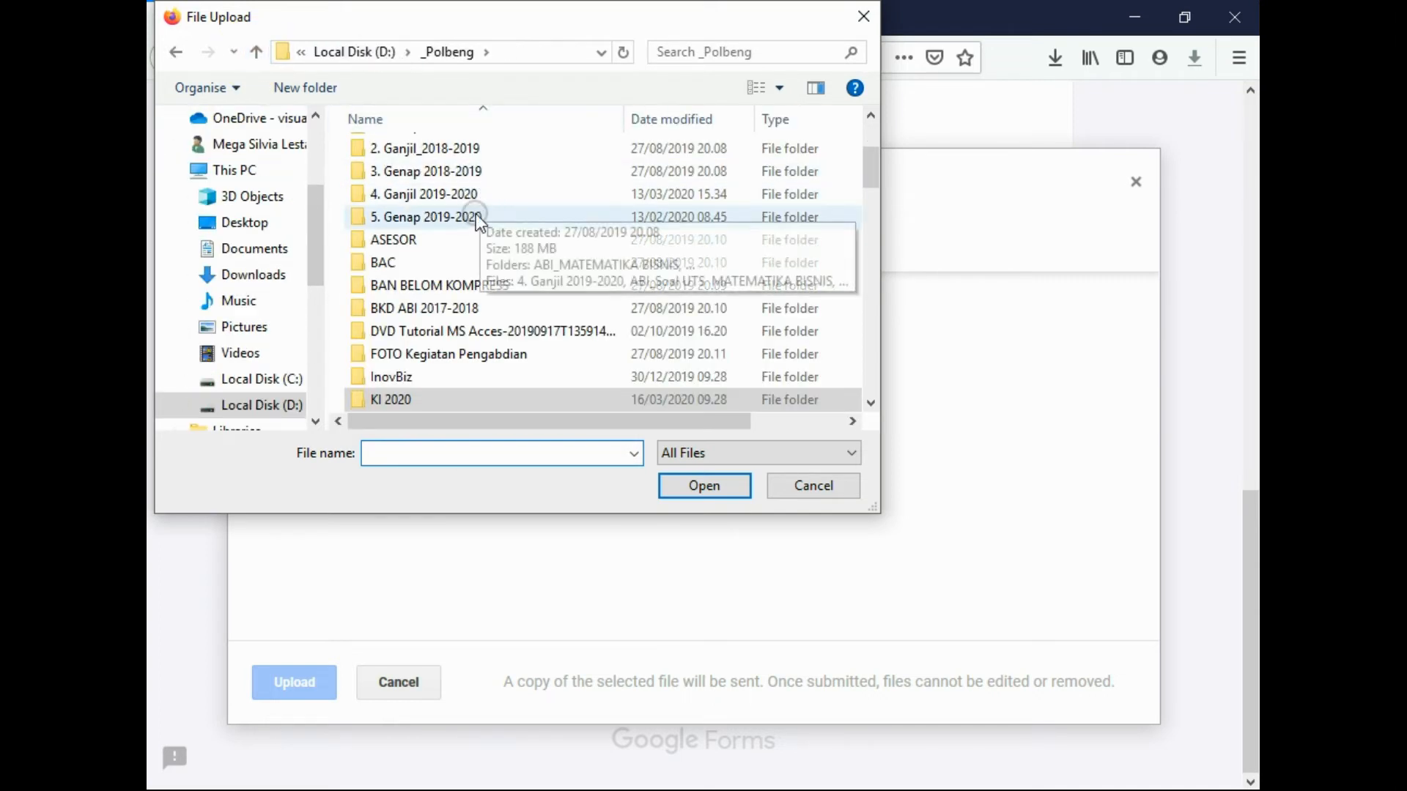
scroll(477, 261, down, 6)
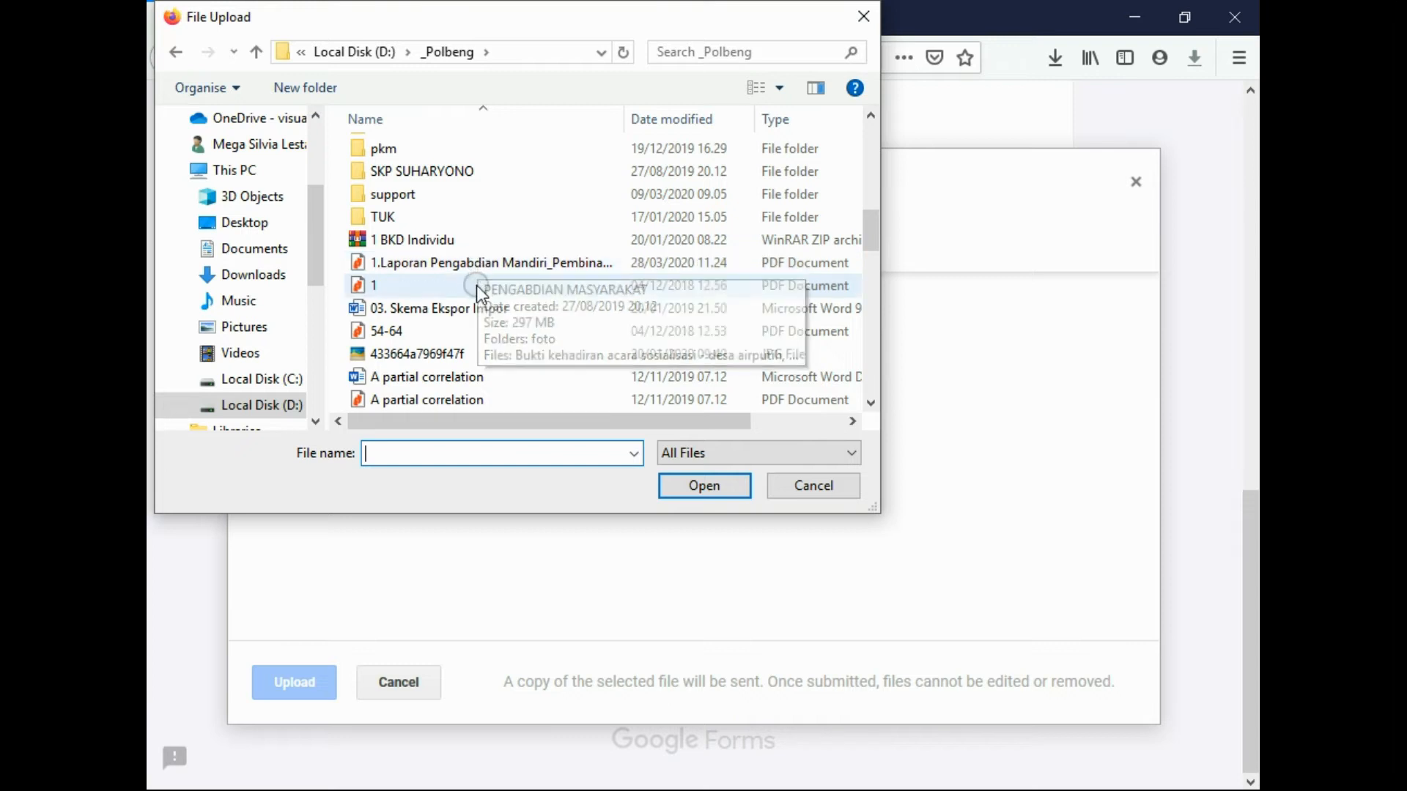
scroll(474, 292, down, 1)
double_click(406, 331)
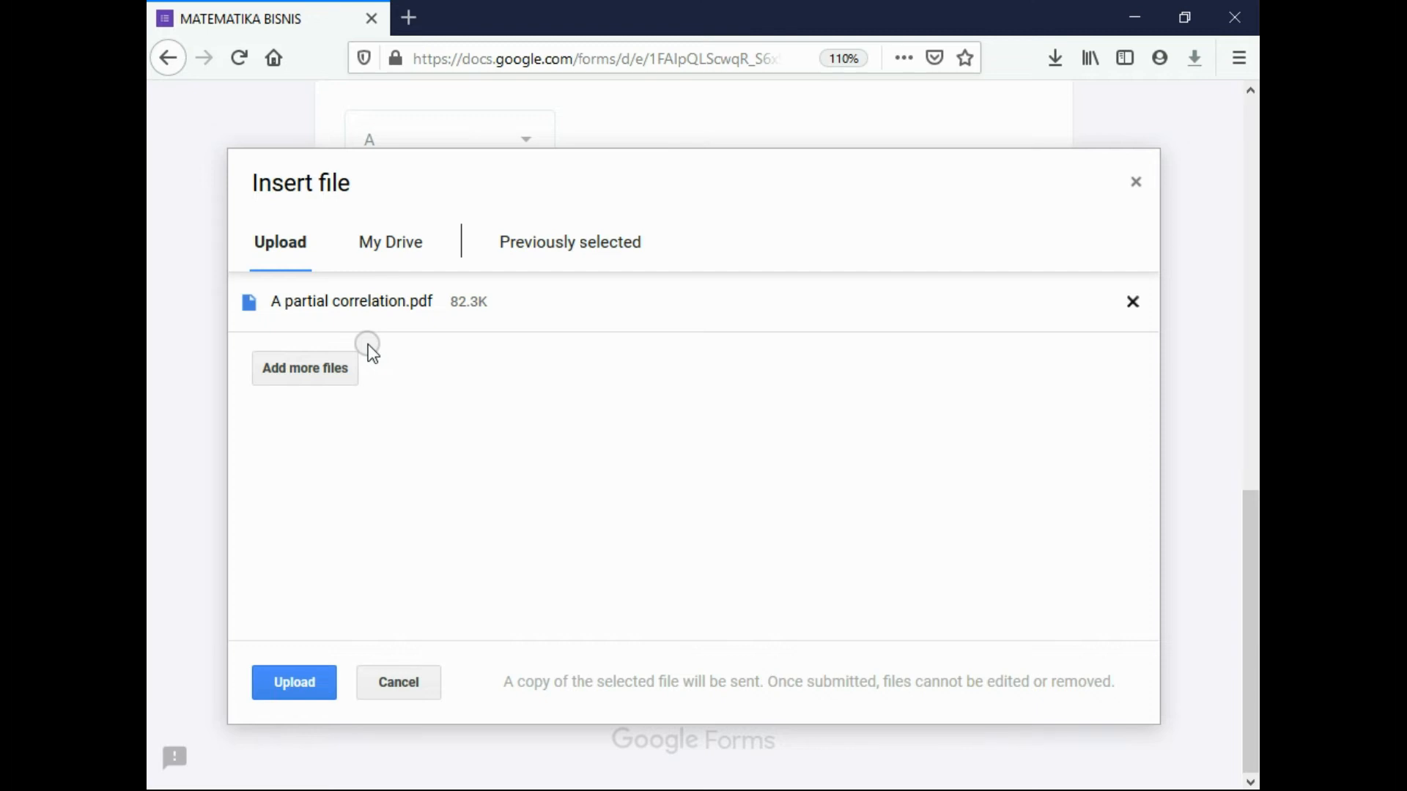
Add the Feasibility Study Hotel presentation, upload both files, and submit the response
click(336, 376)
scroll(464, 335, down, 10)
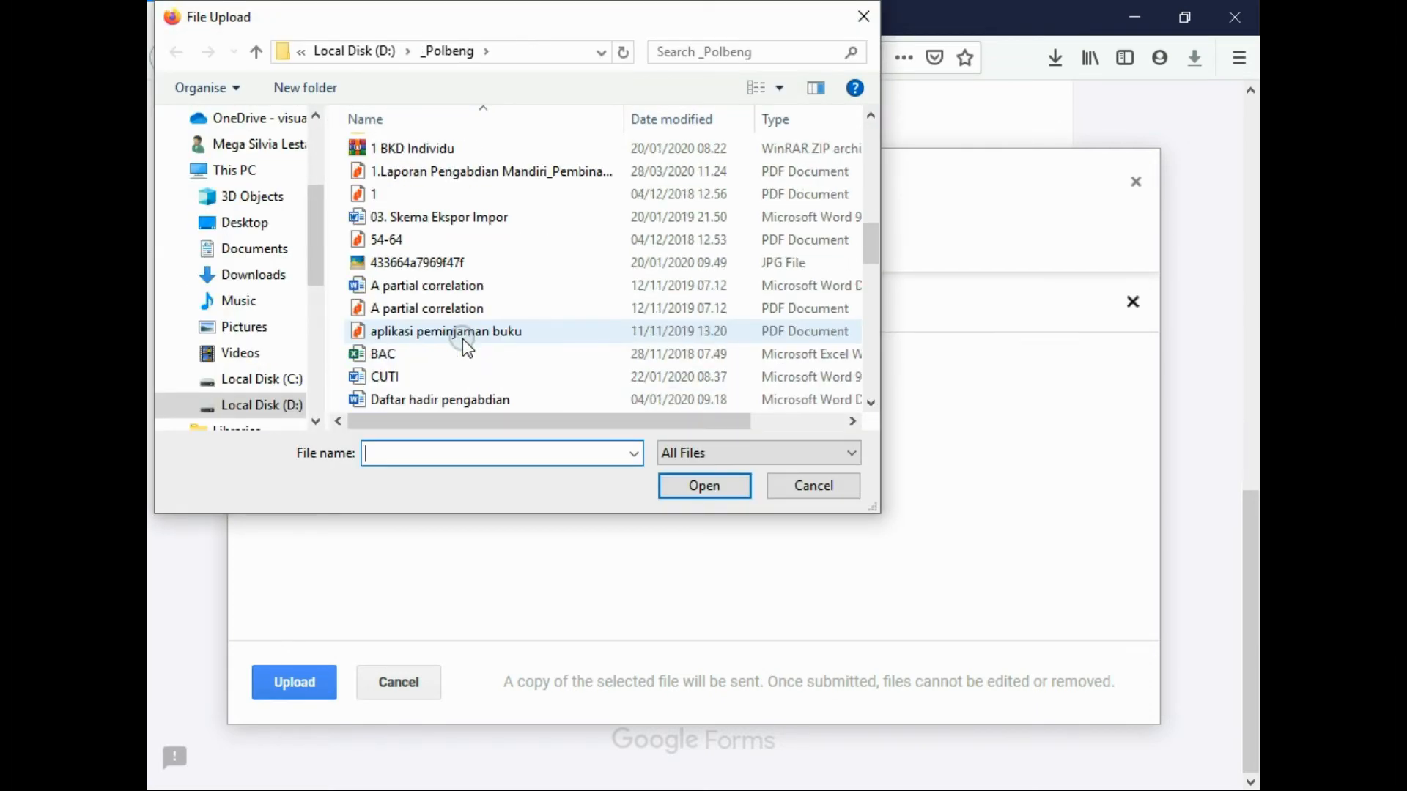
scroll(482, 368, down, 3)
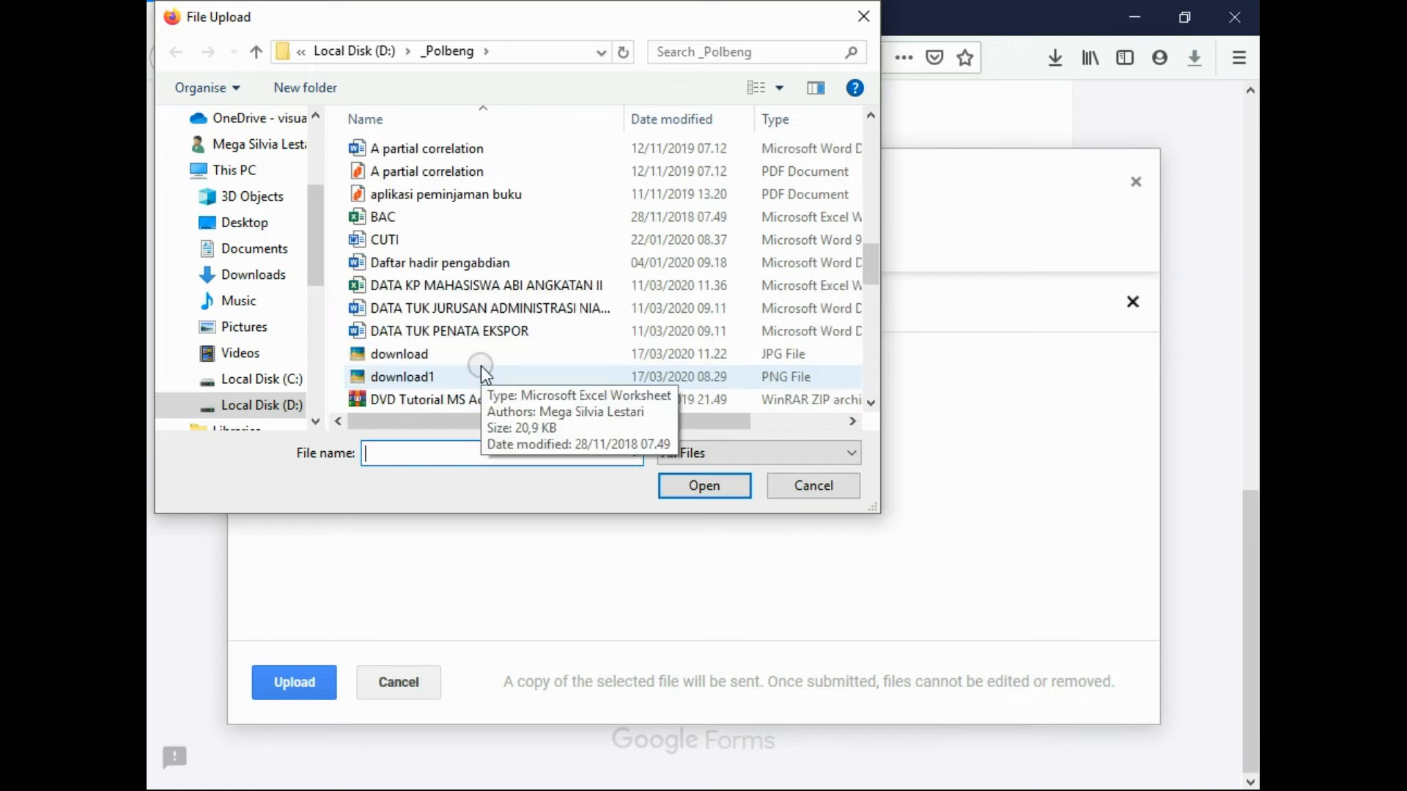
scroll(512, 396, down, 1)
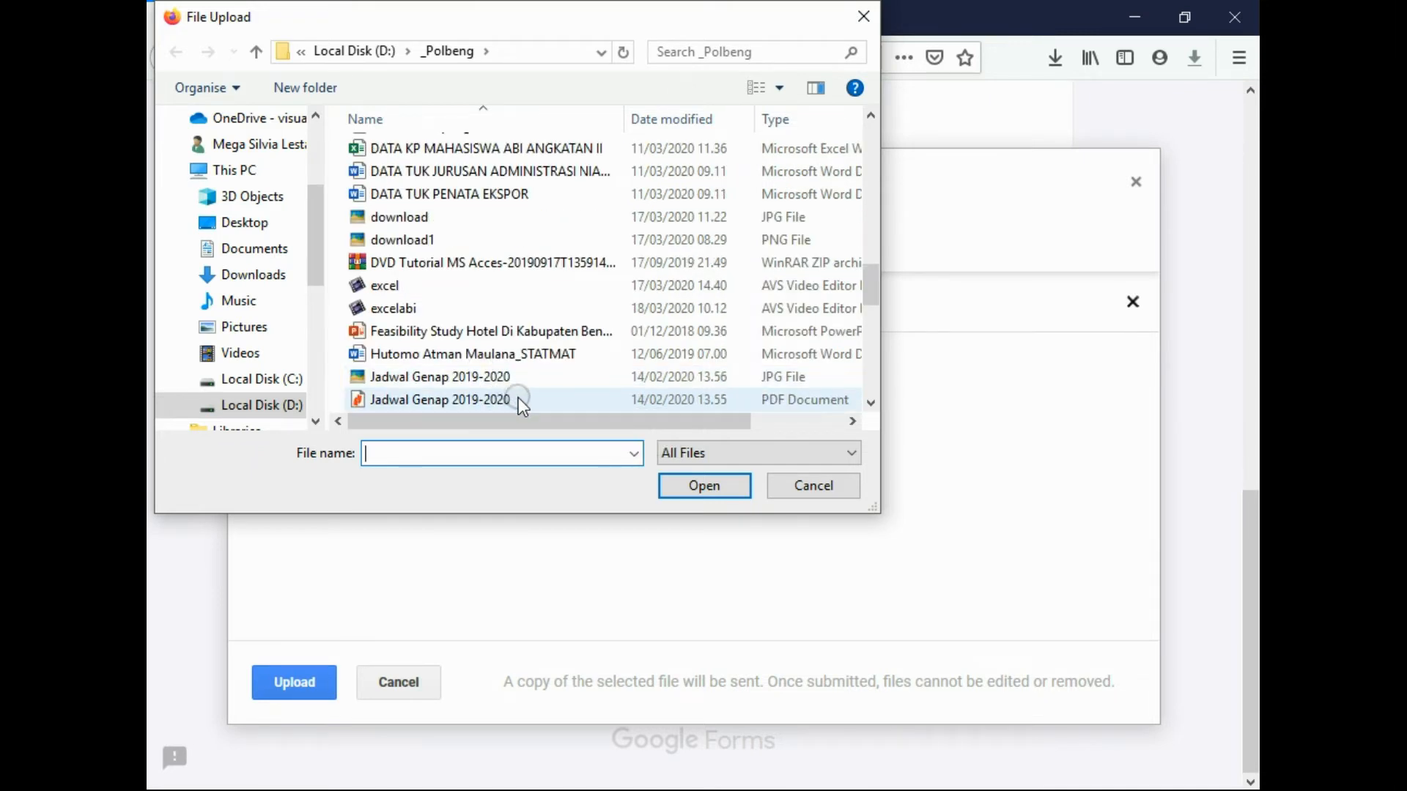
double_click(473, 334)
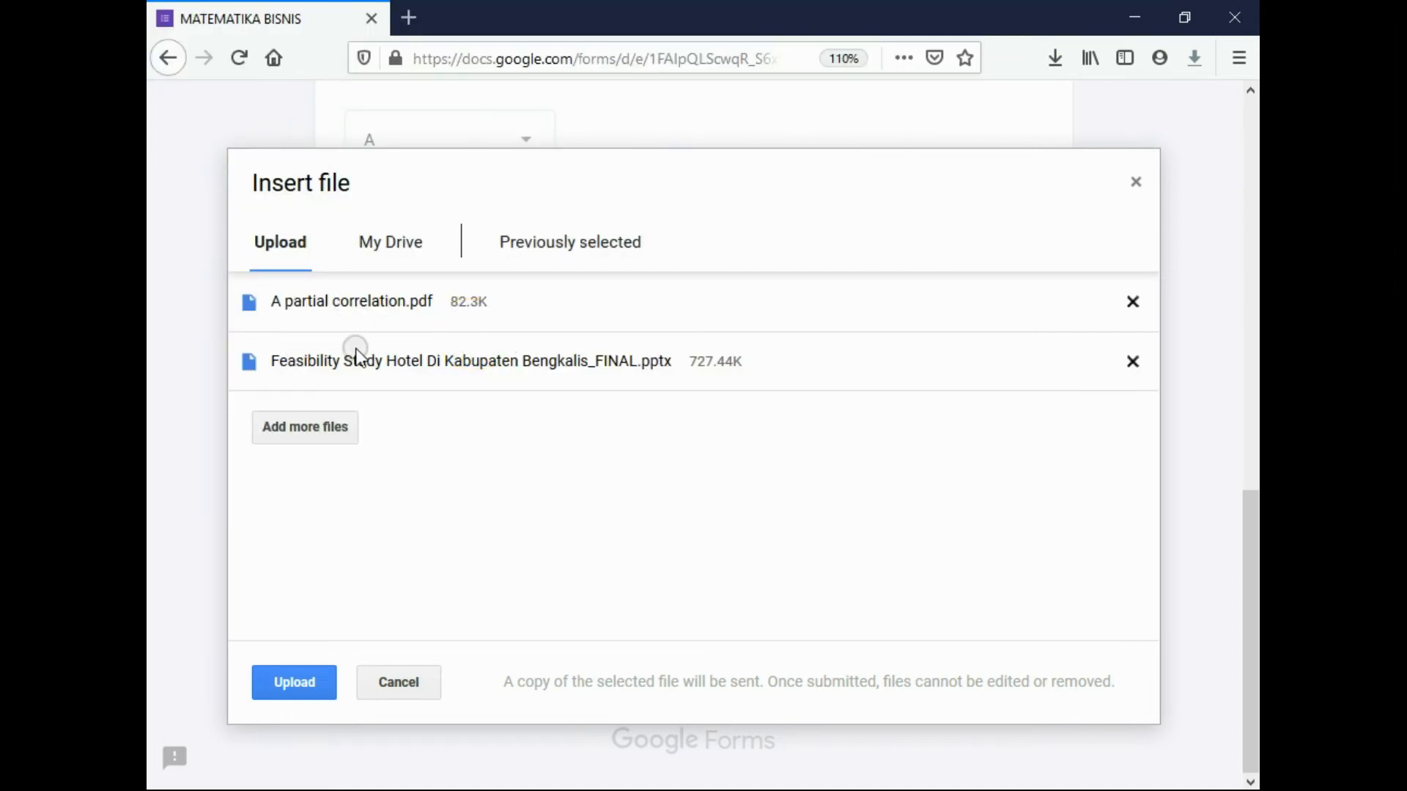
click(308, 678)
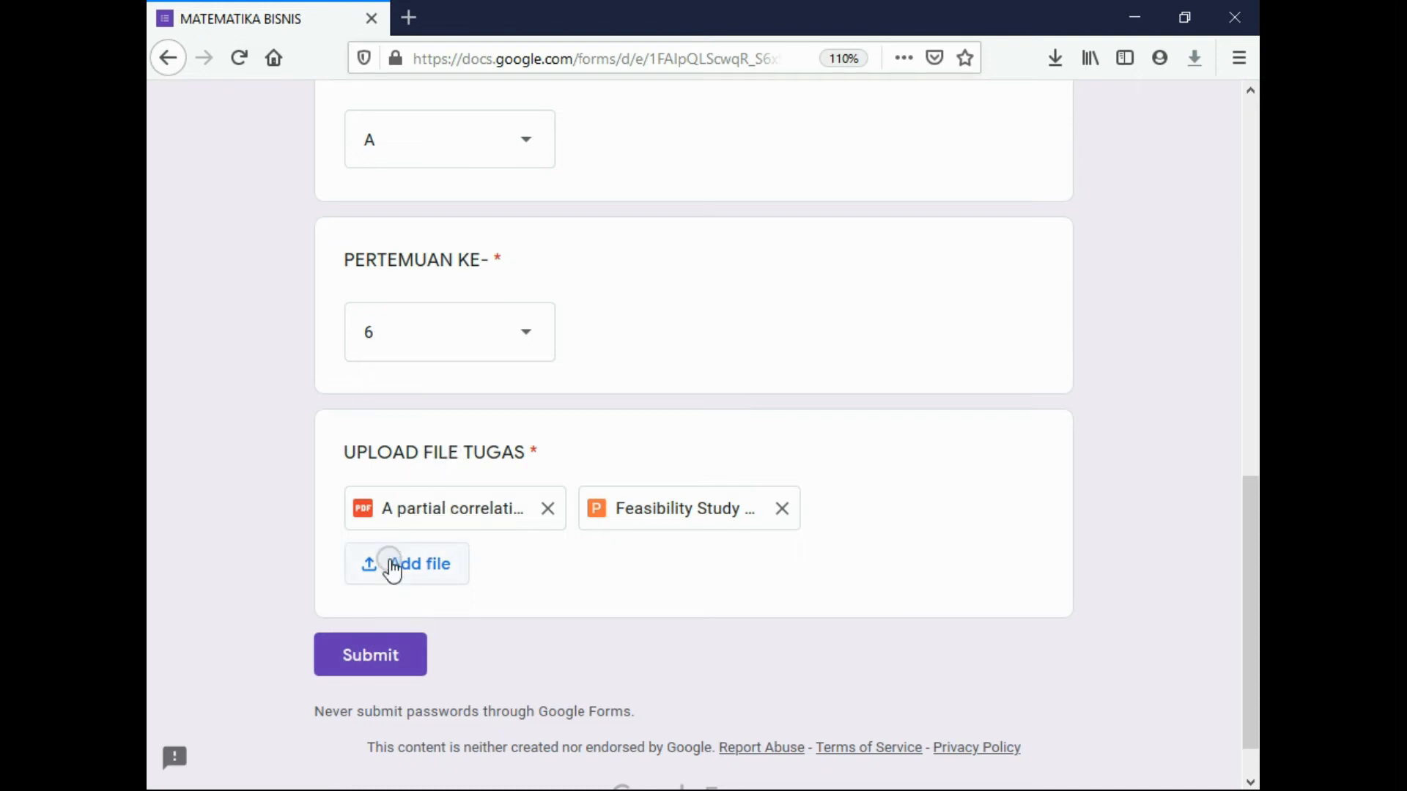
click(354, 656)
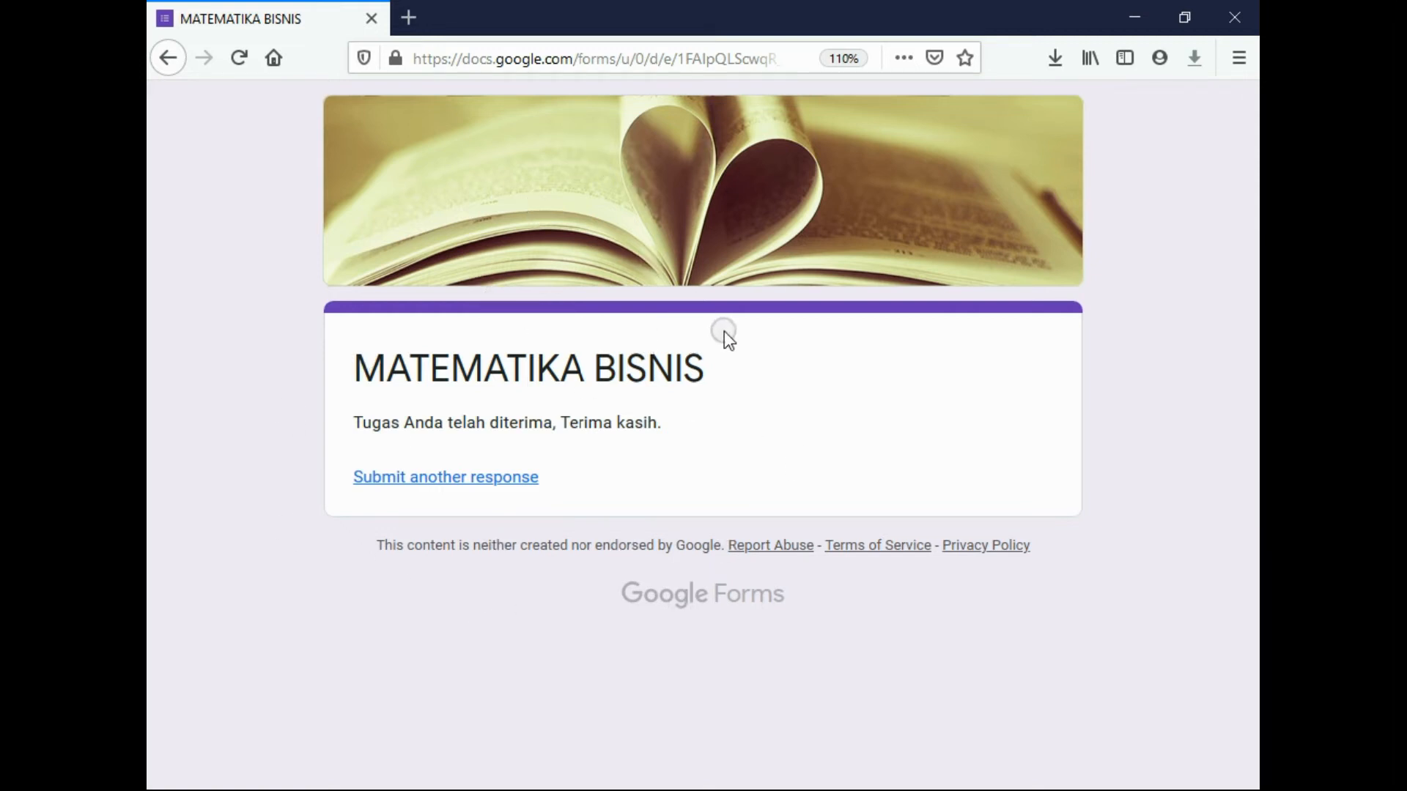
Switch to Chrome and show the MATEMATIKA BISNIS (Responses) spreadsheet
click(439, 790)
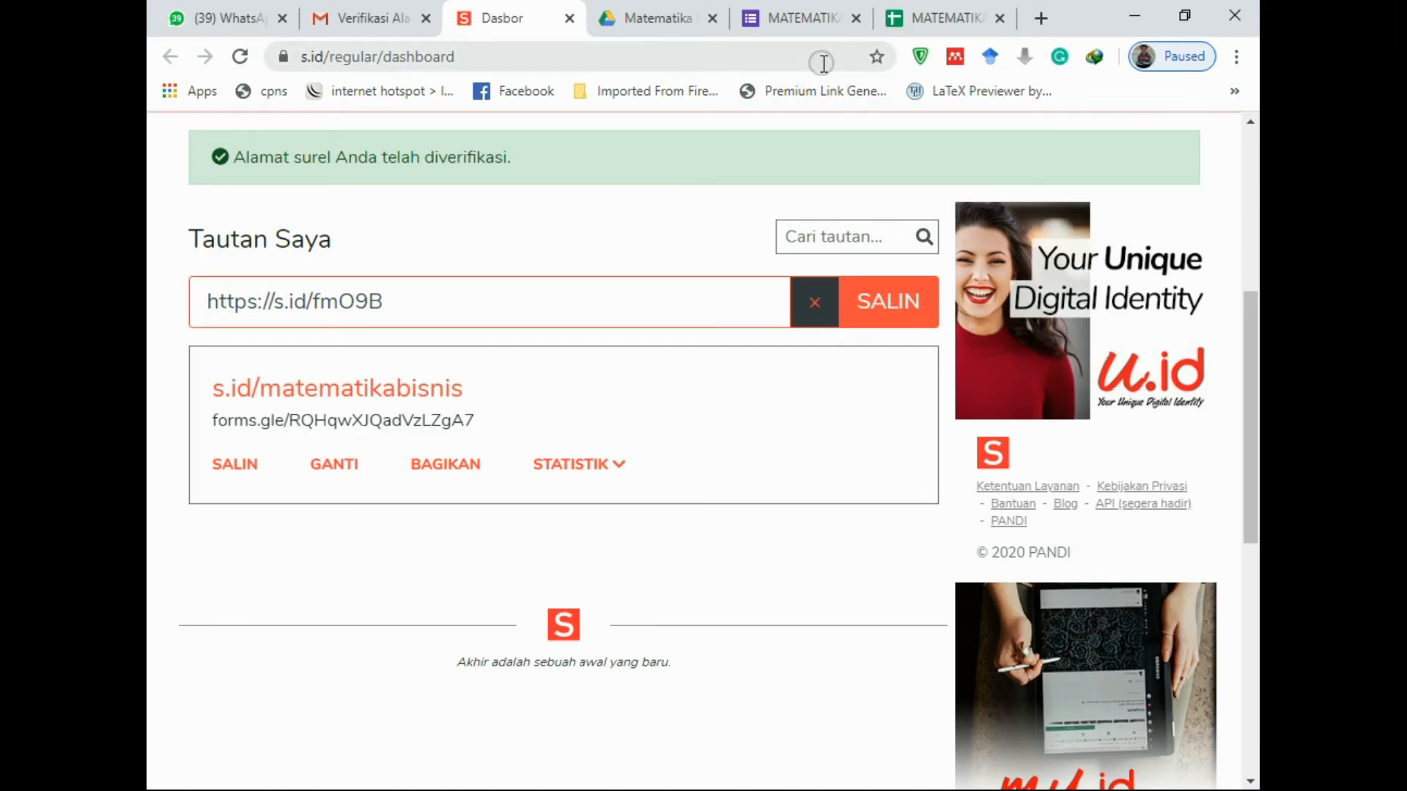
click(930, 16)
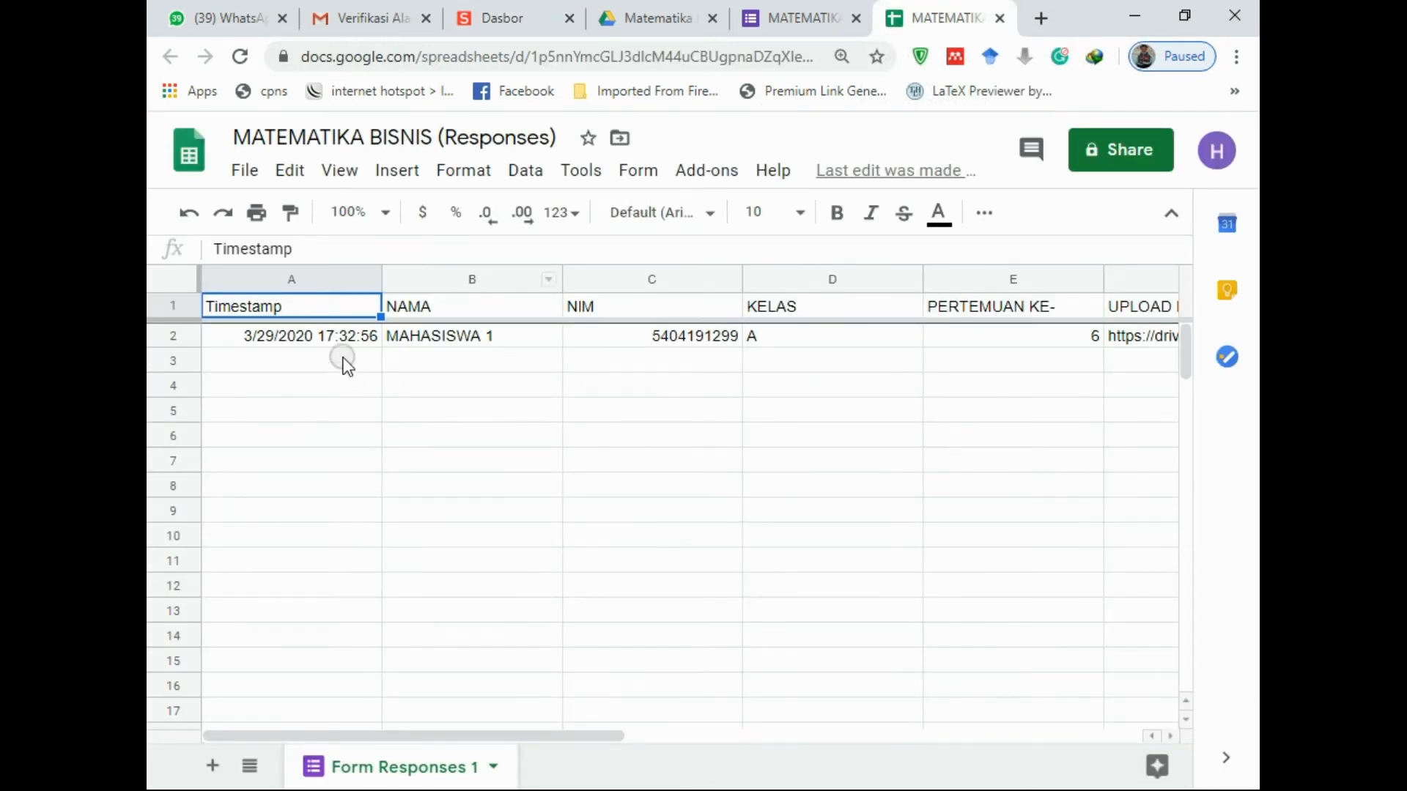
Narrow columns A–E to fit timestamp, name, NIM, class and meeting, and widen column F for file links
click(348, 362)
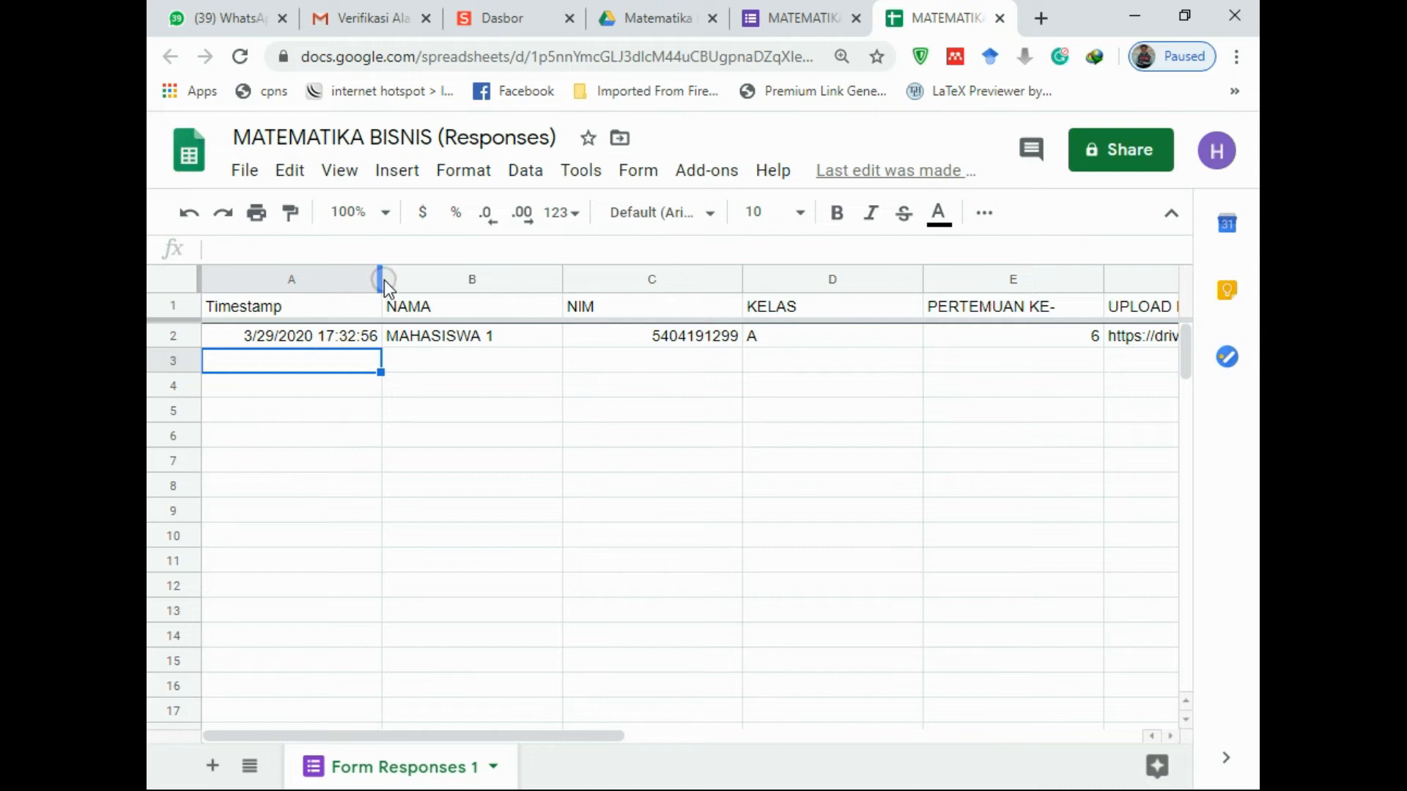
drag(380, 279, 340, 278)
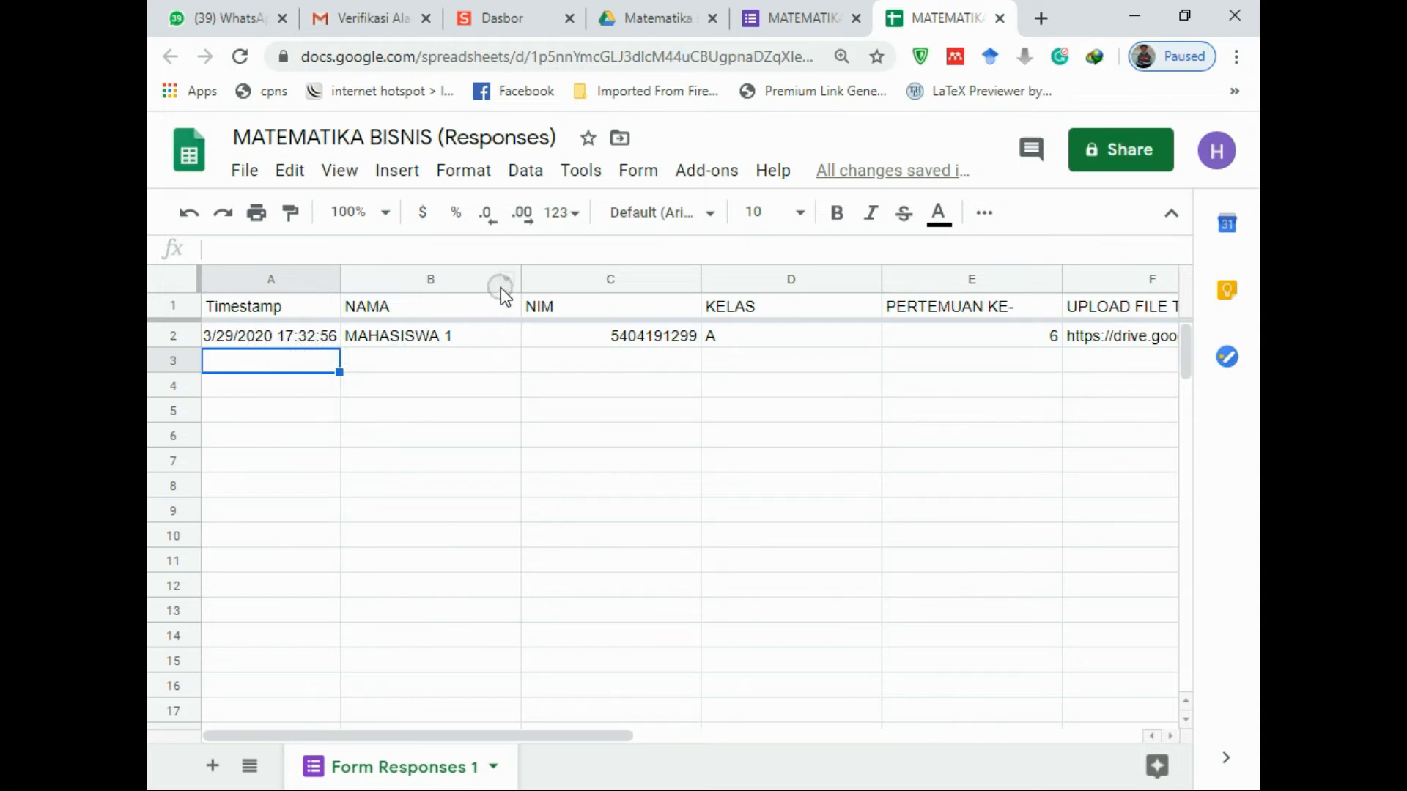
drag(520, 276, 473, 276)
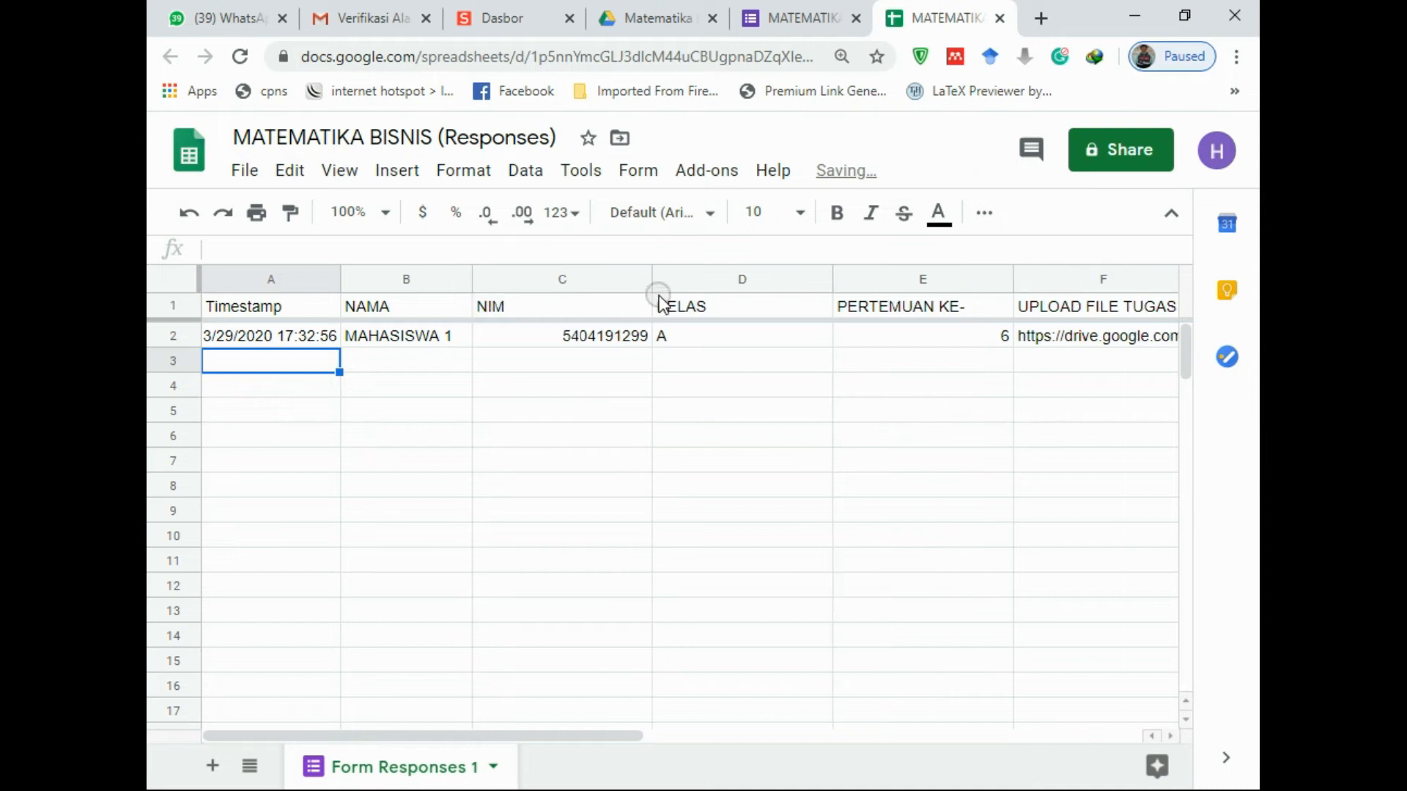
drag(649, 276, 586, 277)
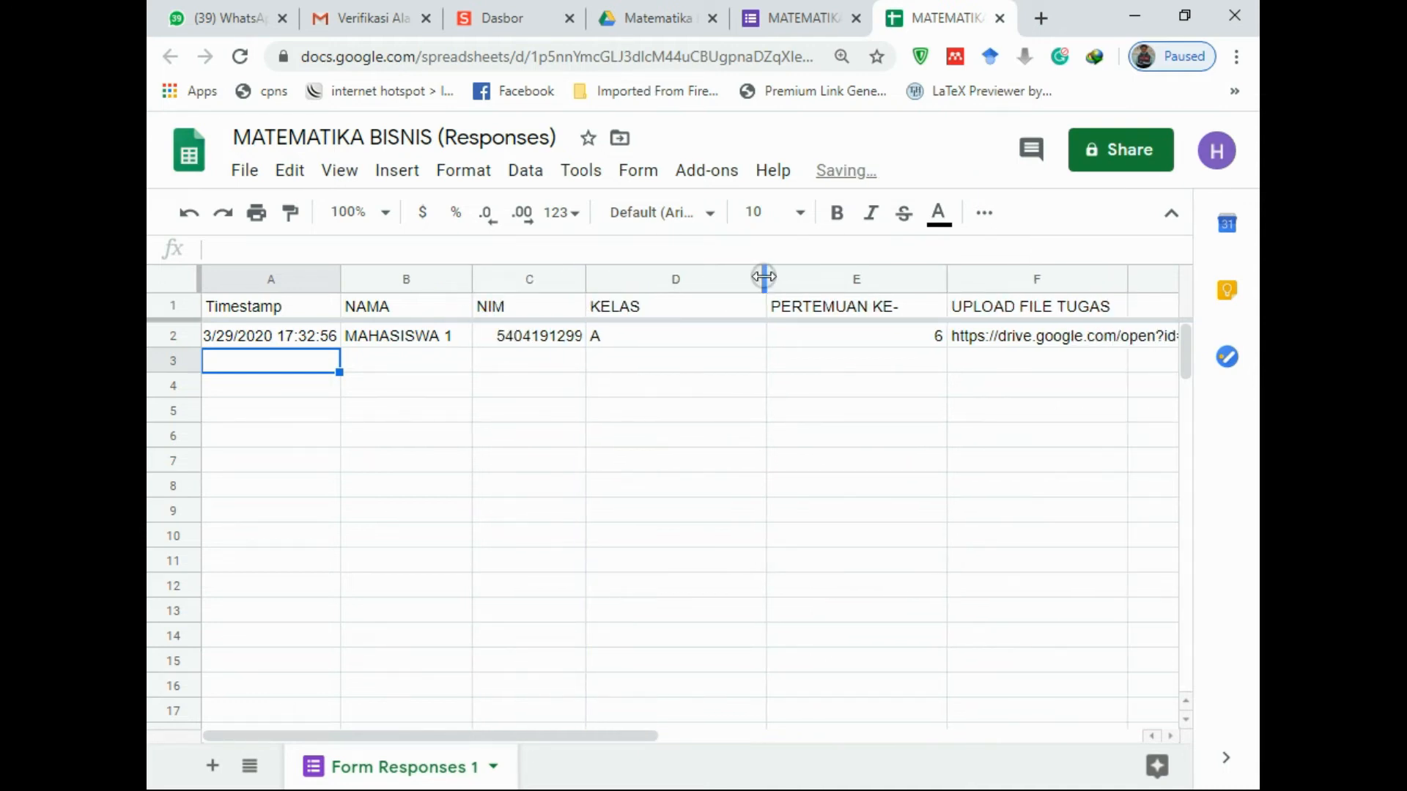
drag(766, 276, 694, 276)
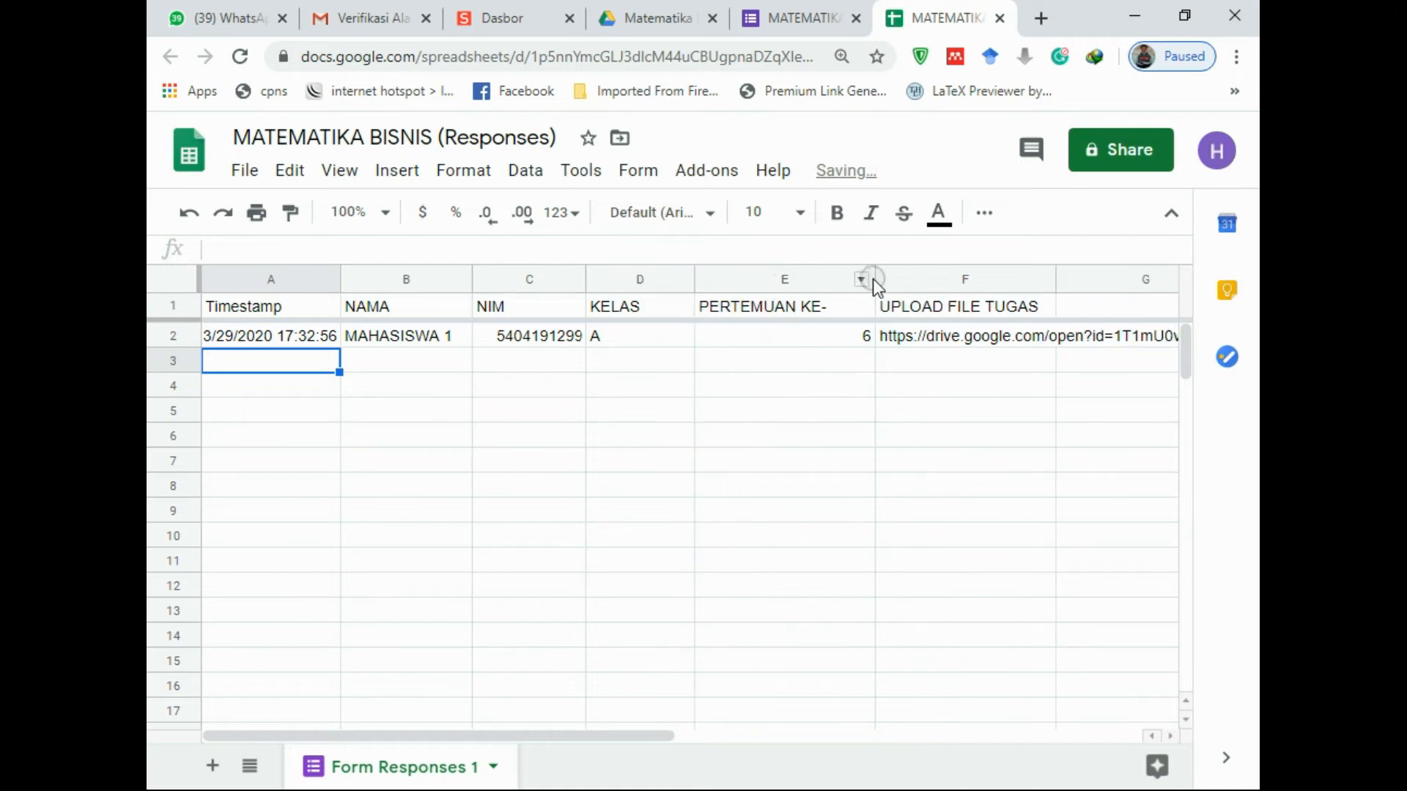
drag(868, 276, 822, 276)
drag(648, 735, 937, 712)
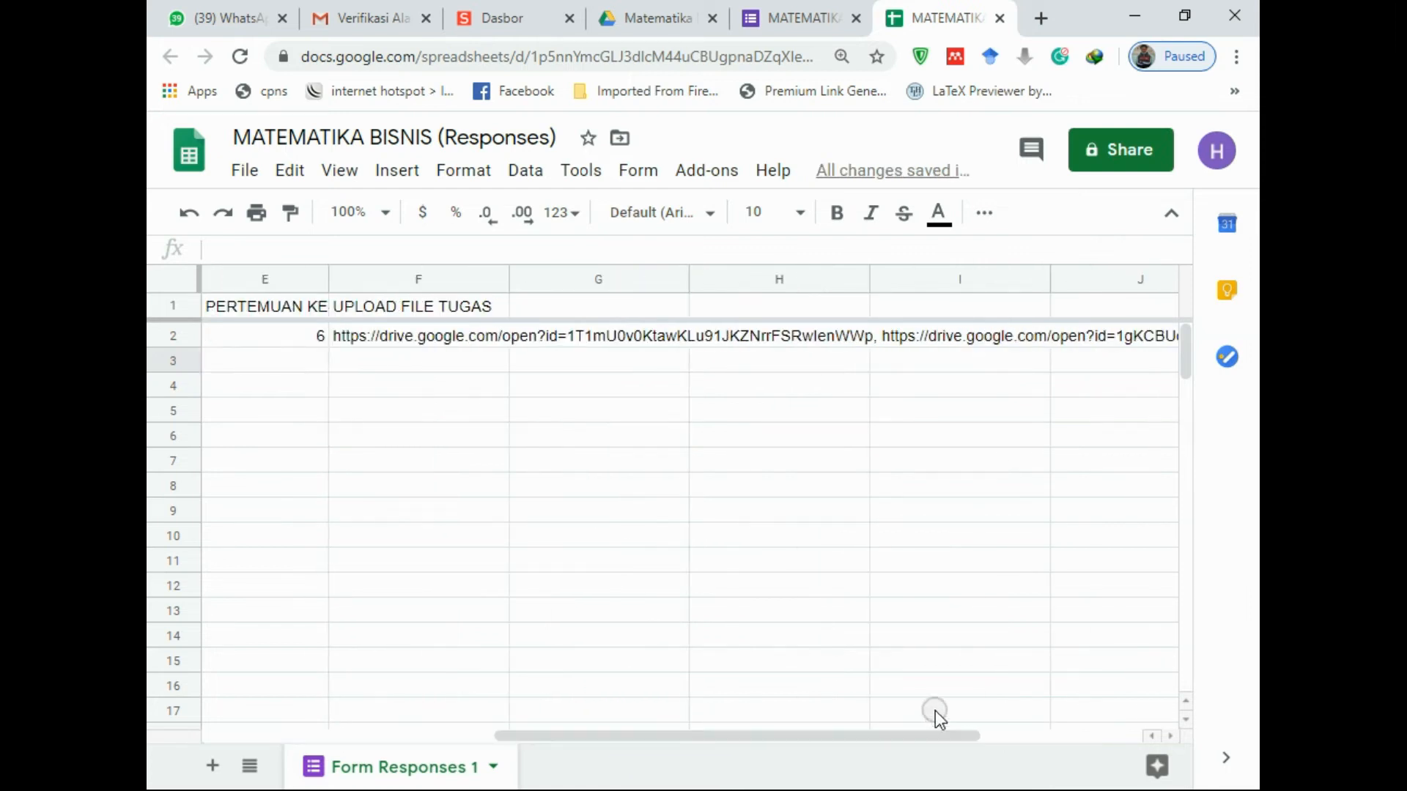
drag(508, 277, 881, 276)
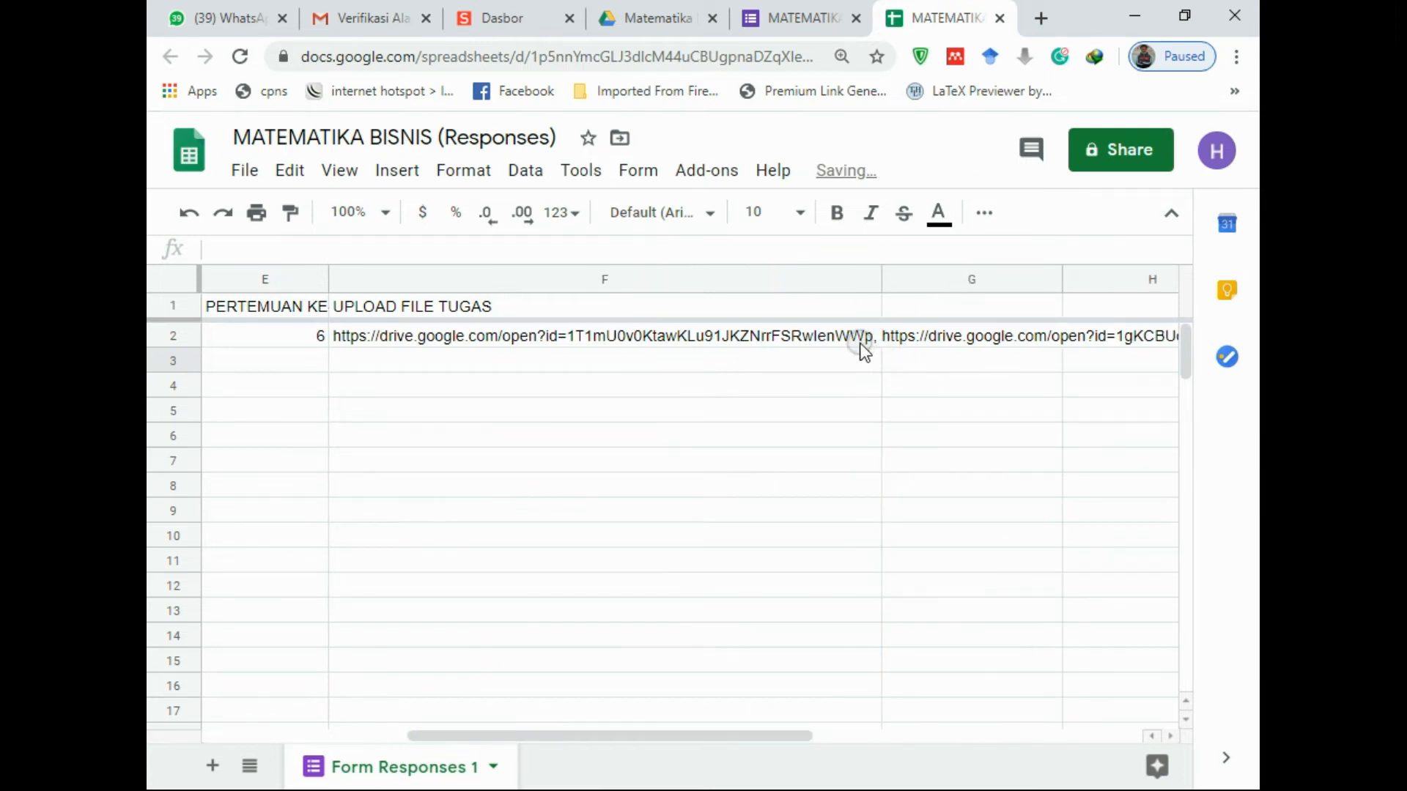
drag(749, 735, 527, 734)
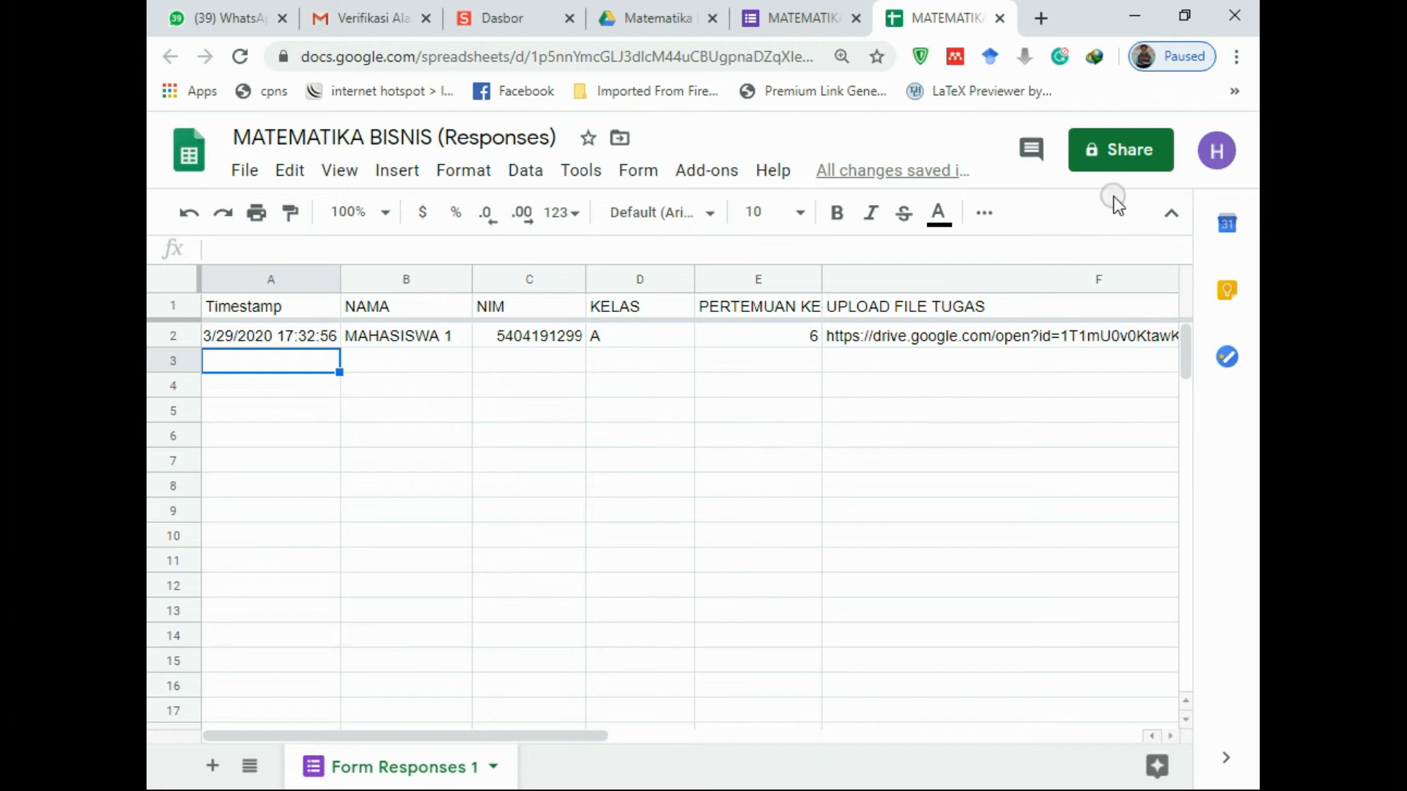
click(1130, 148)
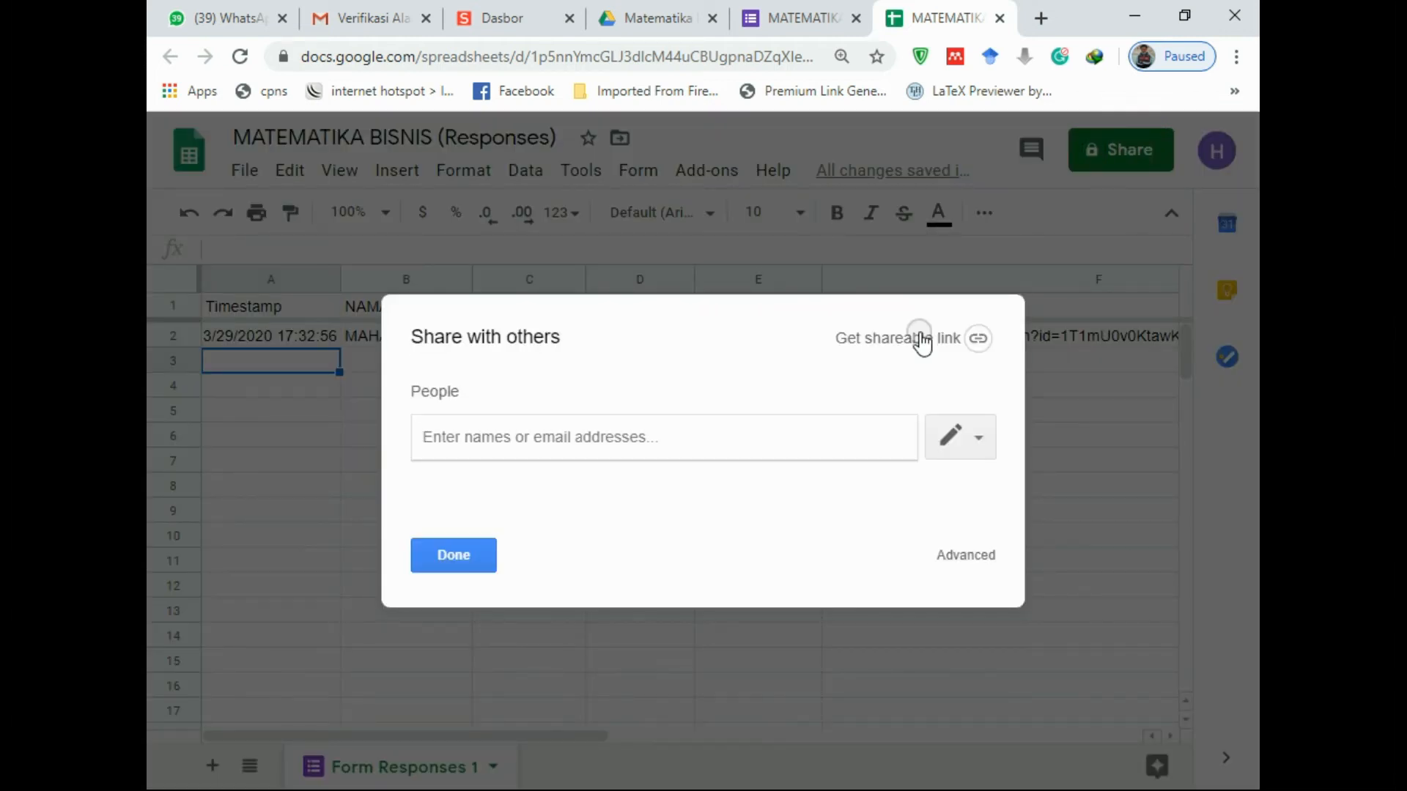
click(969, 559)
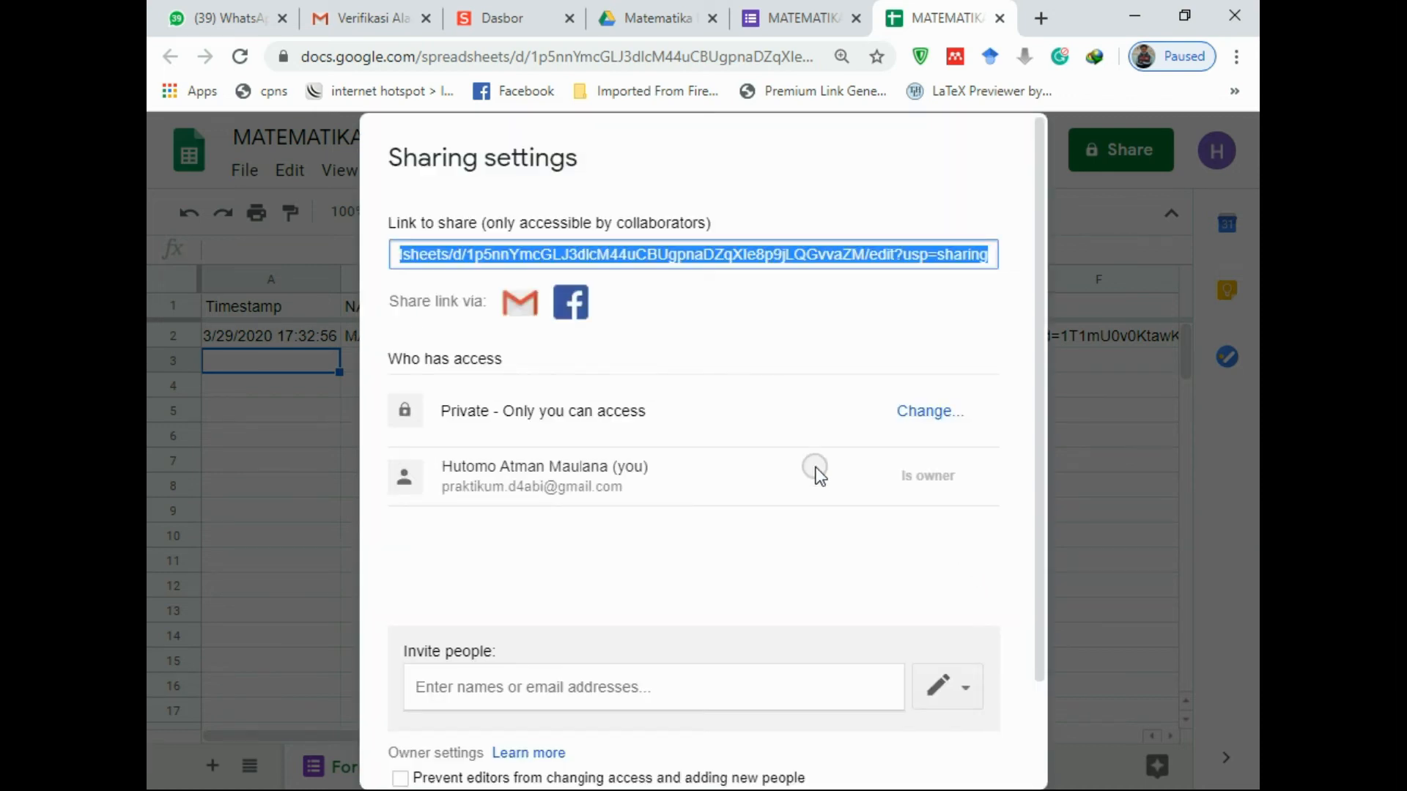
scroll(806, 473, down, 2)
scroll(628, 402, up, 2)
scroll(568, 602, down, 2)
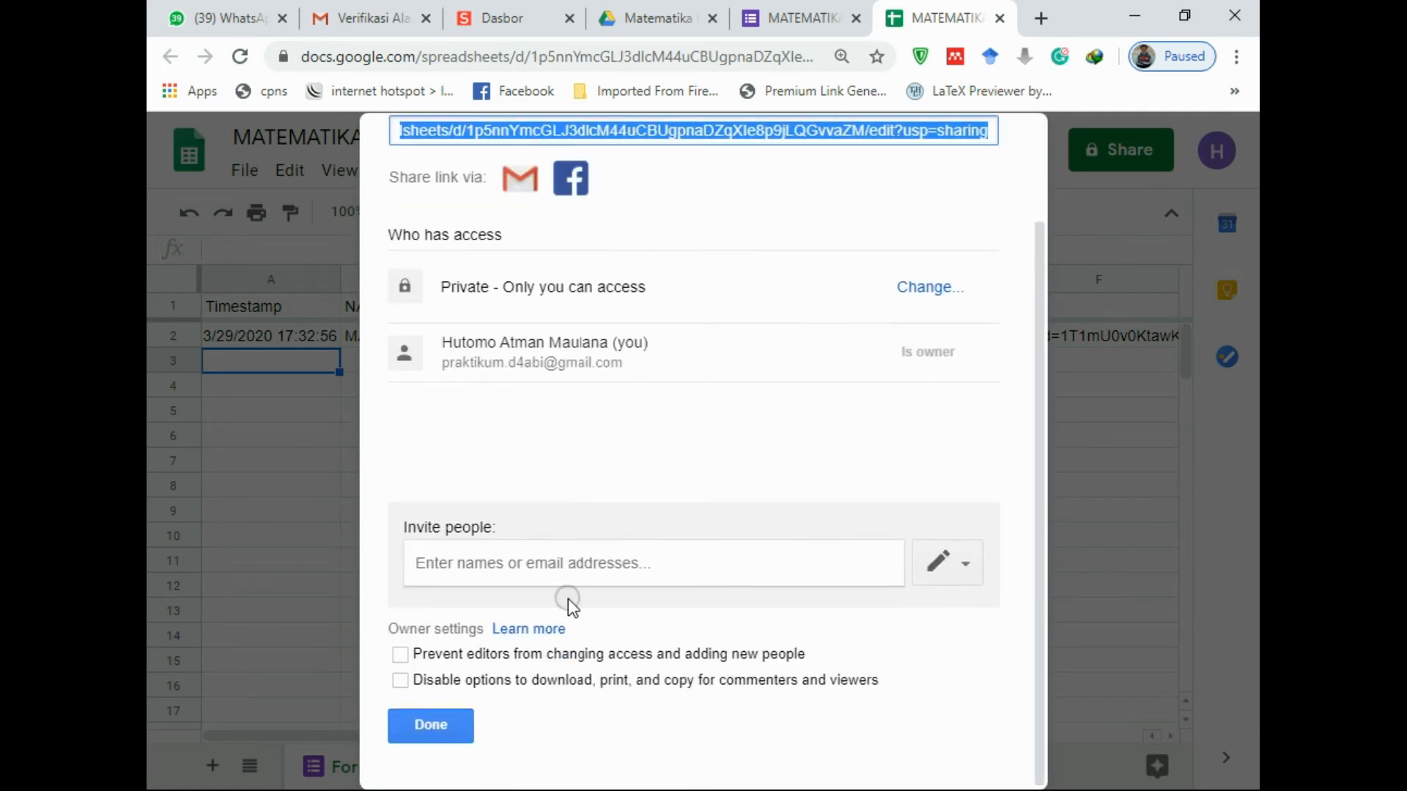
click(445, 729)
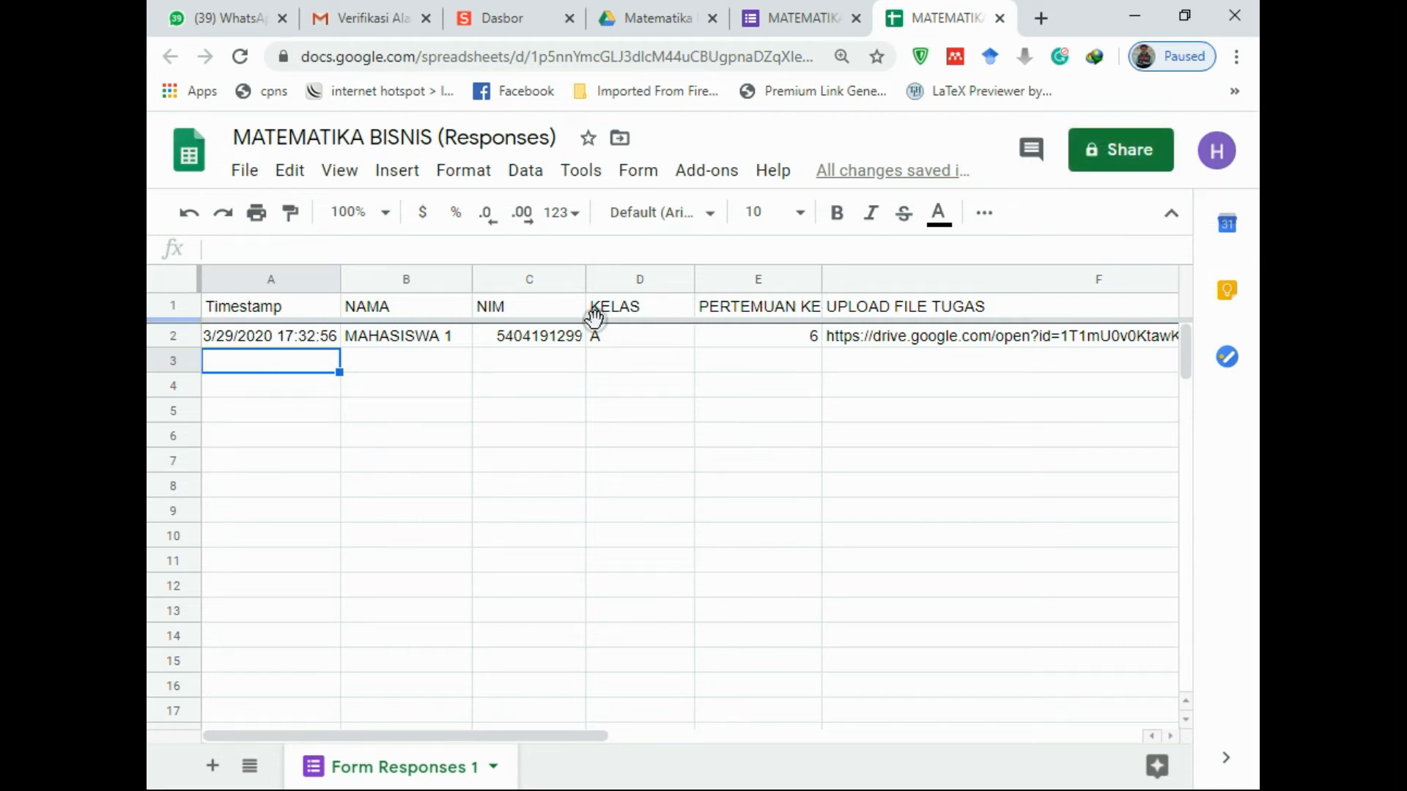
click(1144, 154)
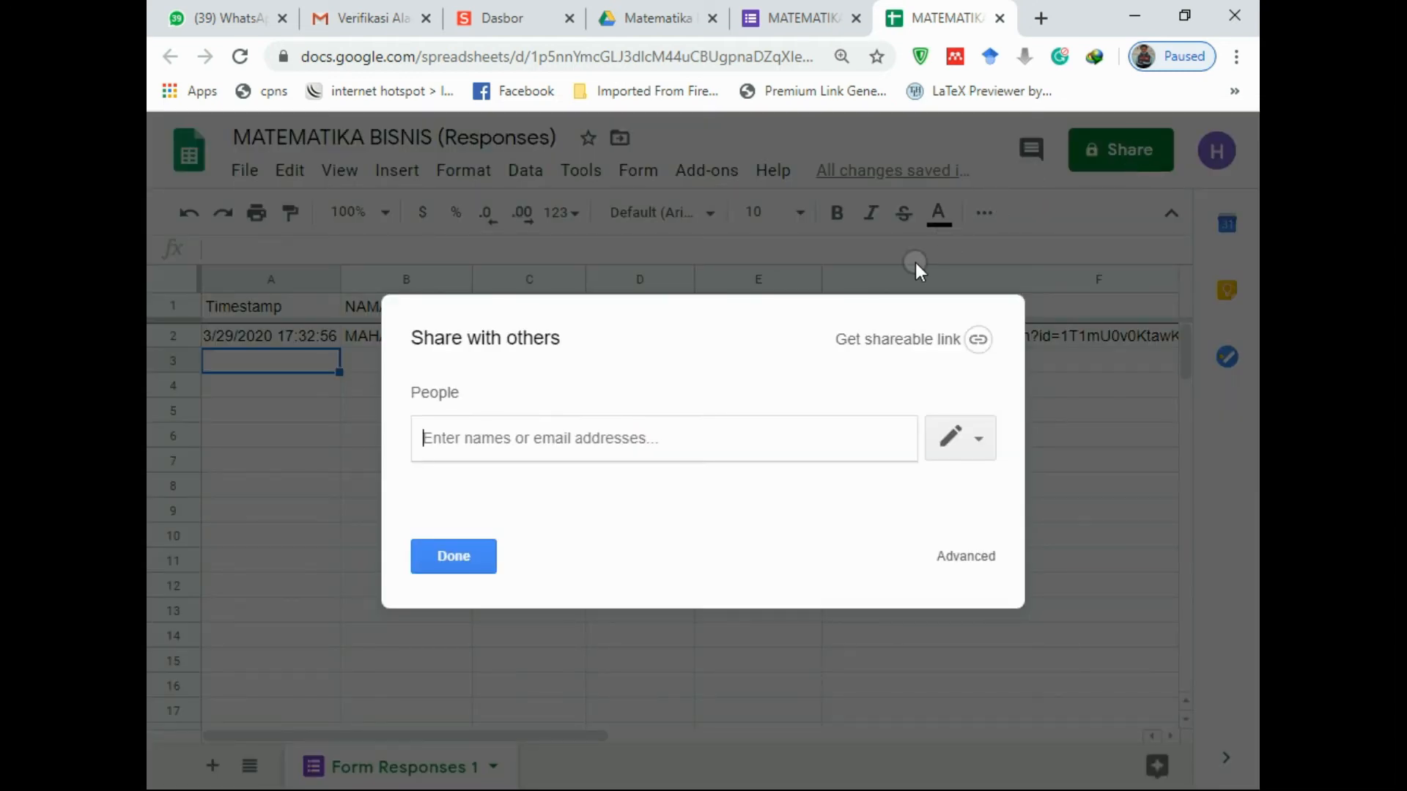
Set the responses sheet's link sharing to On – Anyone with the link
click(978, 561)
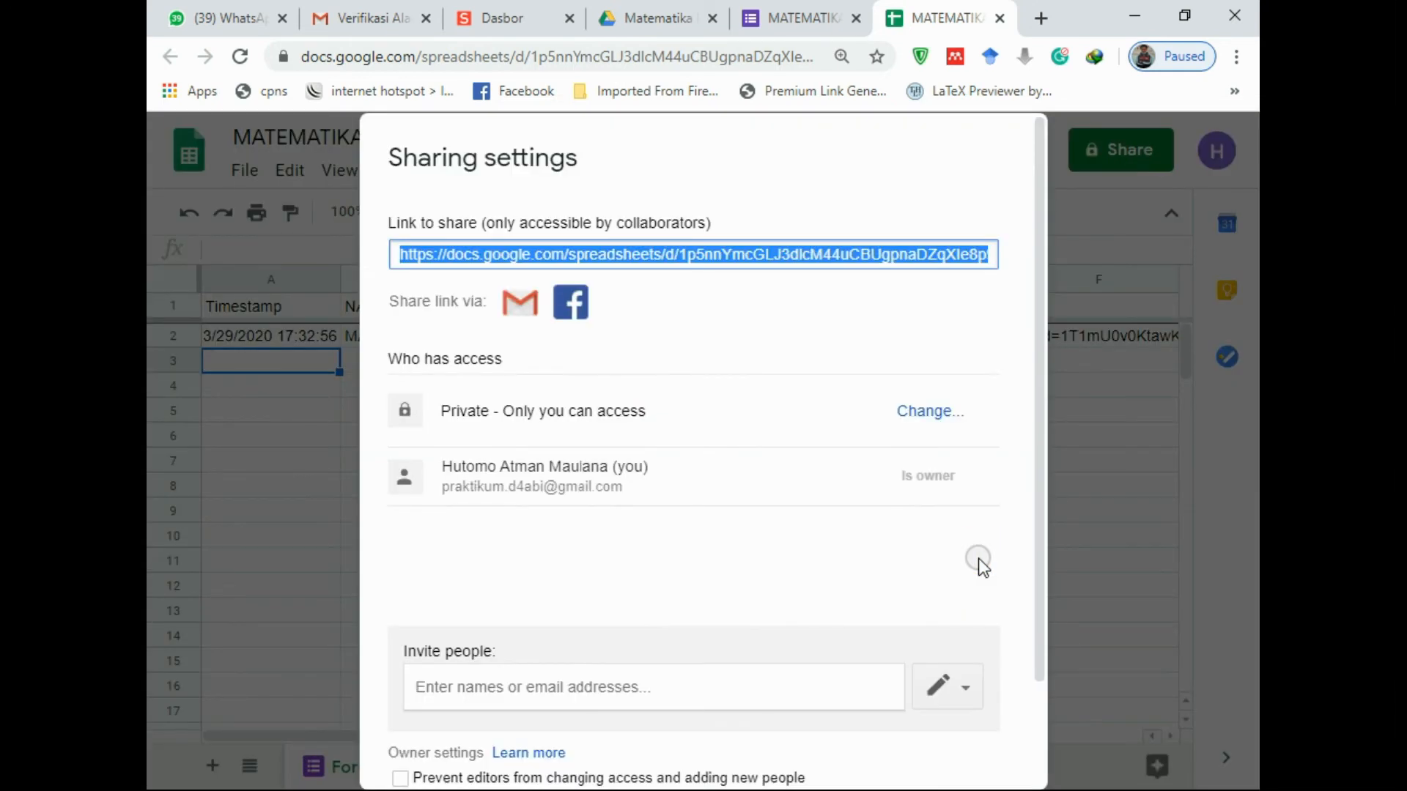
click(908, 413)
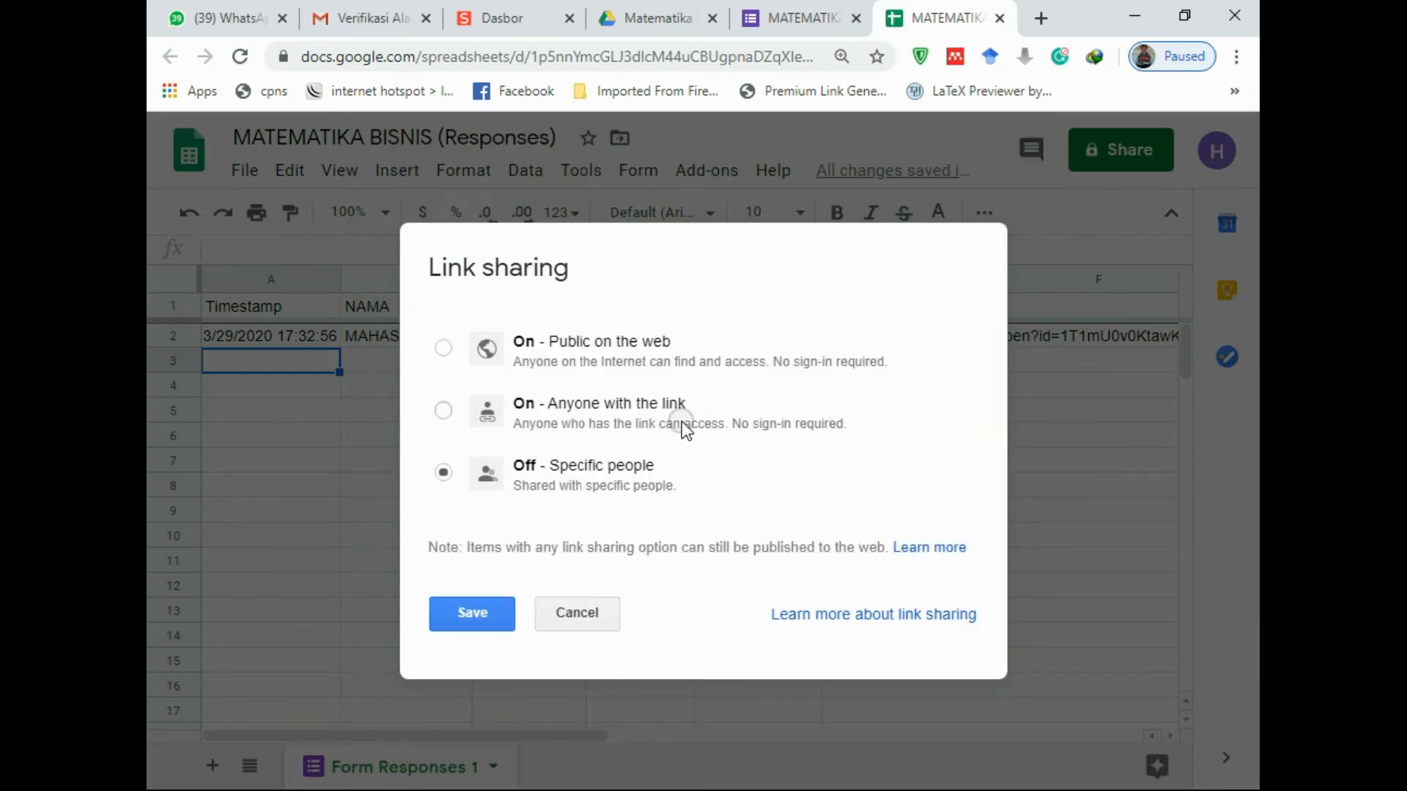
click(443, 413)
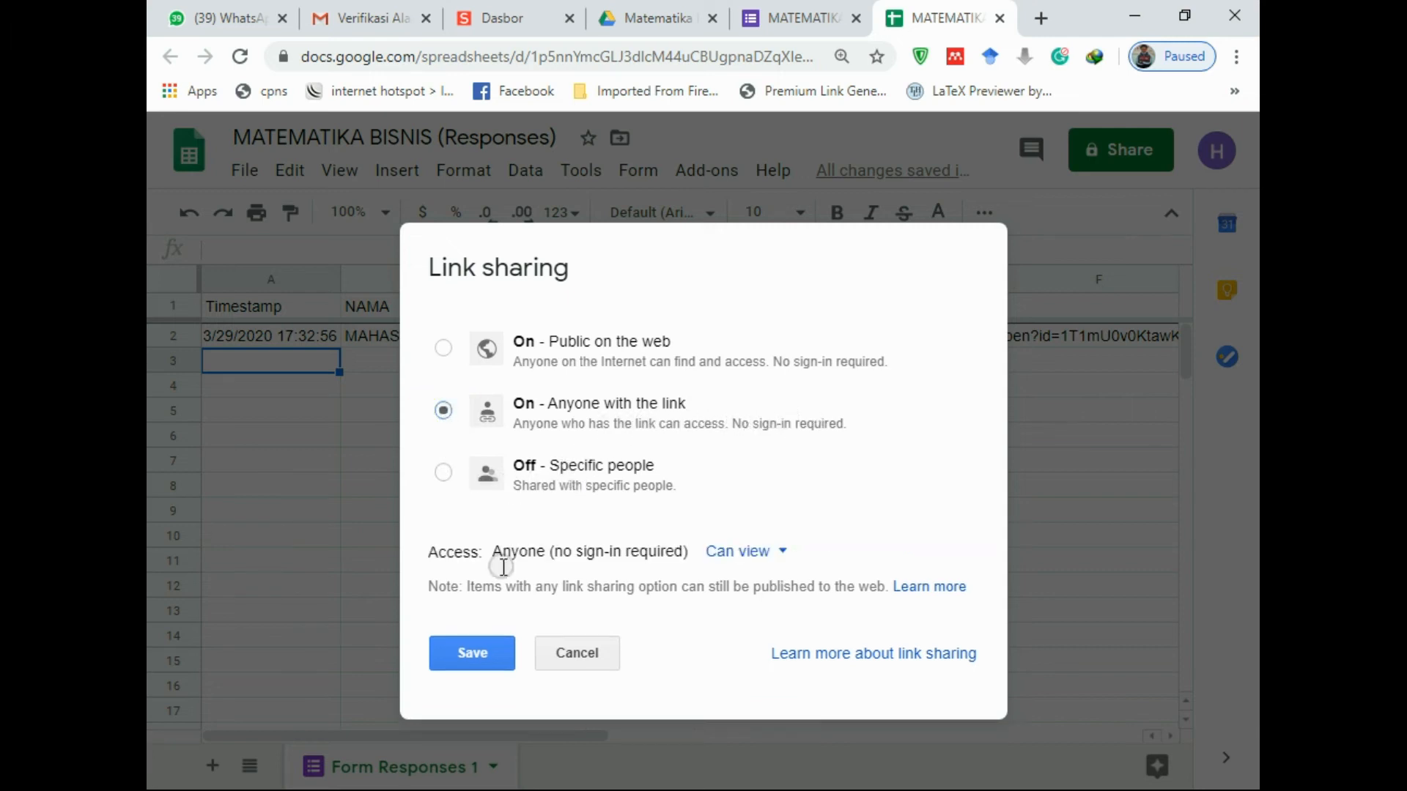
click(476, 654)
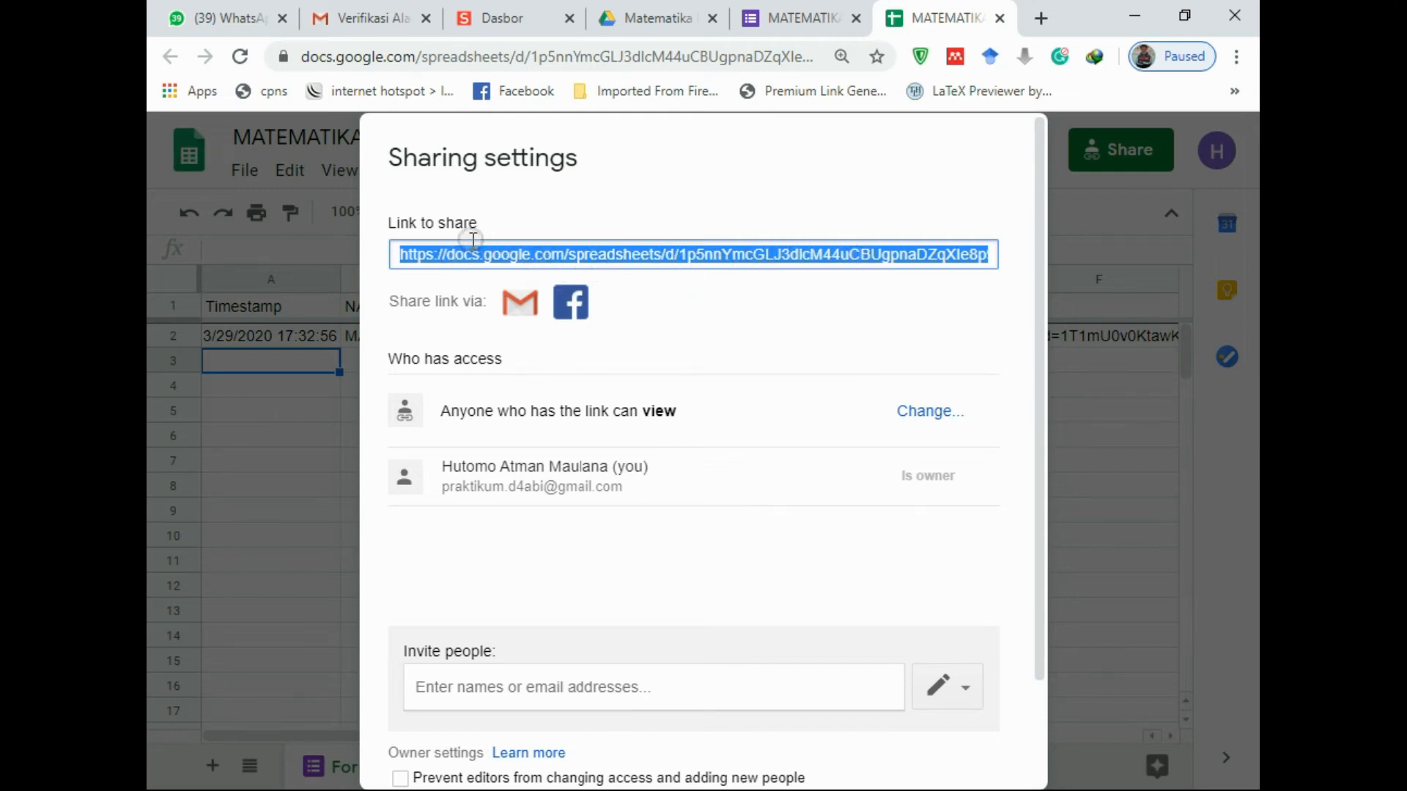
Copy the sheet's sharing link and close the sharing settings
right_click(489, 252)
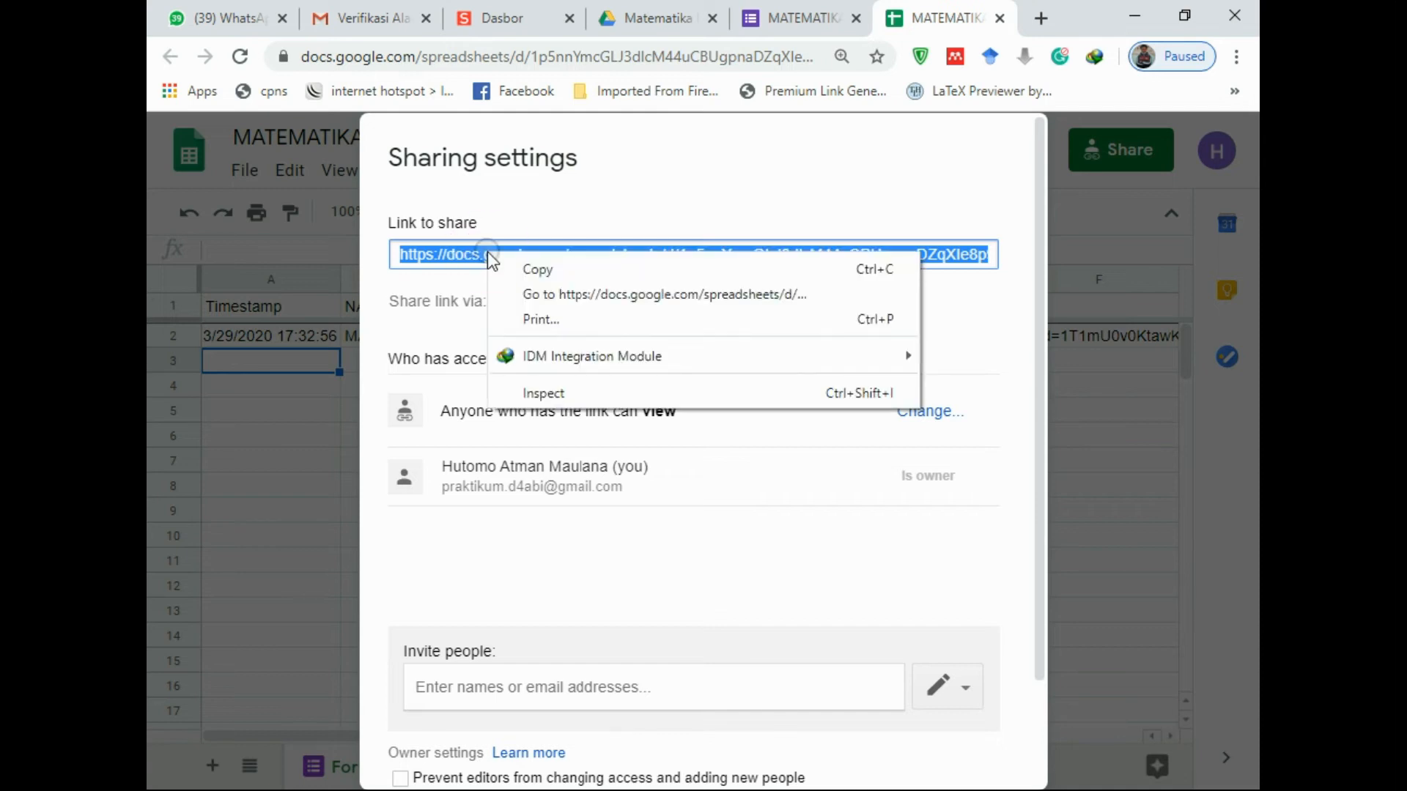
click(537, 275)
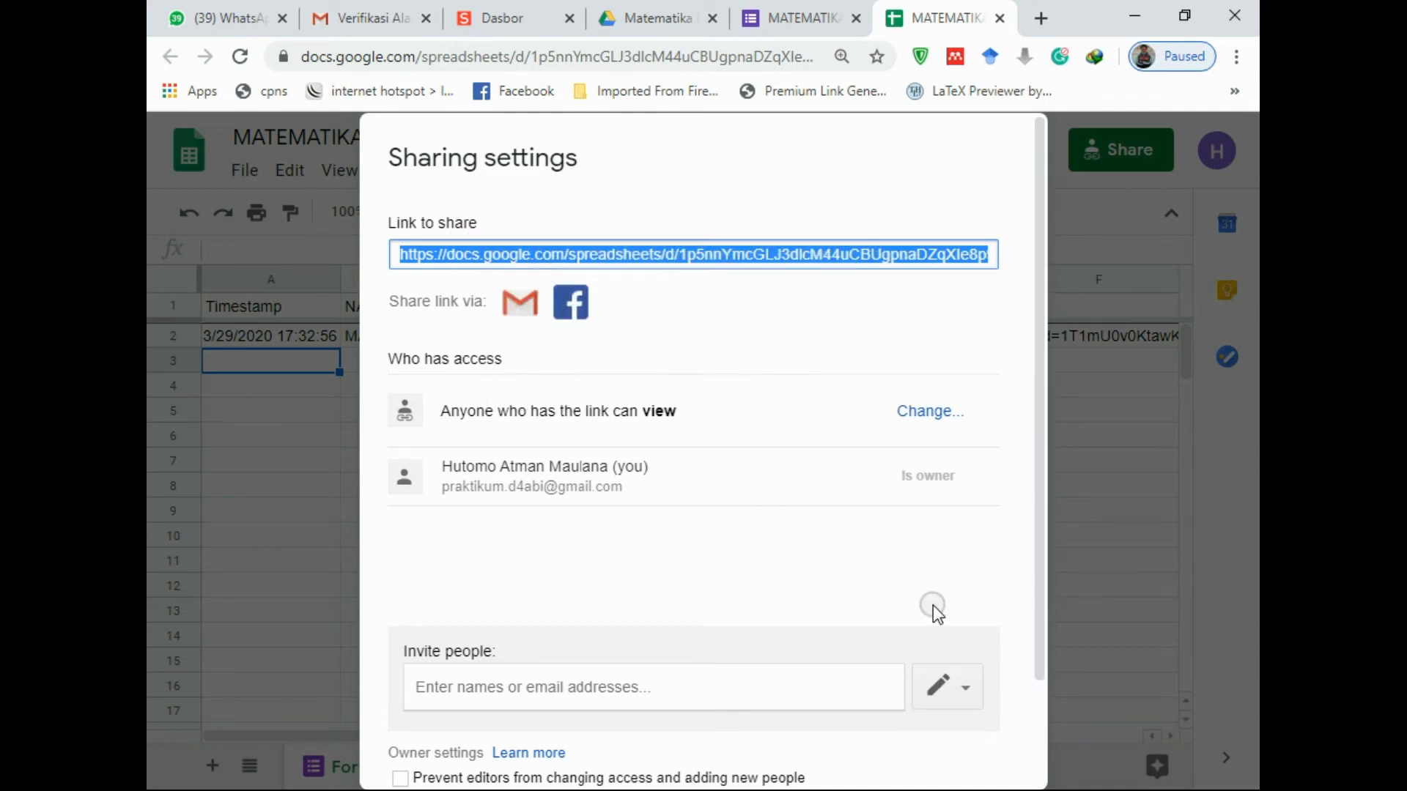
click(680, 264)
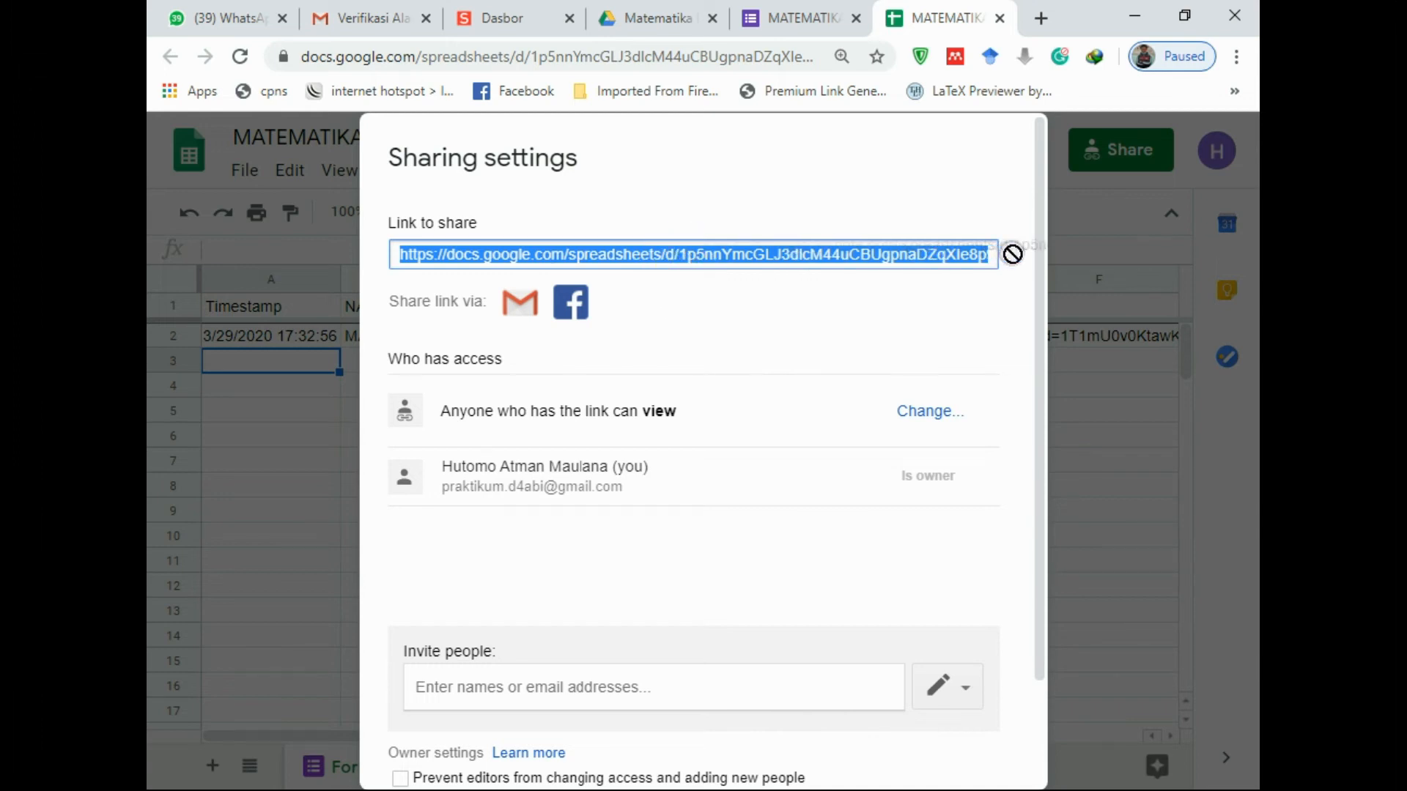
scroll(879, 619, down, 2)
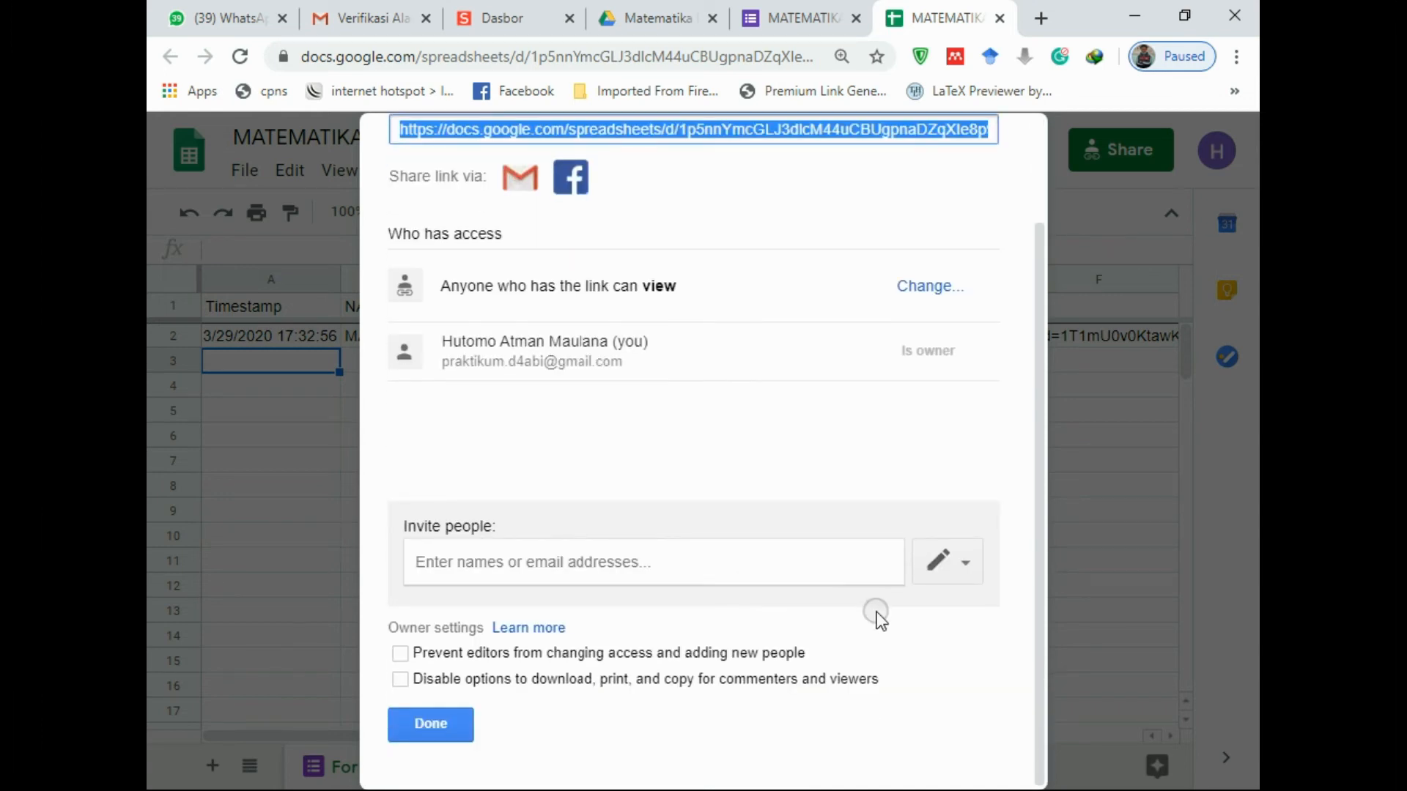
click(458, 729)
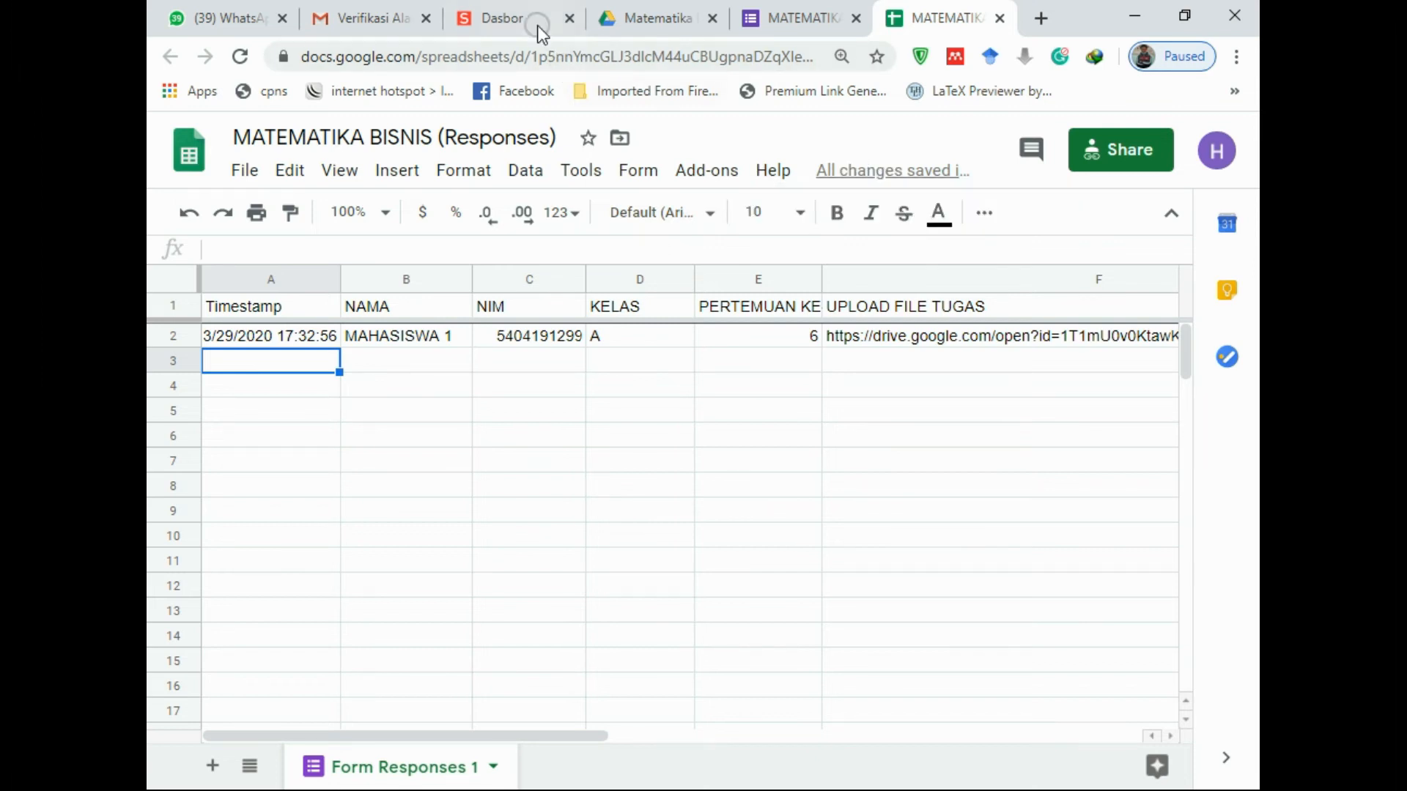
Shorten the responses spreadsheet link on the s.id dashboard
click(506, 10)
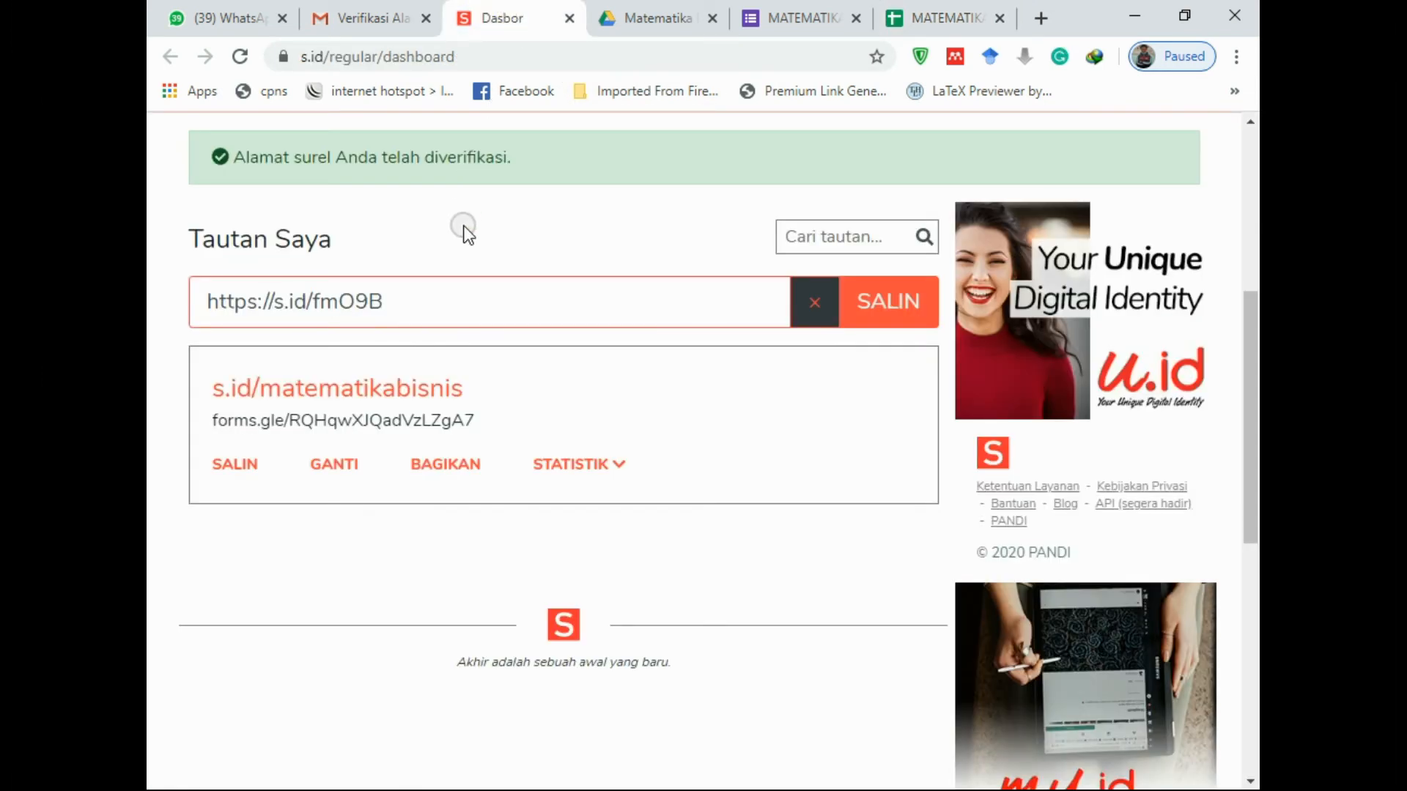
click(398, 304)
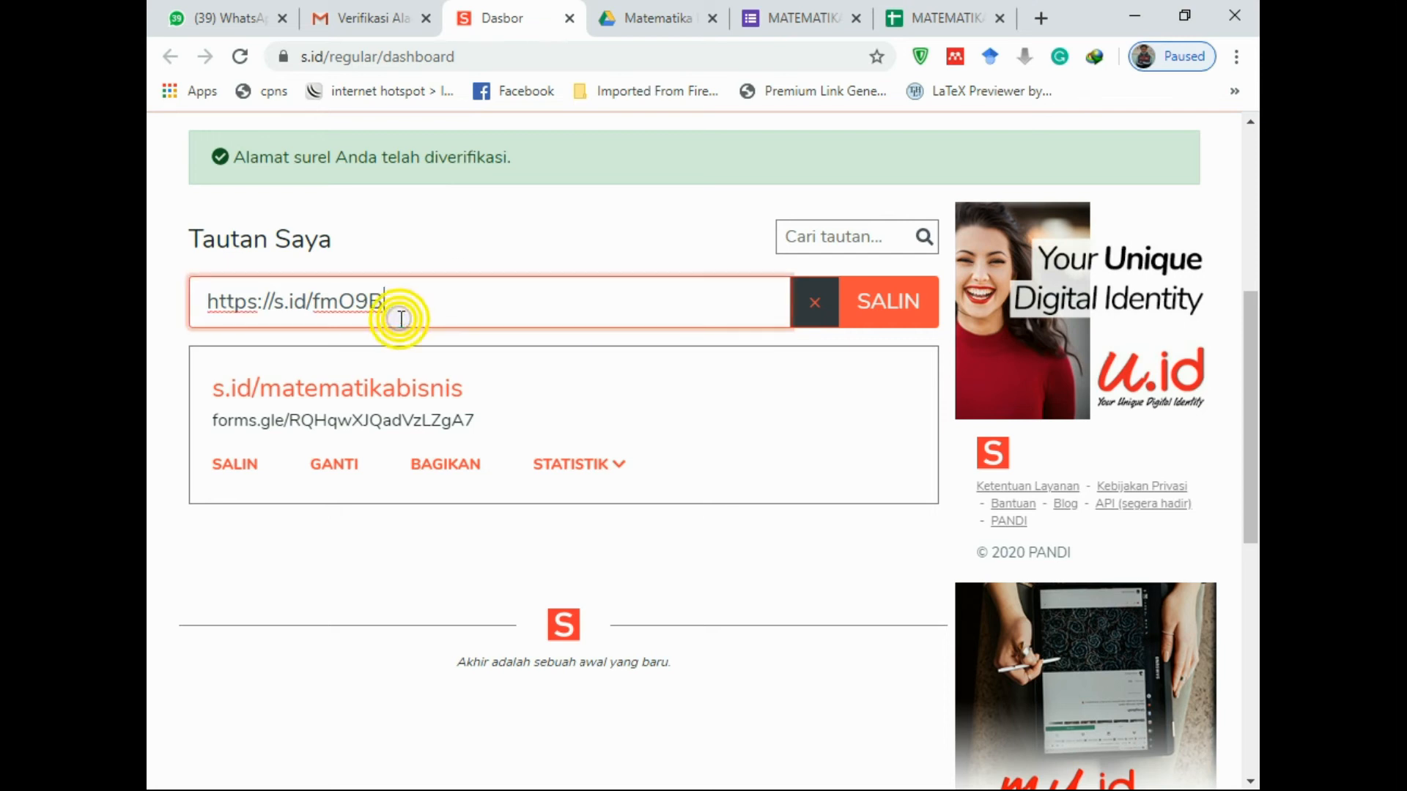
drag(408, 303, 188, 284)
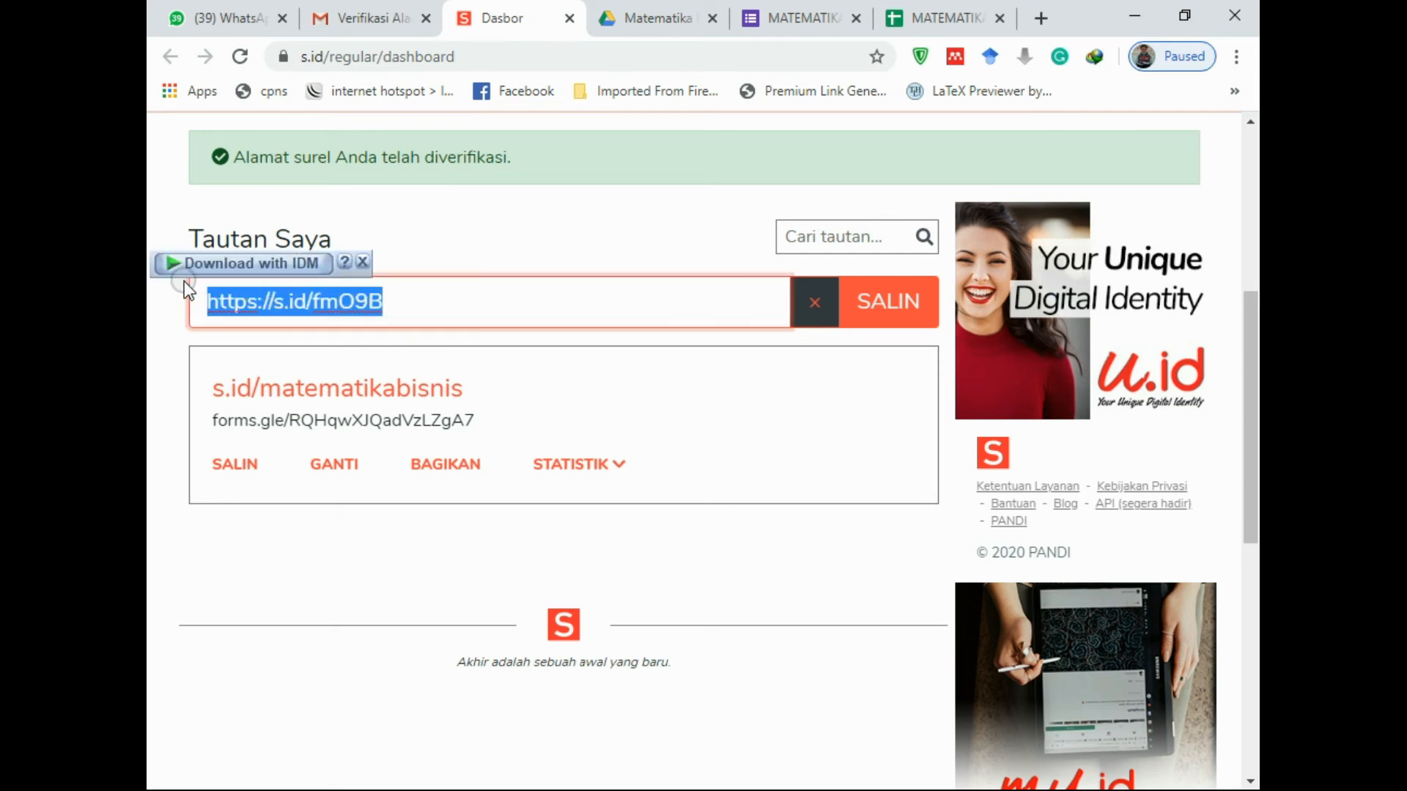
key(ctrl+v)
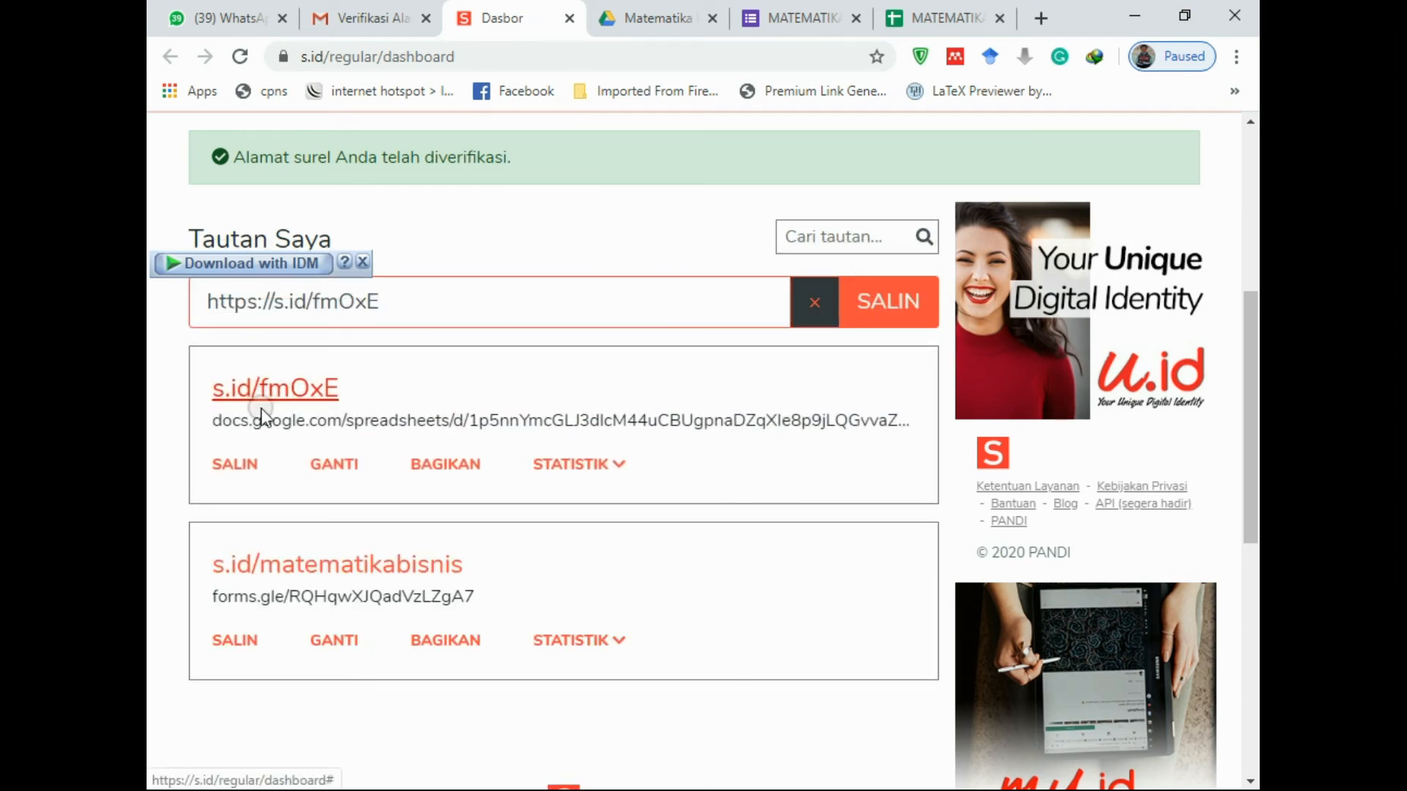
click(333, 467)
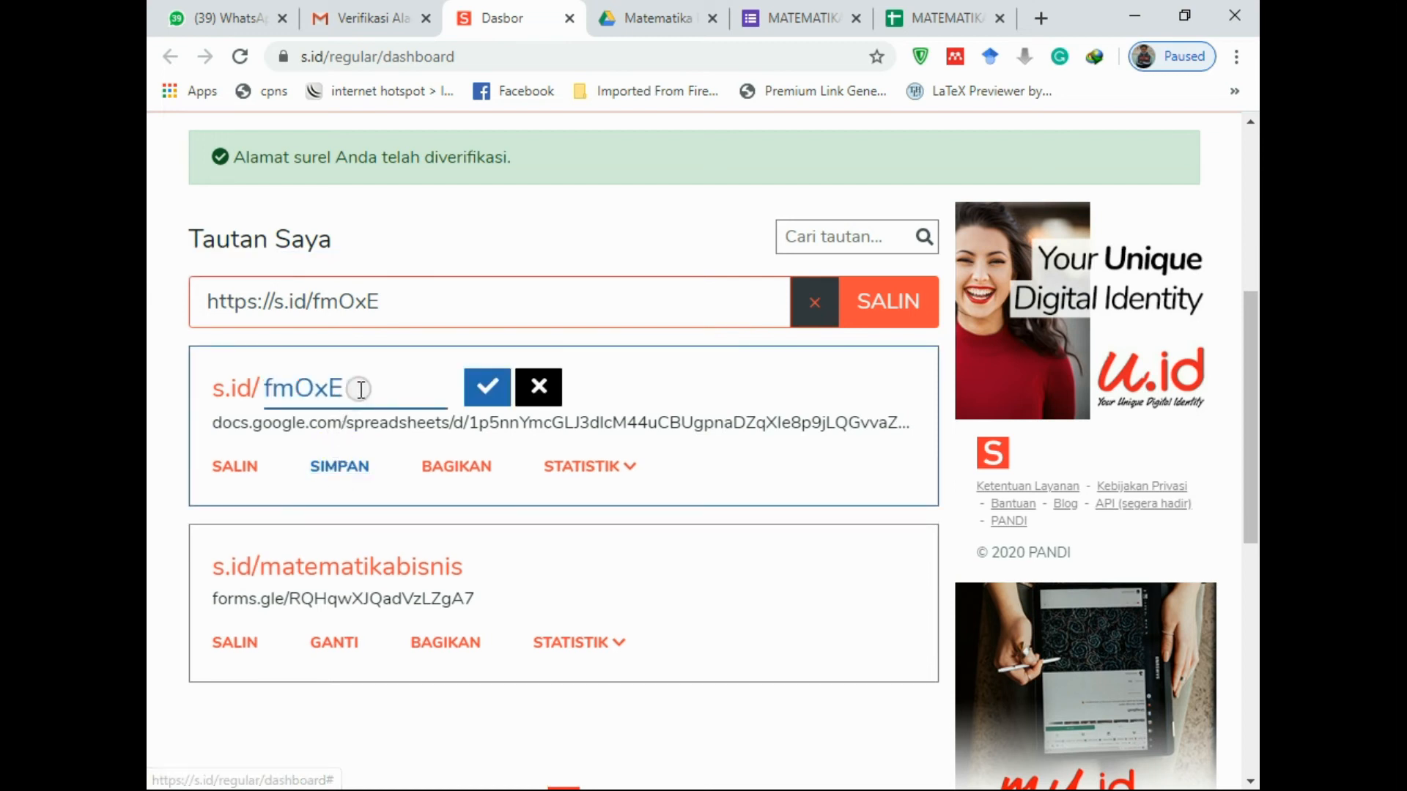
drag(360, 389, 266, 377)
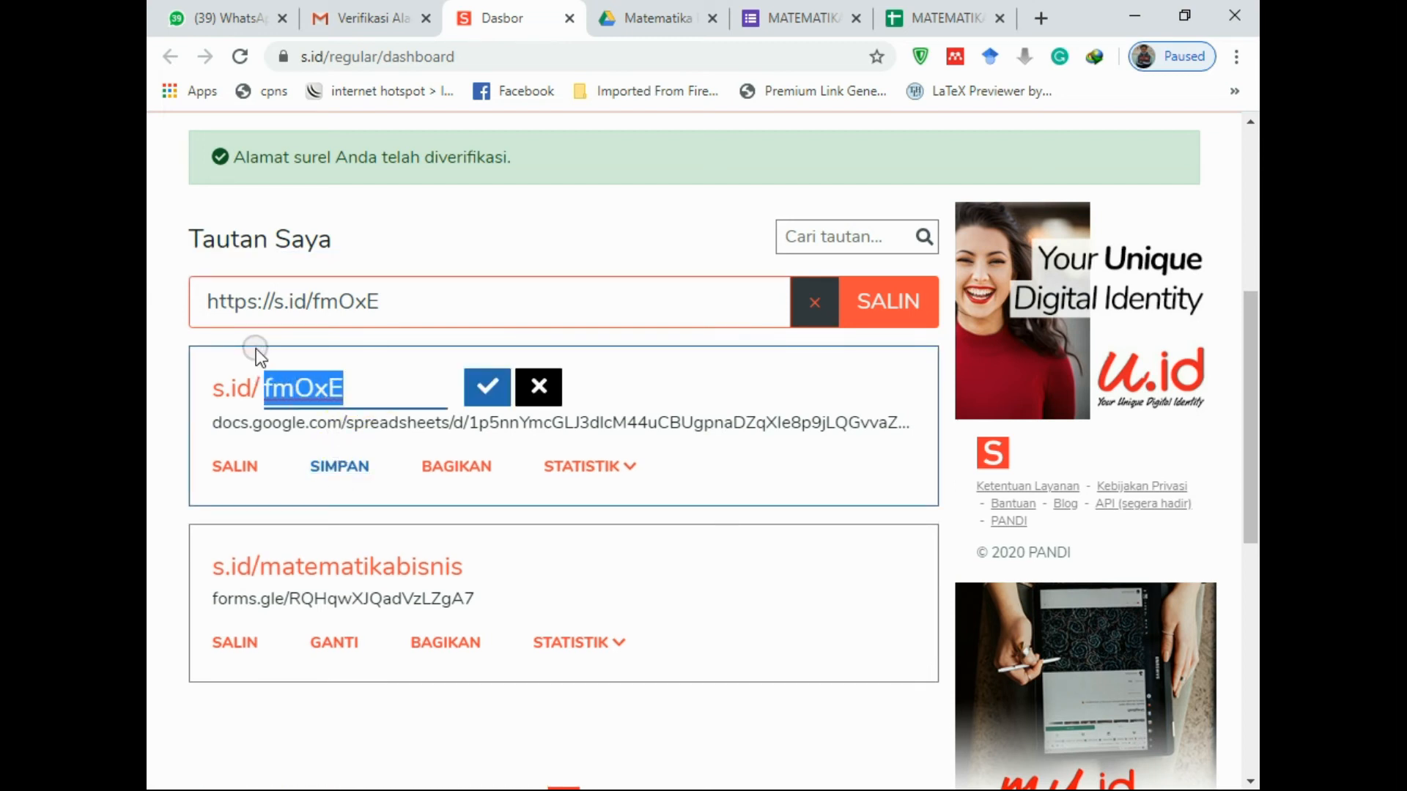
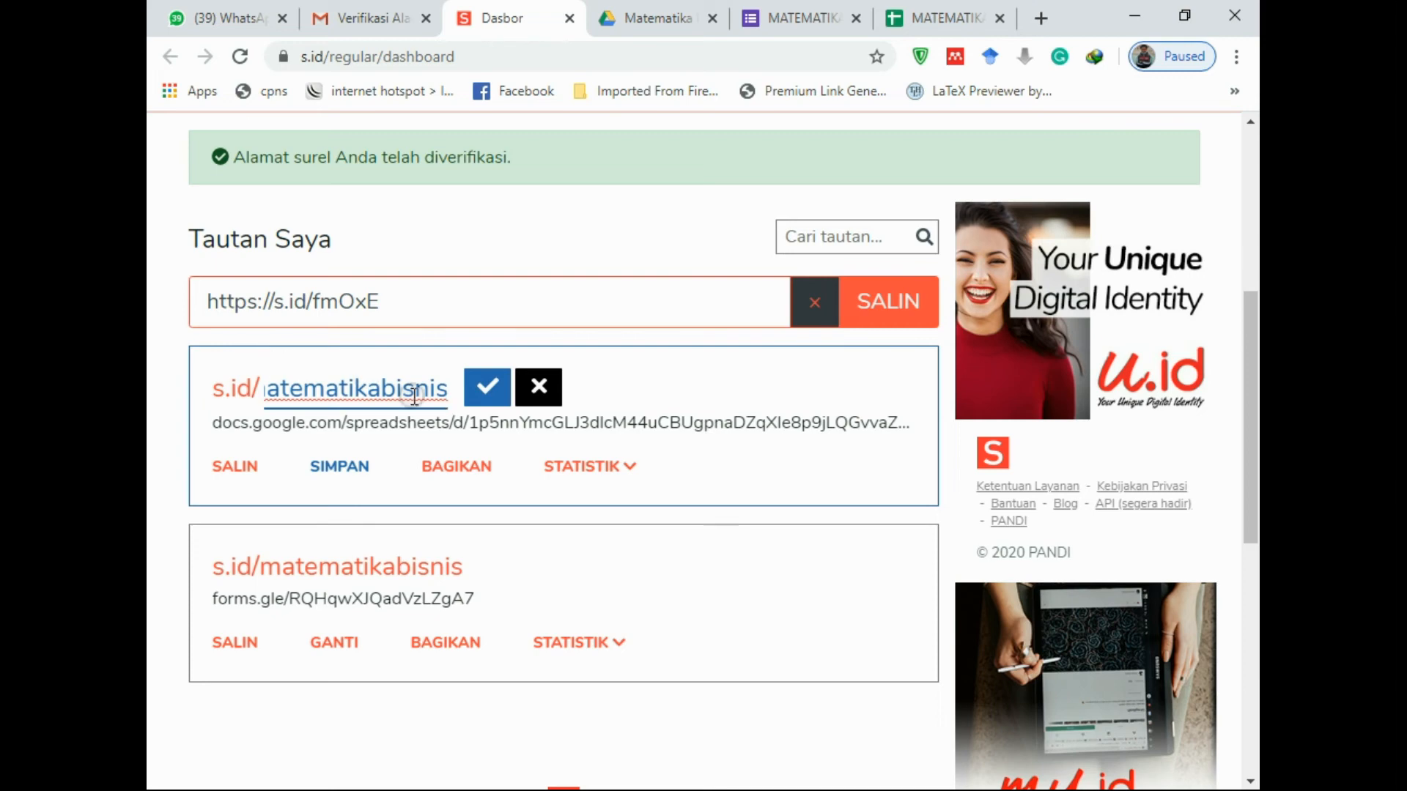
click(488, 387)
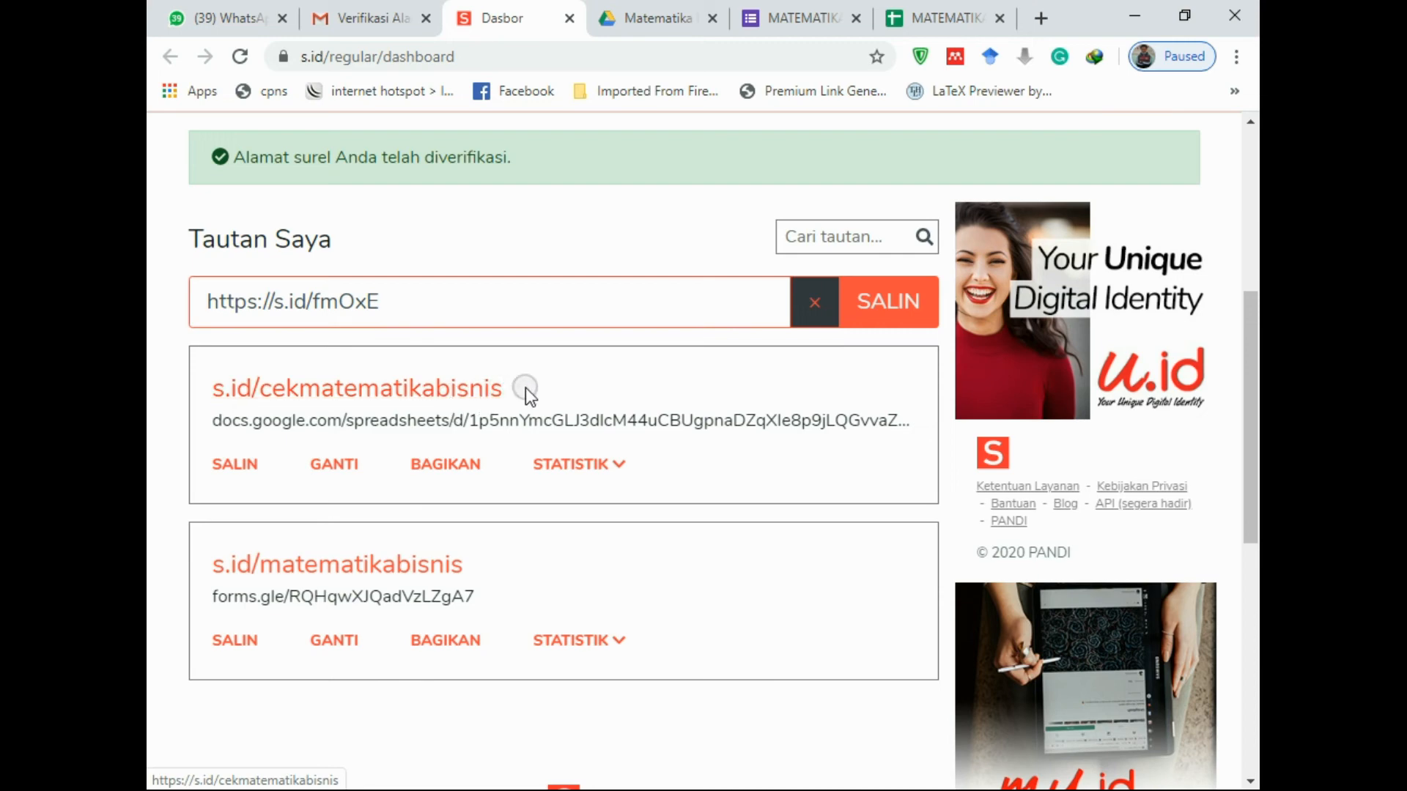
click(238, 466)
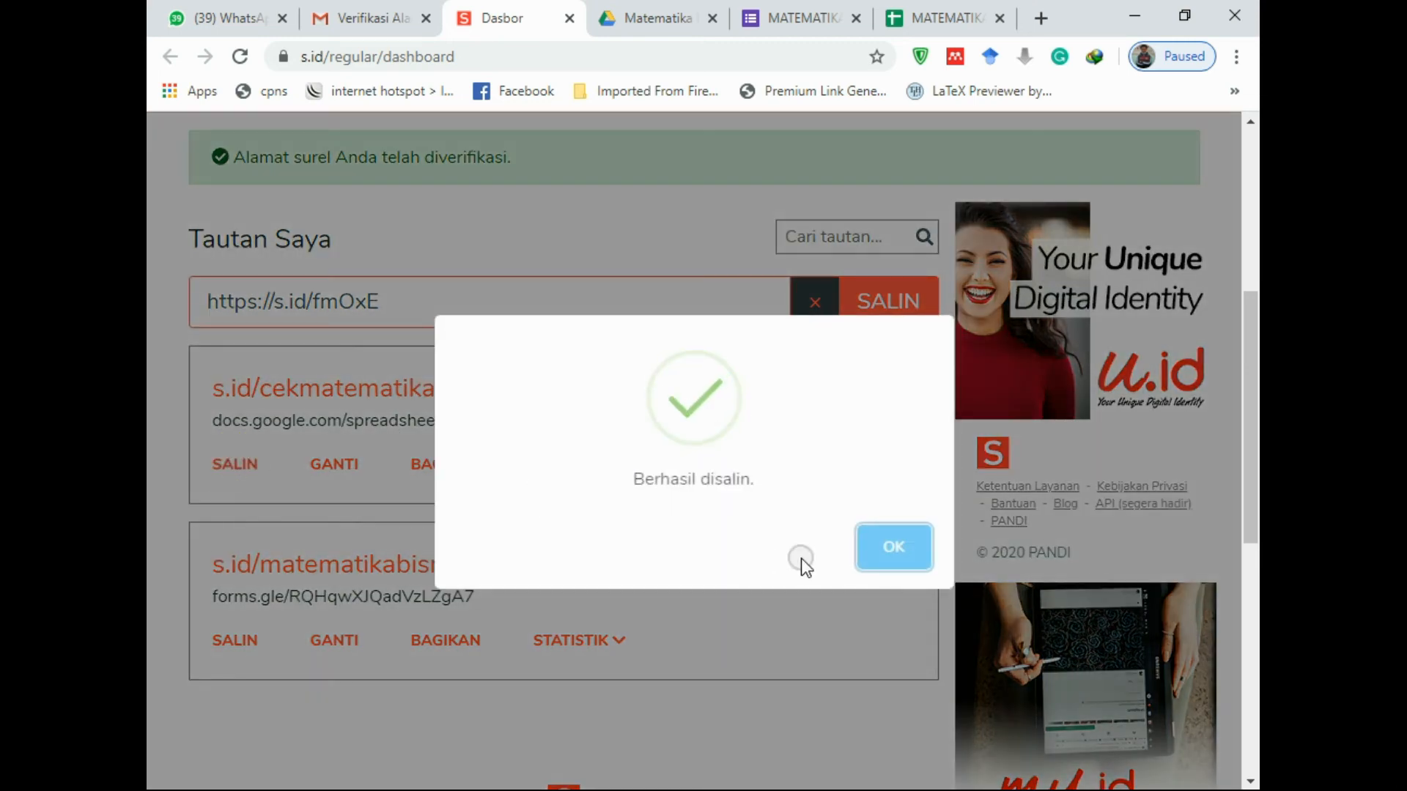
click(895, 561)
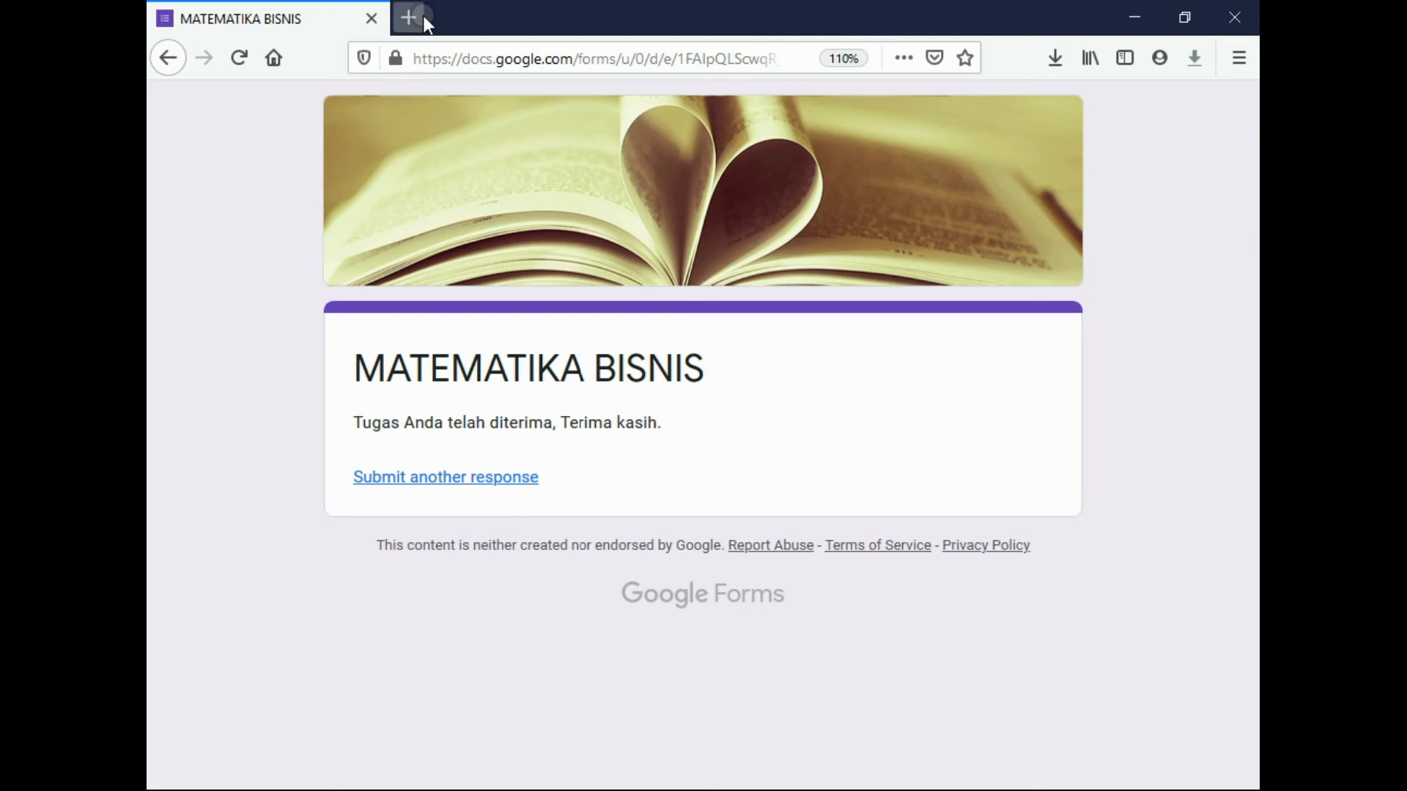
Open the copied short link in a new Firefox tab to view the responses sheet
click(408, 16)
right_click(421, 58)
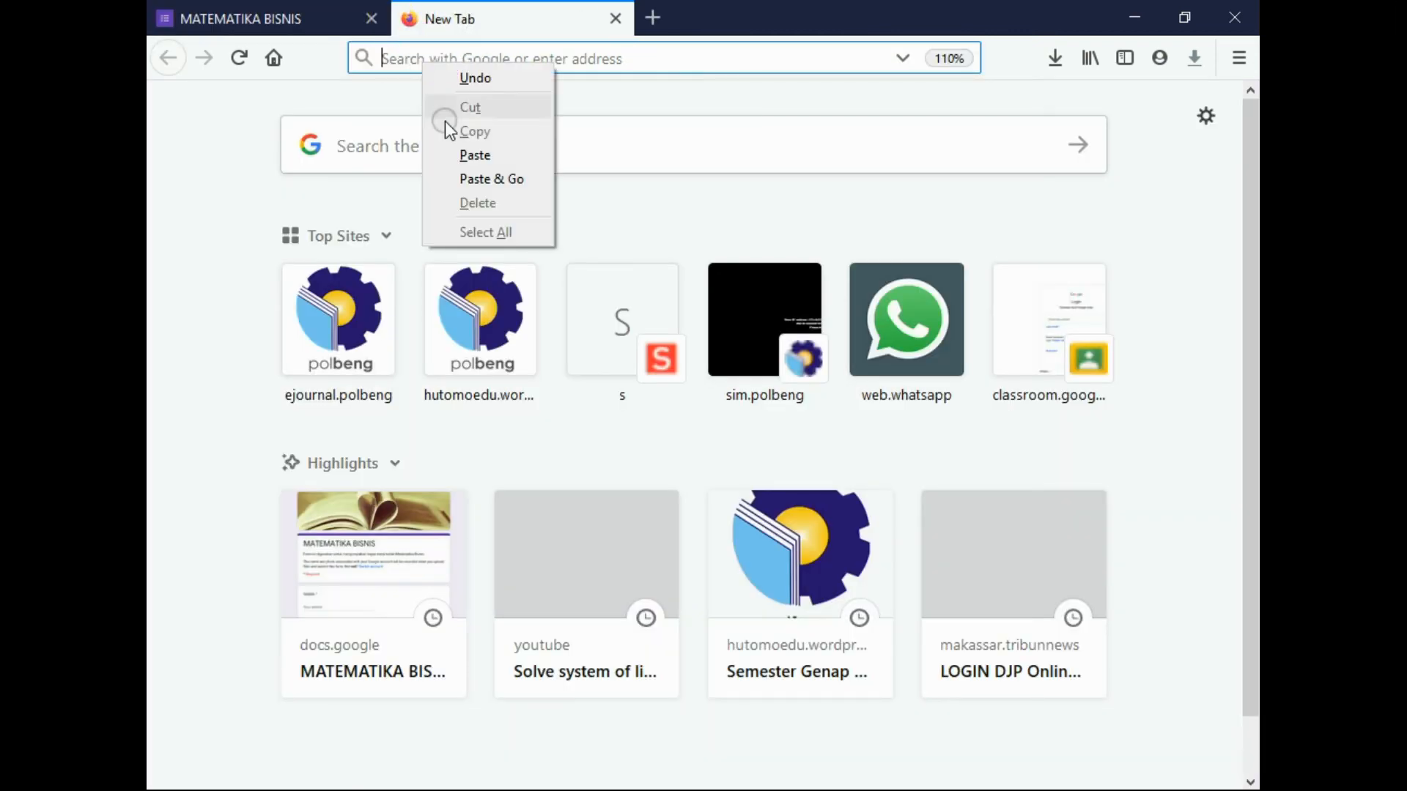
click(487, 179)
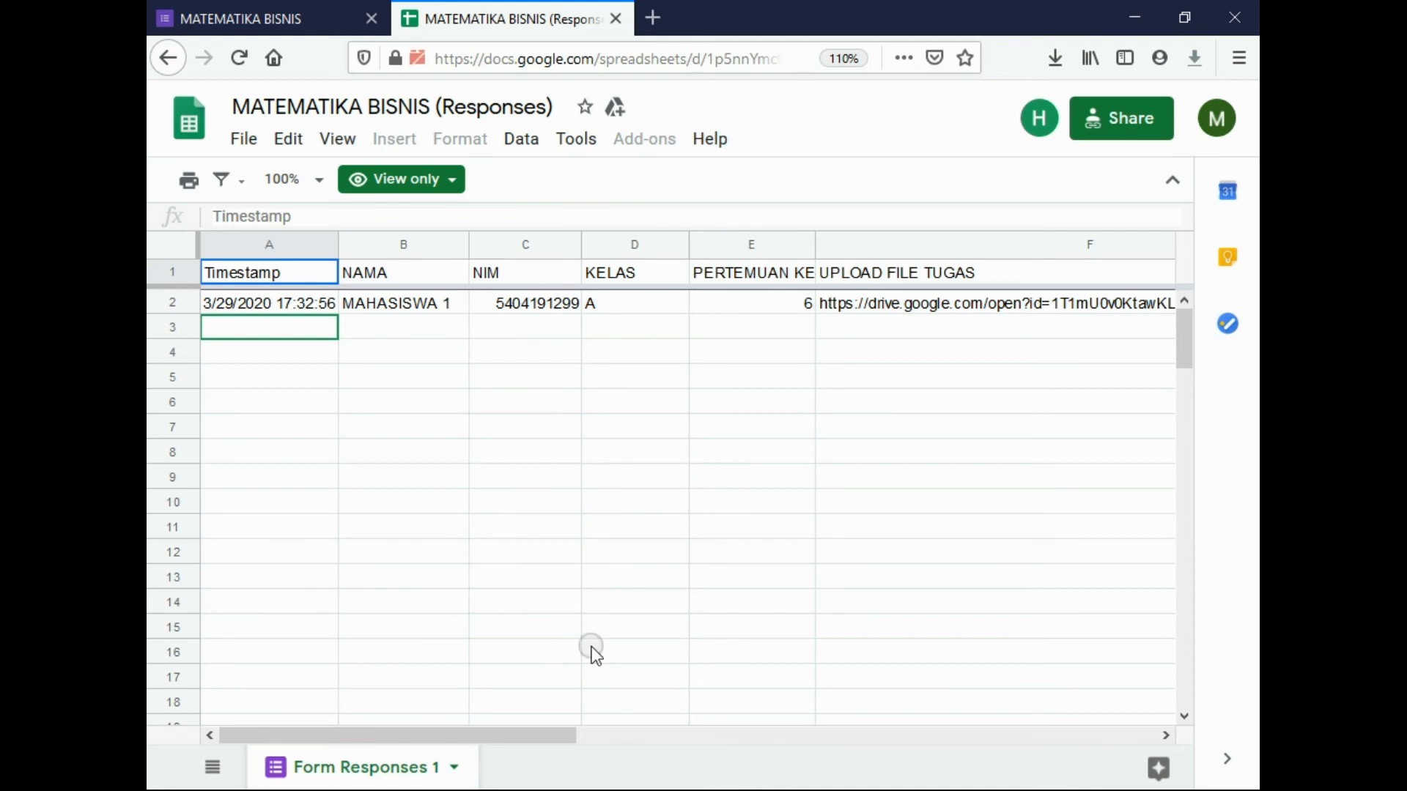
Check the single response row, then switch to the Matematika Bisnis Drive folder in Chrome
drag(508, 737, 625, 731)
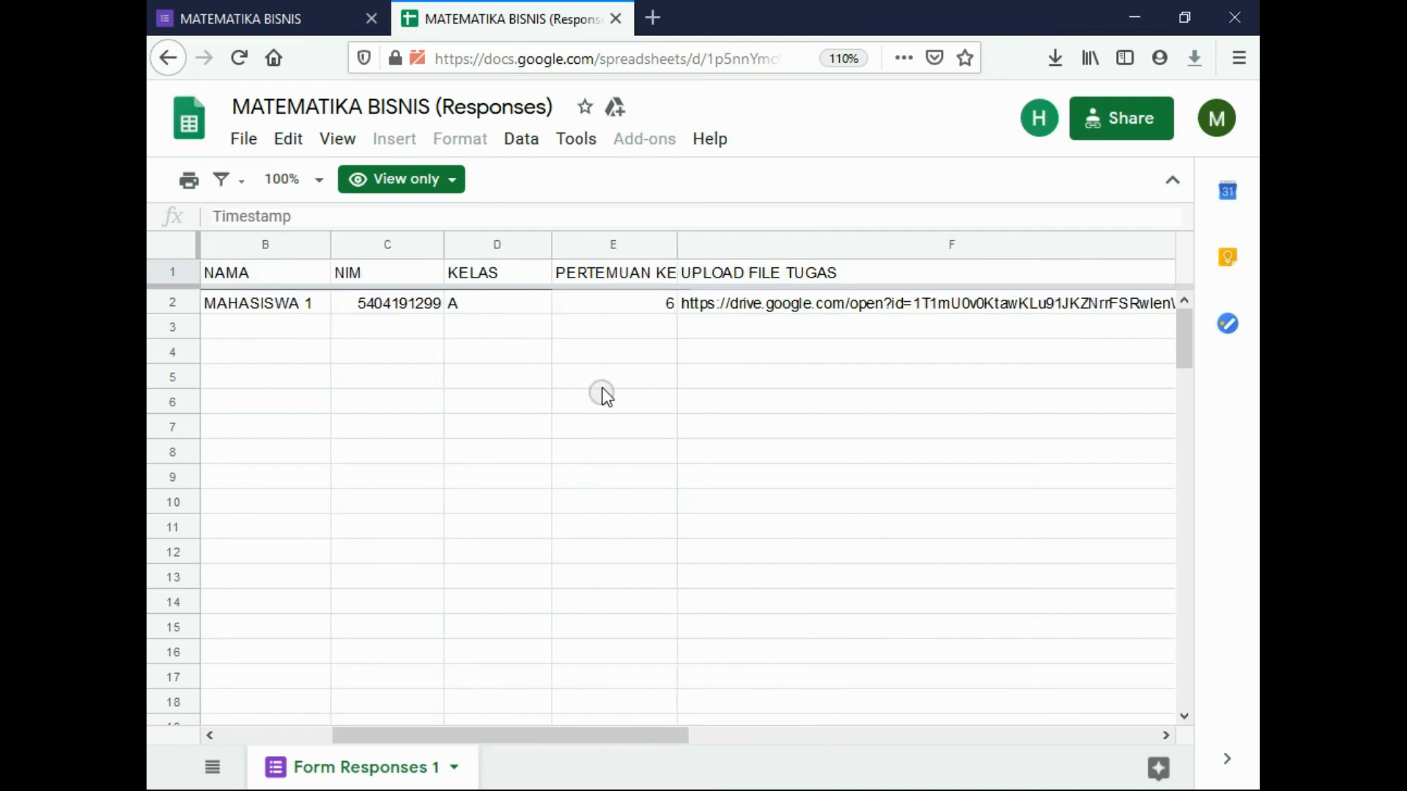
drag(537, 735, 351, 739)
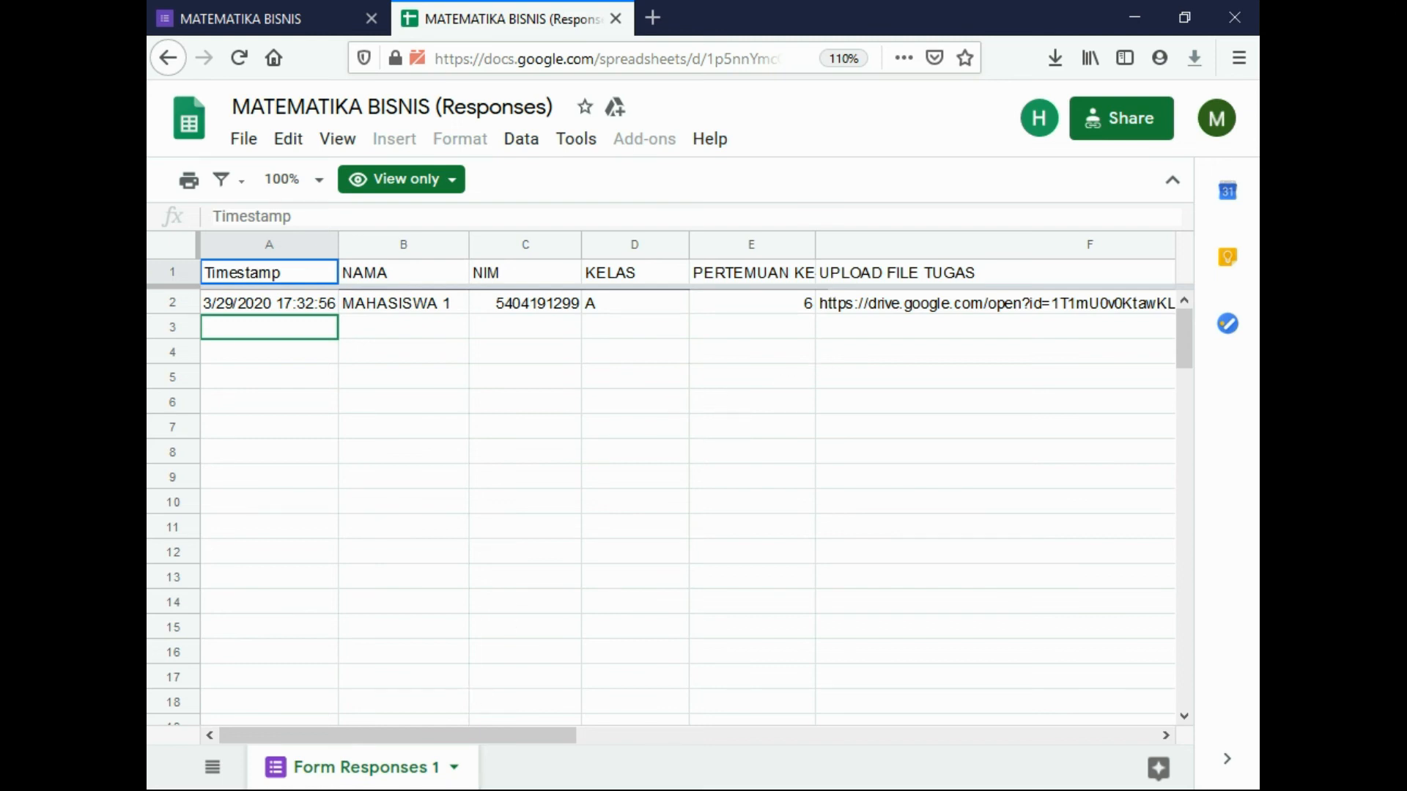
mouse_move(439, 788)
click(440, 688)
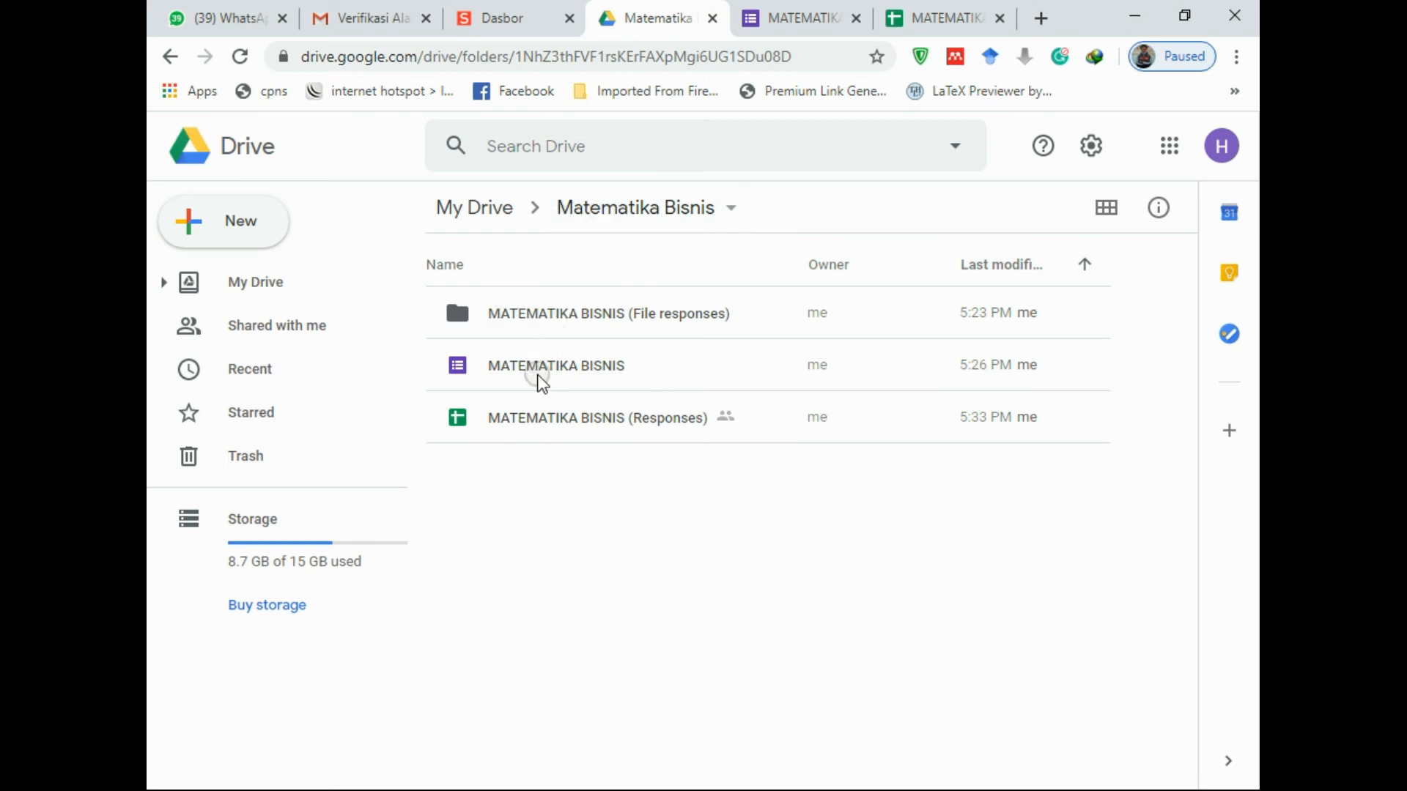
Open MATEMATIKA BISNIS (File responses), then UPLOAD FILE TUGAS (File responses), to see the two uploads
click(523, 315)
double_click(521, 313)
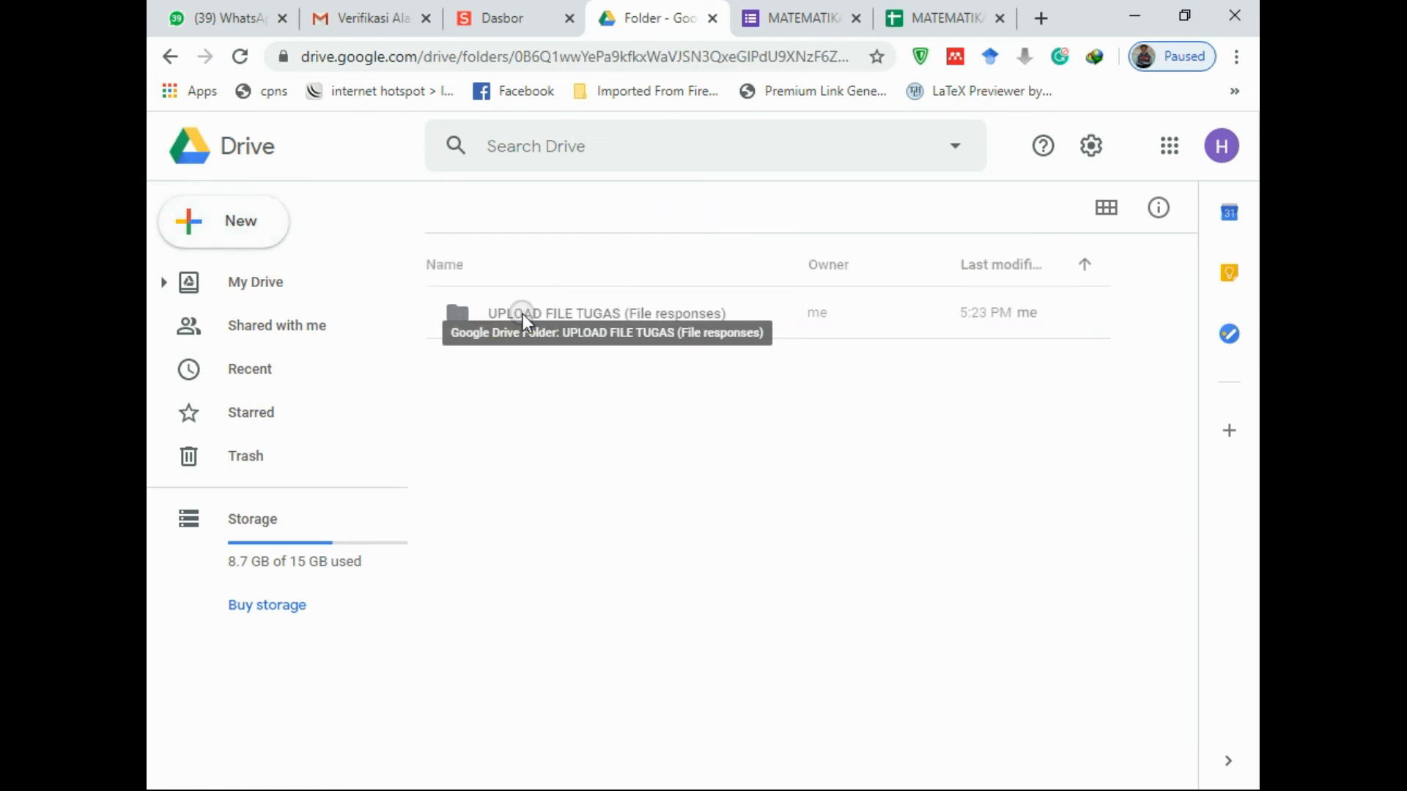
double_click(565, 318)
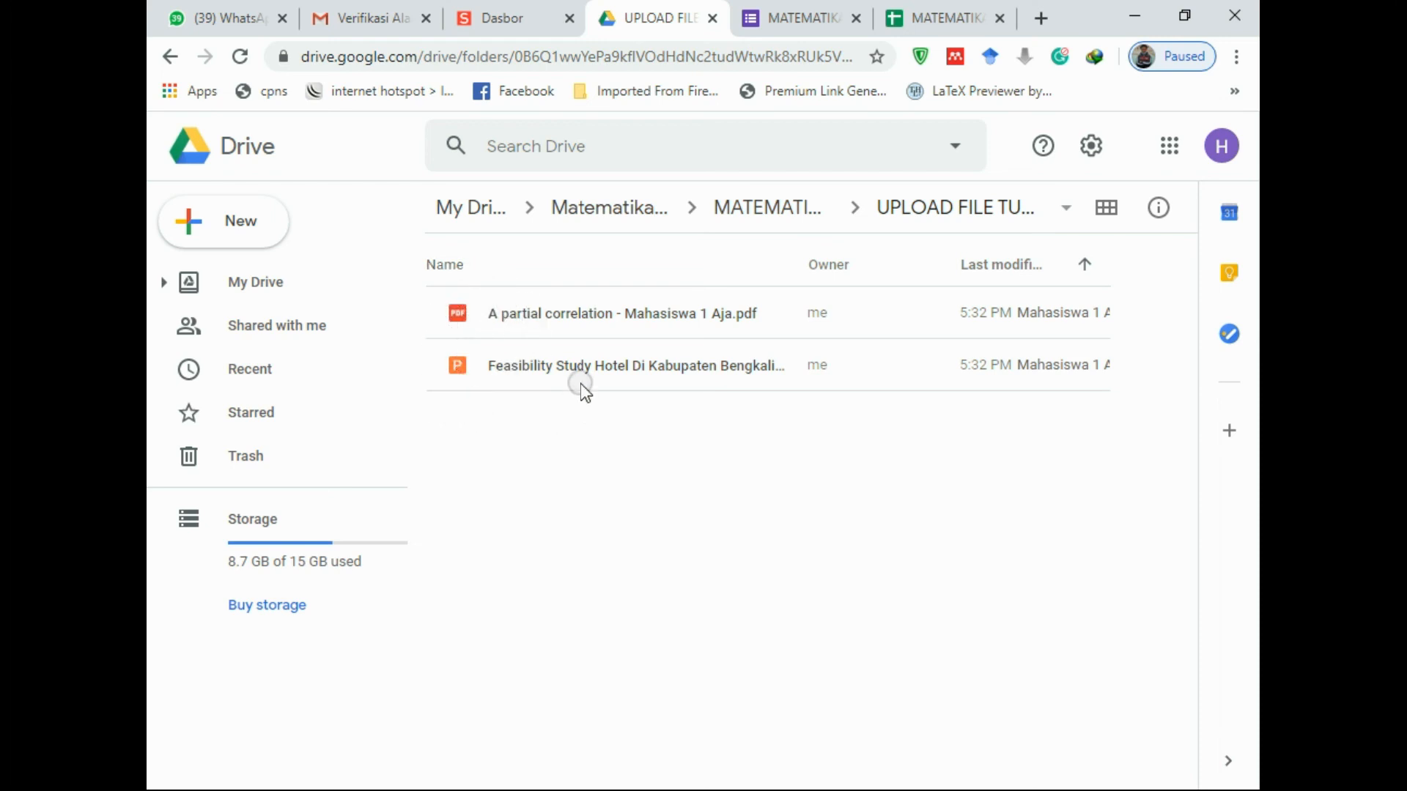
Glance at the form editor, then return to the MATEMATIKA BISNIS (File responses) folder
key(ctrl+Tab)
scroll(508, 446, down, 4)
scroll(508, 445, up, 3)
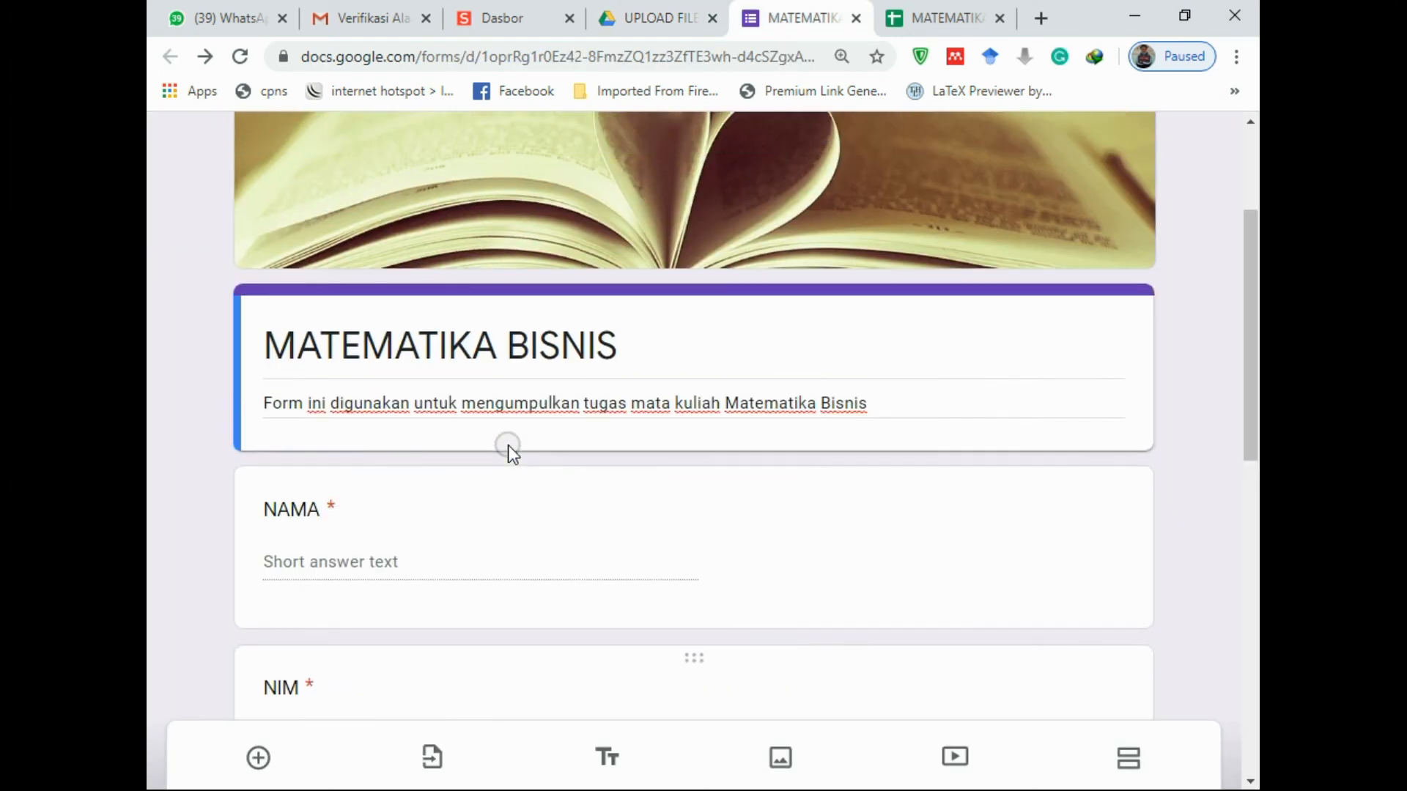
scroll(508, 445, up, 3)
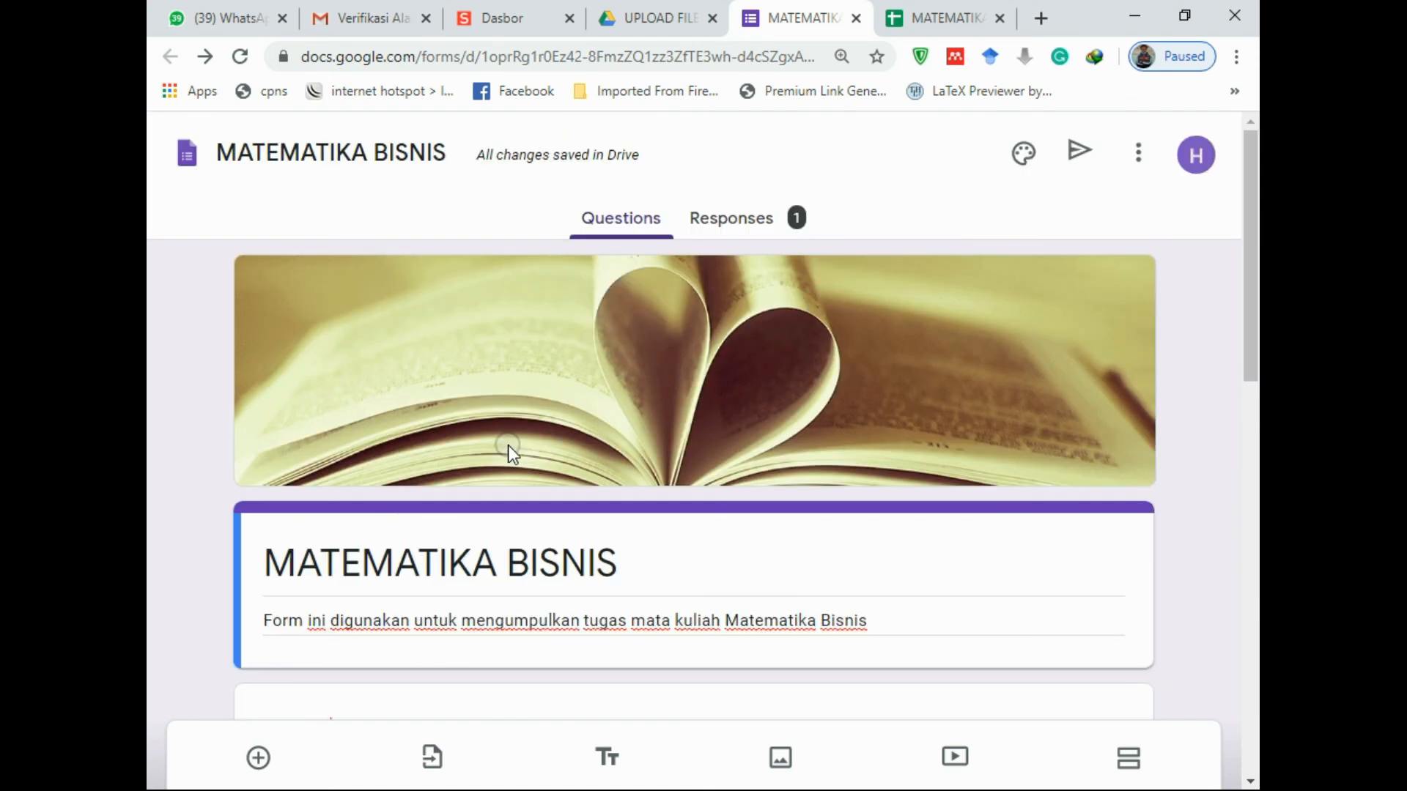
click(657, 10)
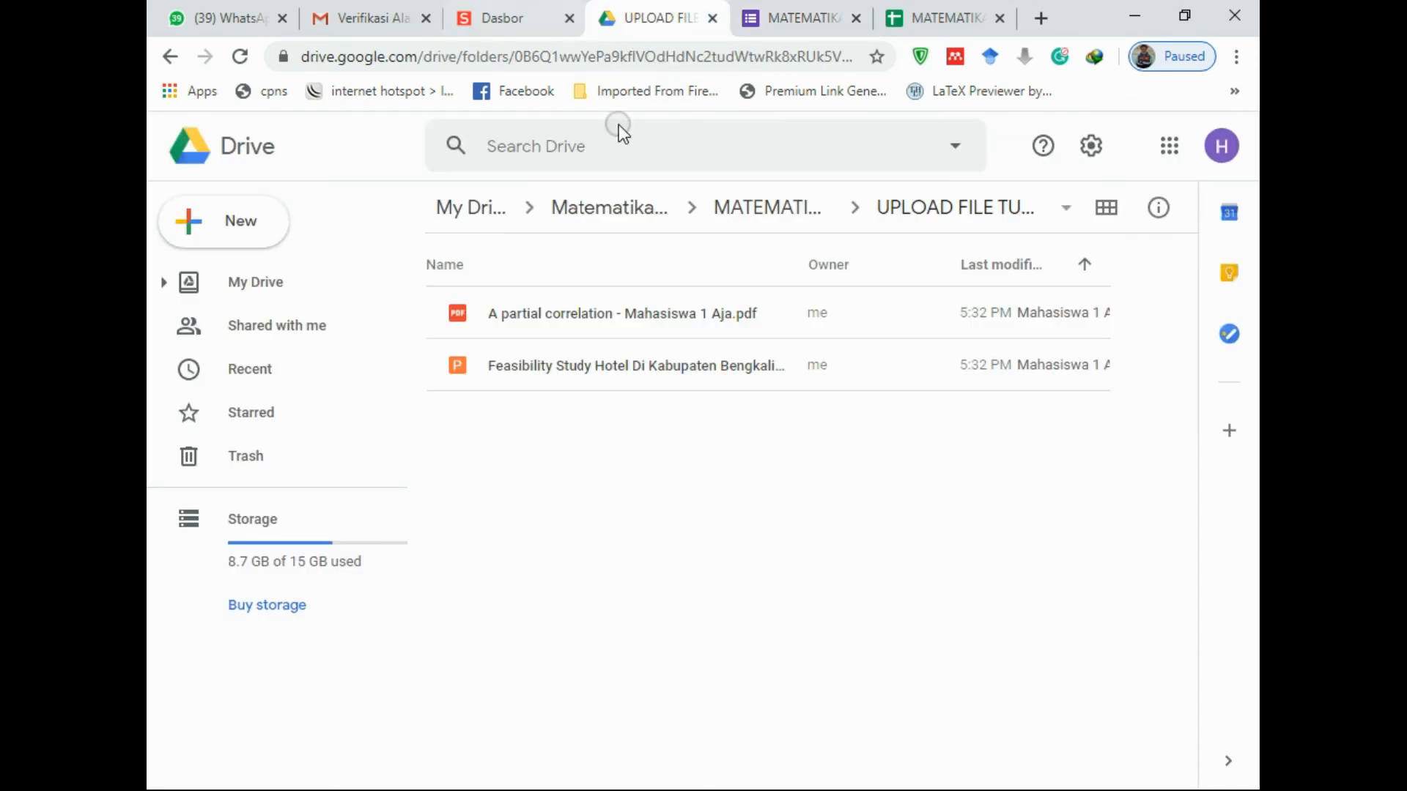
click(740, 209)
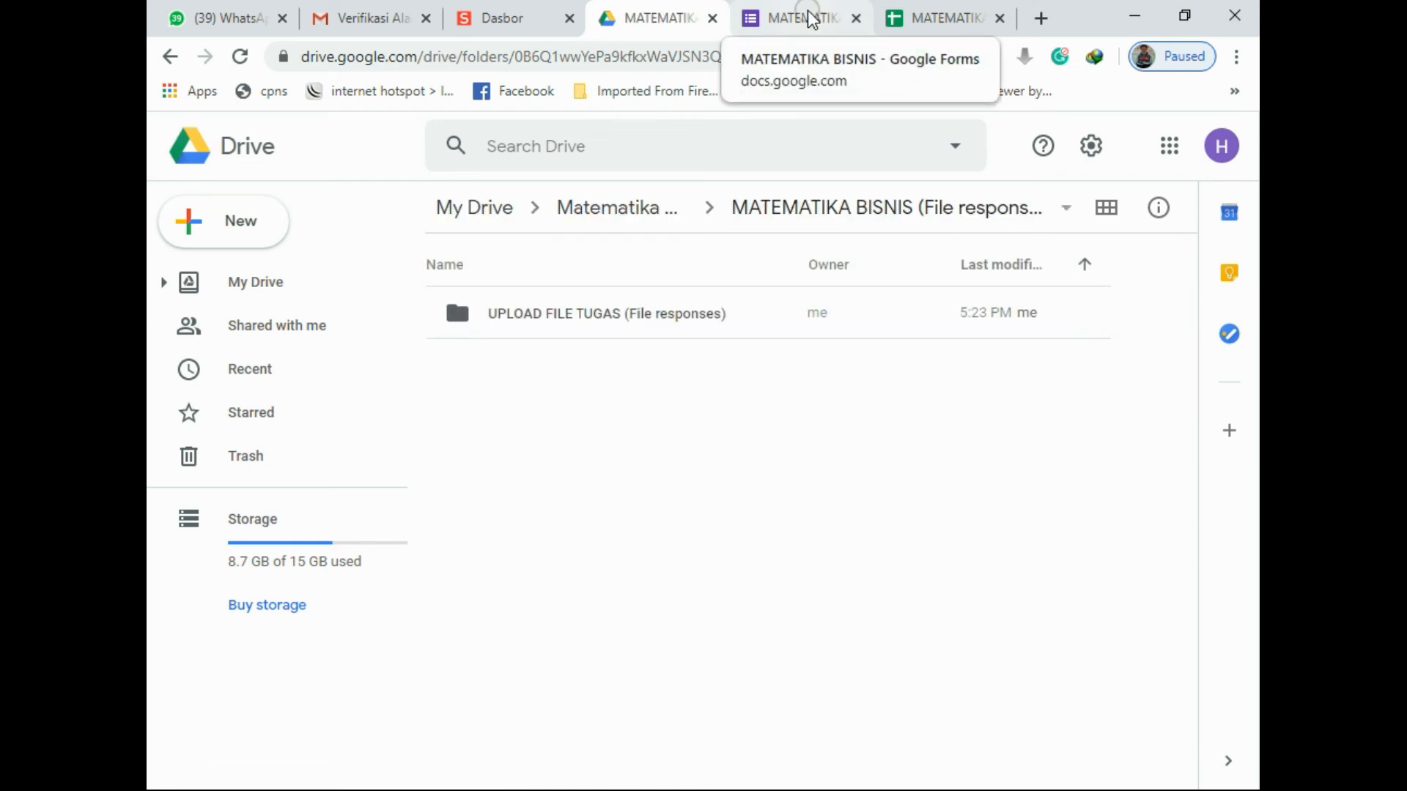
Load s.id/matematikabisnis in a new tab and open the live form in the editor
click(1040, 18)
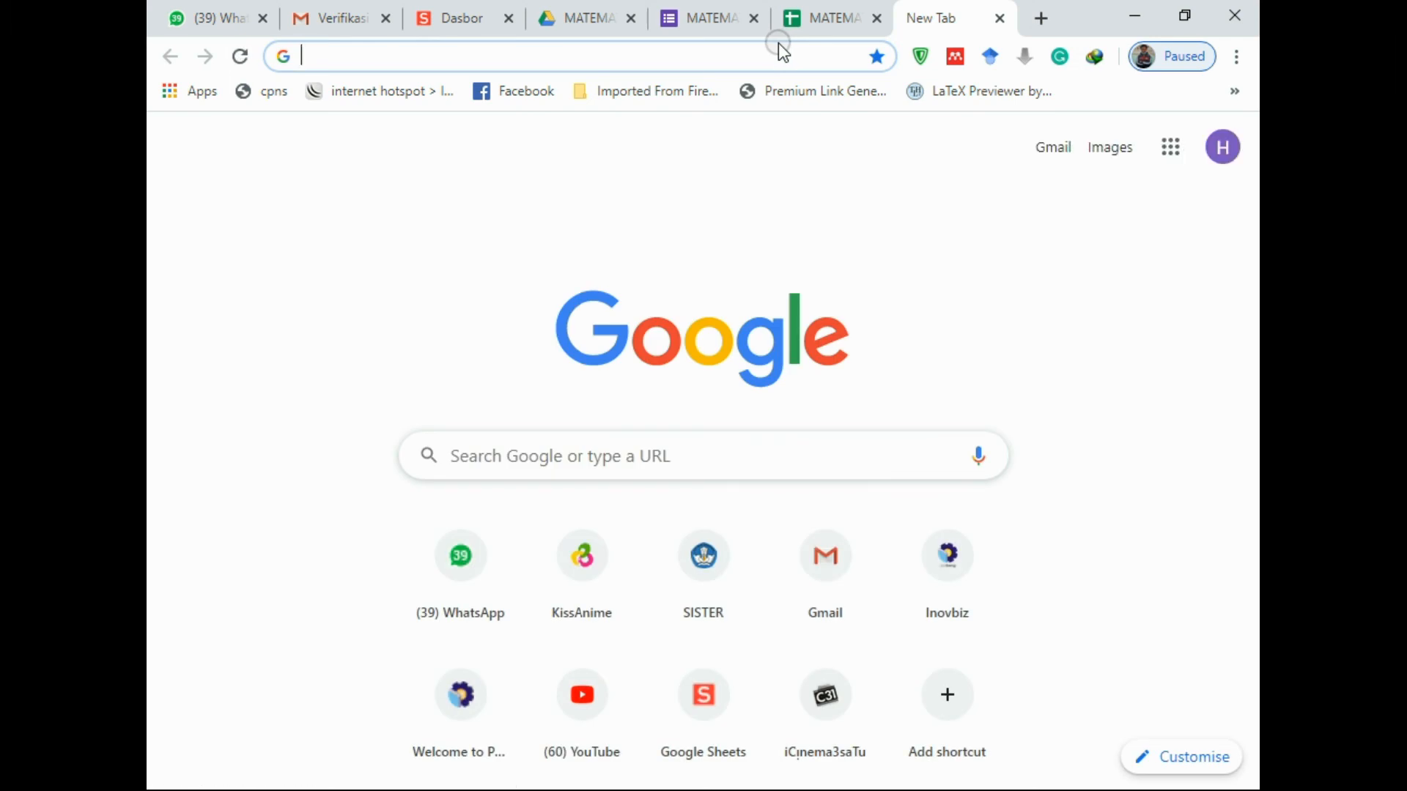
text(s.id)
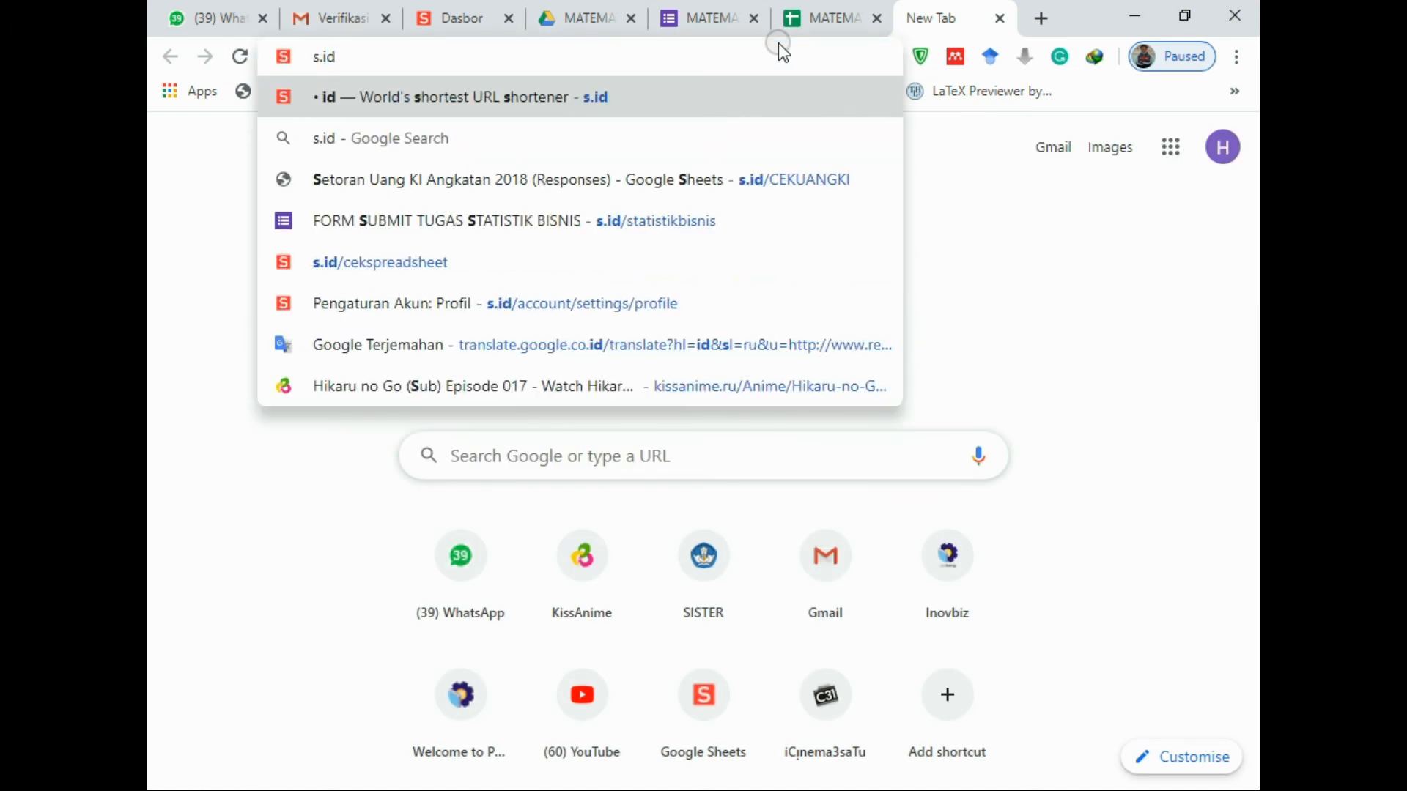
text(/matem)
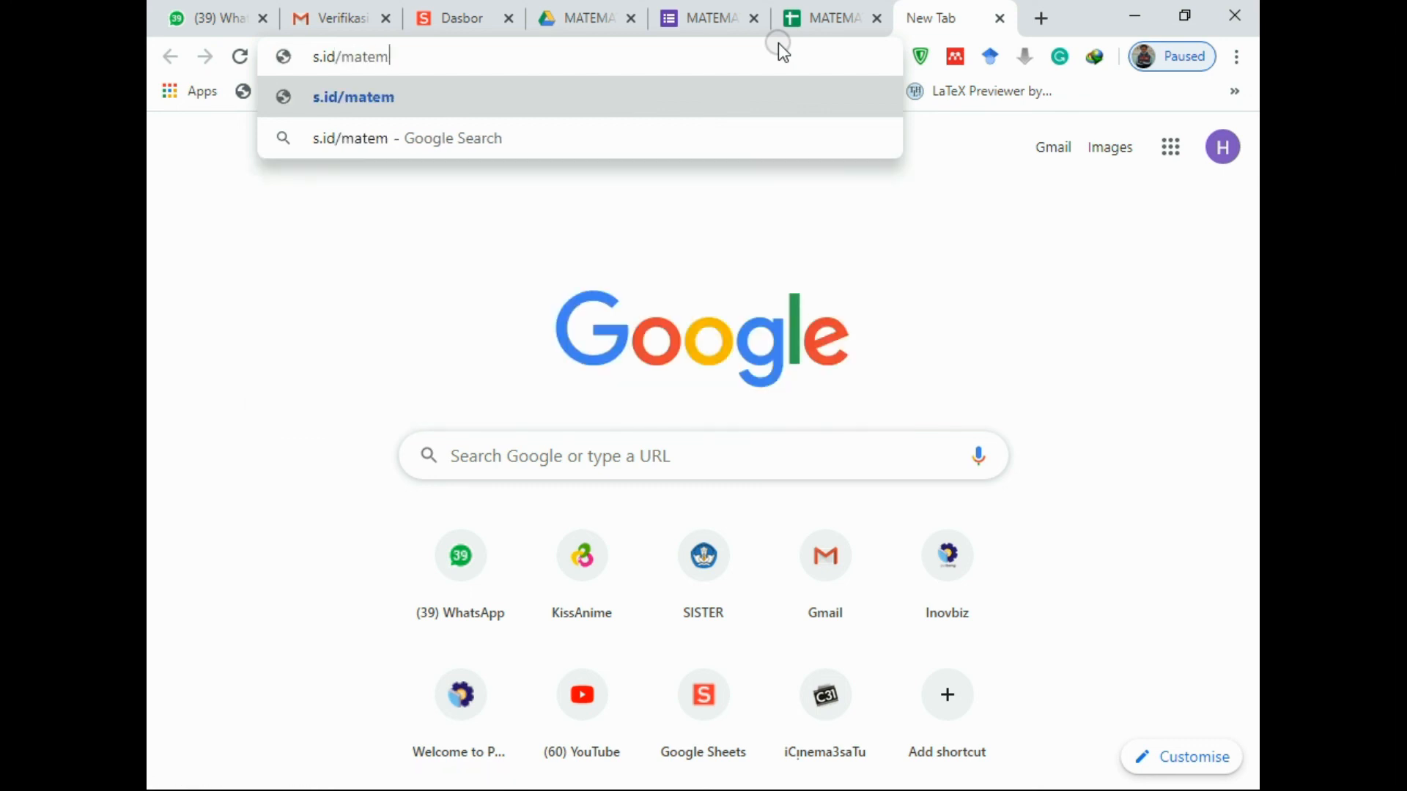
text(atikab)
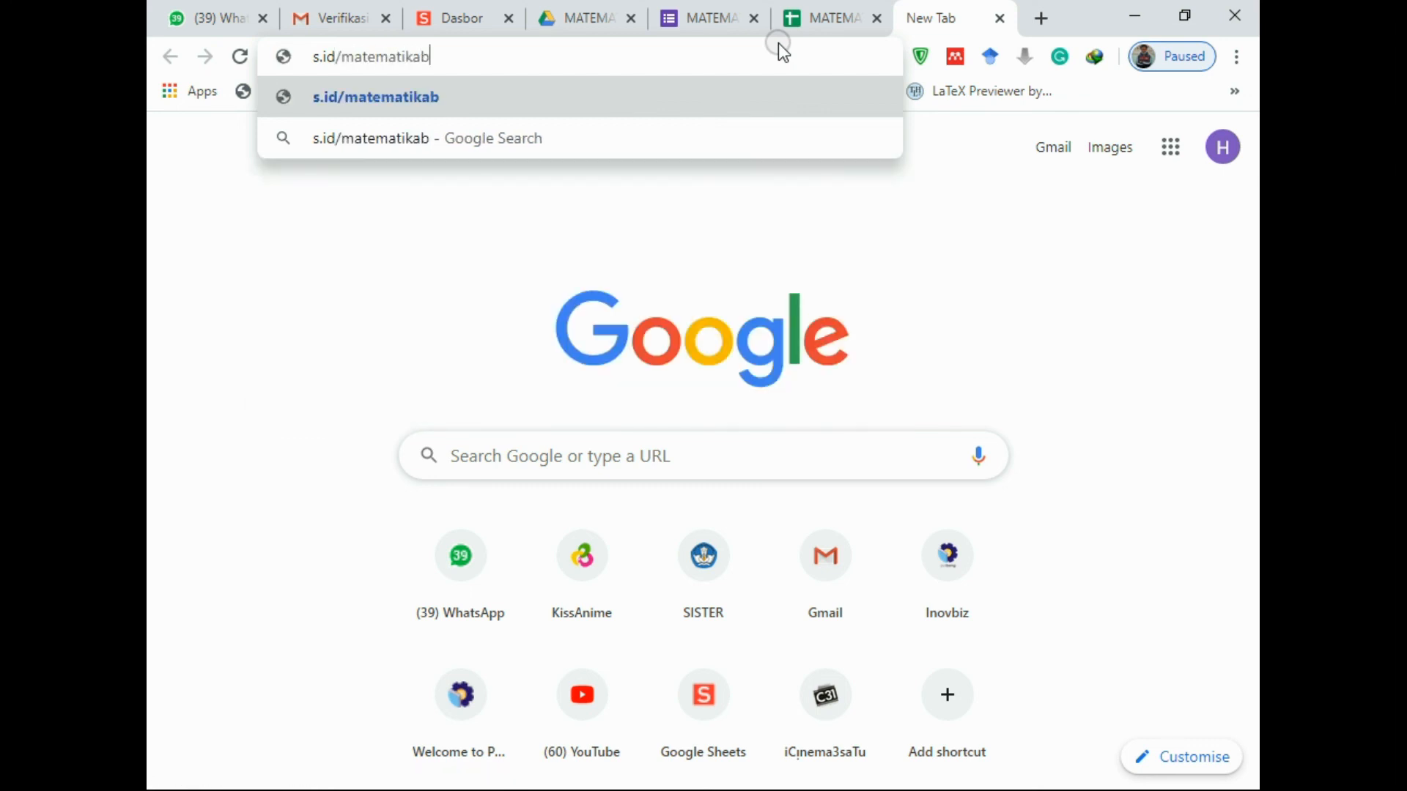
text(isnis)
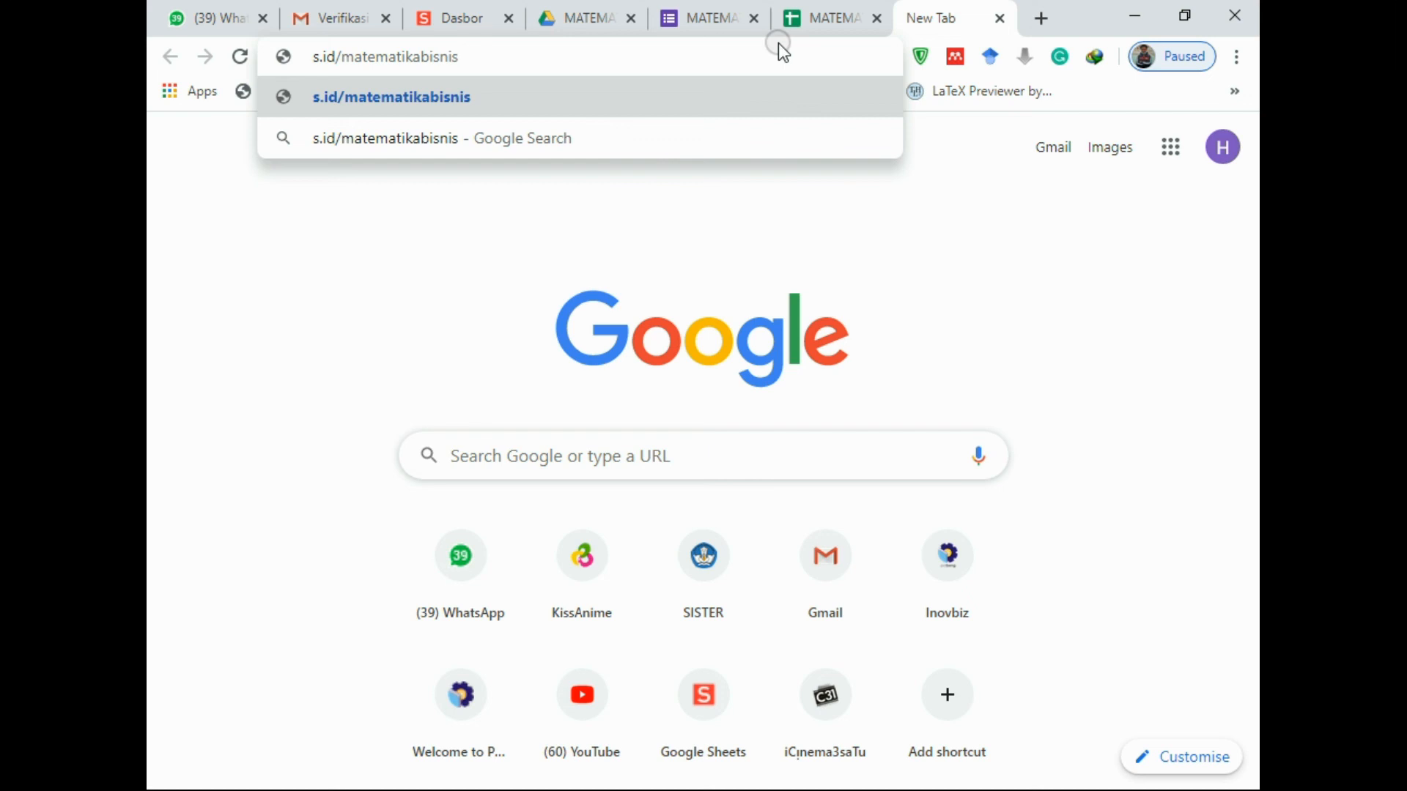
key(Return)
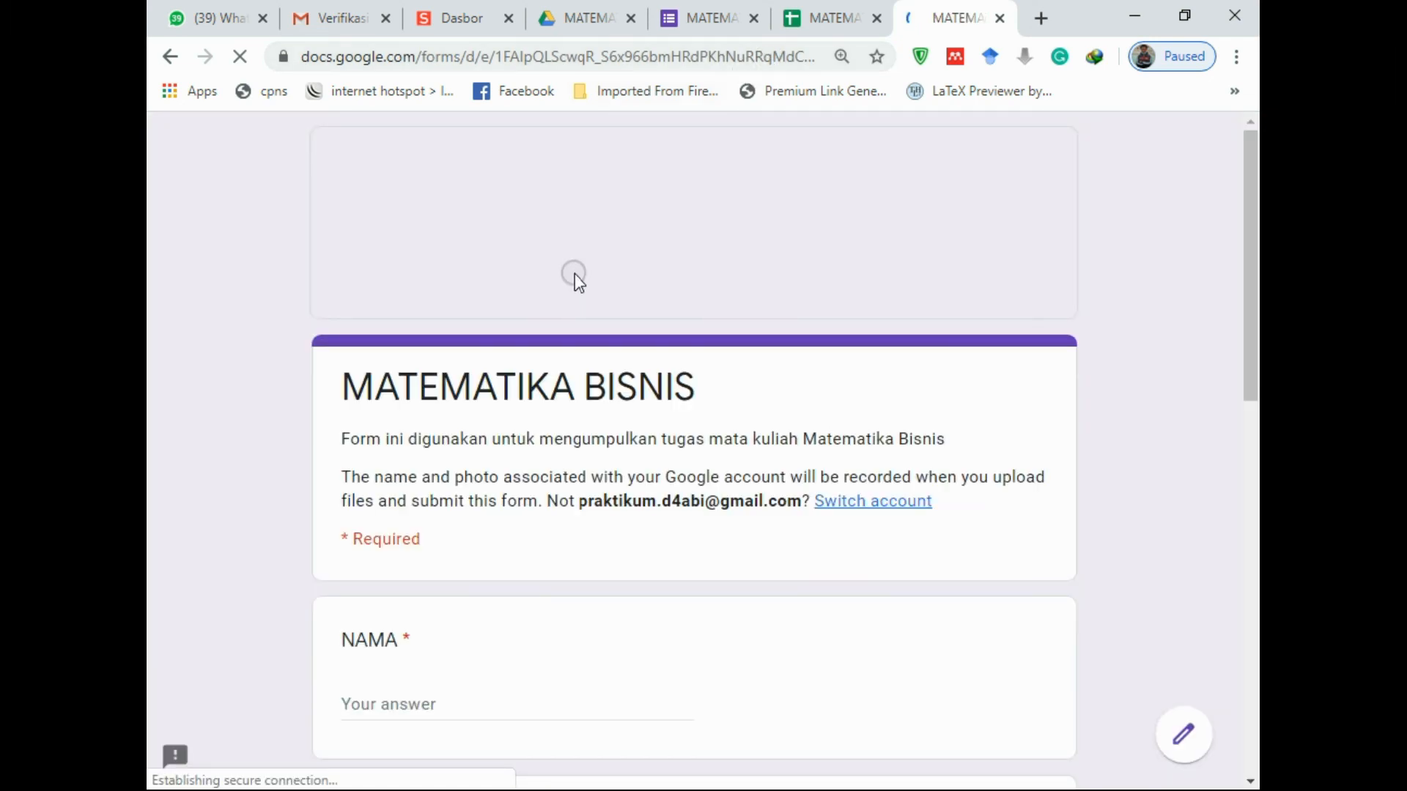
scroll(1007, 592, down, 3)
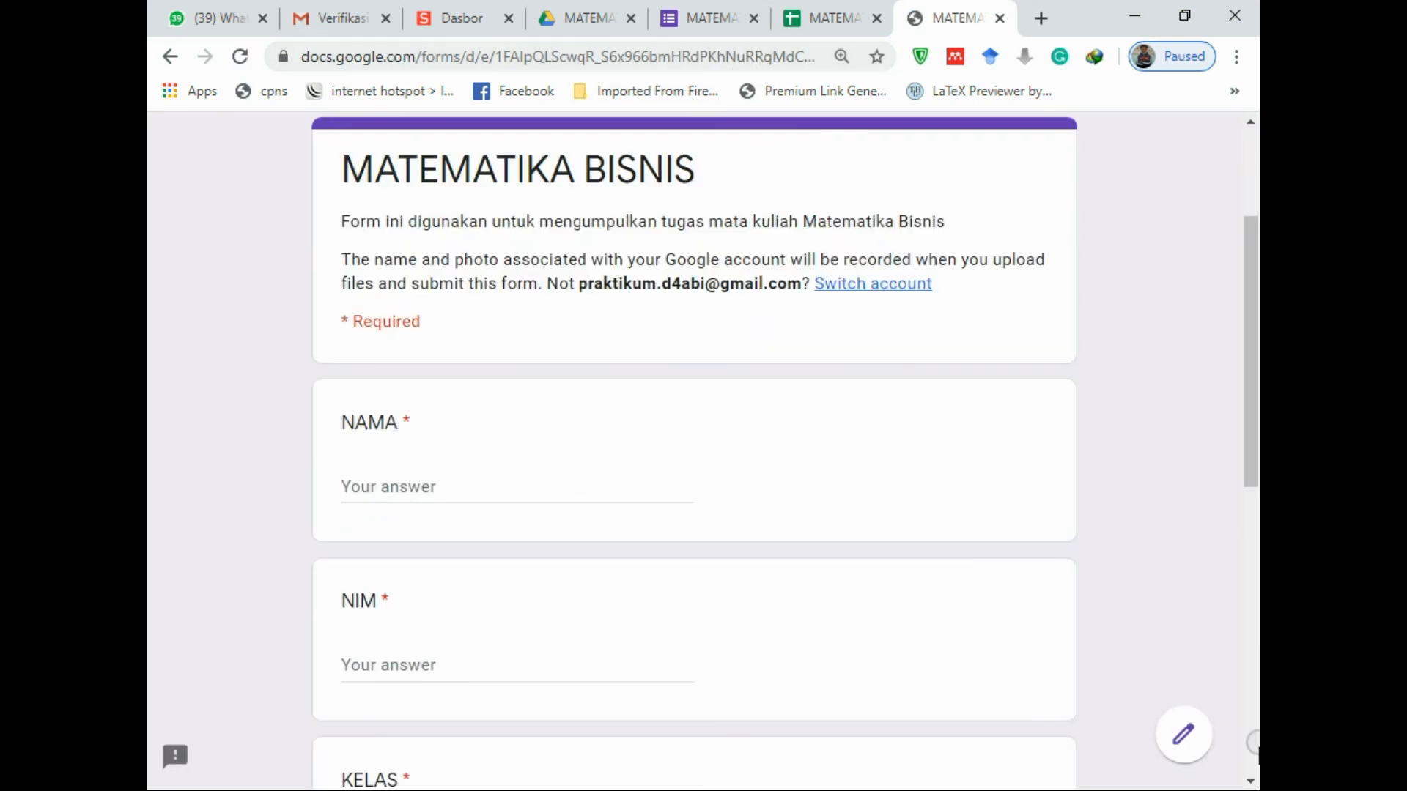
click(1184, 737)
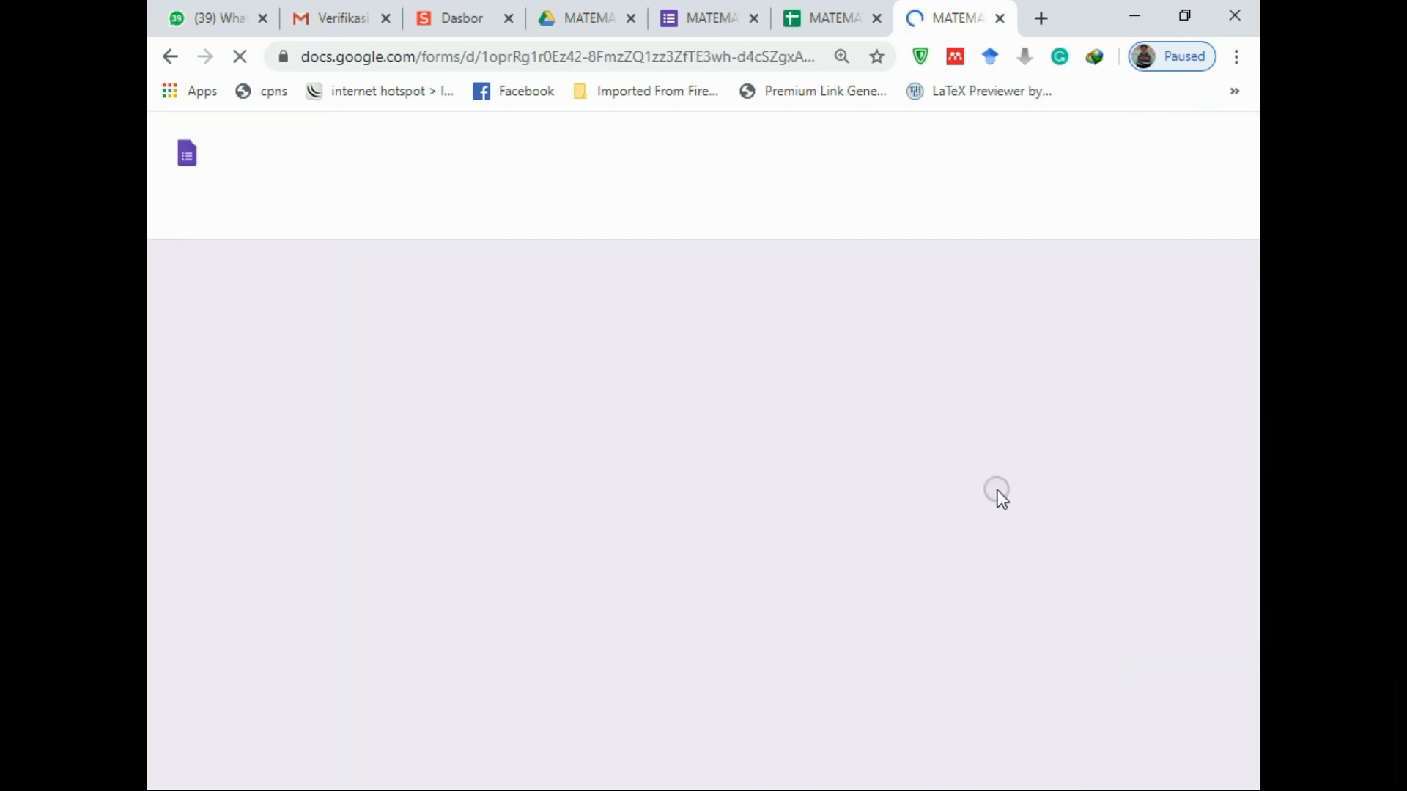
Review the MATEMATIKA BISNIS form and its description text in the editor
scroll(762, 513, down, 5)
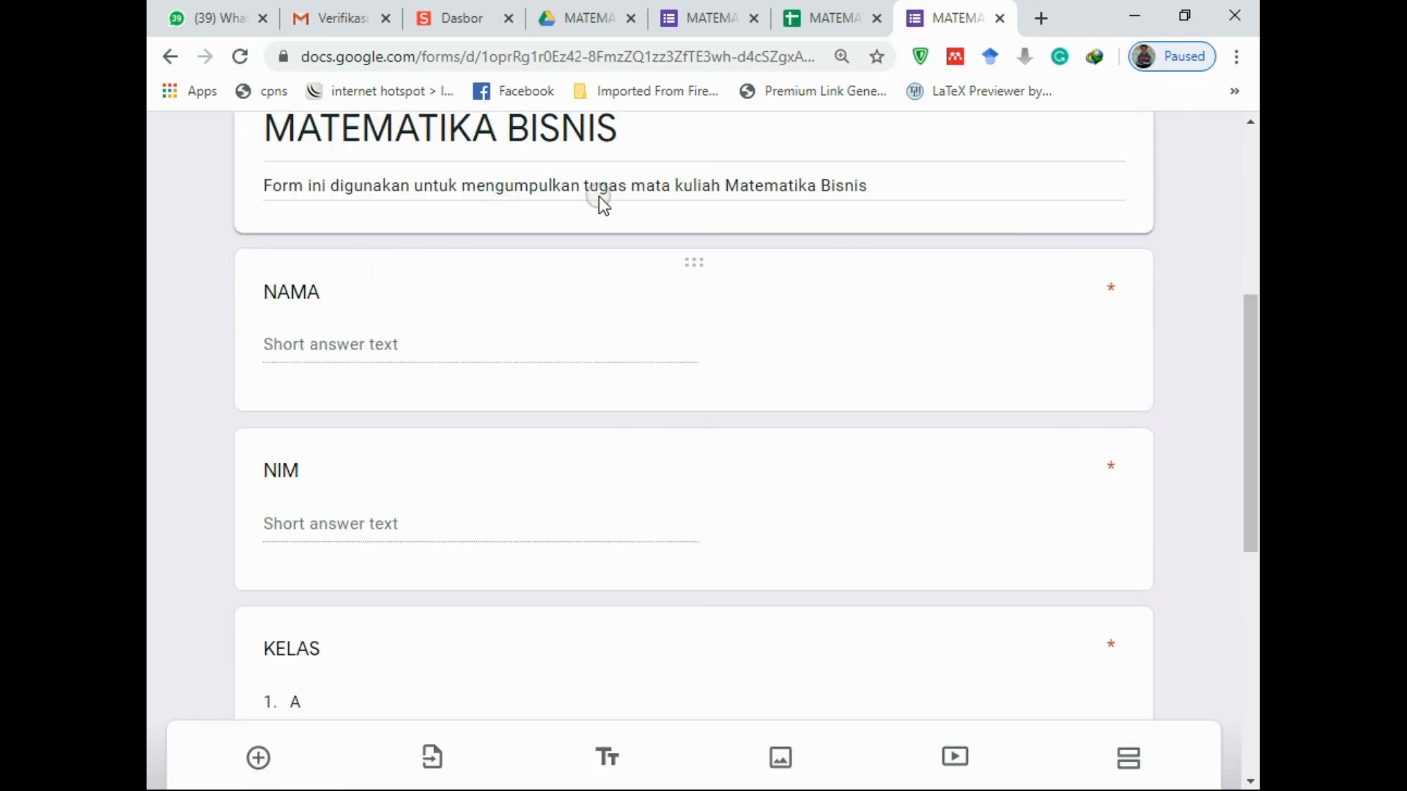
scroll(836, 244, up, 5)
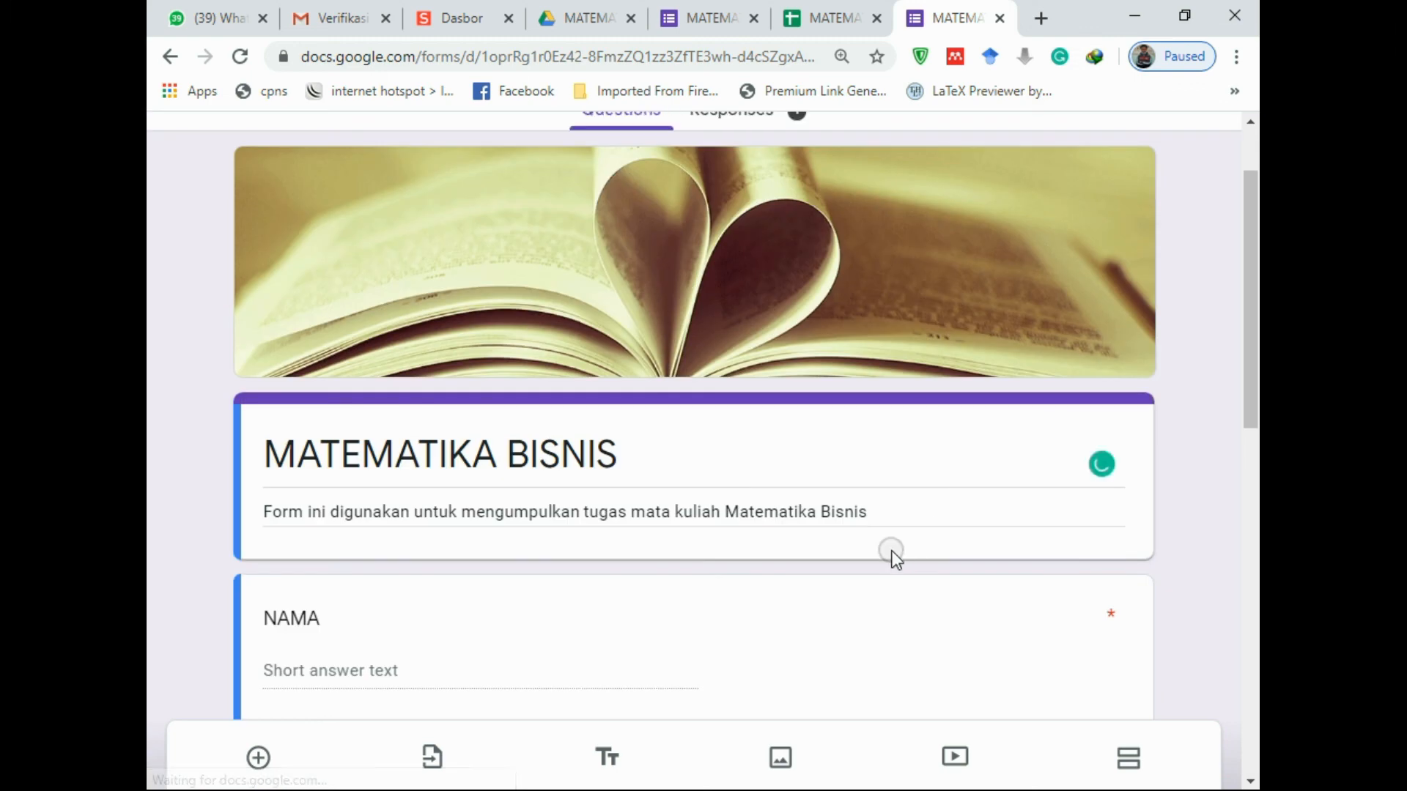
triple_click(883, 512)
click(888, 510)
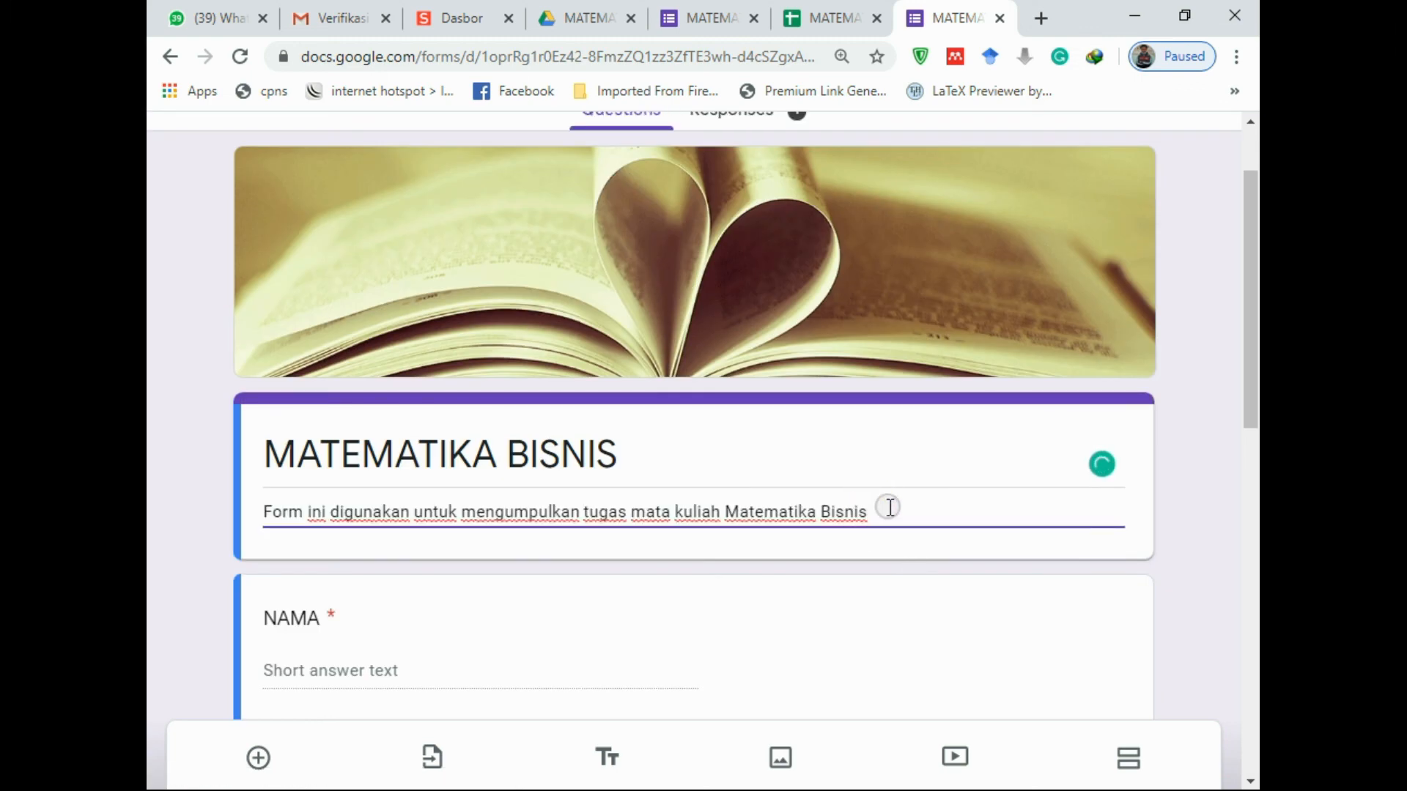
scroll(754, 540, down, 10)
scroll(393, 550, up, 12)
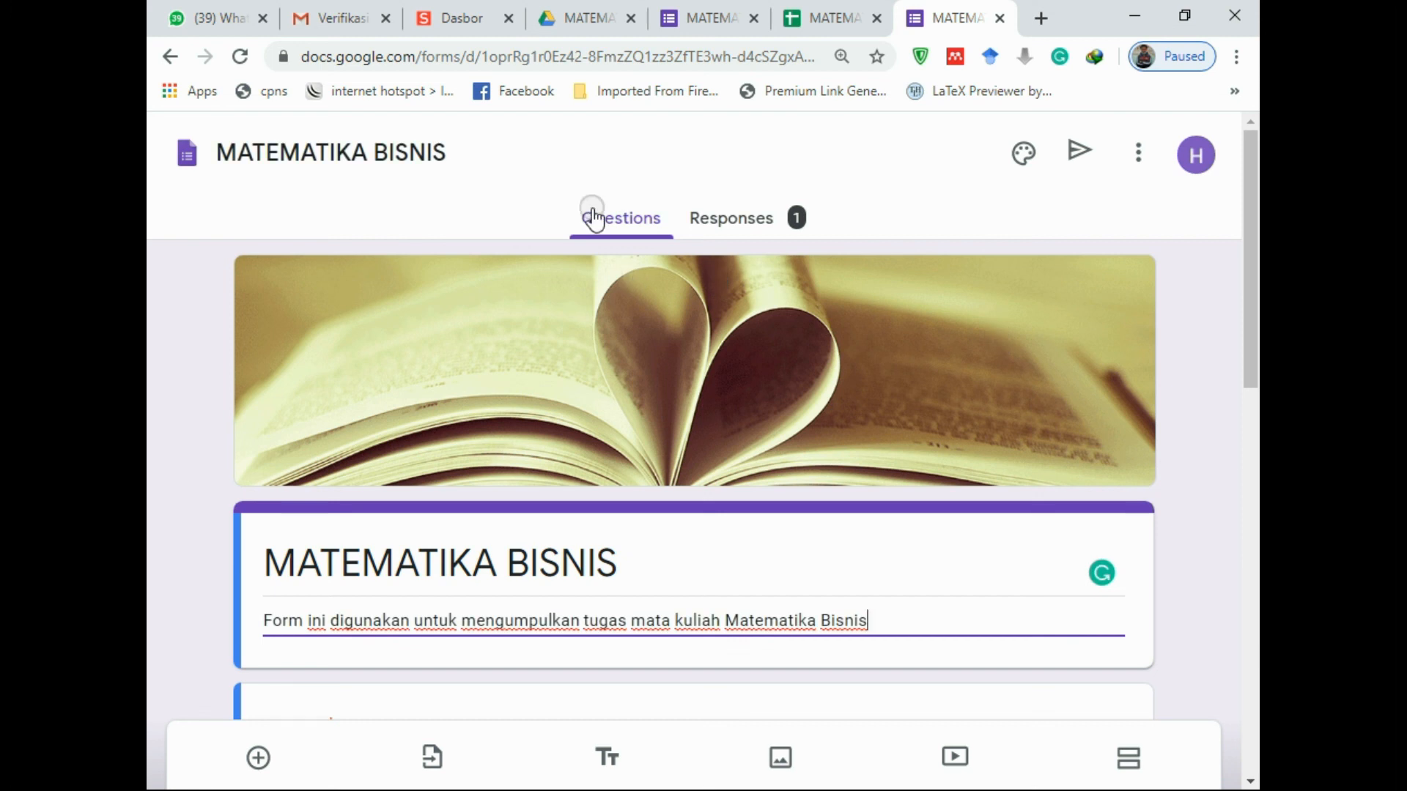
Check the Responses summary showing the one recorded submission
click(746, 224)
scroll(603, 354, down, 5)
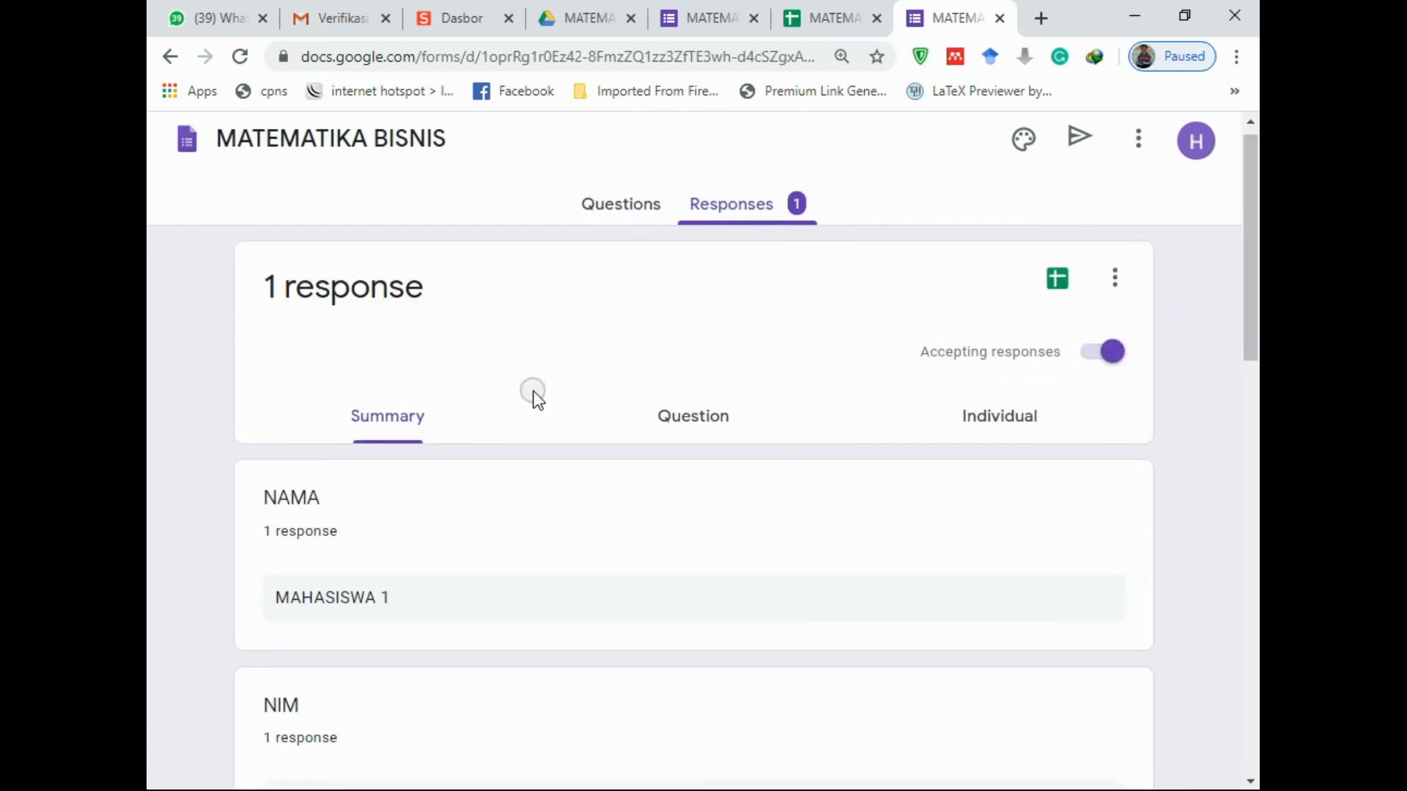
scroll(504, 384, up, 2)
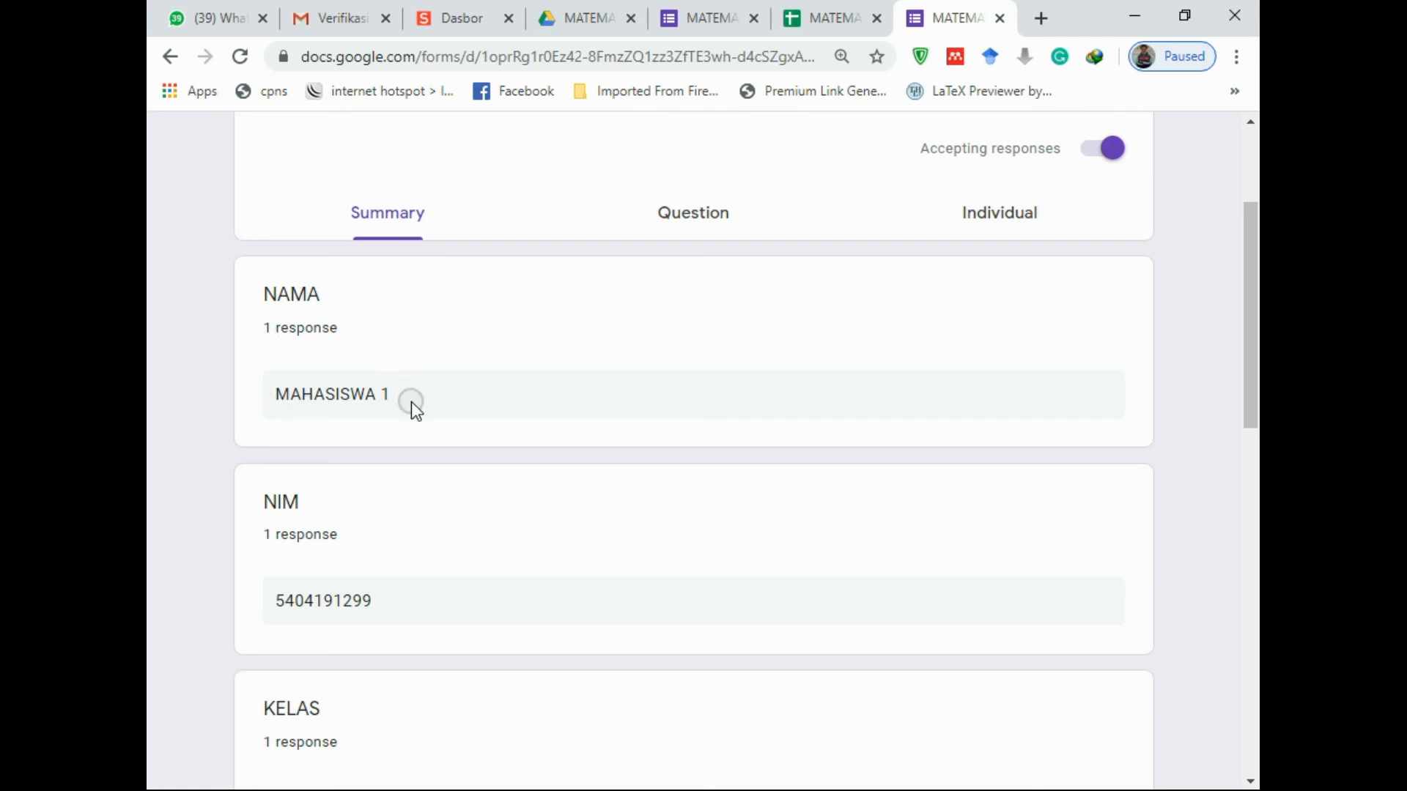
scroll(420, 406, down, 5)
scroll(420, 406, down, 5)
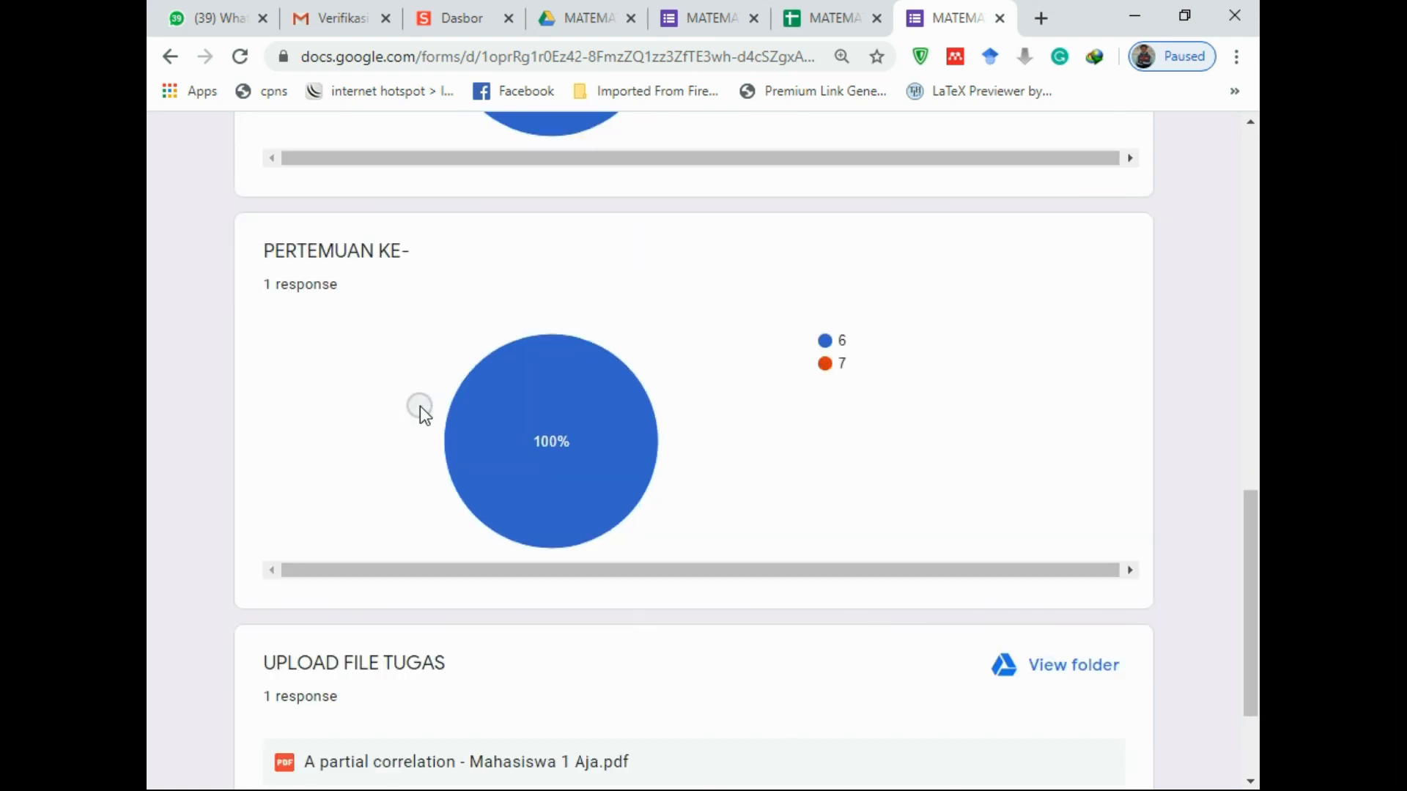
scroll(421, 409, up, 10)
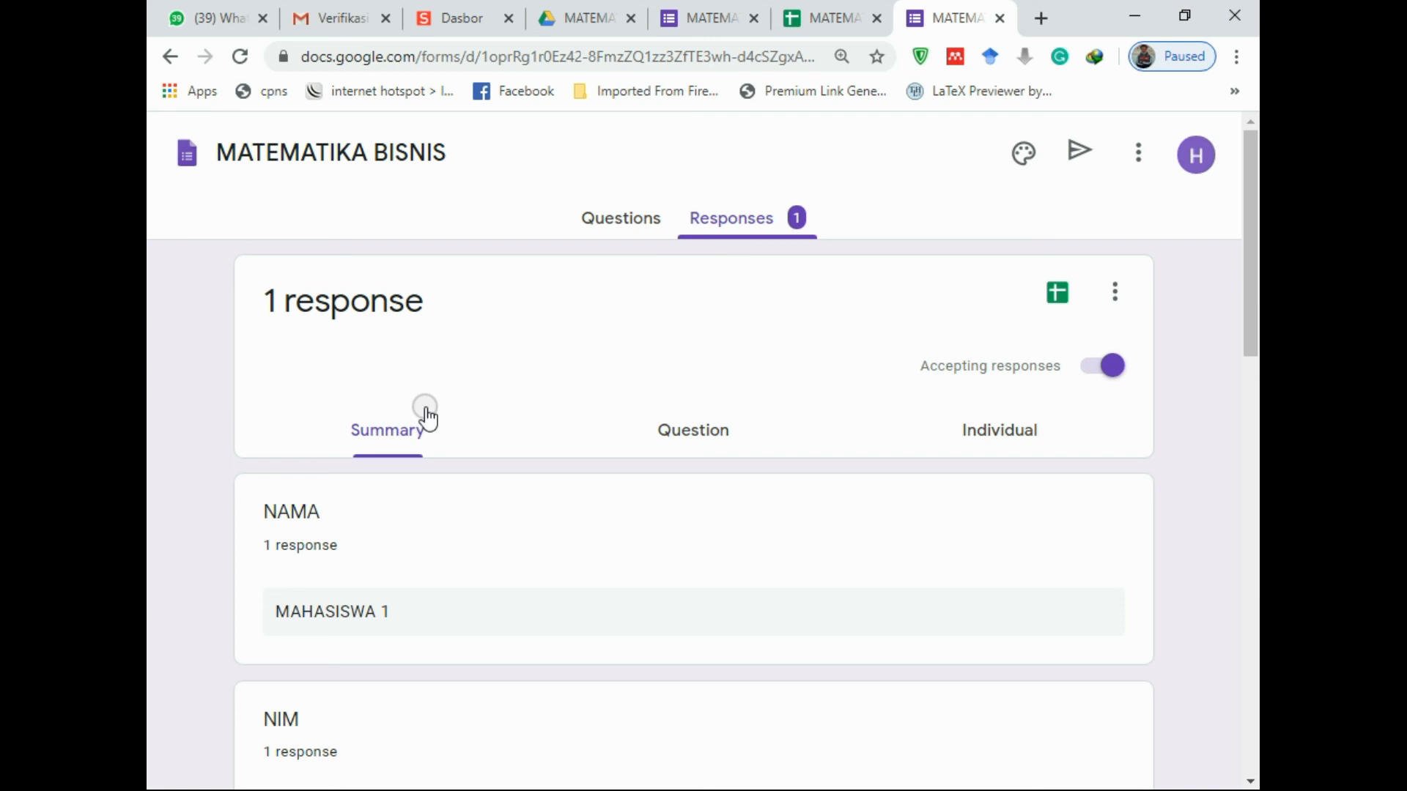